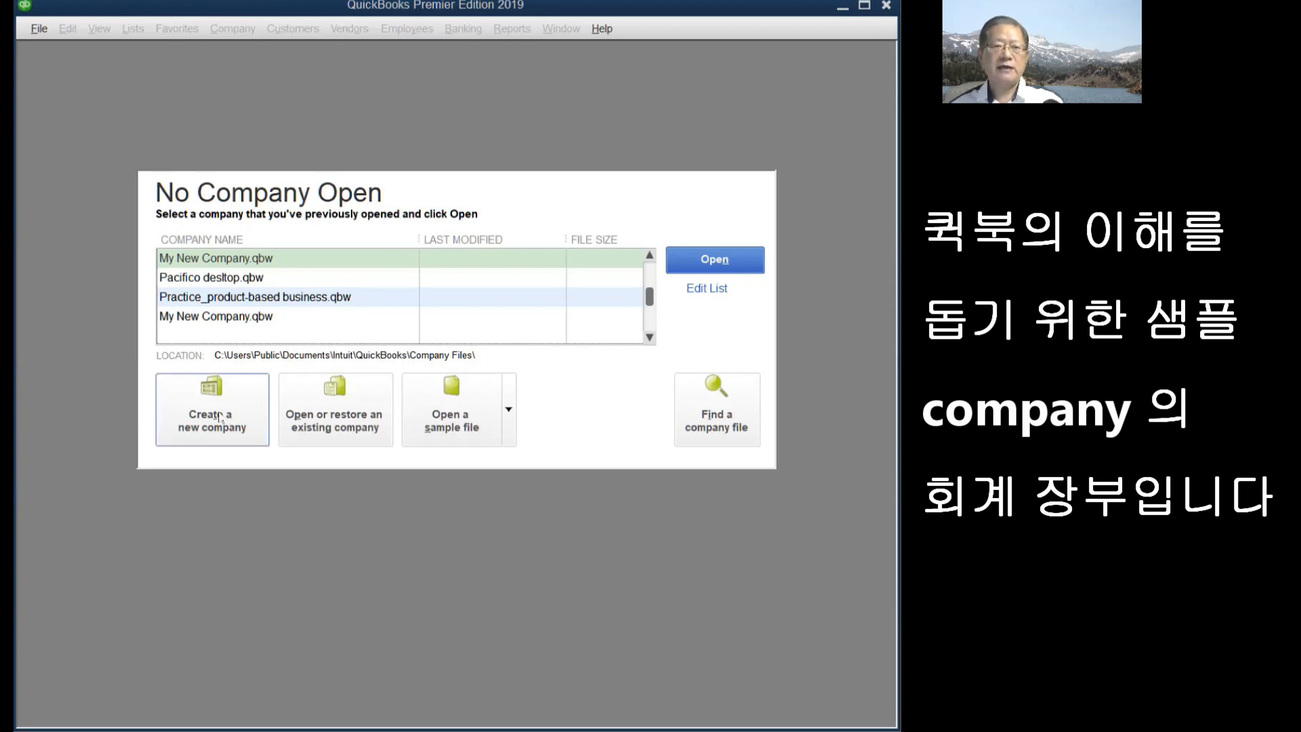
- Start a new company file from the No Company Open screen
left_click(219, 417)
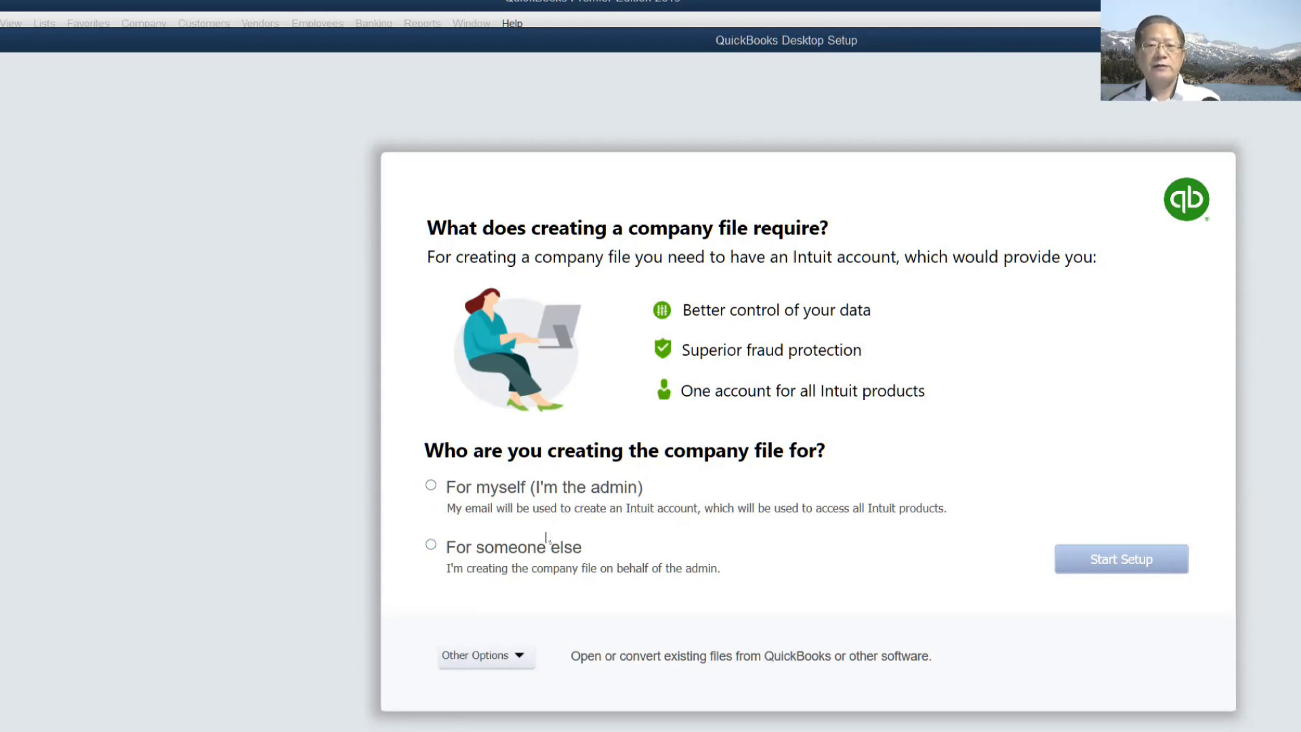
- Choose 'For myself (I'm the admin)' after checking Other Options, then start setup
left_click(431, 486)
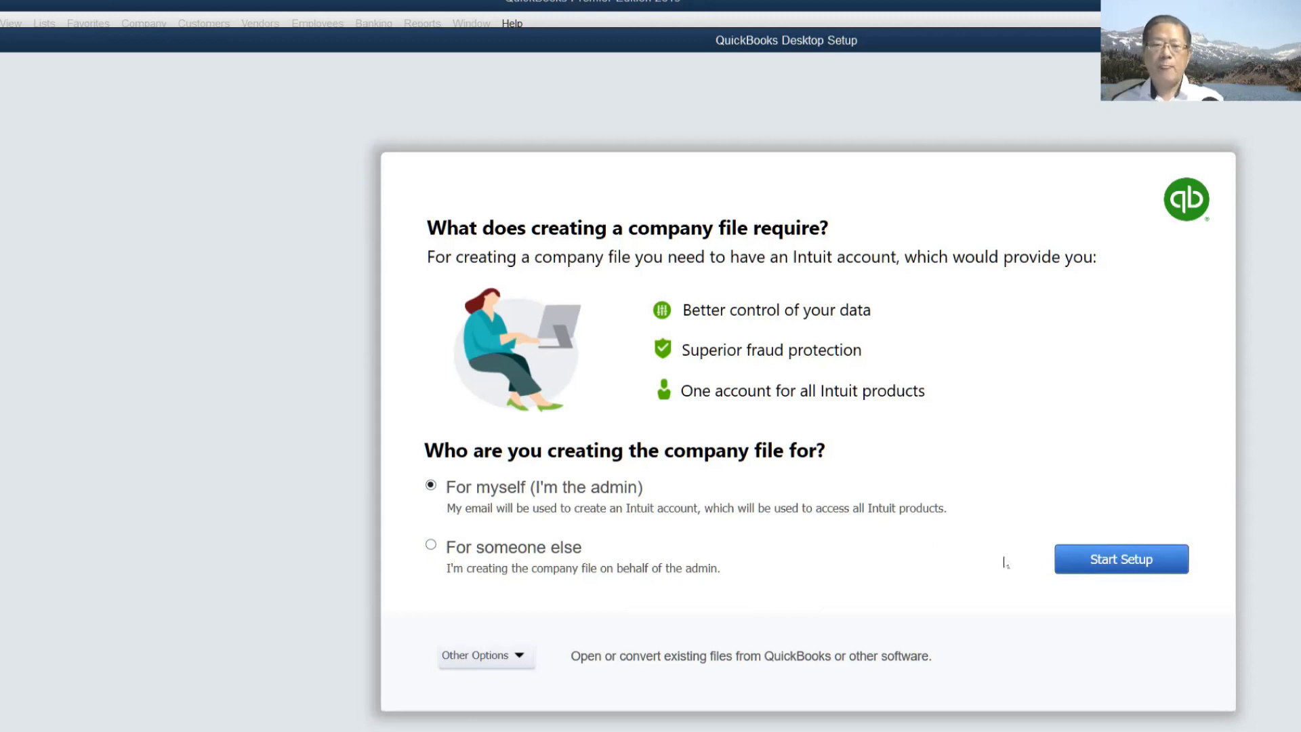
left_click(517, 657)
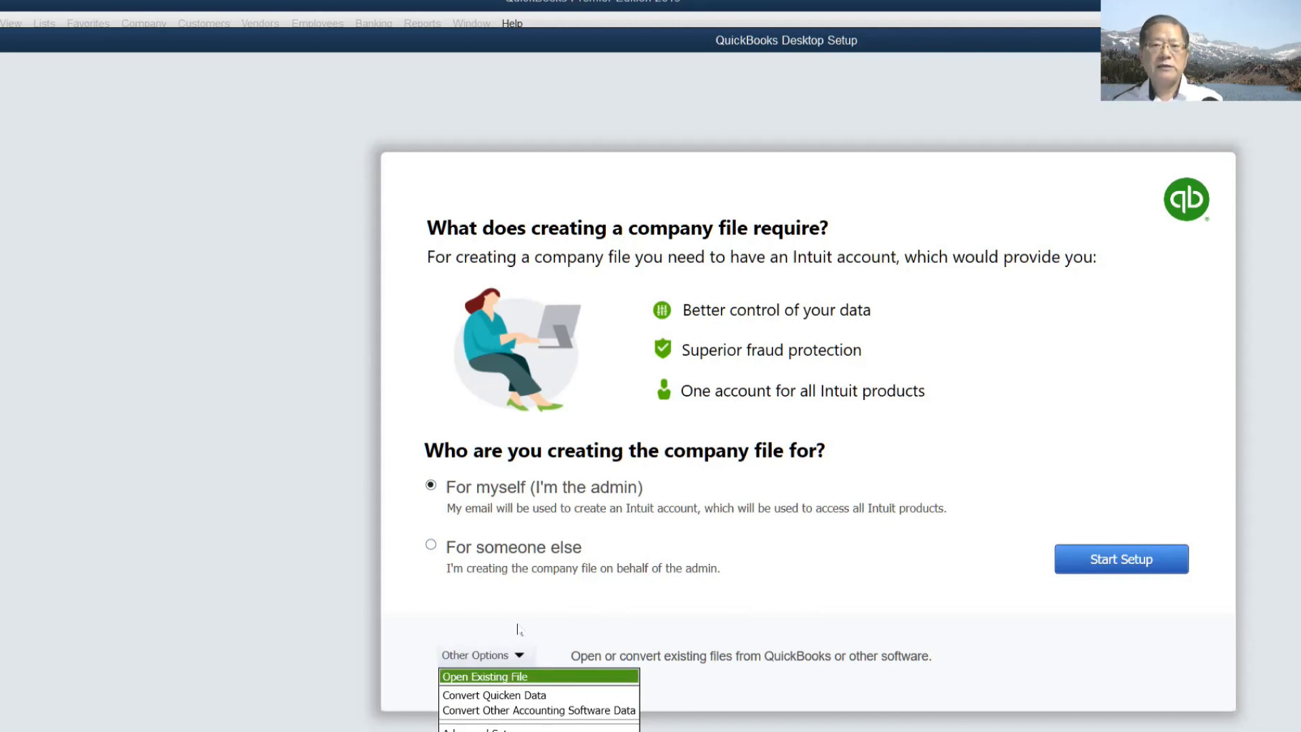
left_click(834, 599)
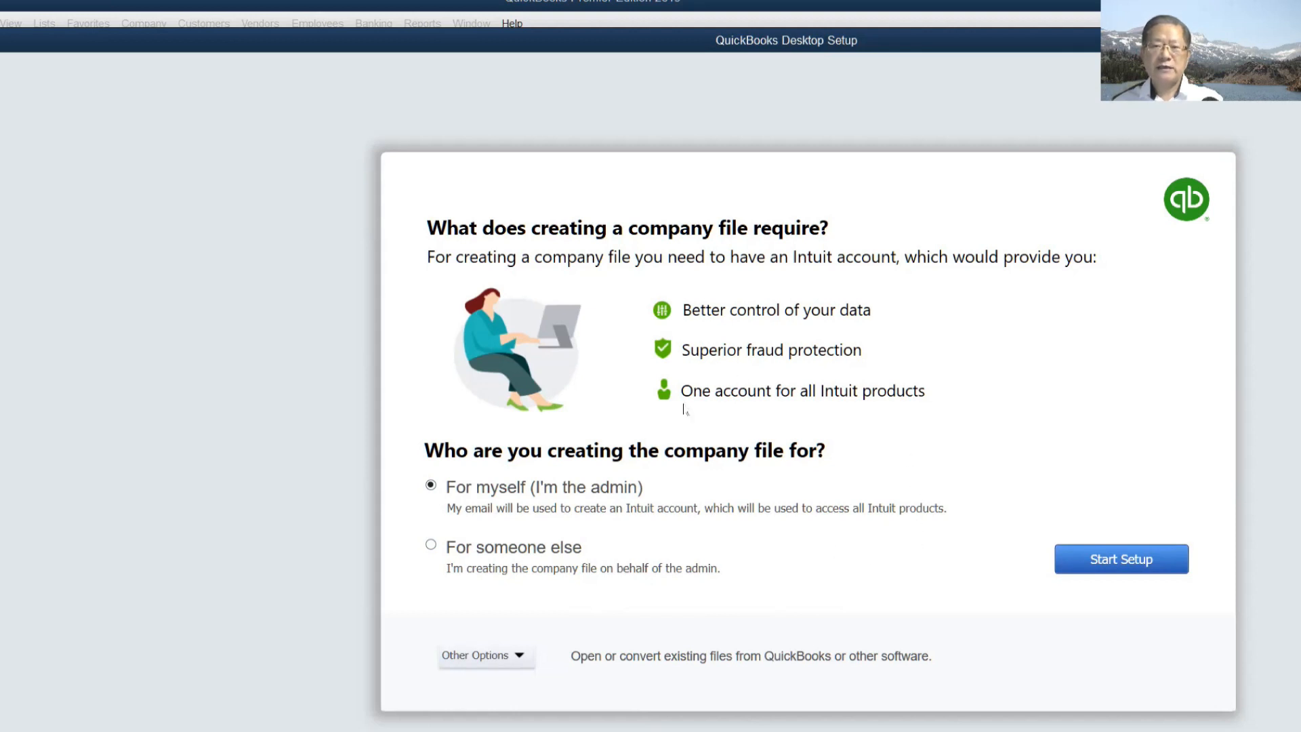
left_click(1125, 561)
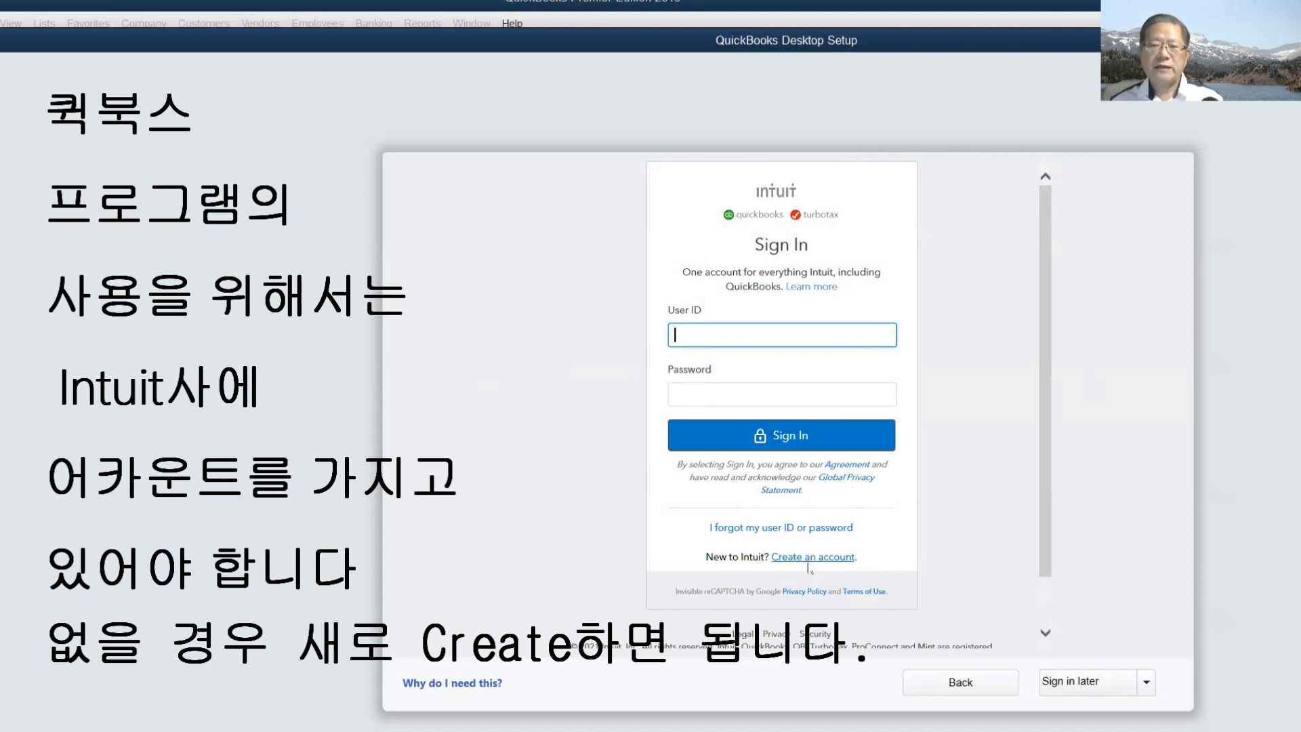
- Sign in to the Intuit account with the saved user ID
key("ctrl")
key("ctrl")
key("ctrl")
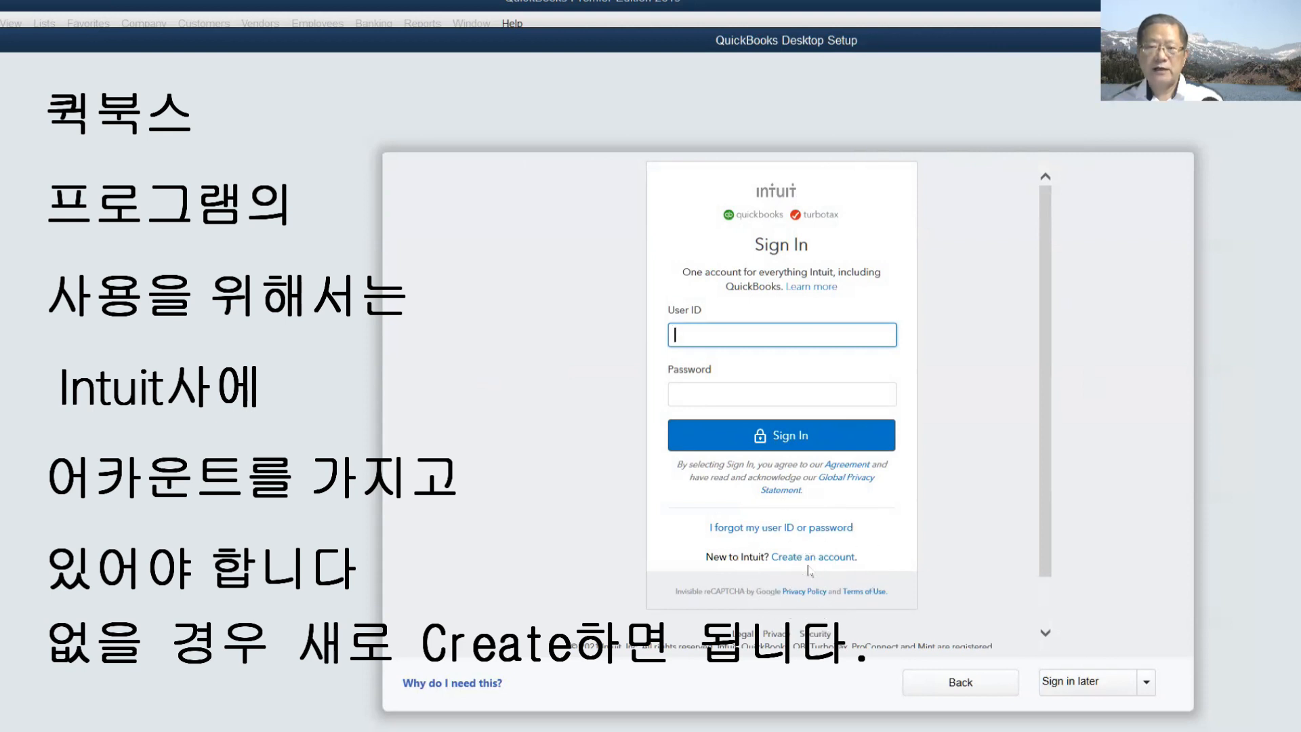
left_click(734, 339)
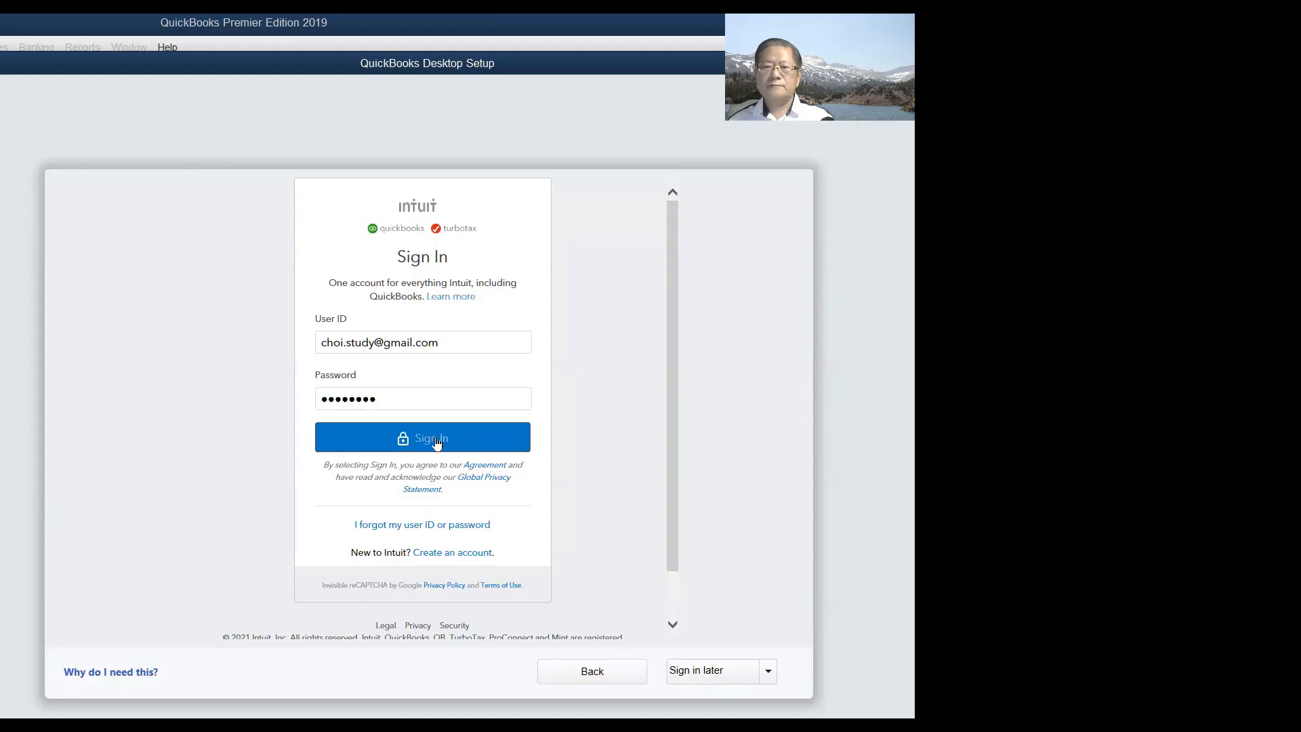
left_click(438, 440)
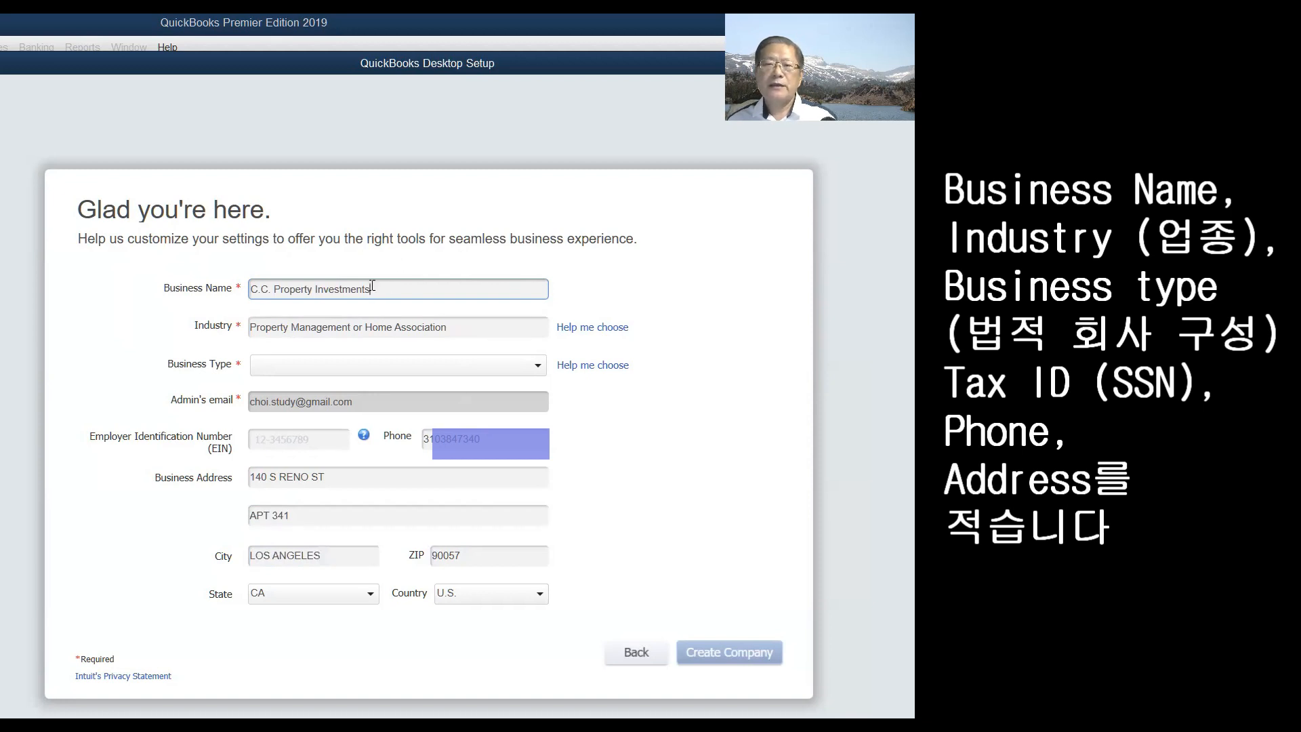
- Replace the business name with 'QBD New Class'
left_click_drag(393, 285, 238, 290)
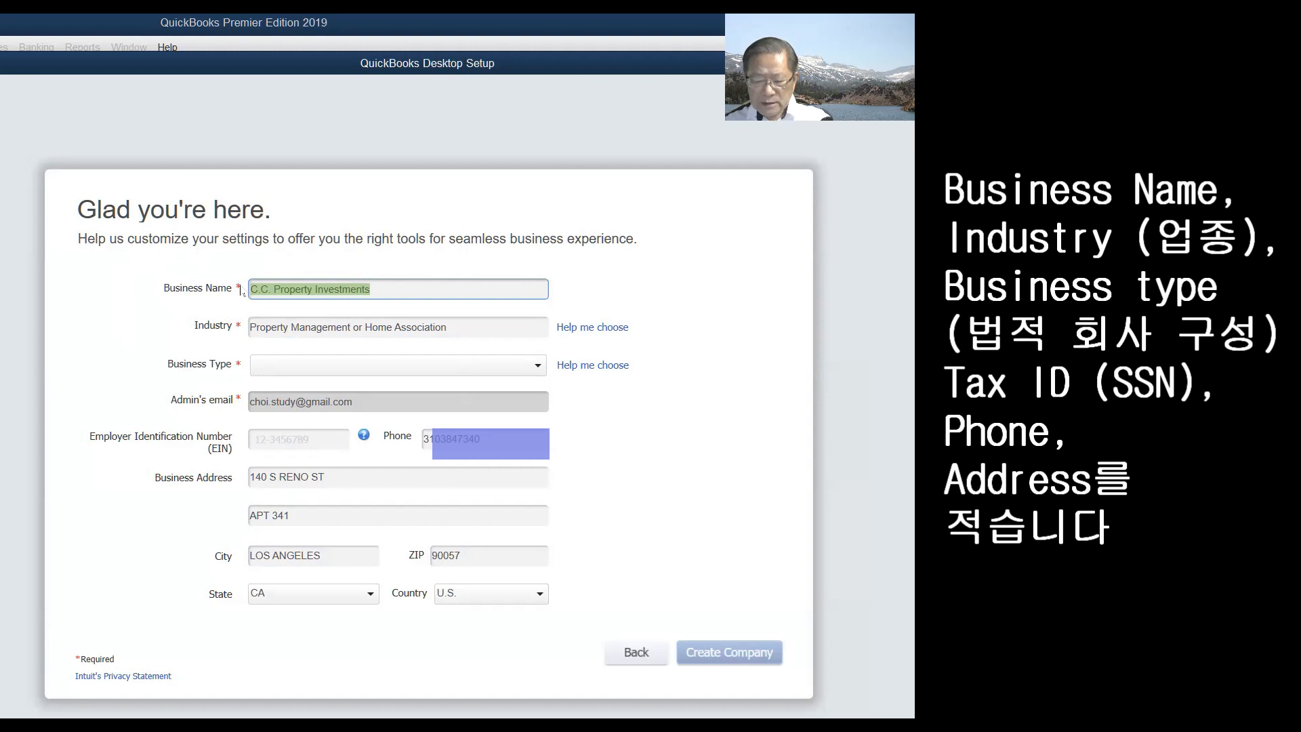
type("QBD New Class")
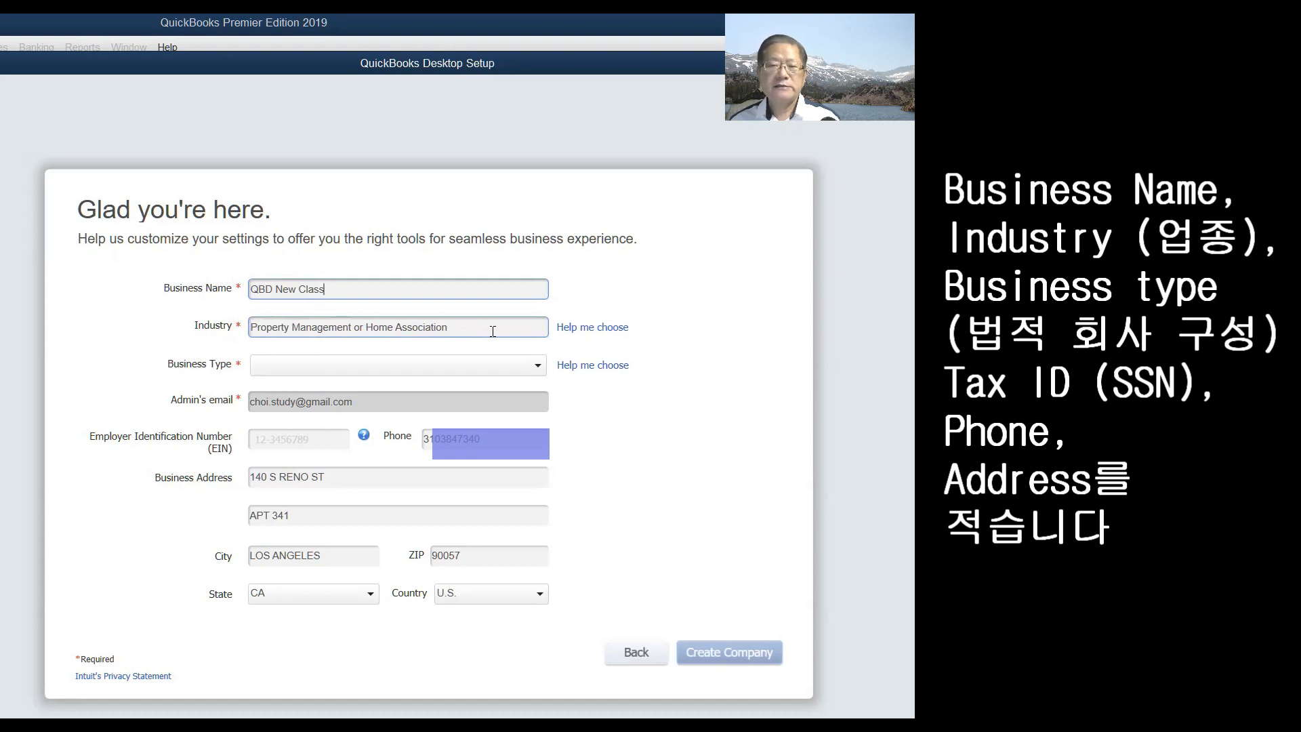
- Preview recommended accounts for Accounting, Art, Advertising and Agriculture industries via 'Help me choose'
left_click(590, 335)
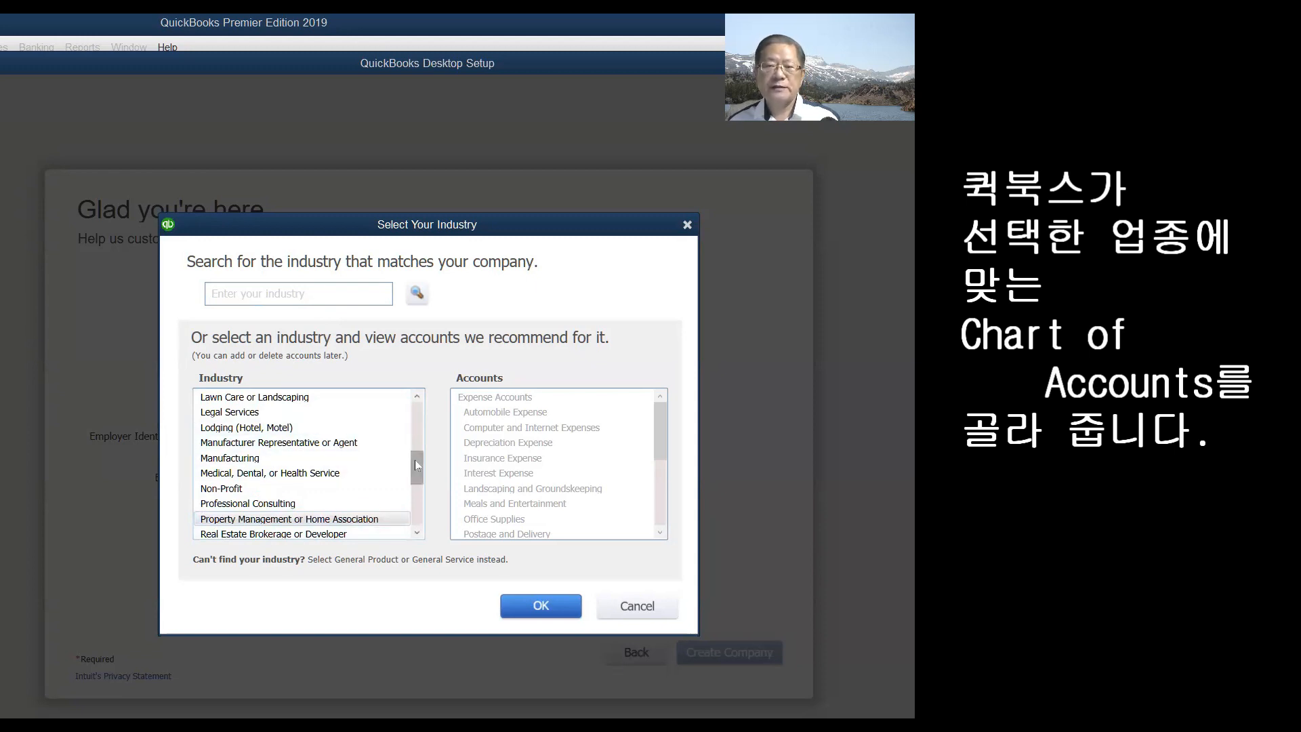
left_click_drag(419, 467, 422, 520)
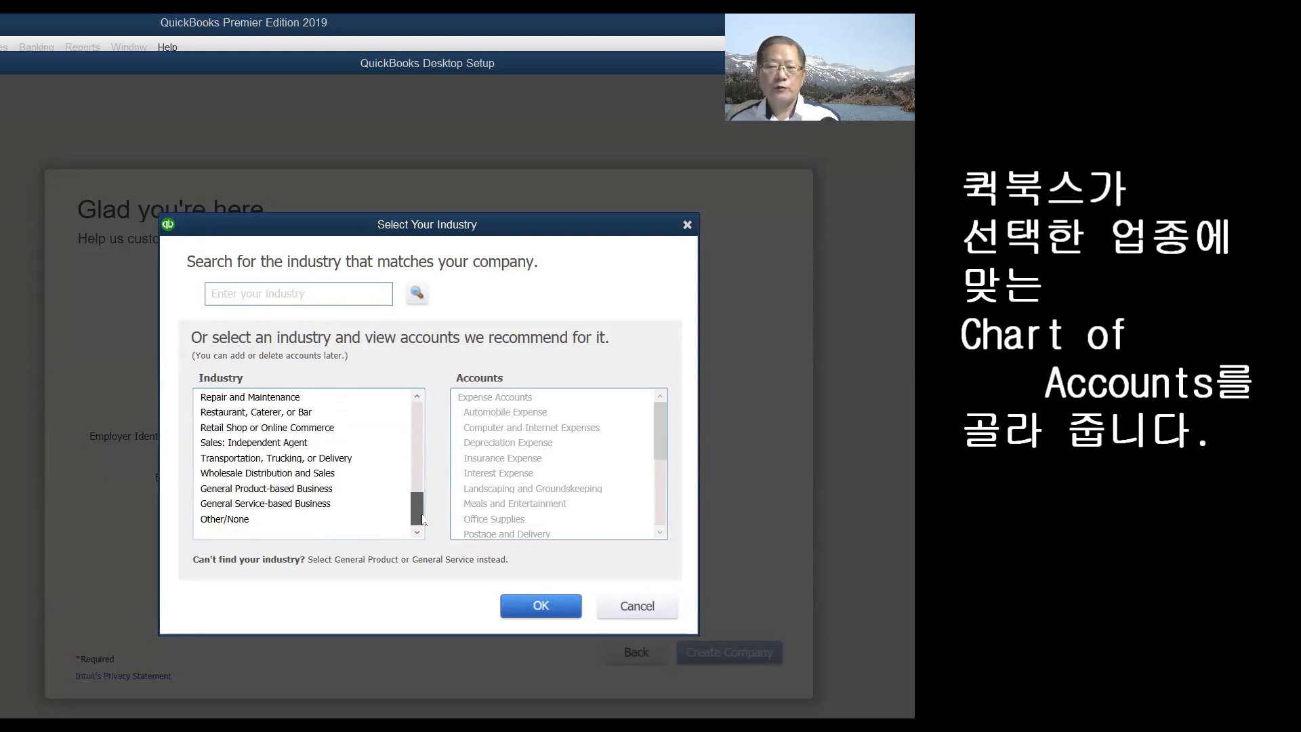
left_click_drag(422, 519, 422, 424)
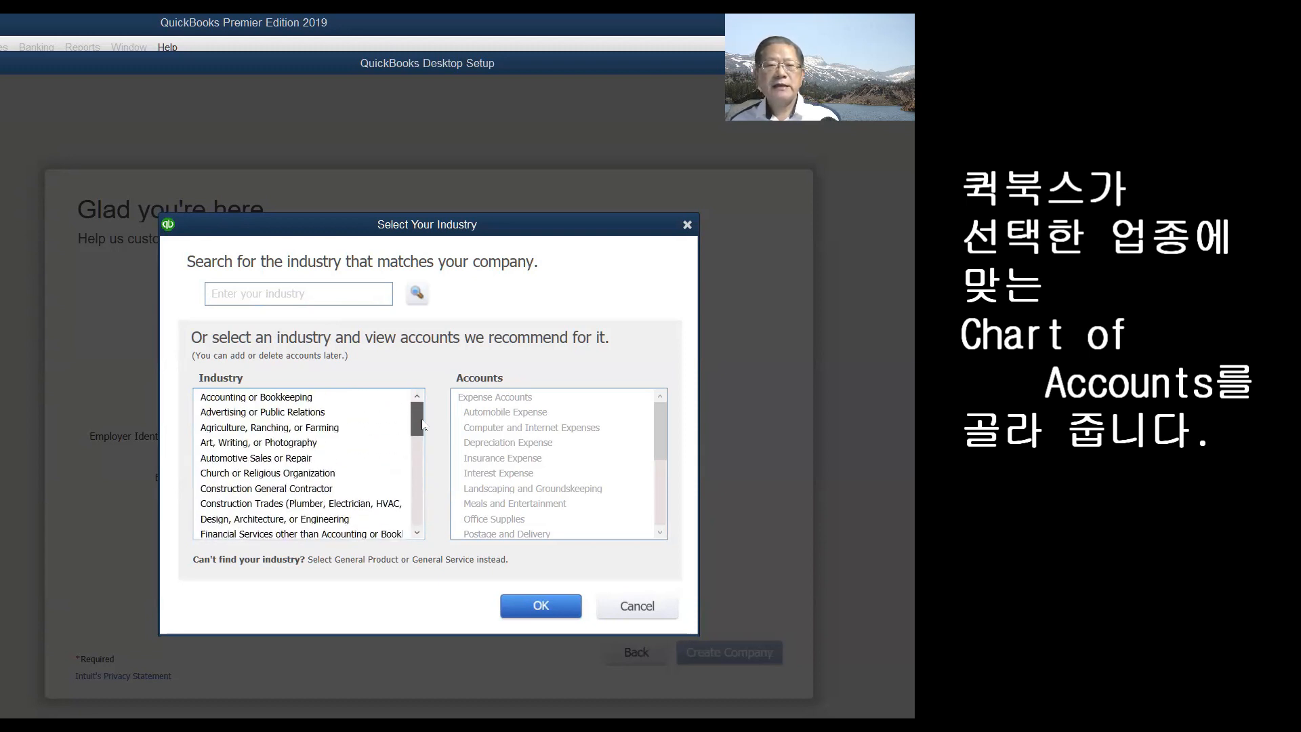
left_click(278, 401)
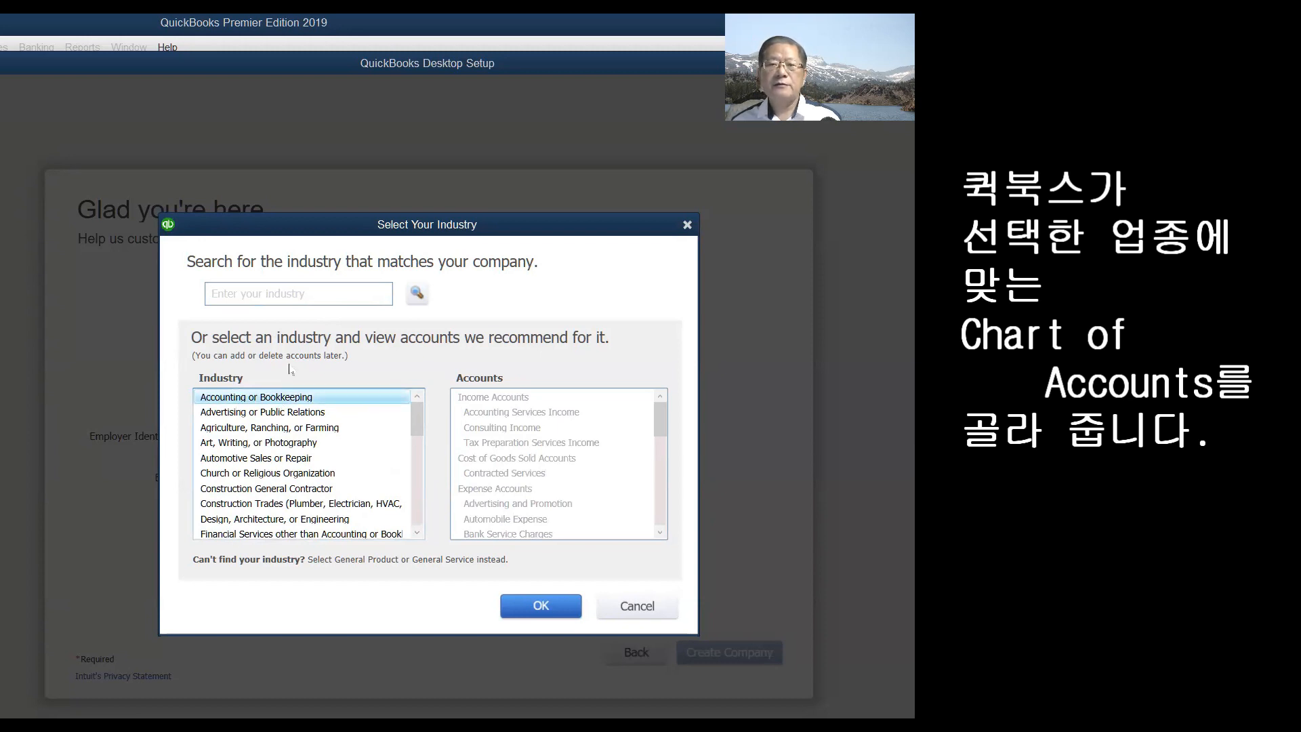
left_click(312, 443)
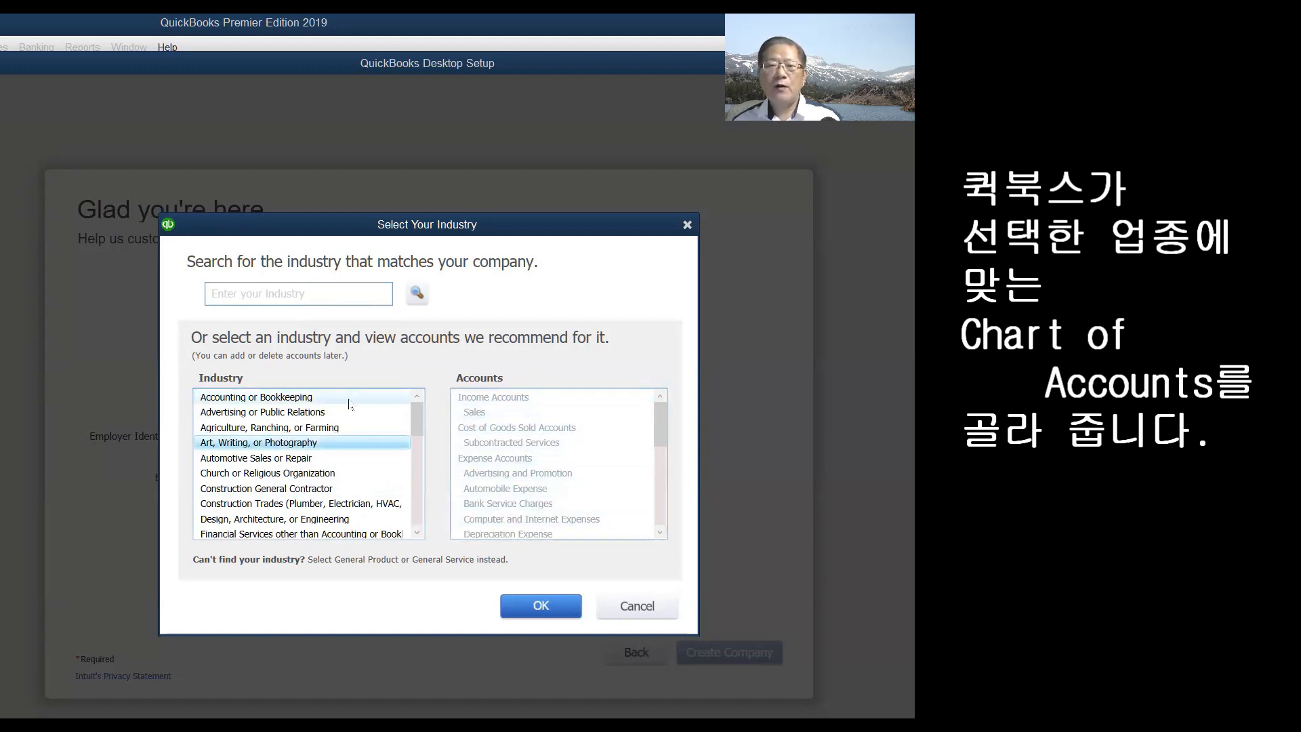
left_click(298, 399)
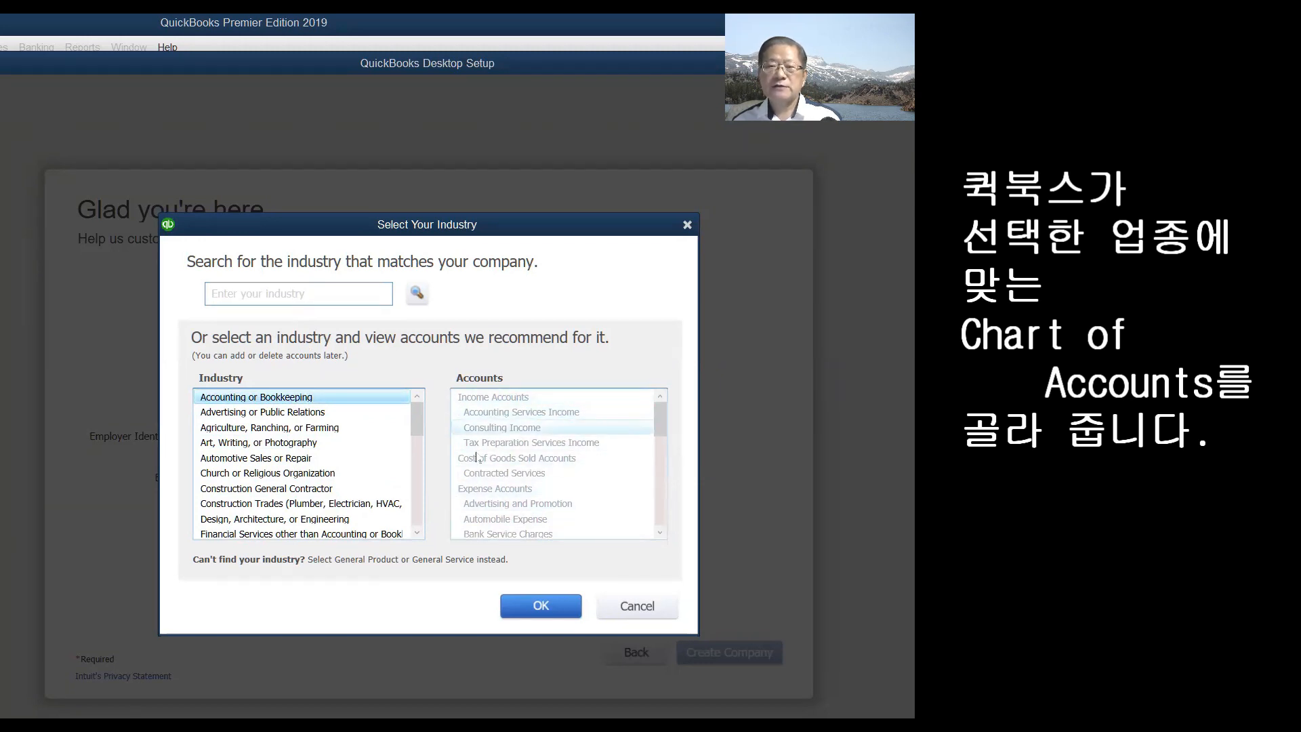
left_click(269, 414)
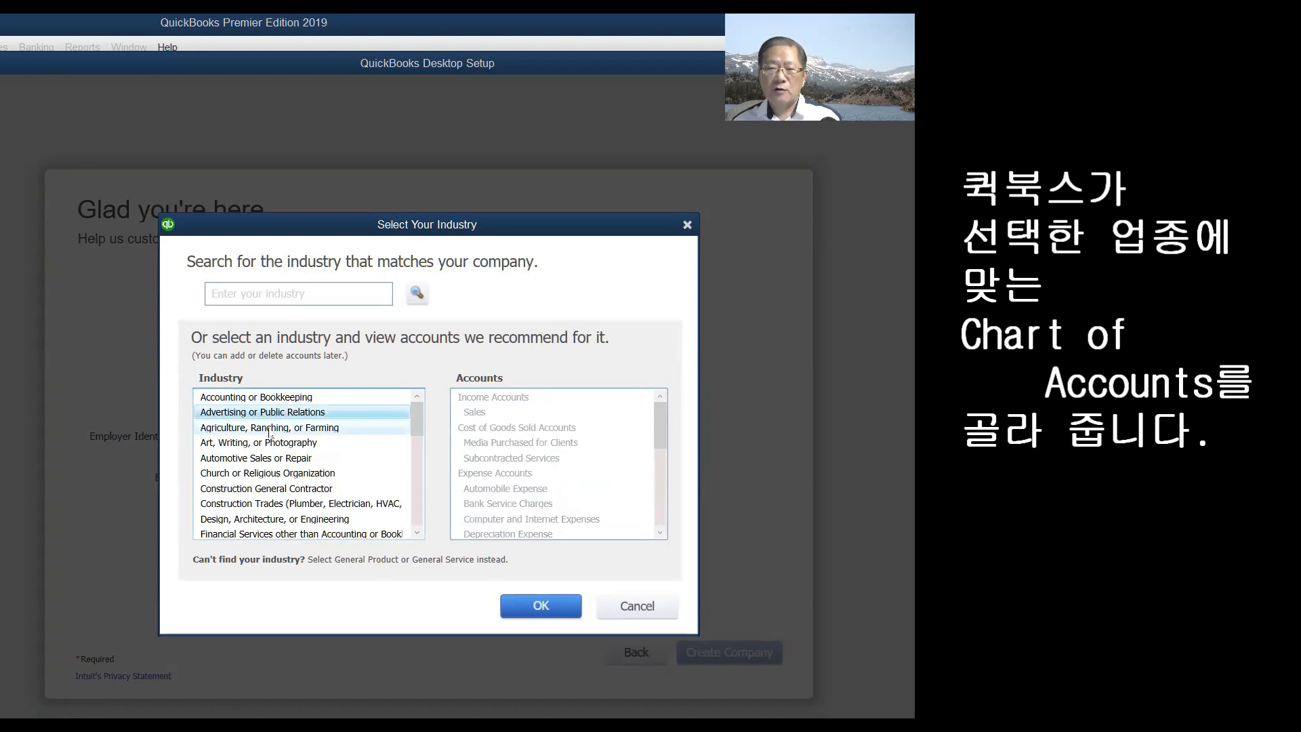
left_click(270, 430)
left_click(271, 445)
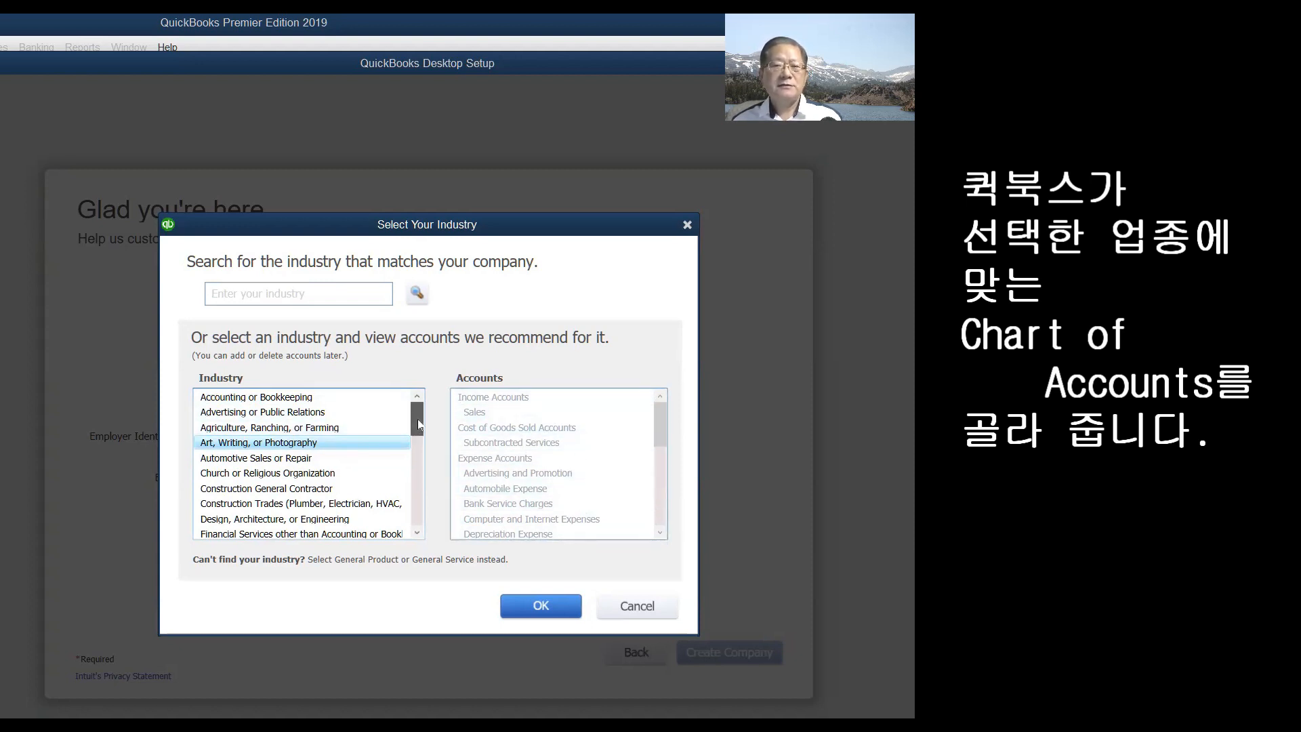
left_click_drag(418, 428, 421, 482)
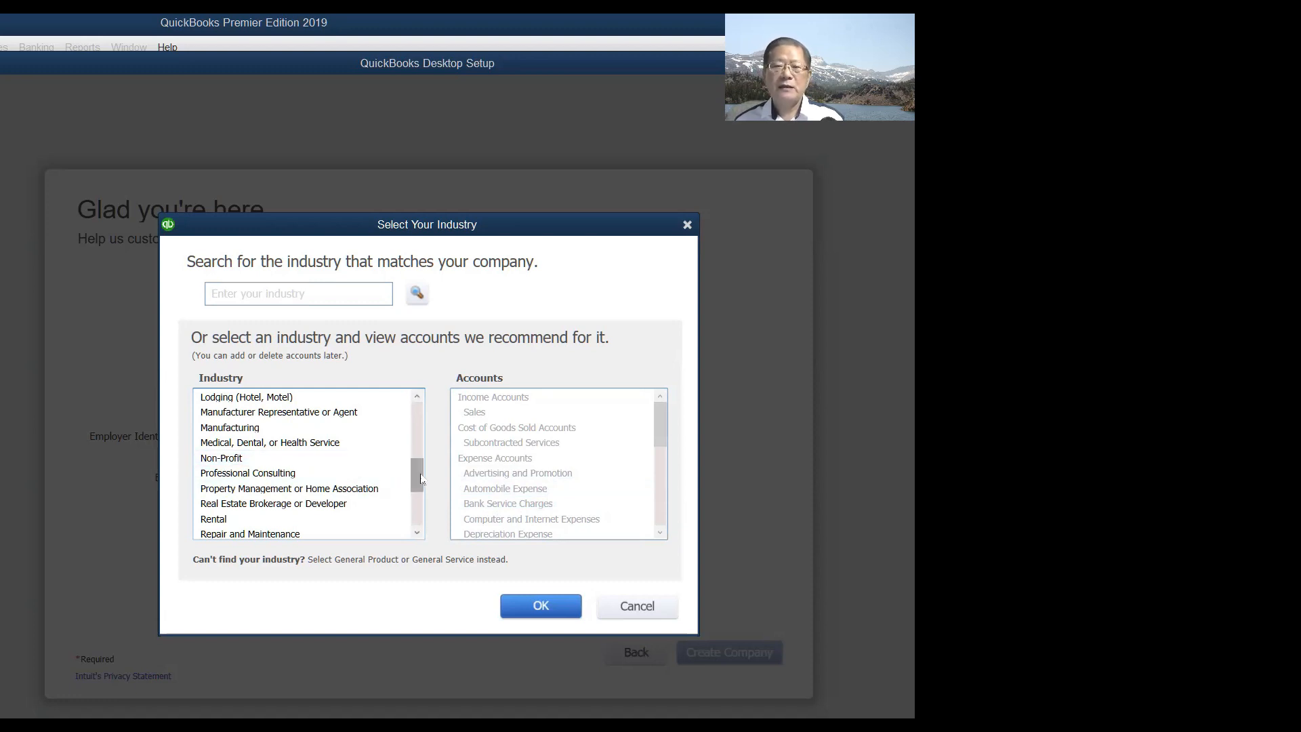
- Pick Retail Shop or Online Commerce as the industry and confirm with OK
left_click_drag(420, 480, 421, 500)
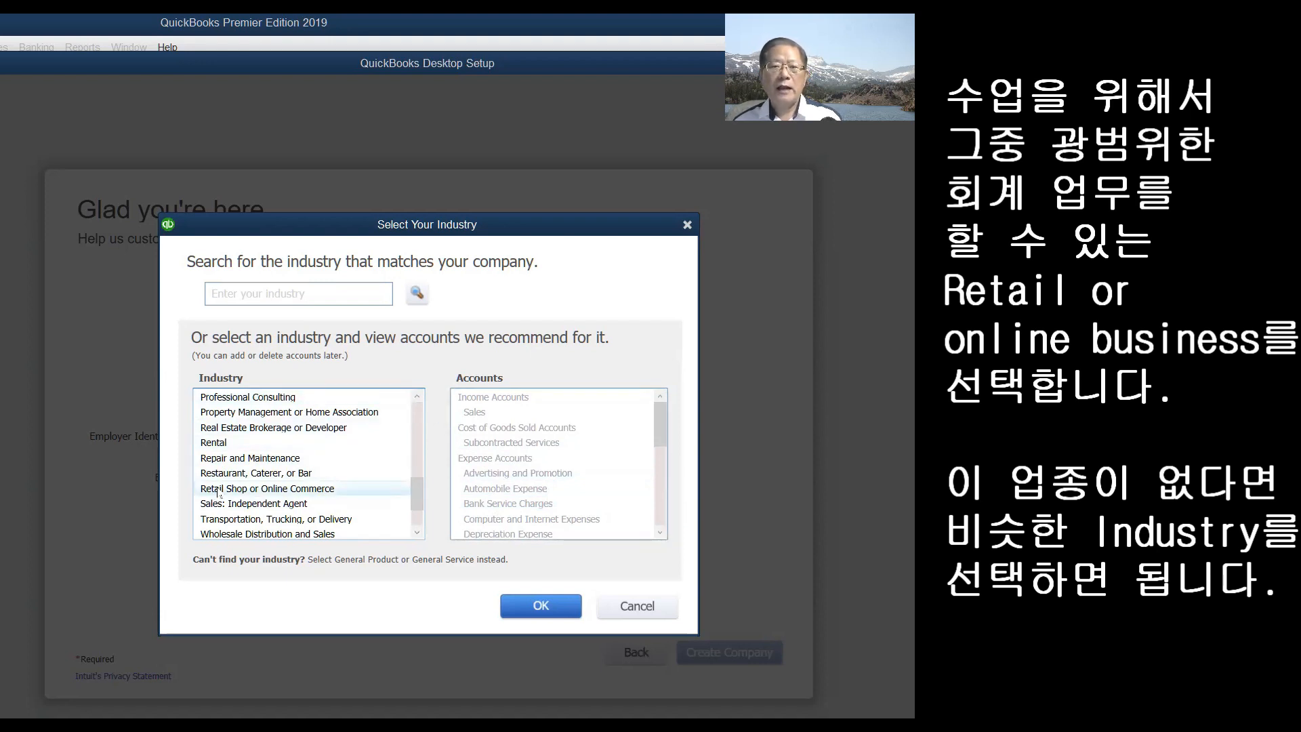
left_click(291, 488)
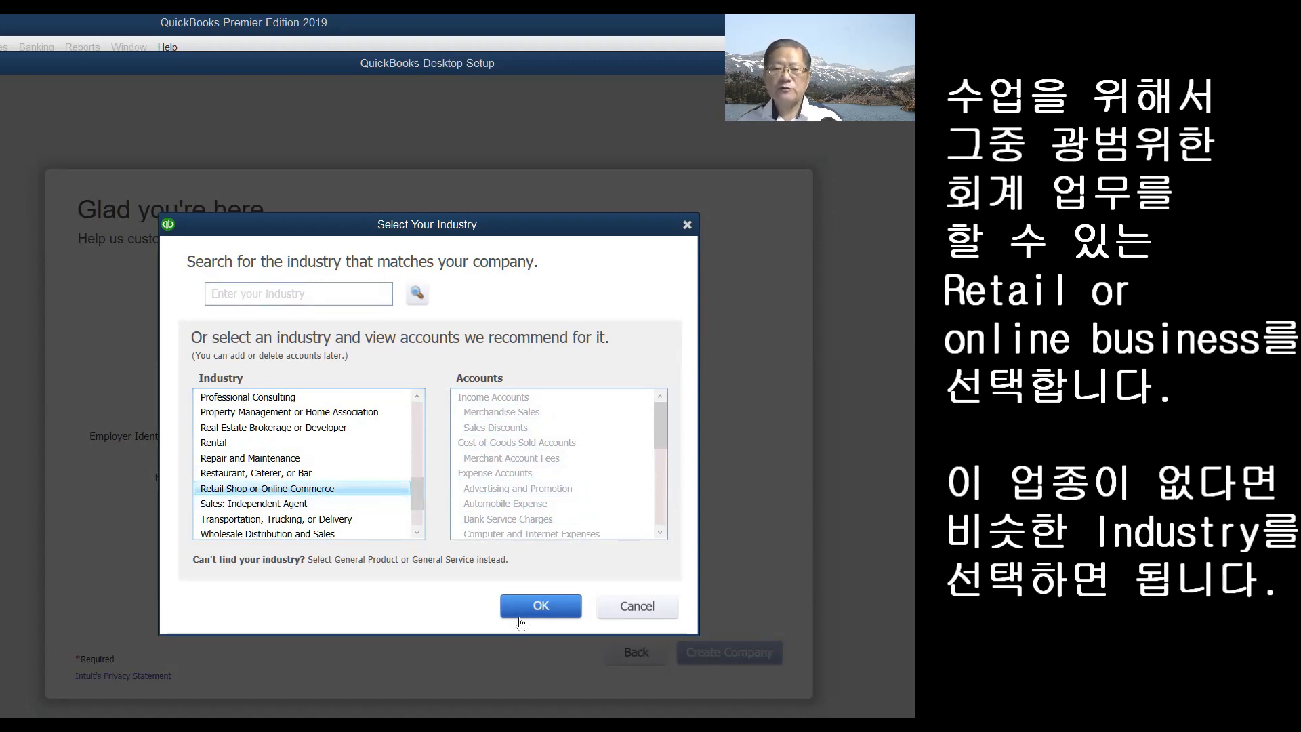
left_click(544, 610)
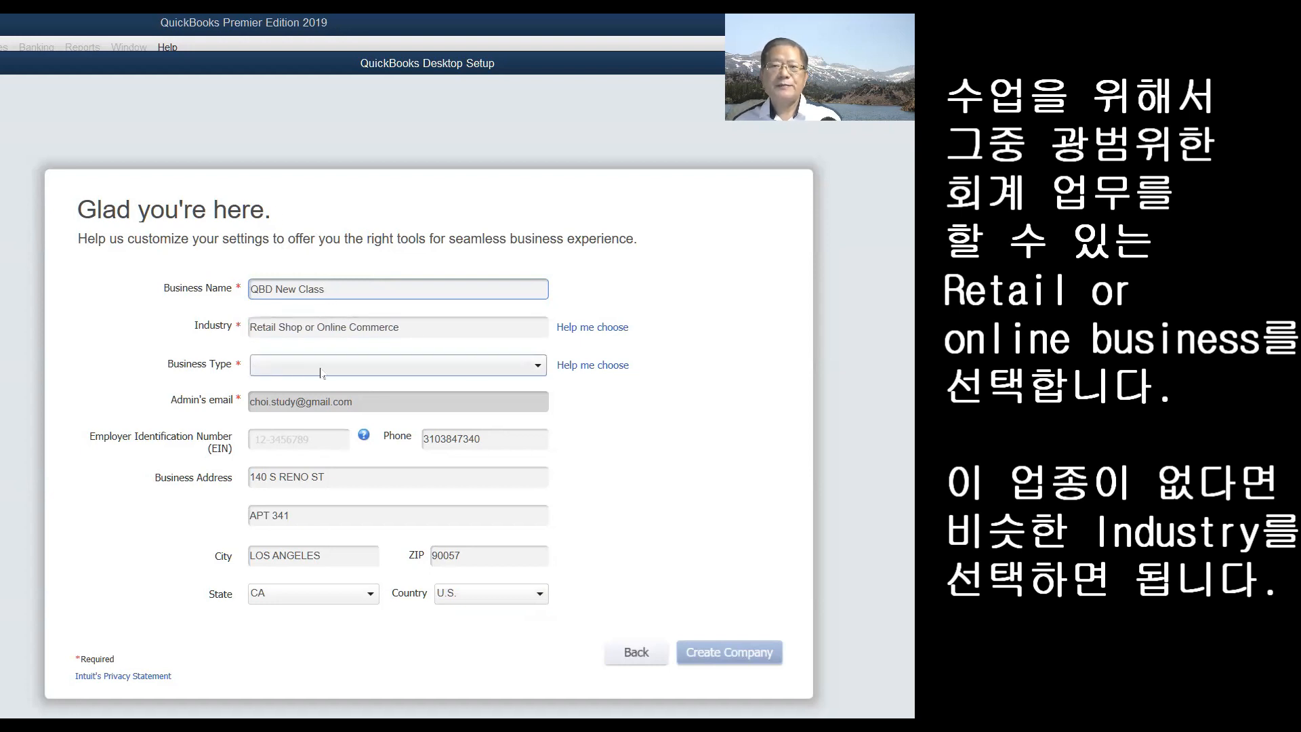
- Show the Business Type options on the company details form
left_click(539, 367)
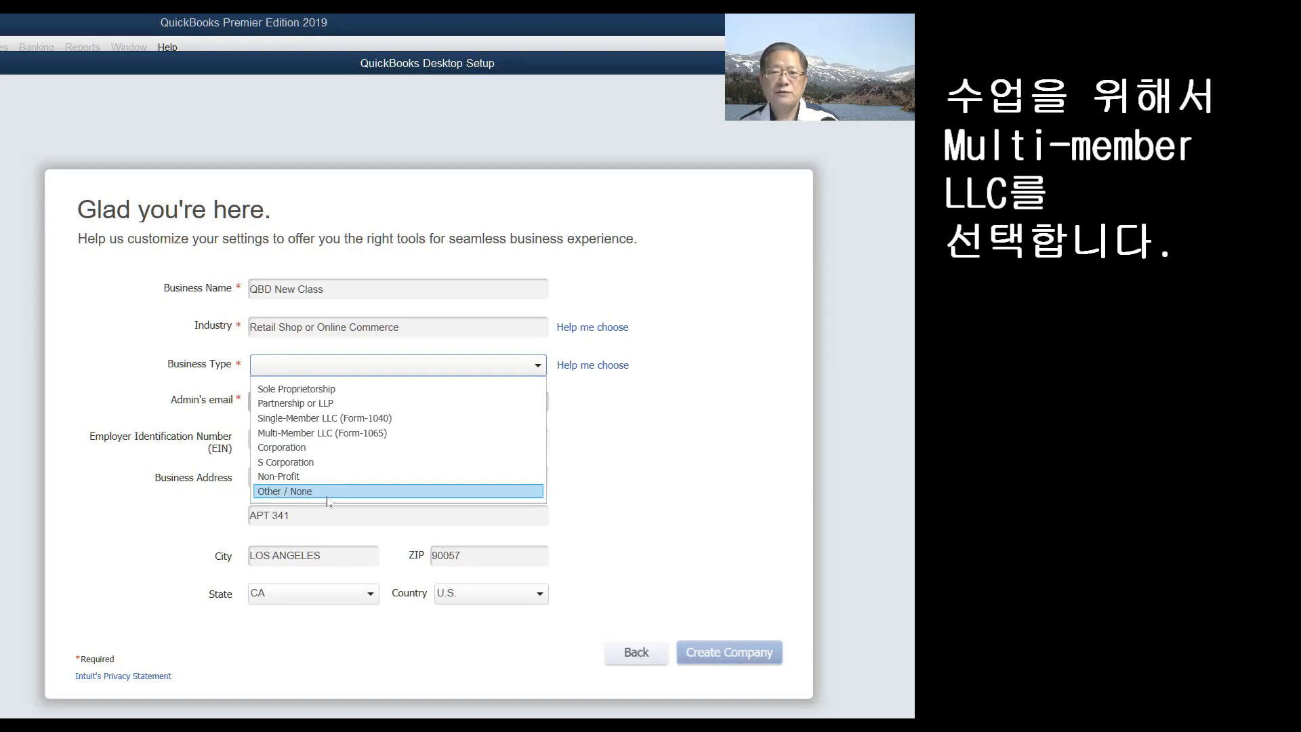
- Close the business type list and clear both street address lines
left_click(285, 515)
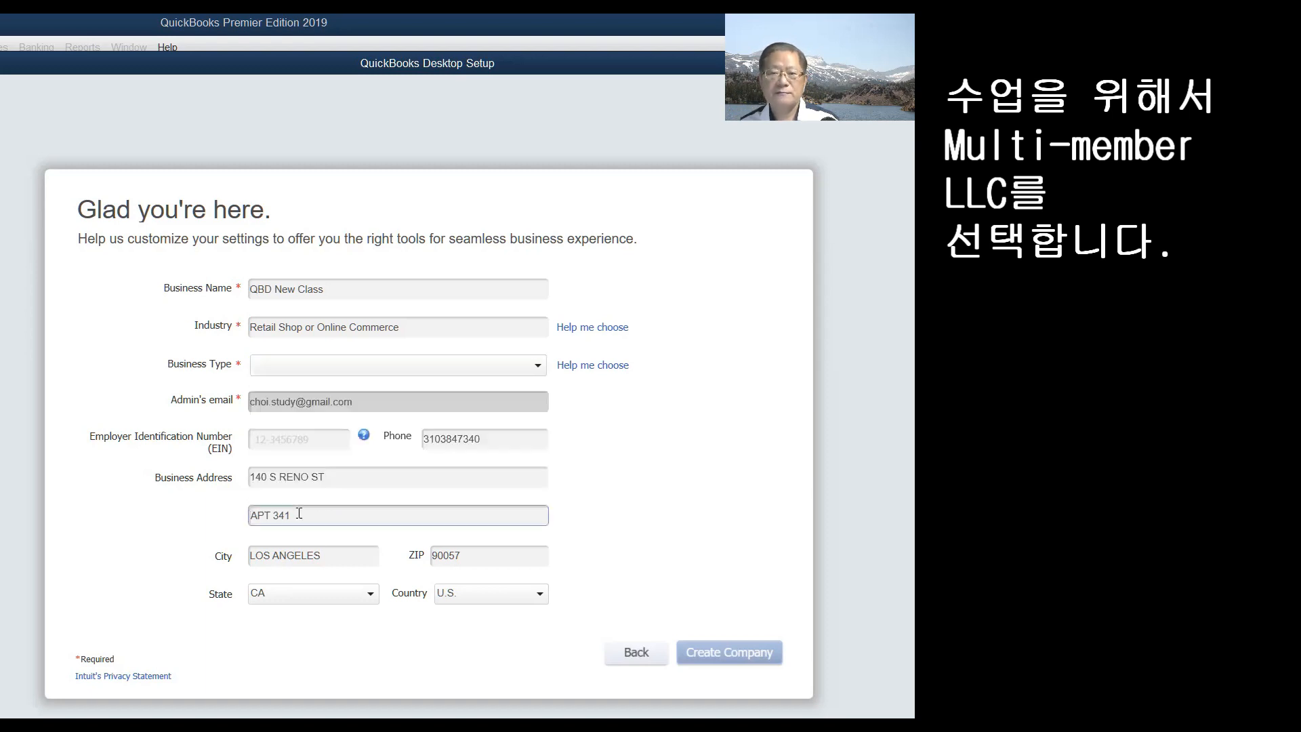
left_click(335, 476)
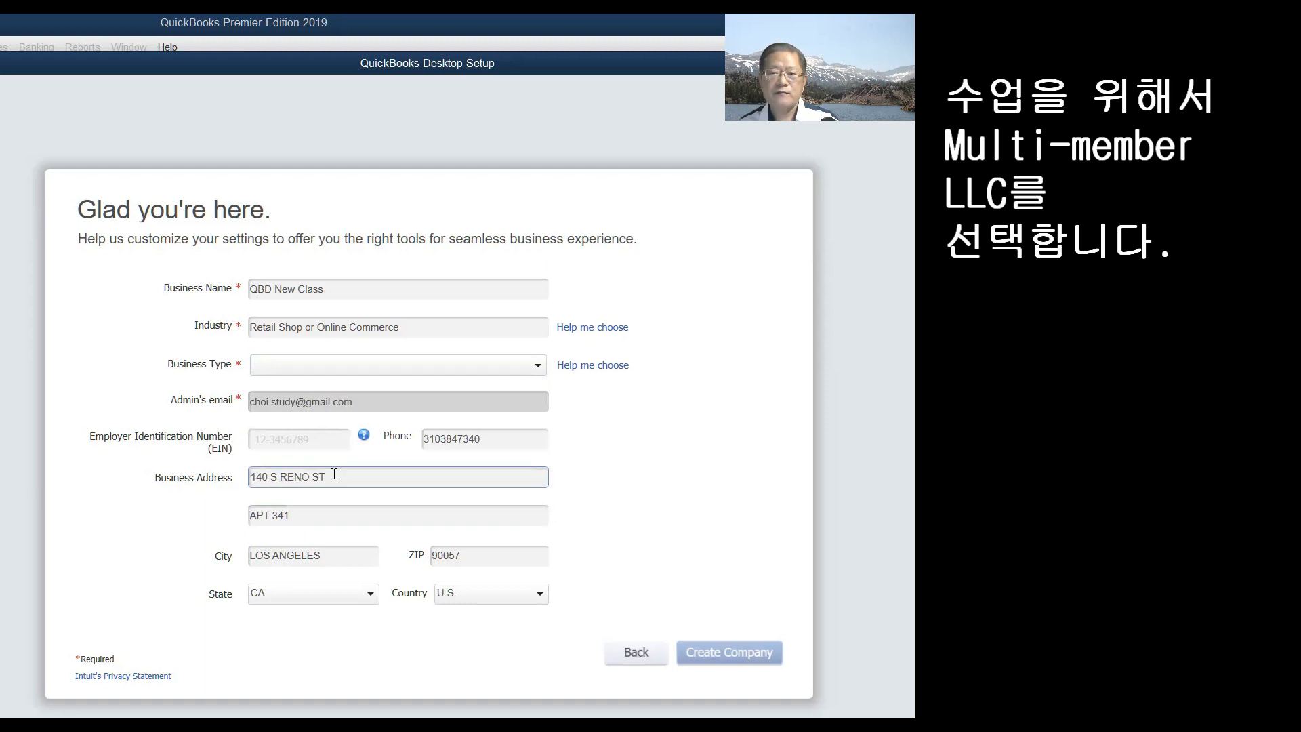
left_click_drag(334, 477, 245, 480)
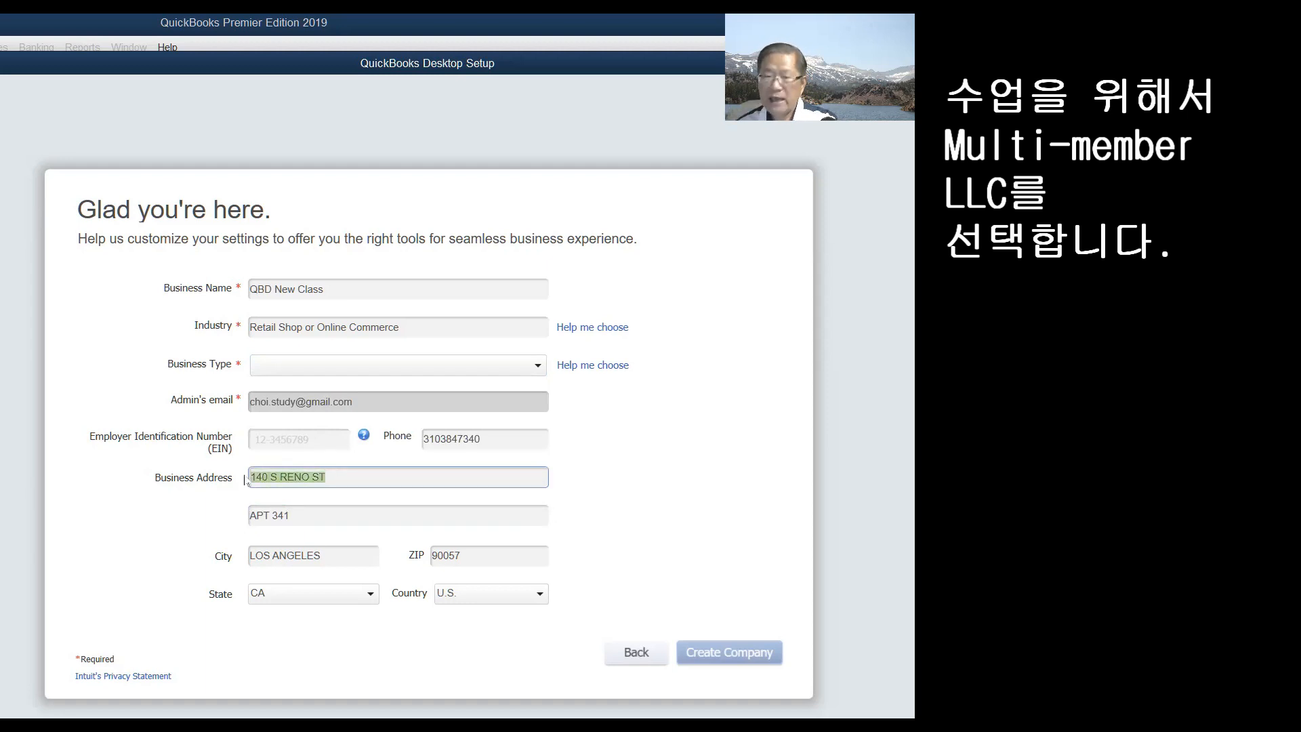
key("Delete")
left_click(319, 514)
left_click_drag(312, 517, 241, 521)
key("Delete")
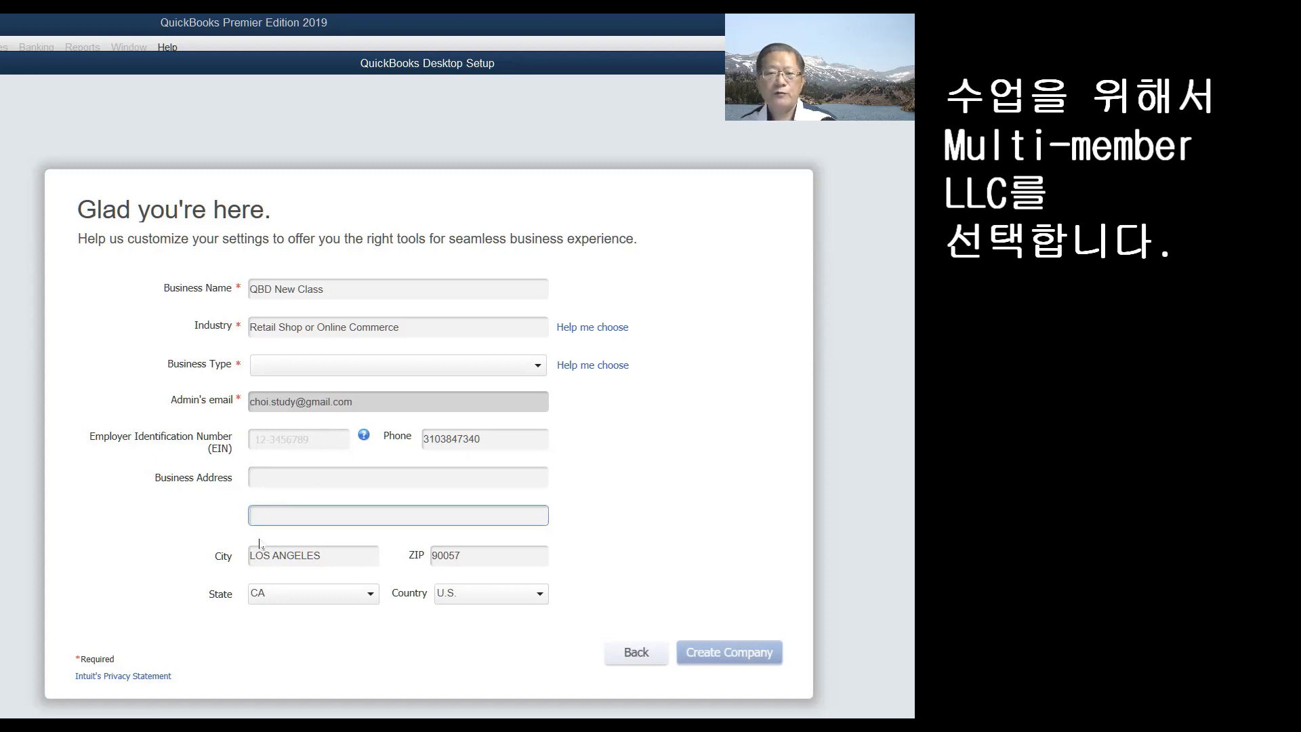
- Delete the ZIP code and the phone number from the form
left_click(478, 557)
left_click_drag(478, 557, 424, 561)
key("Delete")
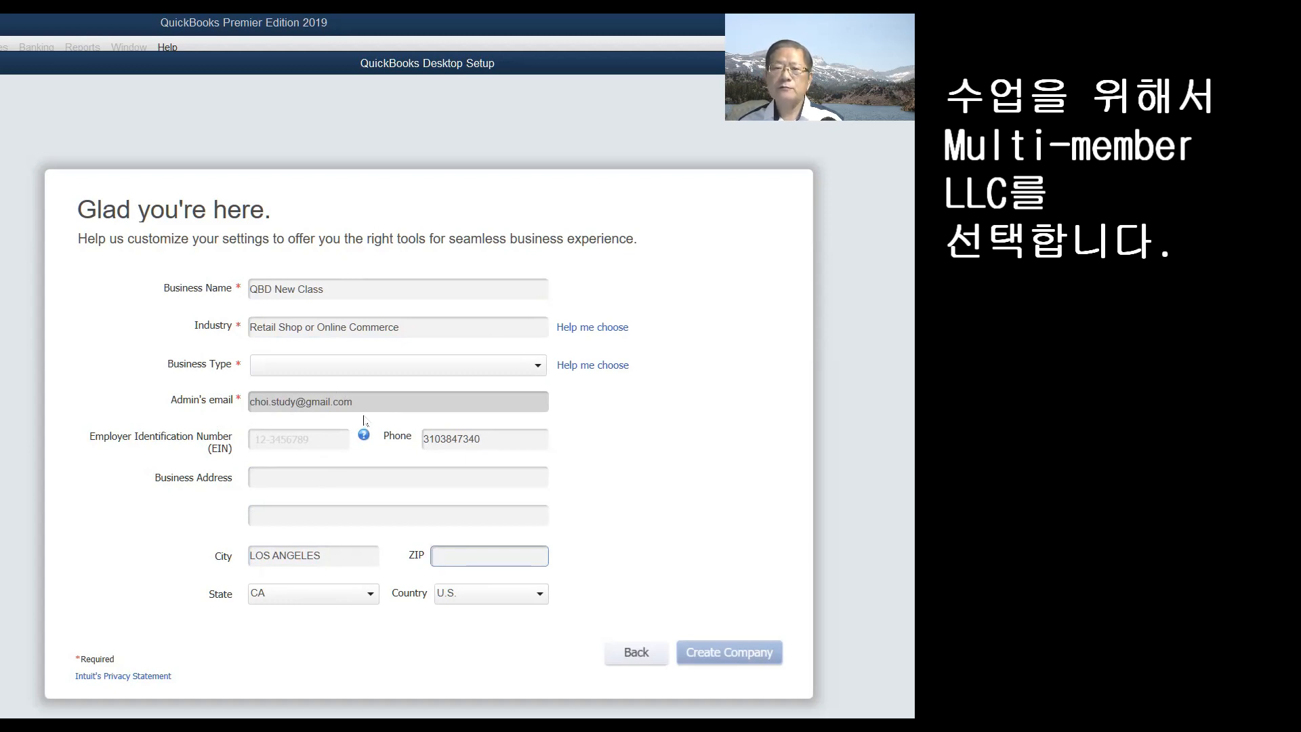
double_click(496, 441)
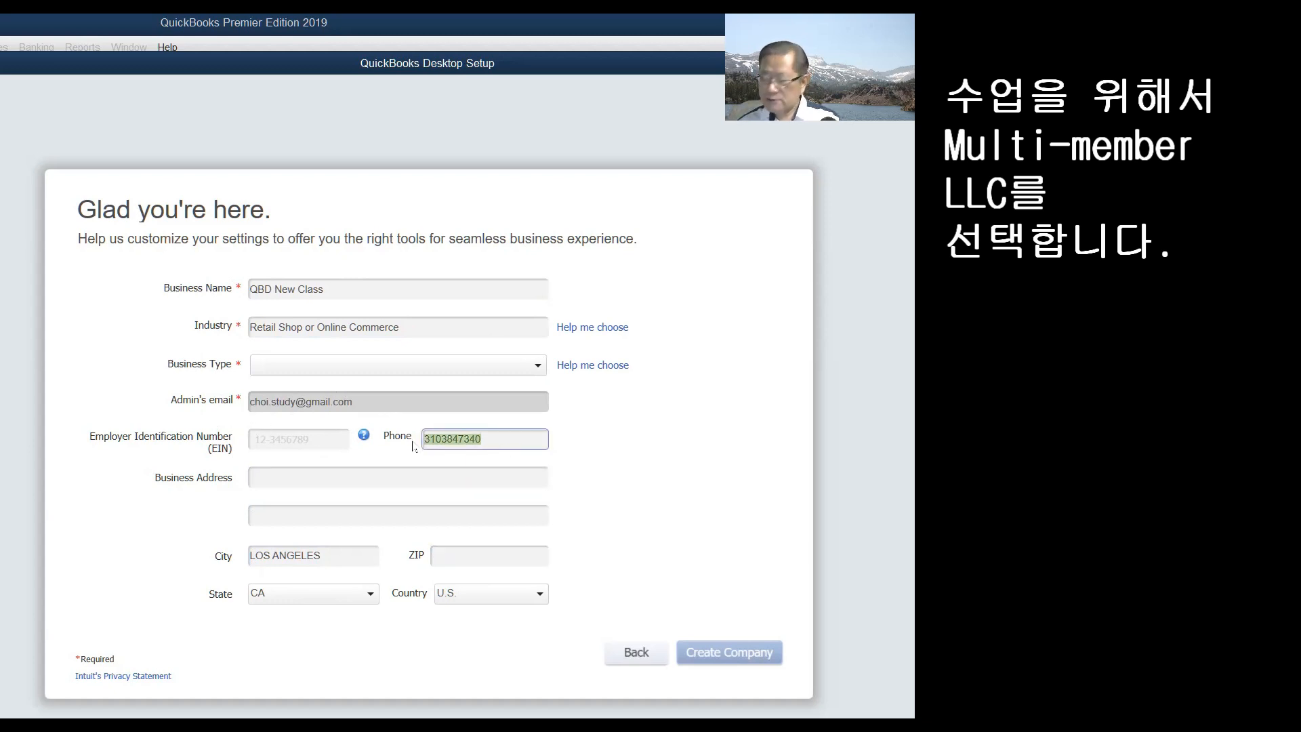
key("BackSpace")
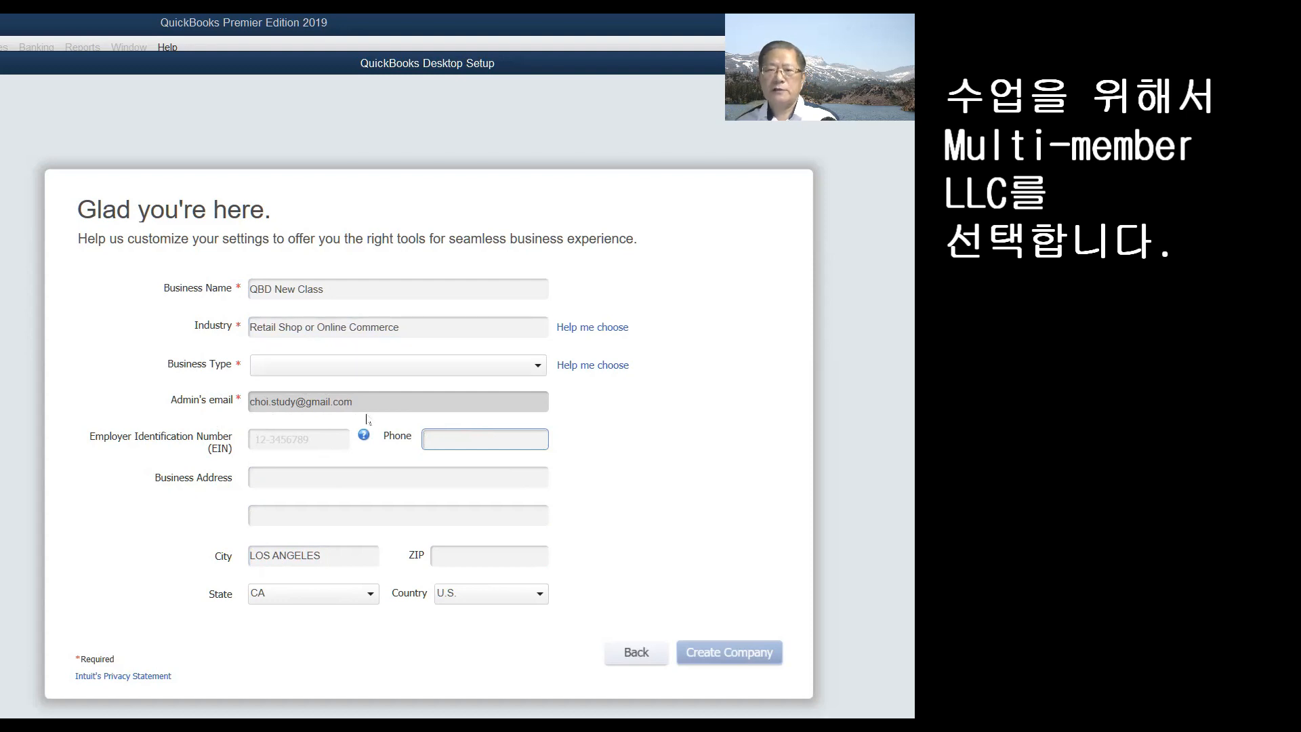
- Choose Multi-Member LLC (Form-1065) from the Business Type list
left_click(538, 367)
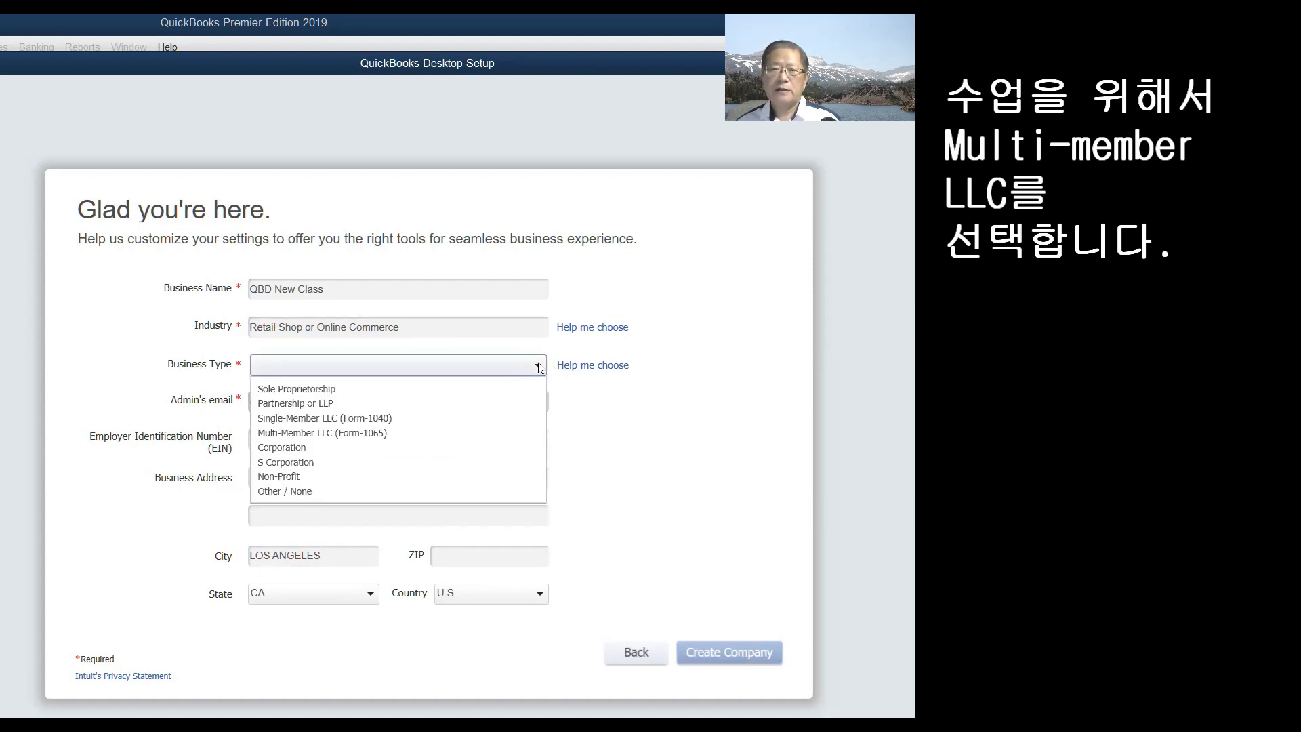
left_click(343, 433)
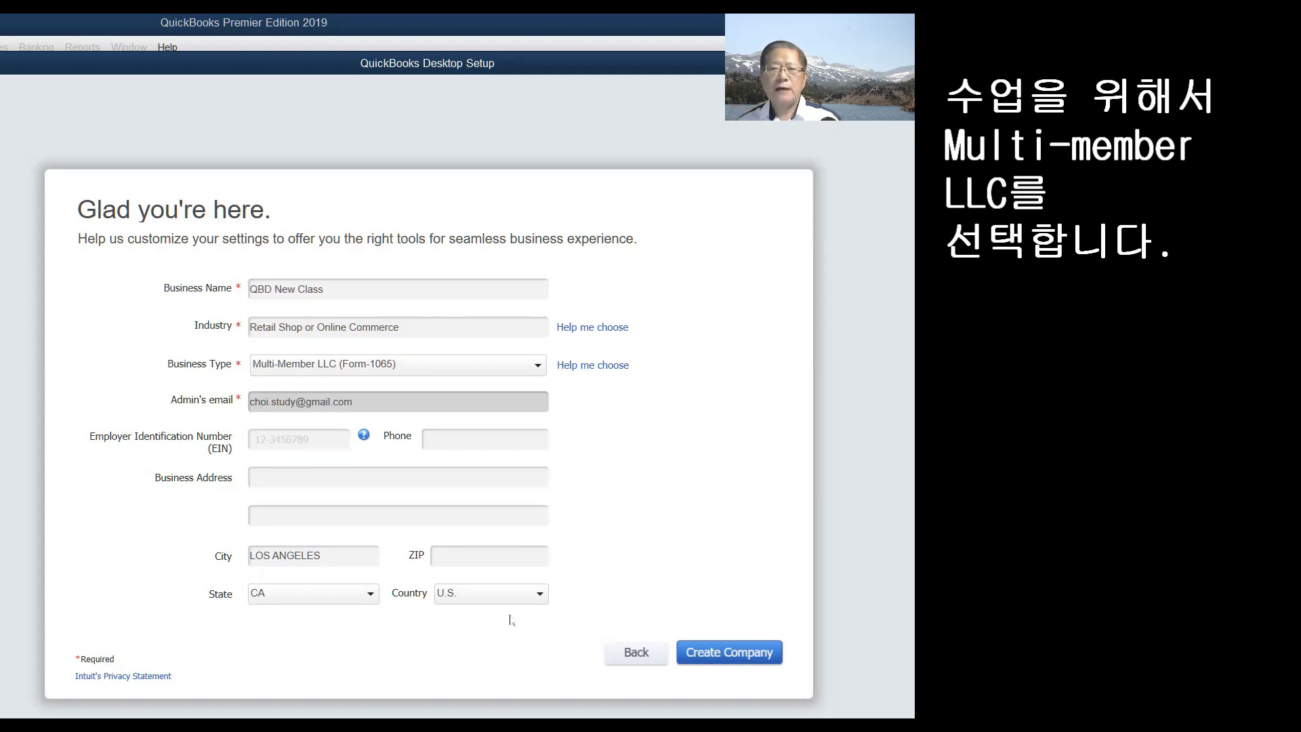
- Create the QBD New Class company file and close the Cyber Monday ad
left_click(725, 653)
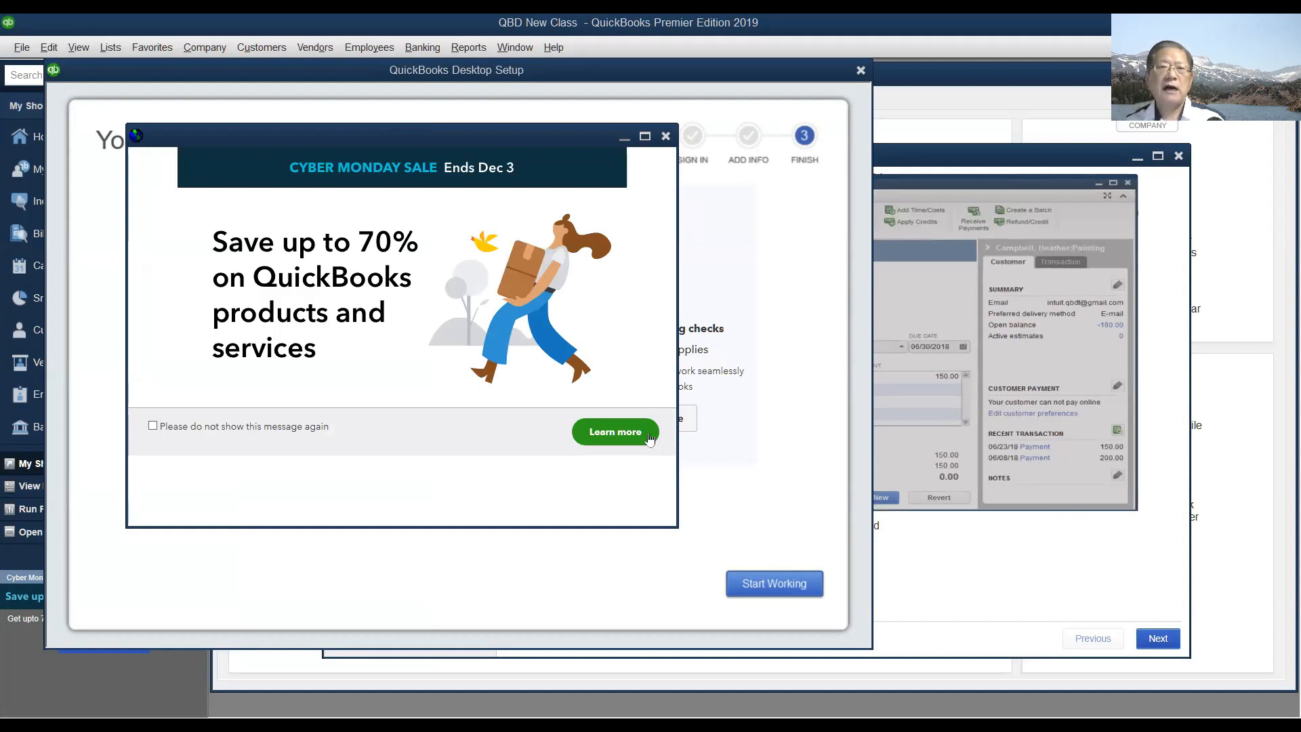
left_click(666, 137)
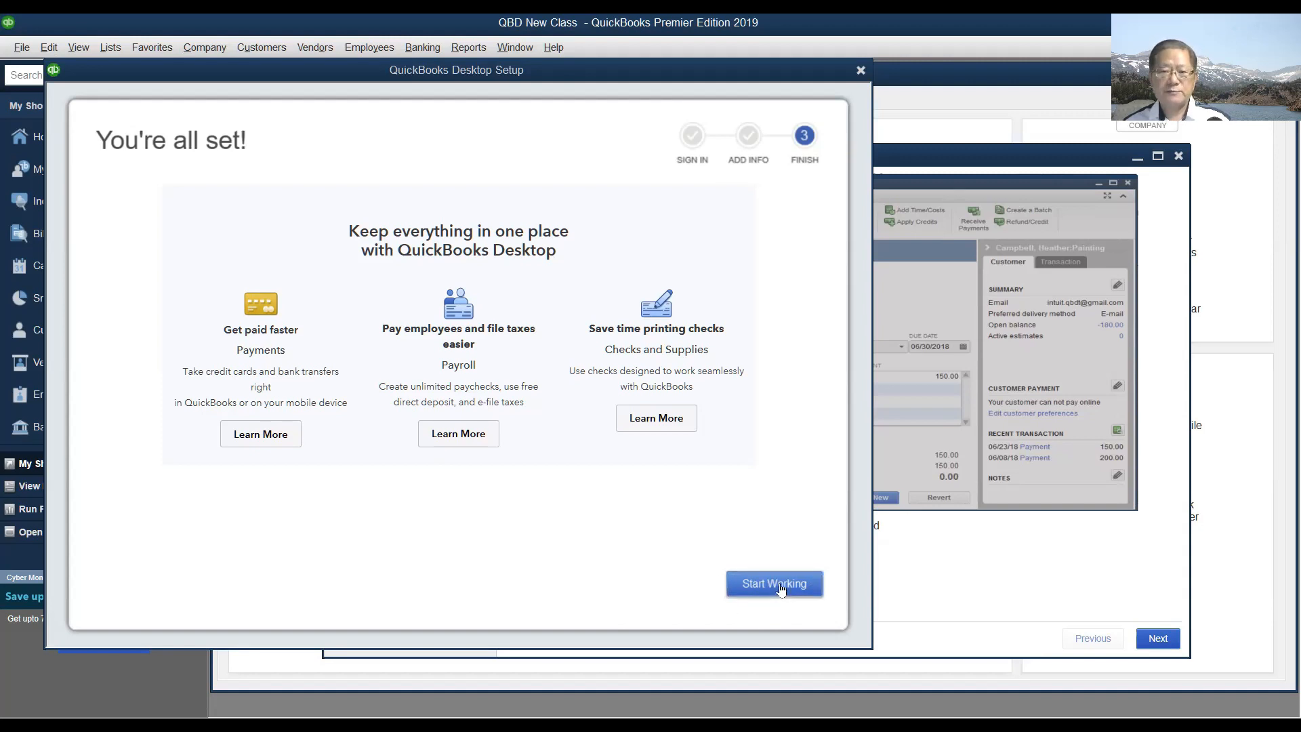
- Finish setup to reach the Home page, collapse the My Shortcuts pane, and restore Home to a smaller window
left_click(780, 587)
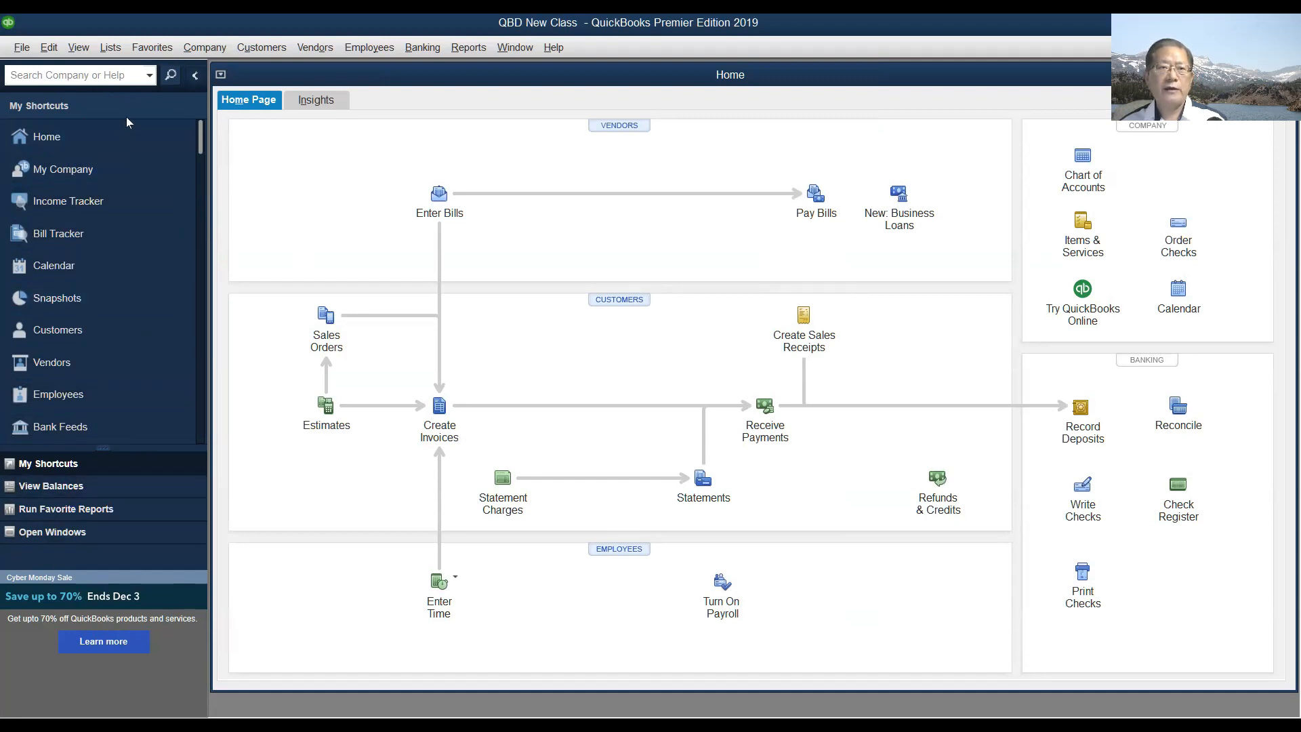
left_click(195, 80)
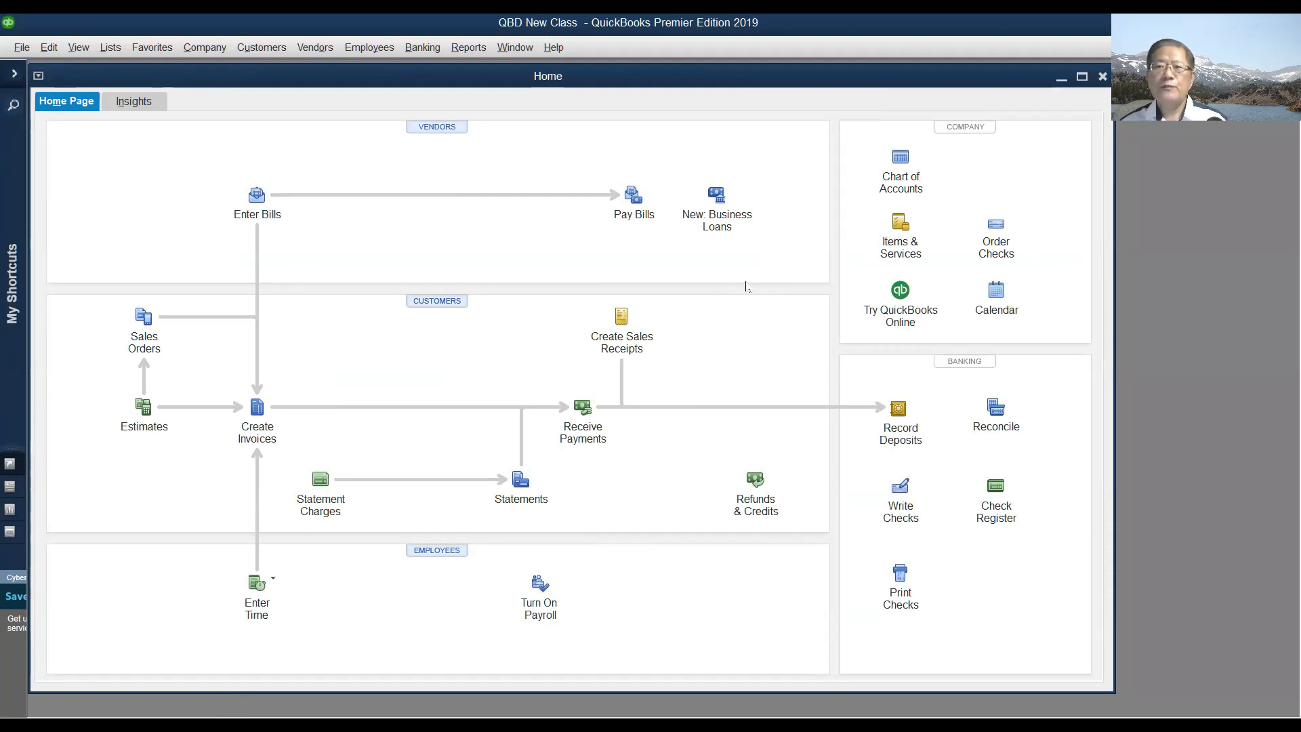
left_click(15, 76)
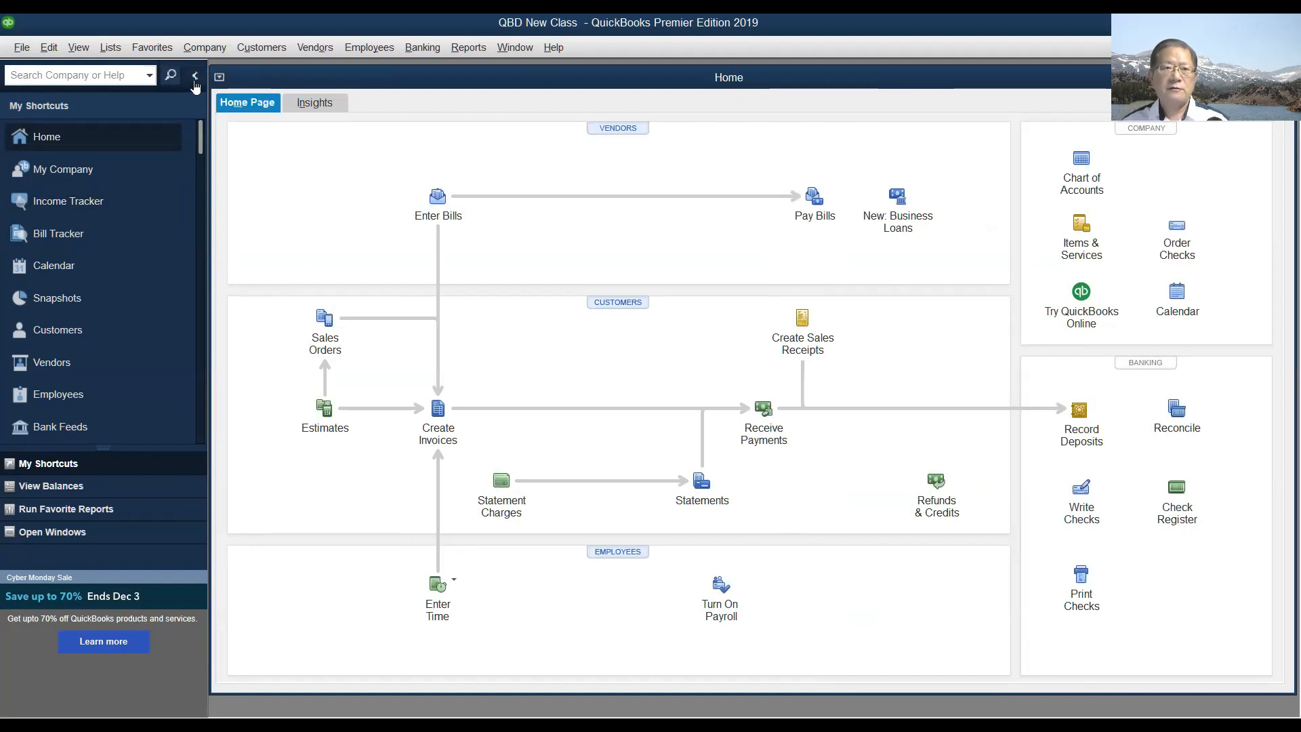
left_click(195, 76)
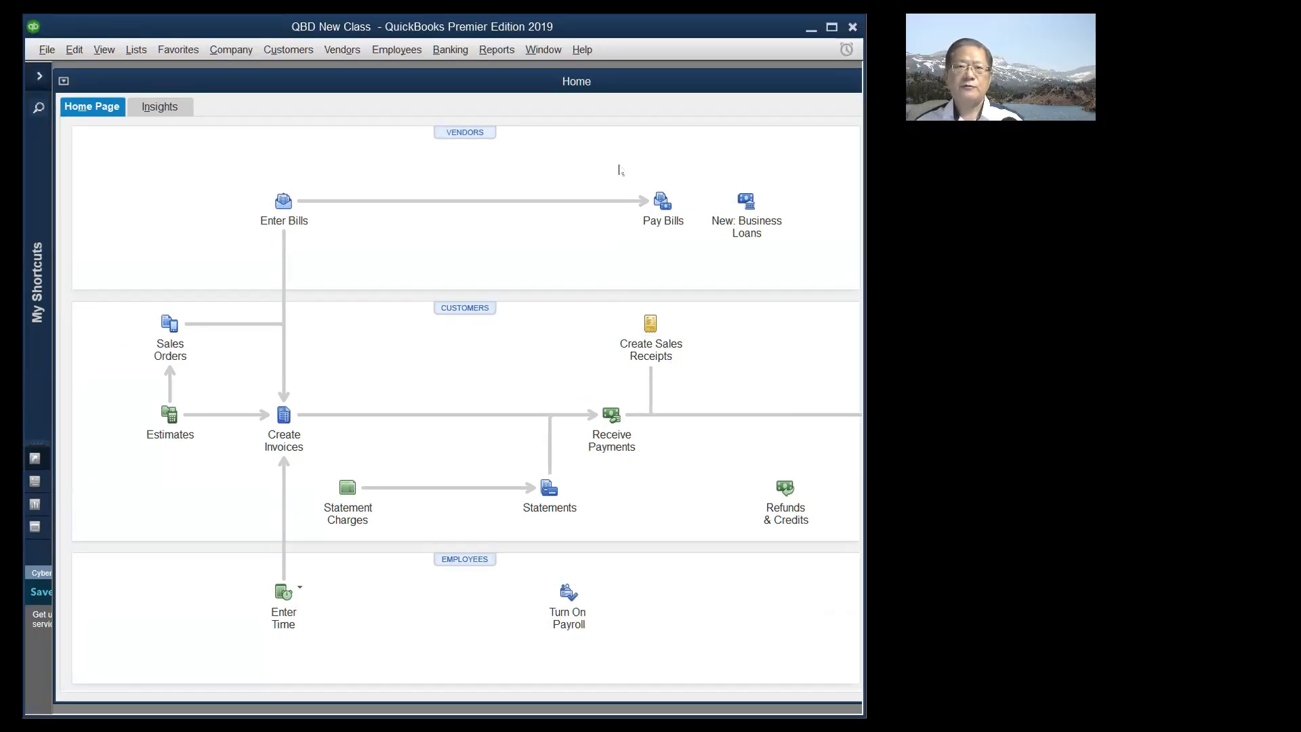
double_click(737, 79)
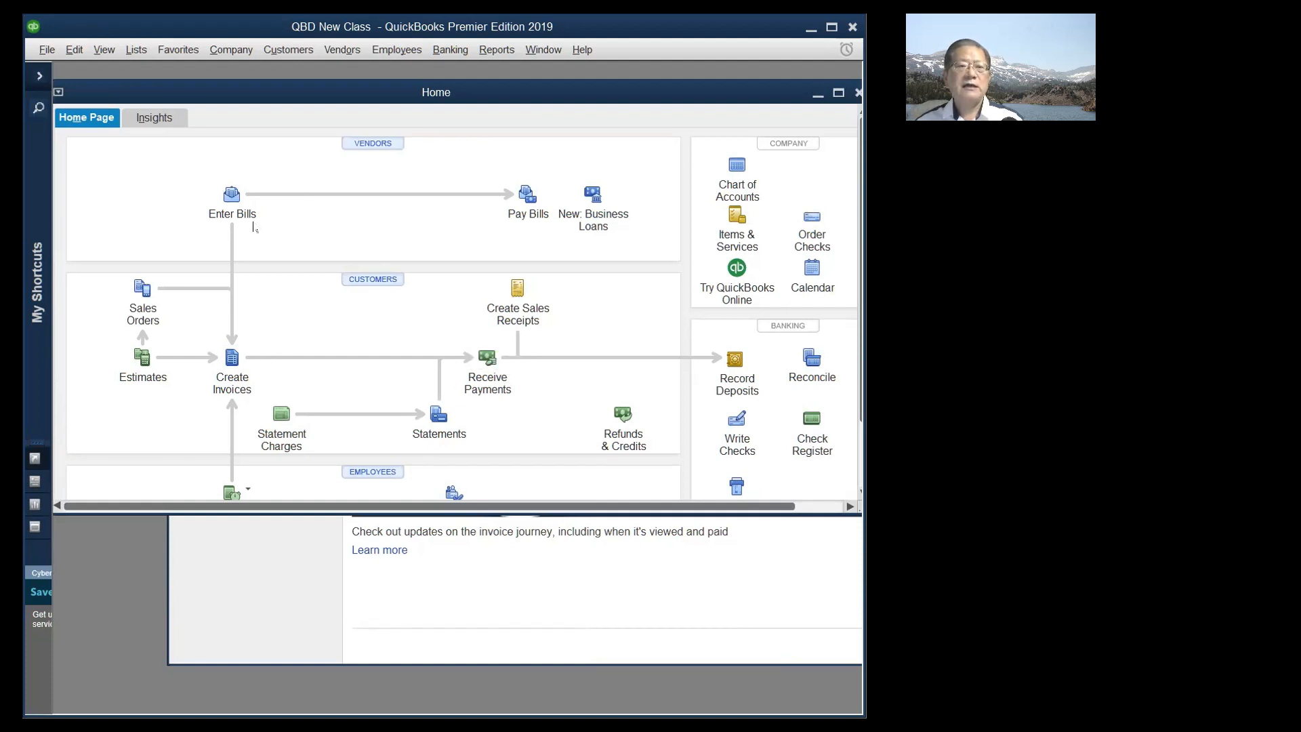
- Dismiss the new invoice form and close the Home page
left_click(232, 359)
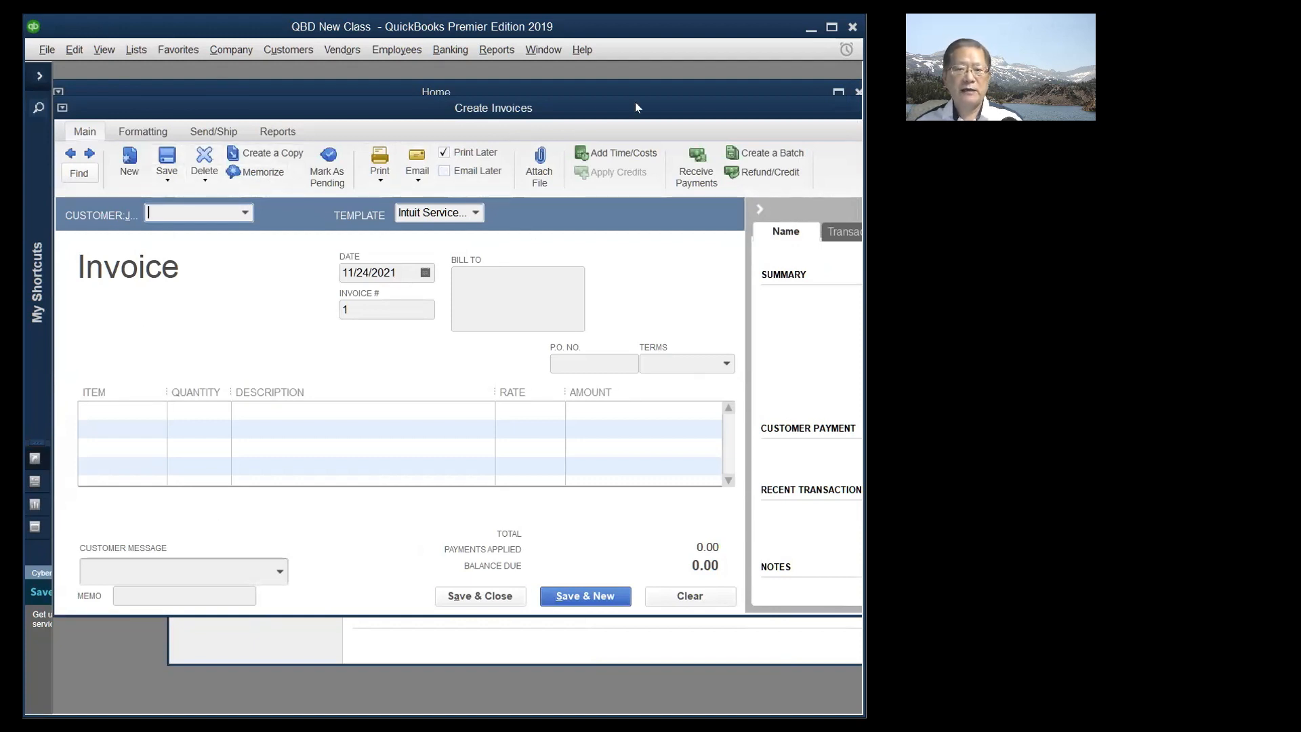
key("Escape")
left_click_drag(713, 91, 573, 109)
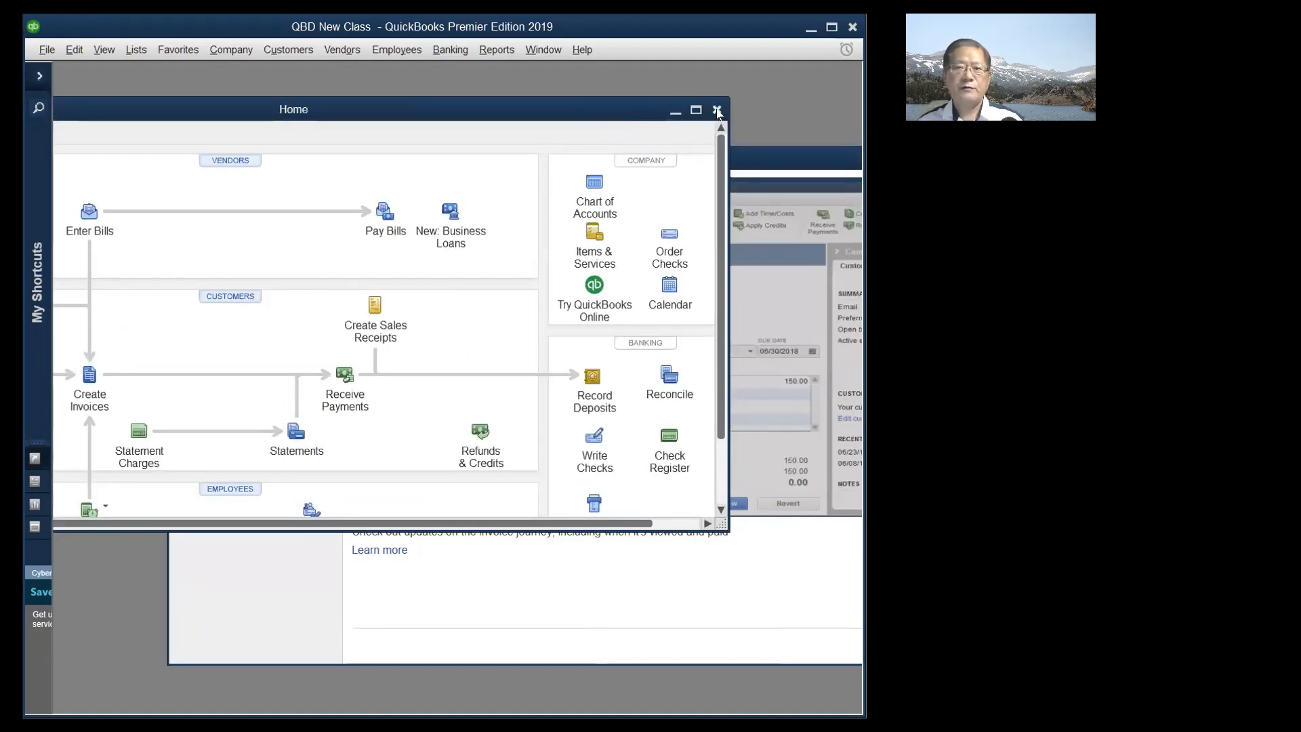
left_click(717, 110)
- Bring the New Feature Tour window fully into view and close it
left_click_drag(687, 156, 580, 111)
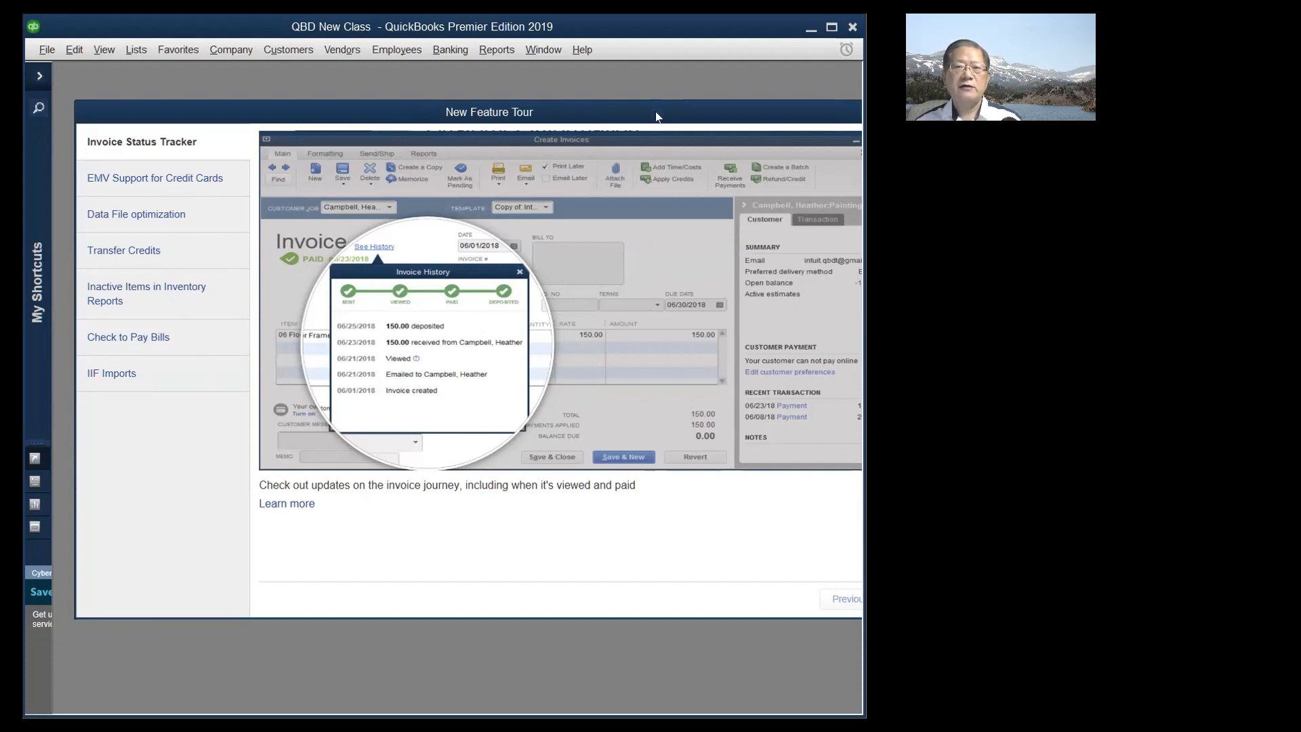
left_click_drag(648, 116, 523, 117)
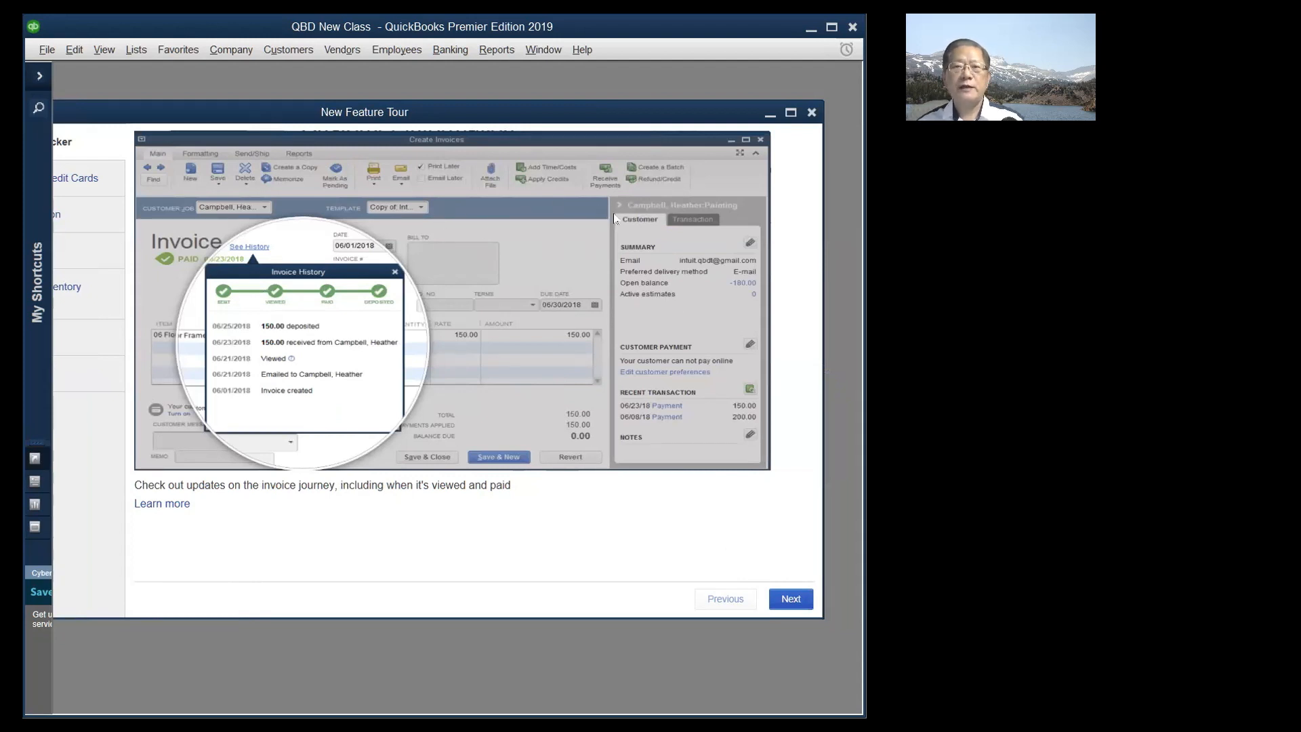
left_click(813, 113)
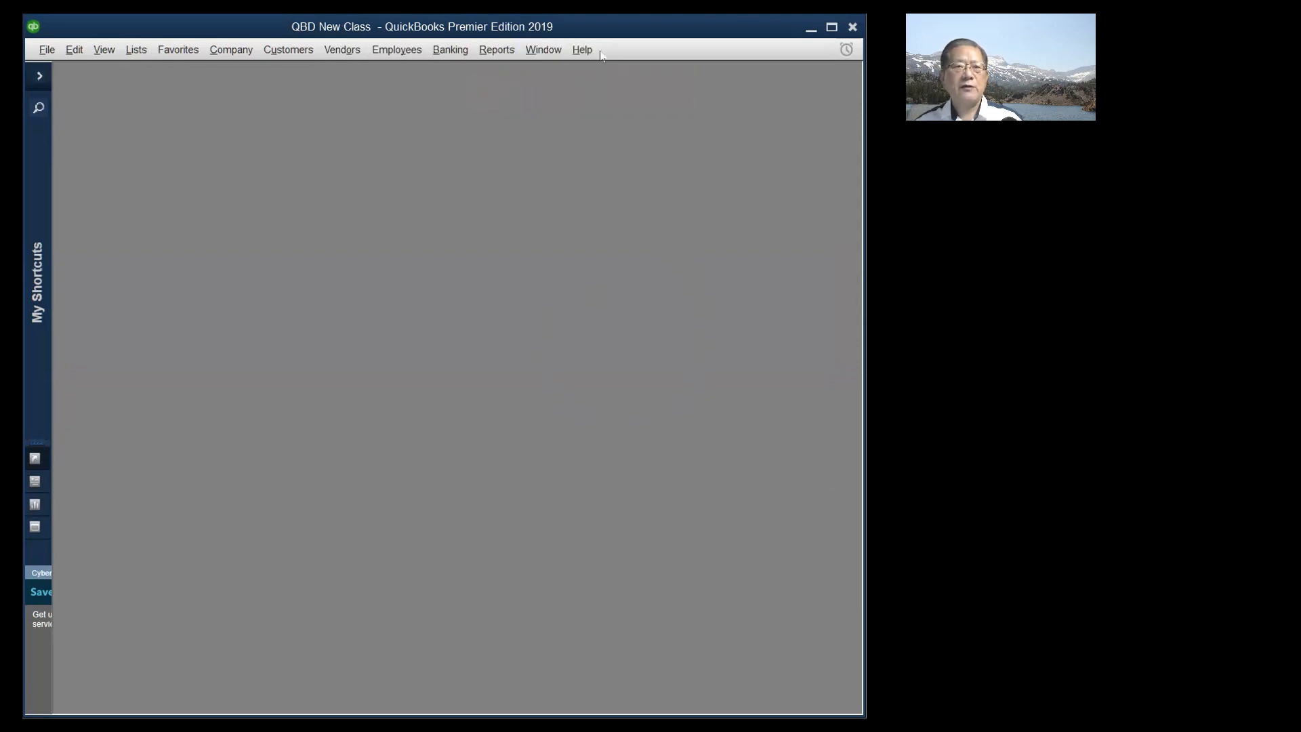
left_click(46, 52)
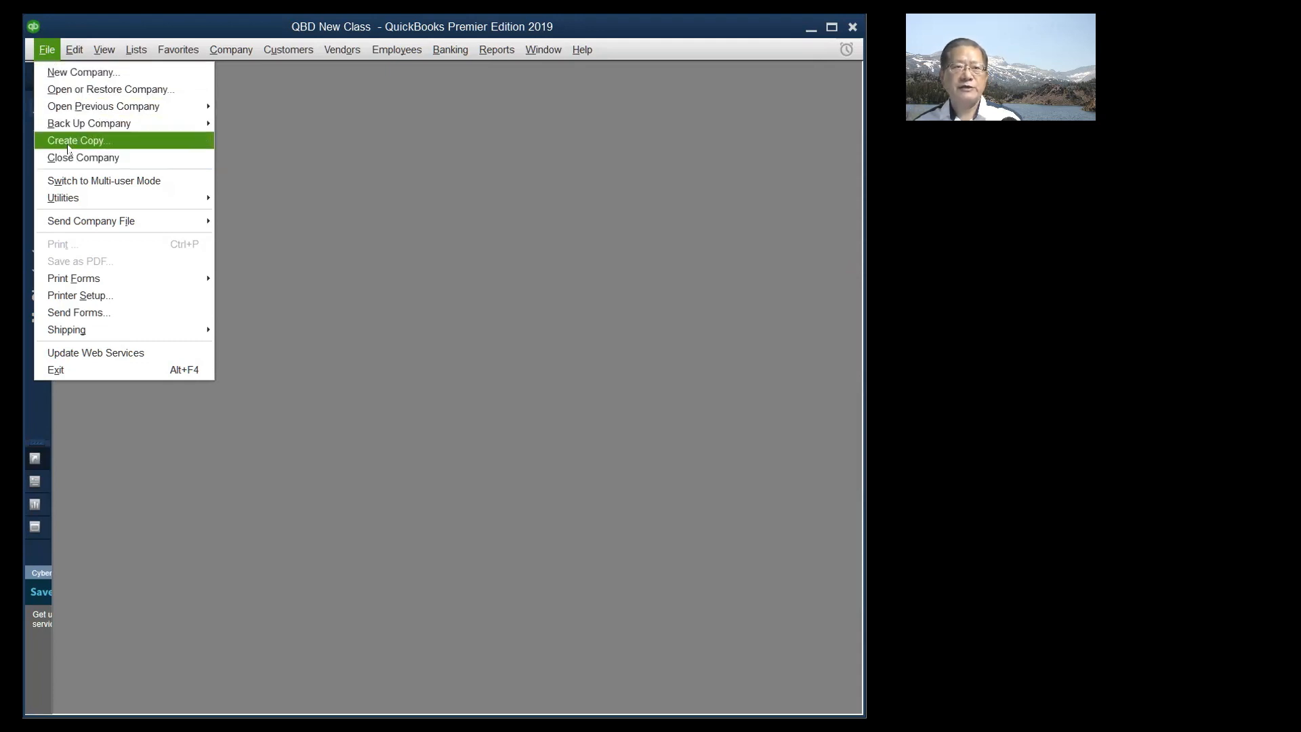
left_click(411, 133)
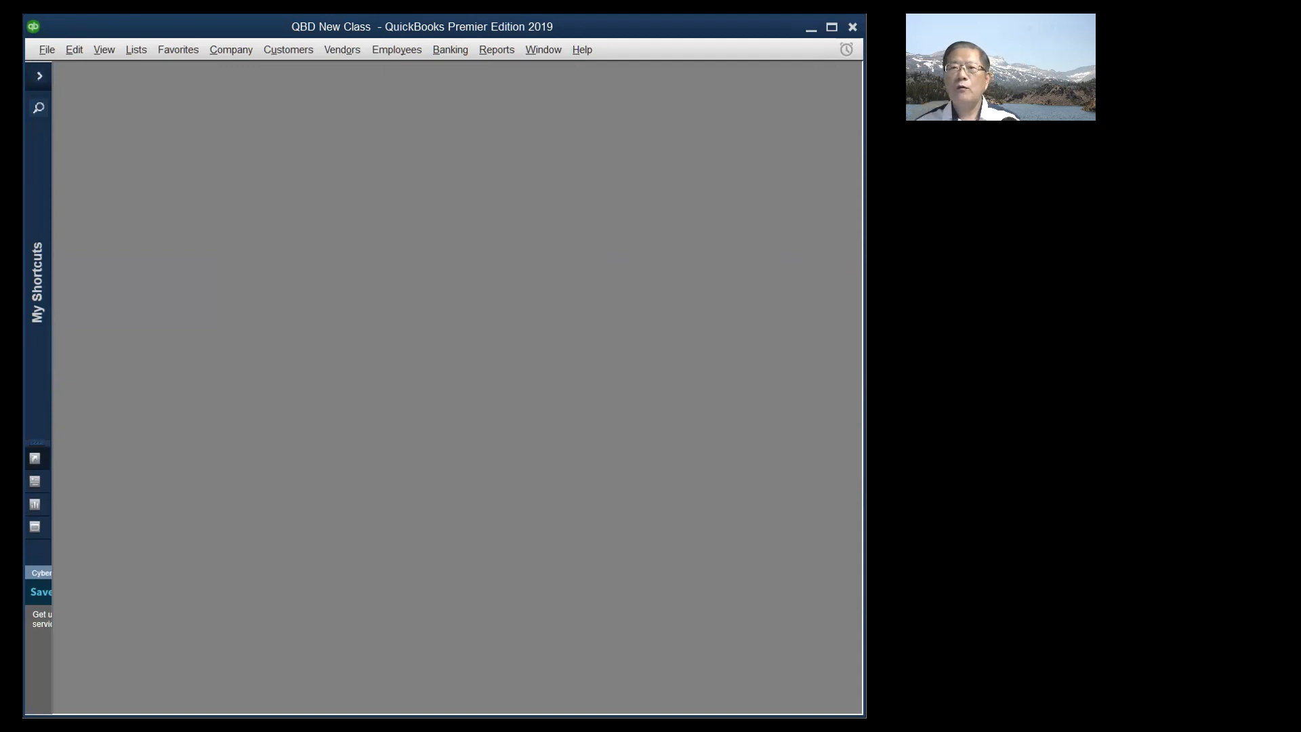
left_click_drag(865, 273, 872, 273)
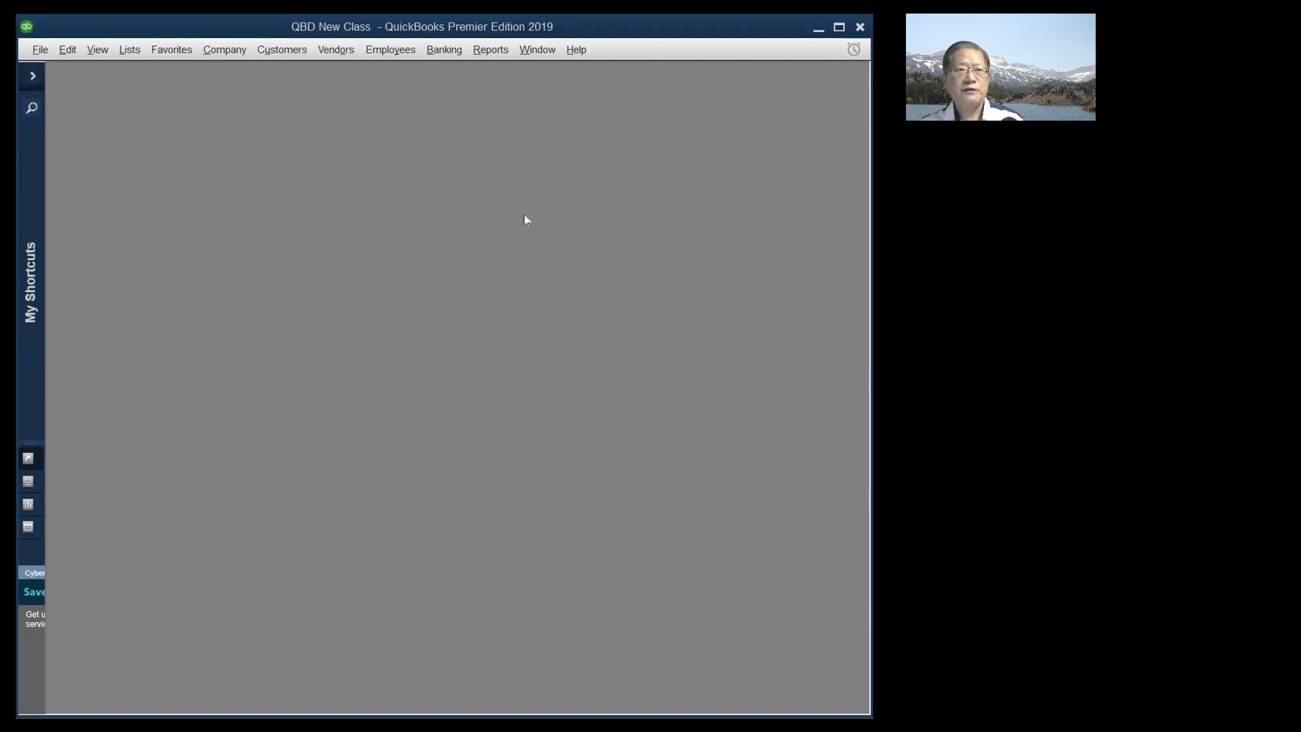
- Open the Chart of Accounts from the Company menu and enlarge its window to show full account names
left_click(226, 54)
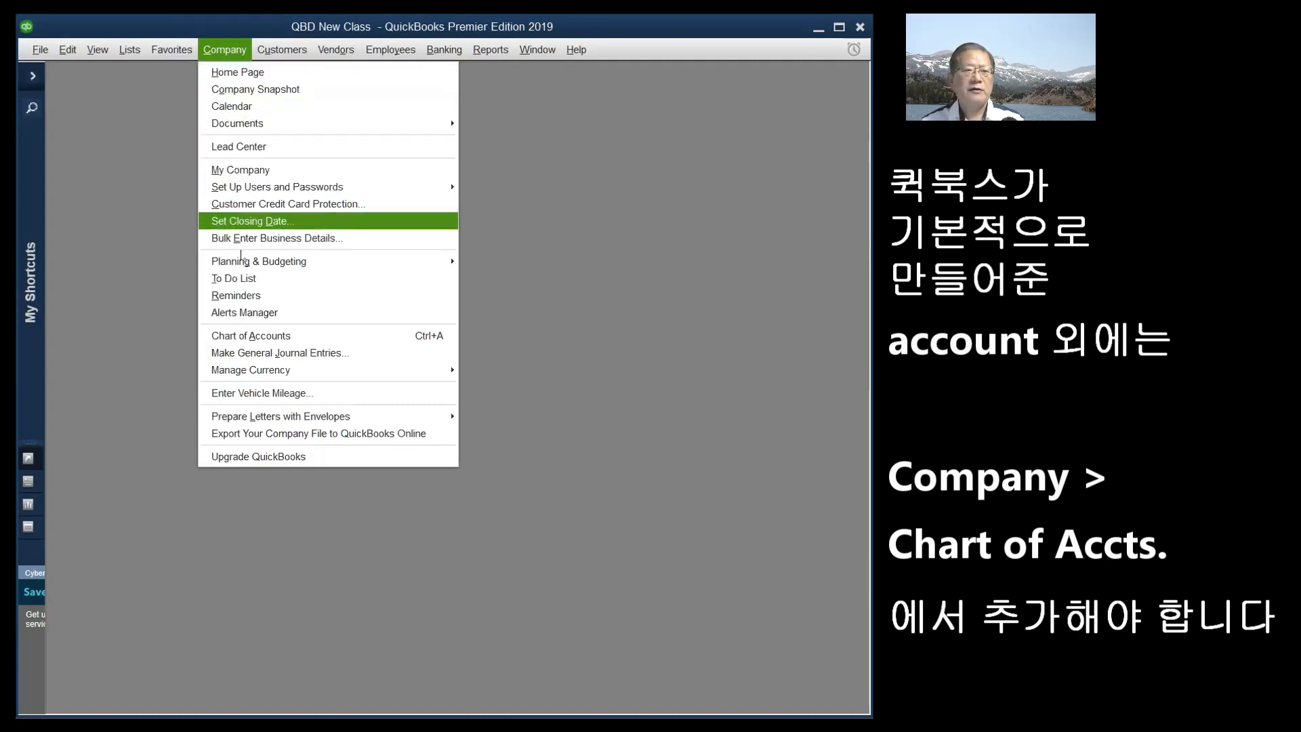
left_click(251, 337)
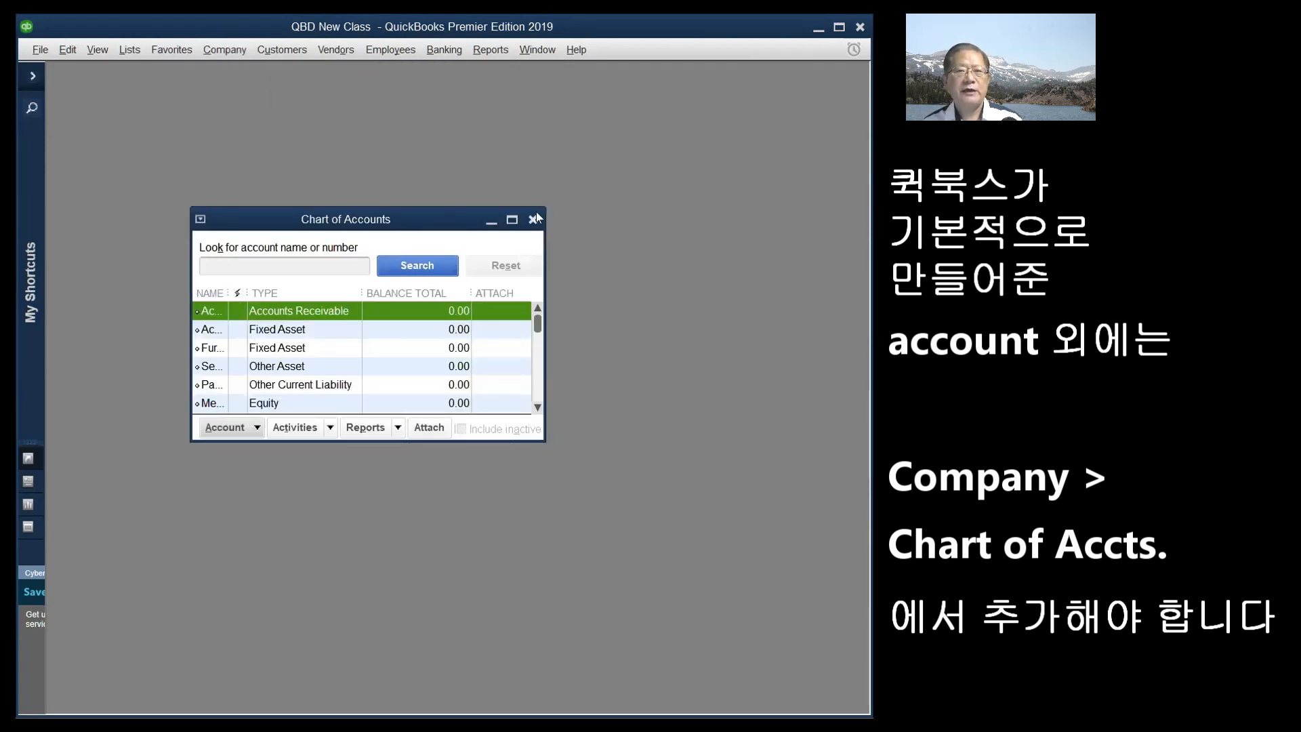
left_click_drag(540, 207, 621, 106)
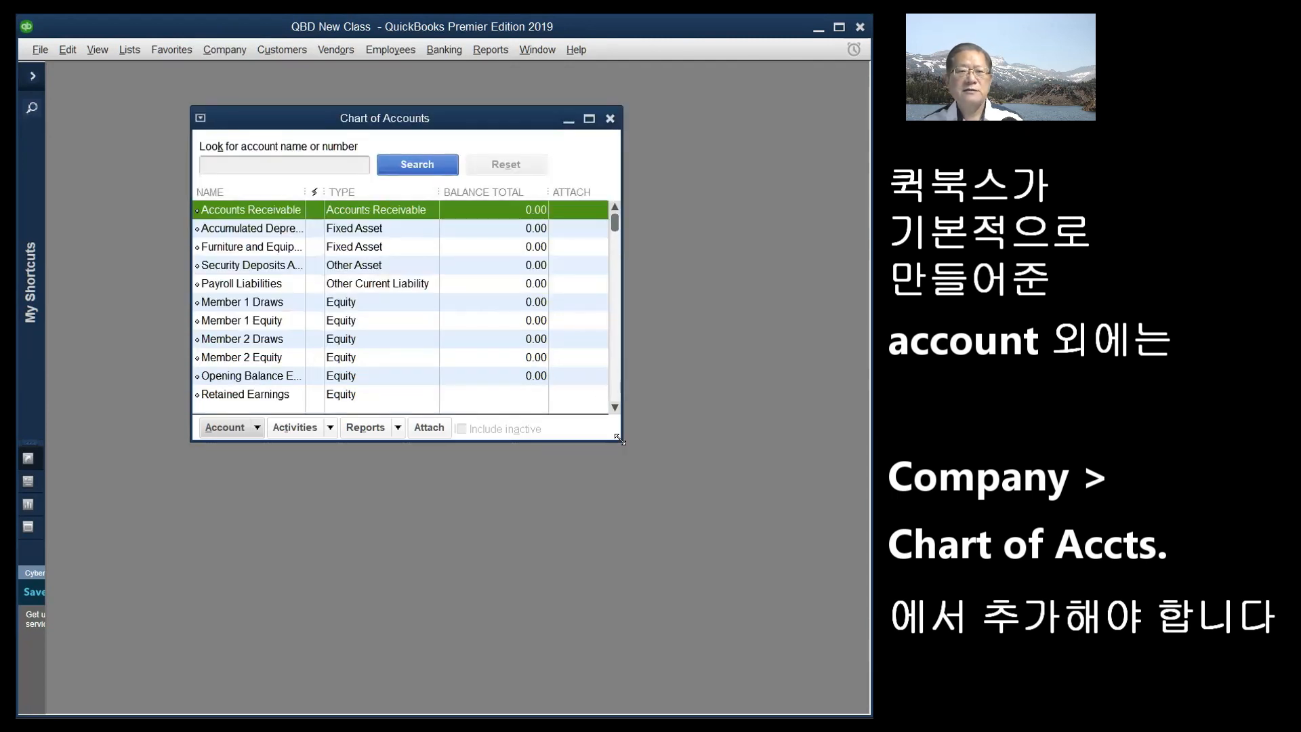
left_click_drag(618, 438, 763, 641)
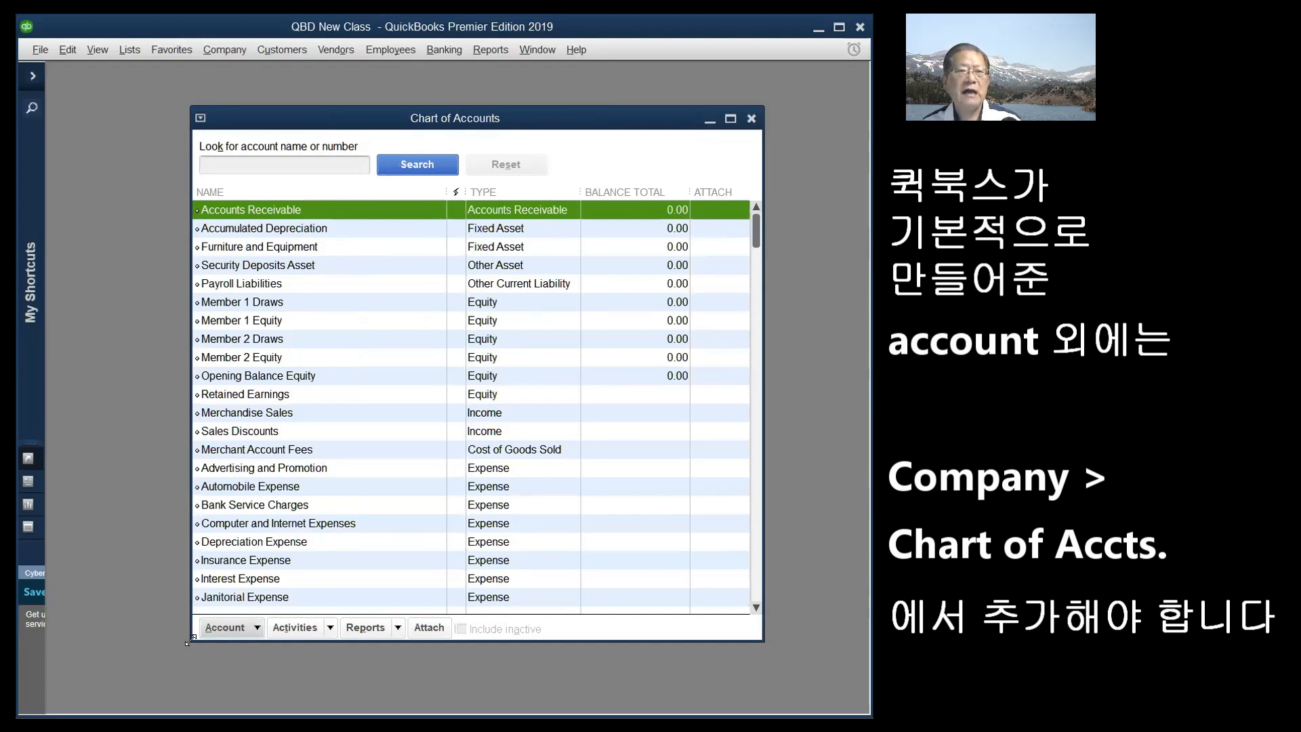
left_click_drag(190, 639, 82, 632)
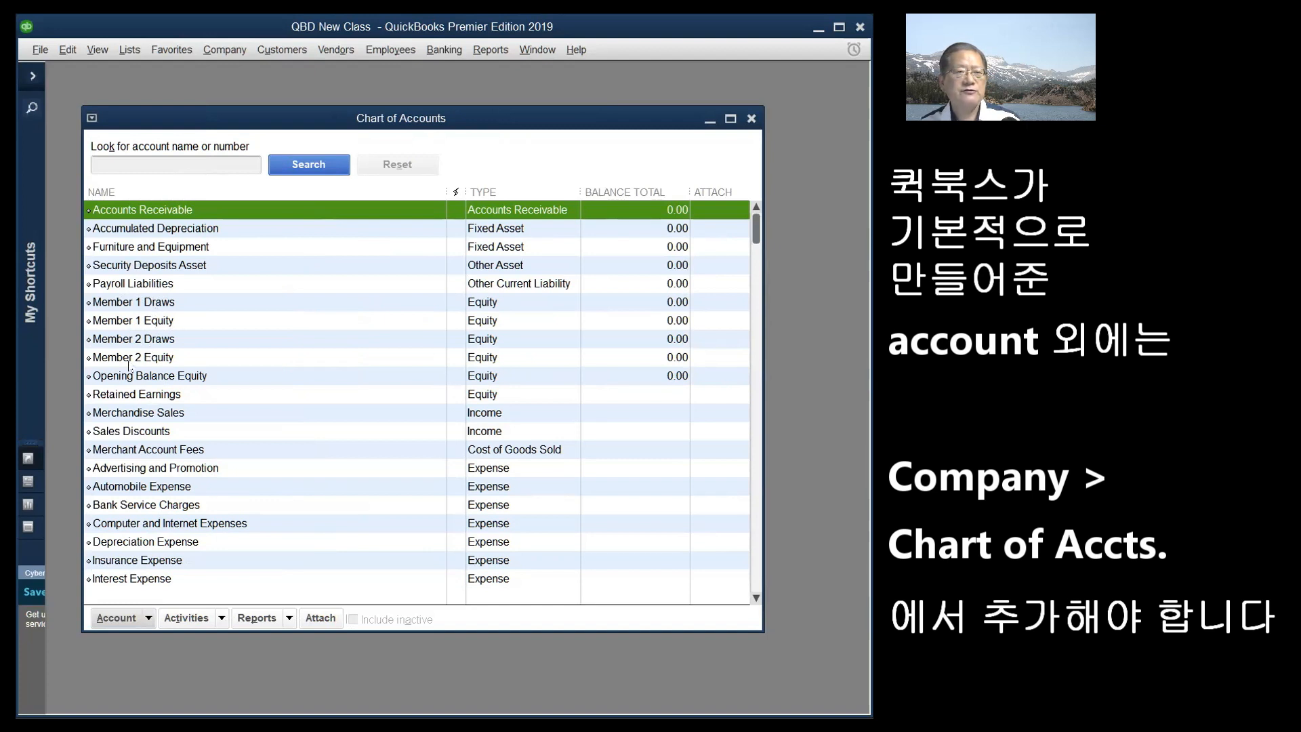
- Adjust the Chart of Accounts window and open the Account button's action menu
scroll(188, 359, "down", 3)
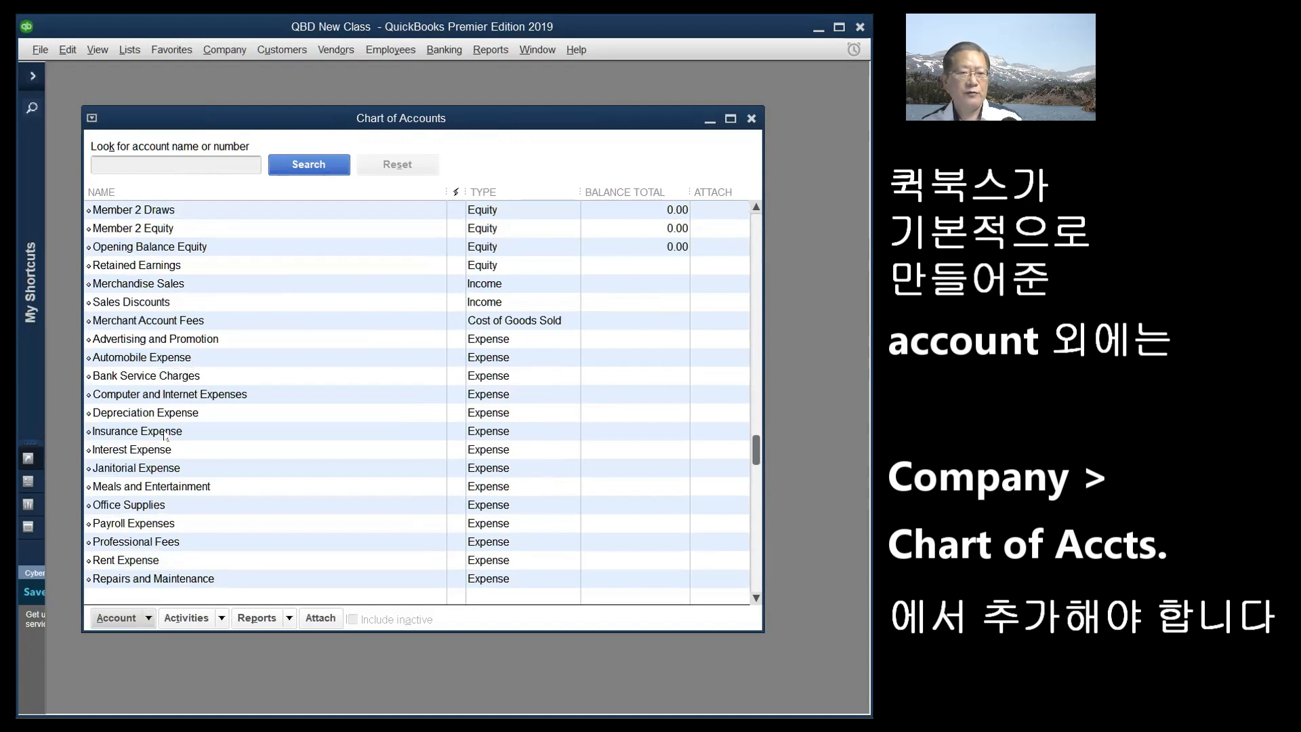
left_click_drag(759, 441, 752, 251)
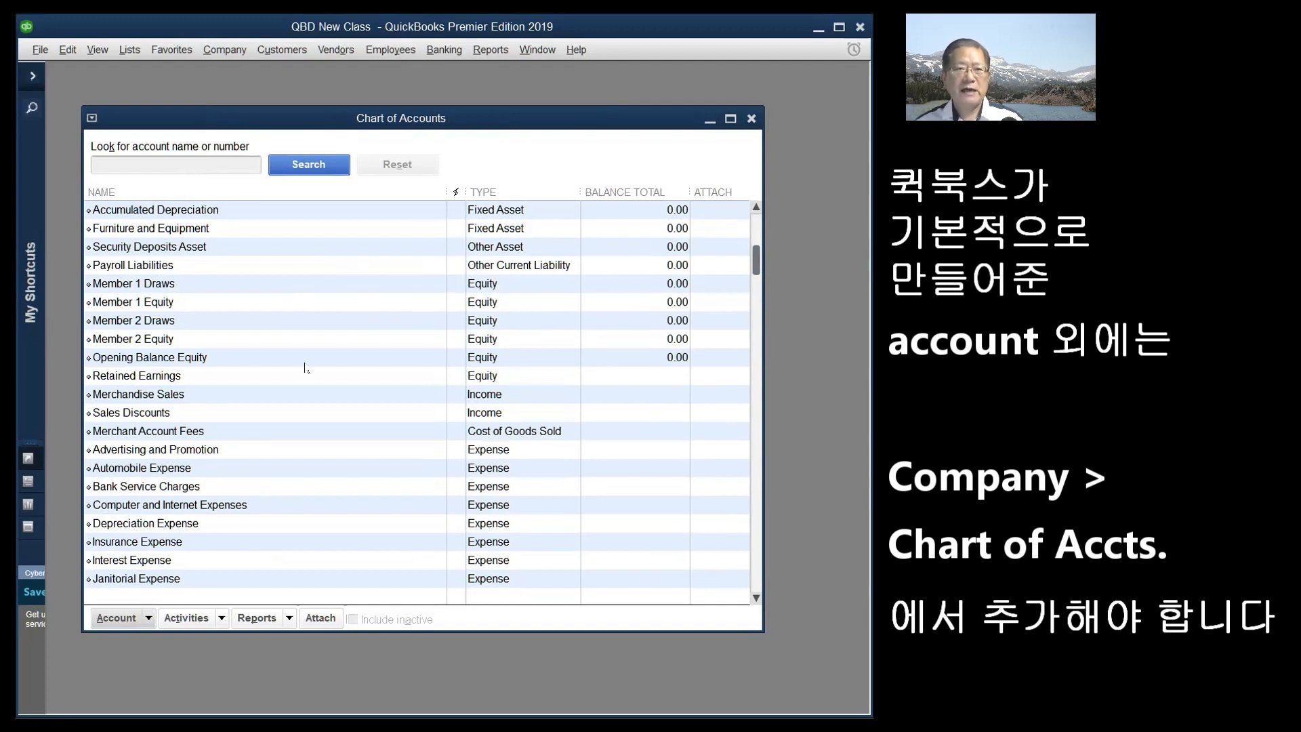
left_click_drag(454, 114, 456, 98)
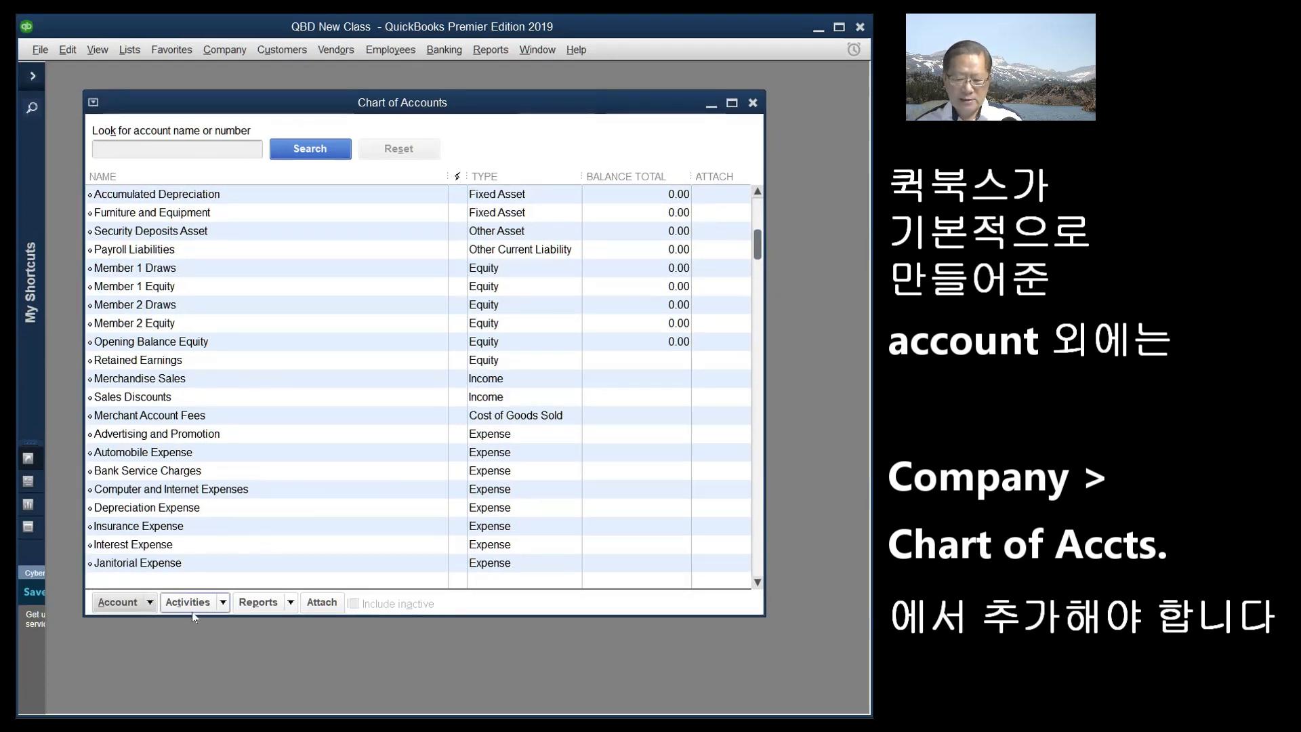
left_click(134, 613)
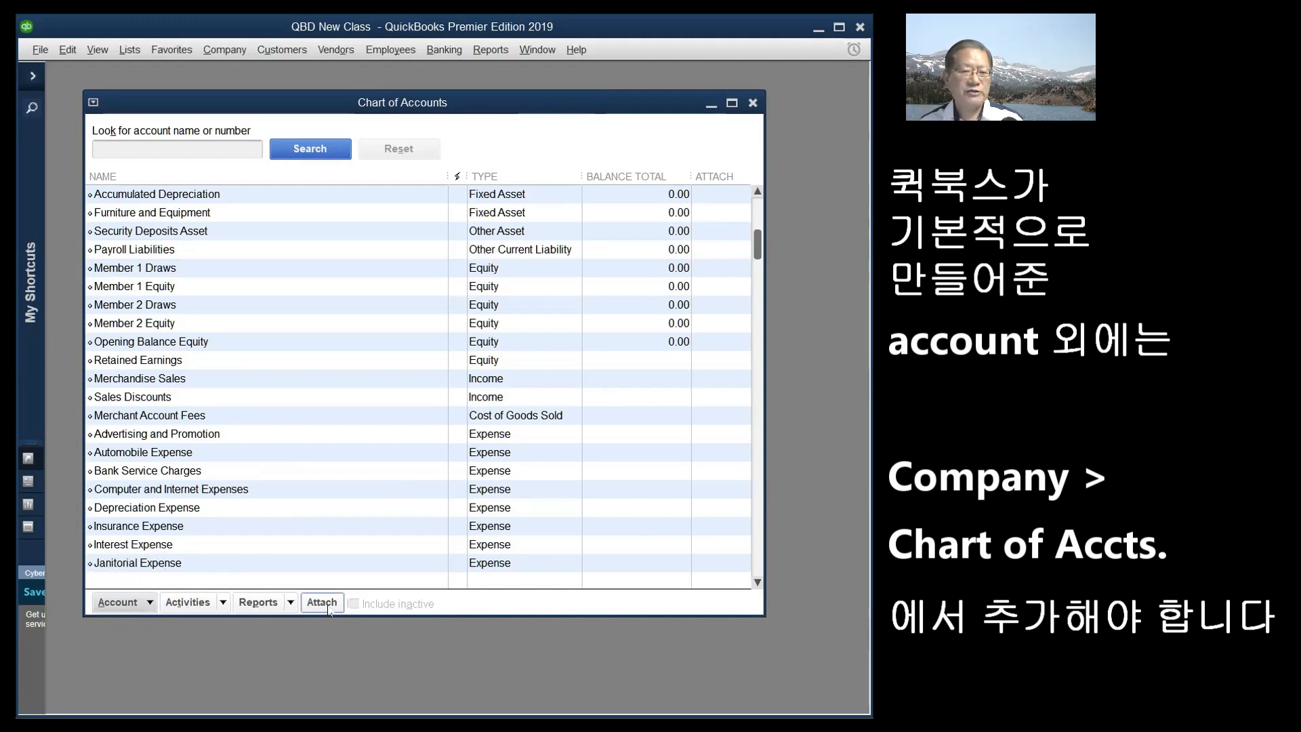
left_click(150, 603)
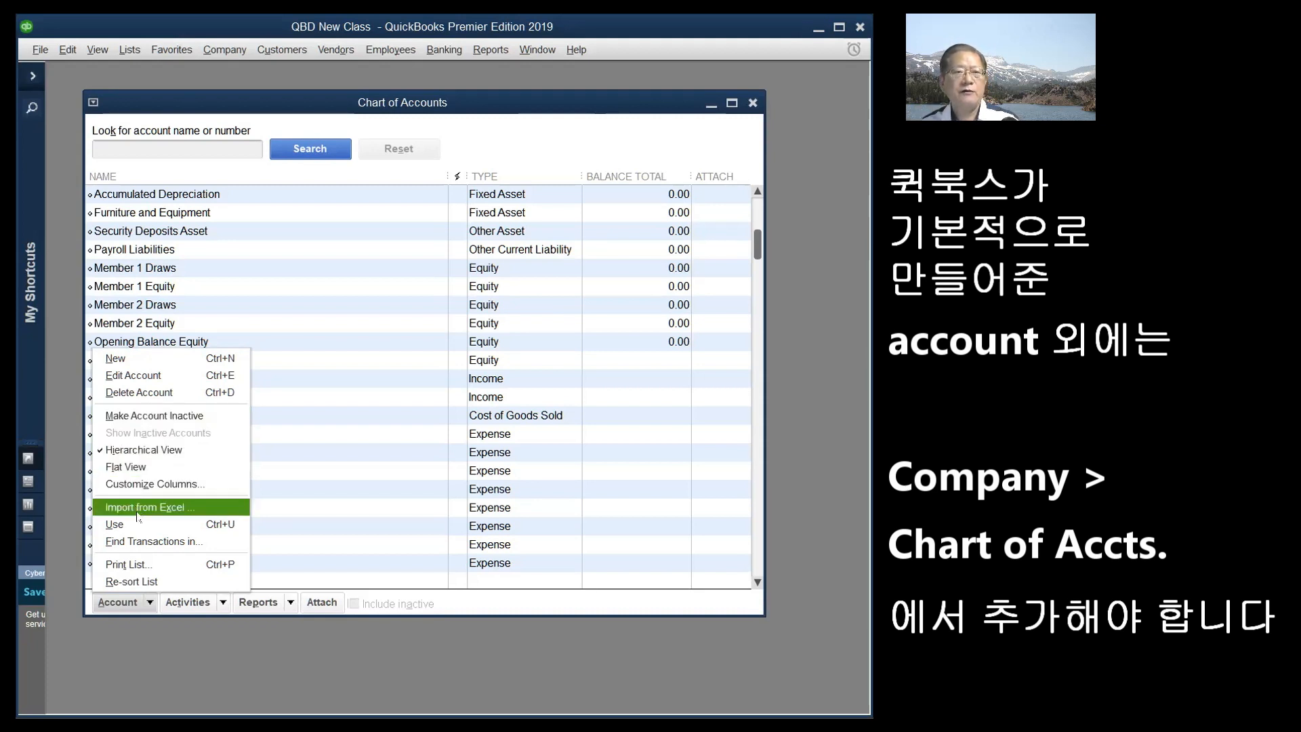
- Choose New from the Account menu to reach the Choose Account Type dialog
left_click(184, 358)
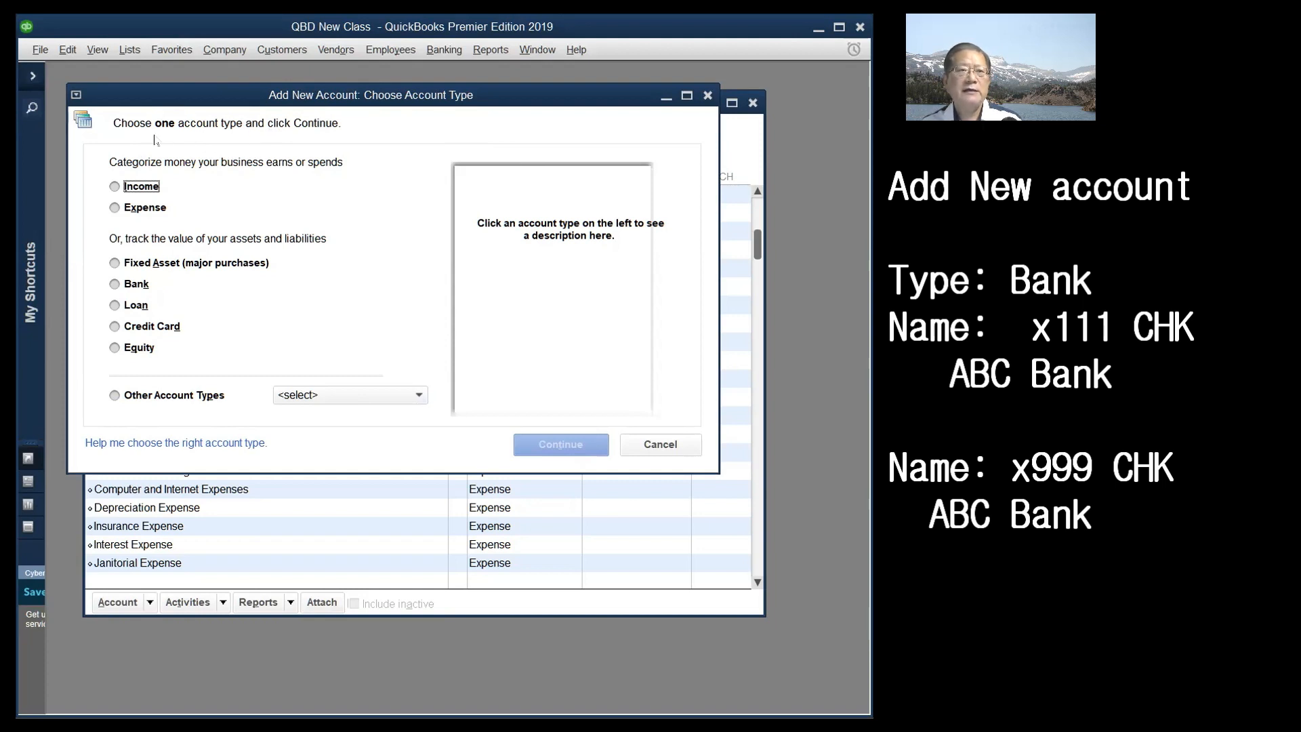
- Select Bank as the account type and continue to the account details form
left_click(114, 285)
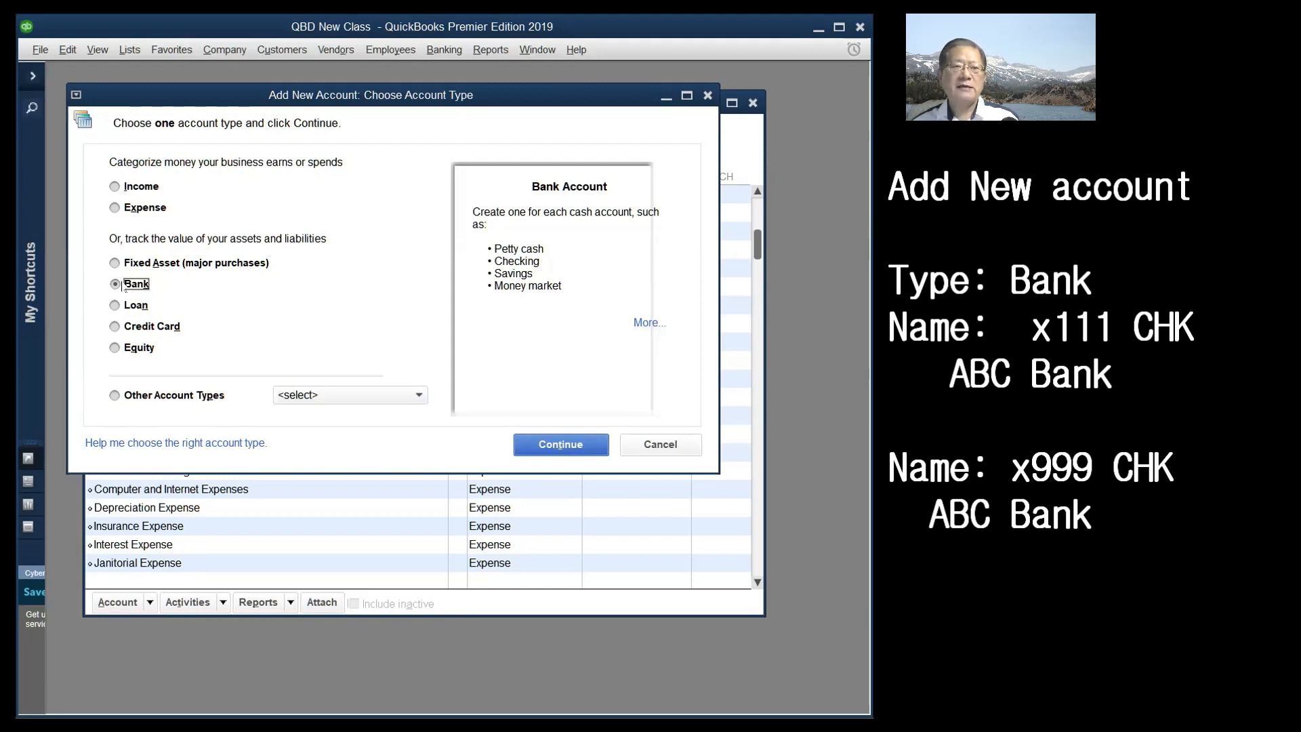
left_click(578, 446)
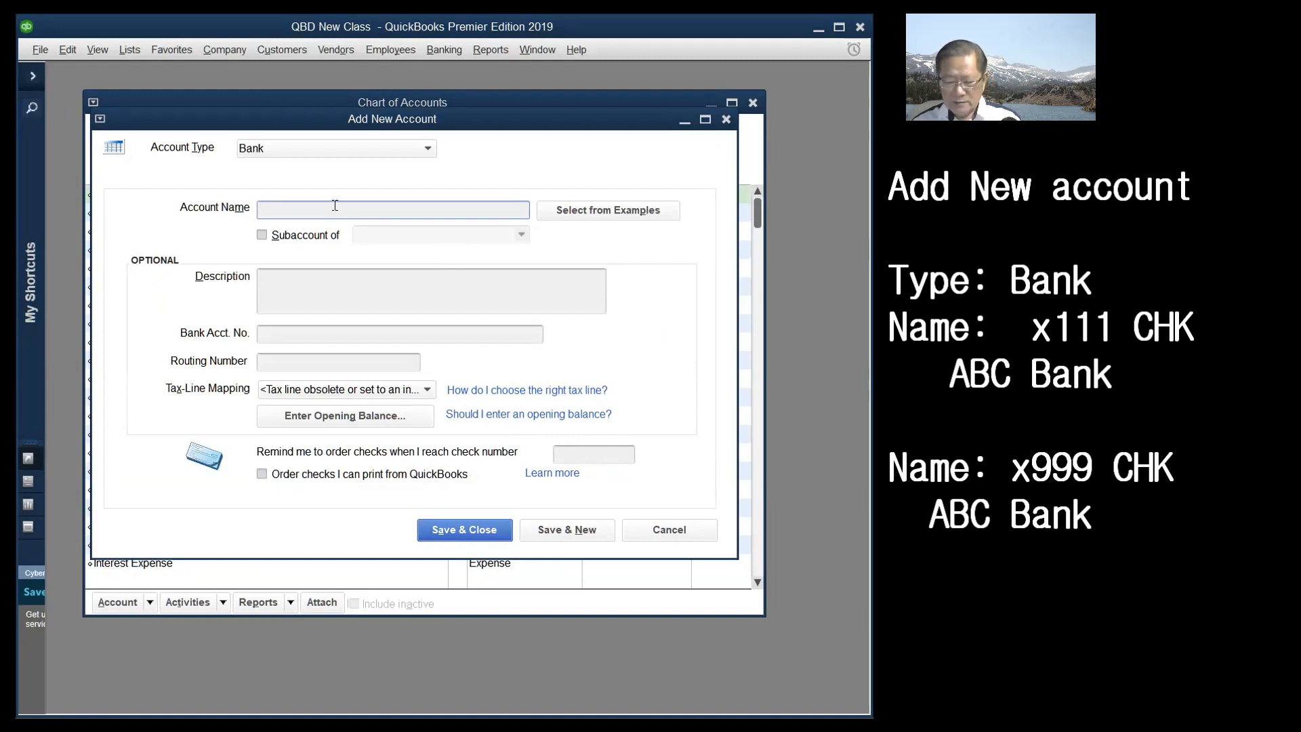
- Enter x111 CHK ABC as the Account Name and copy it
type("x111")
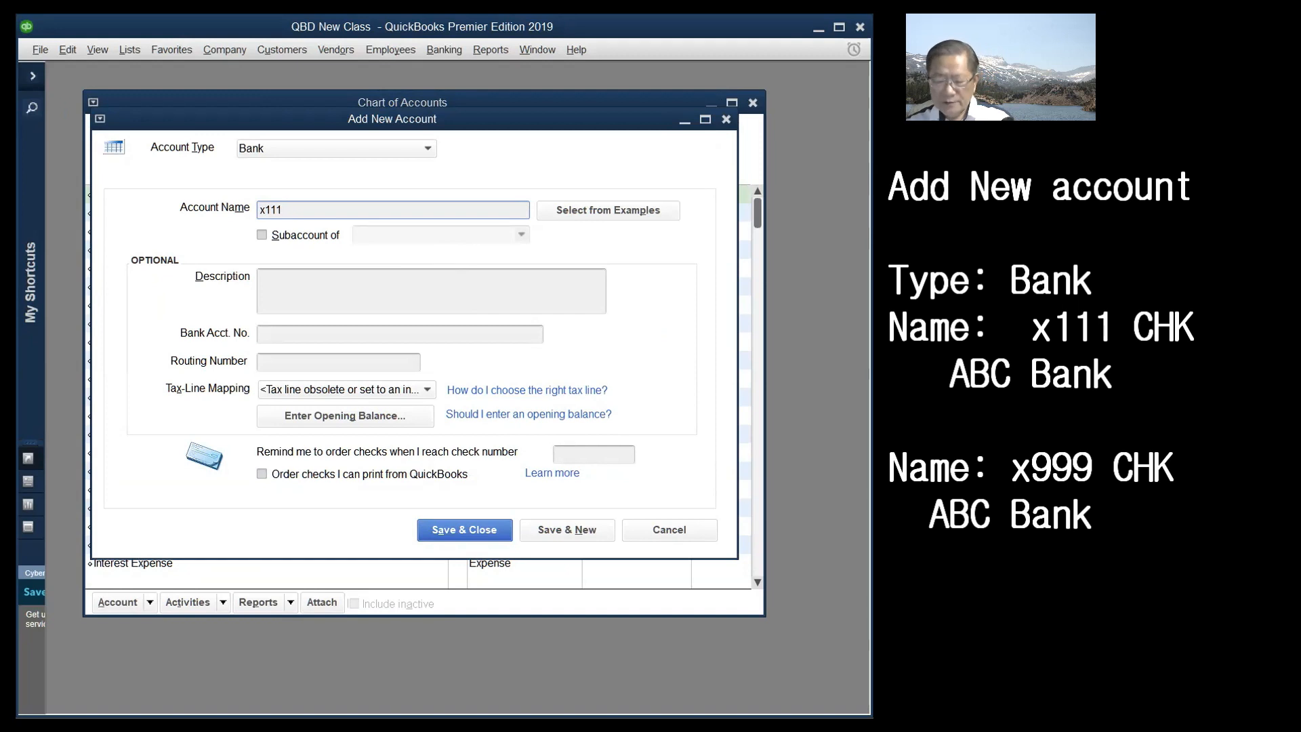
type("CHK")
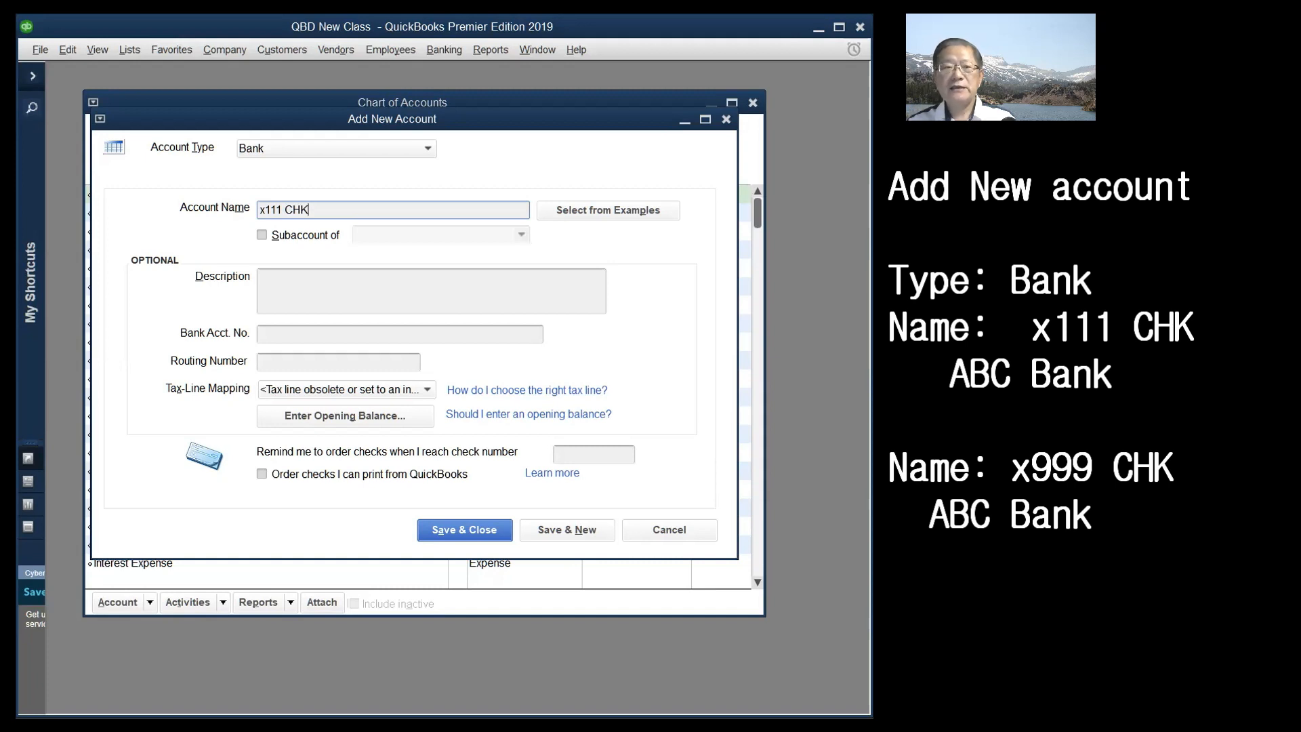
type(" A")
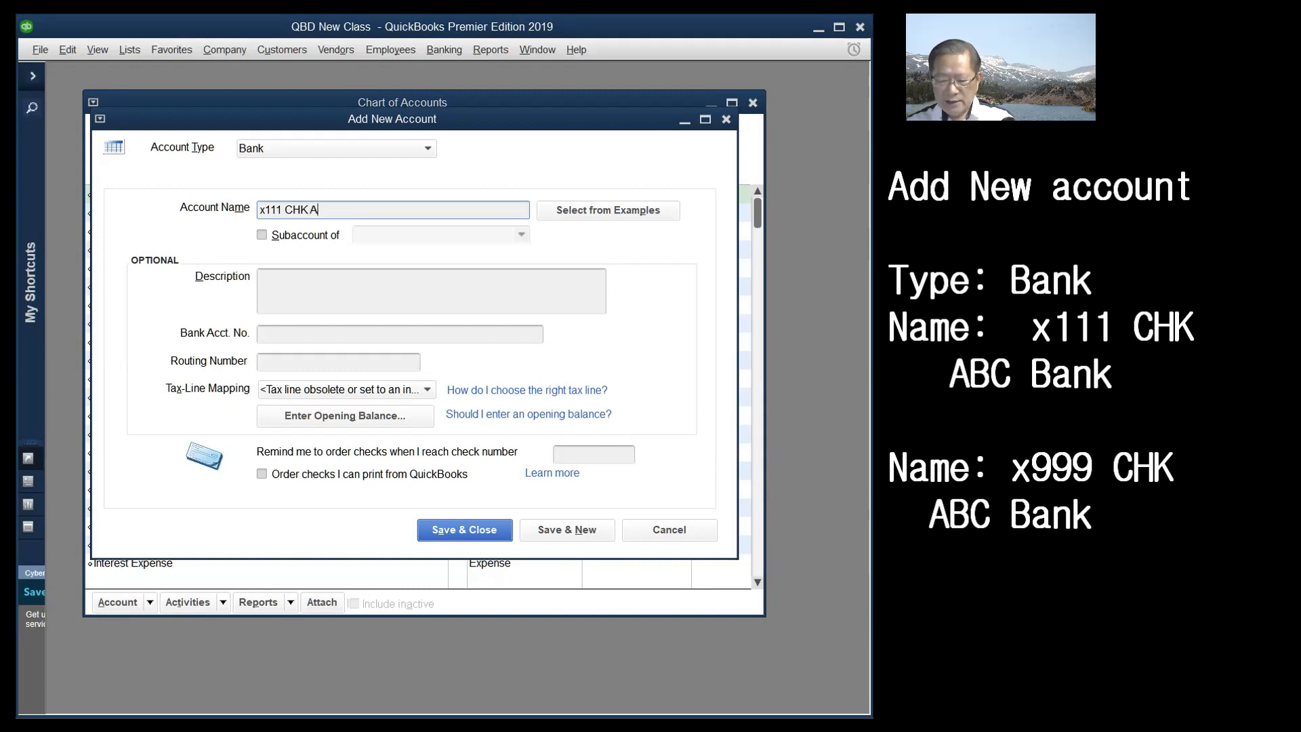
type("BC Bank")
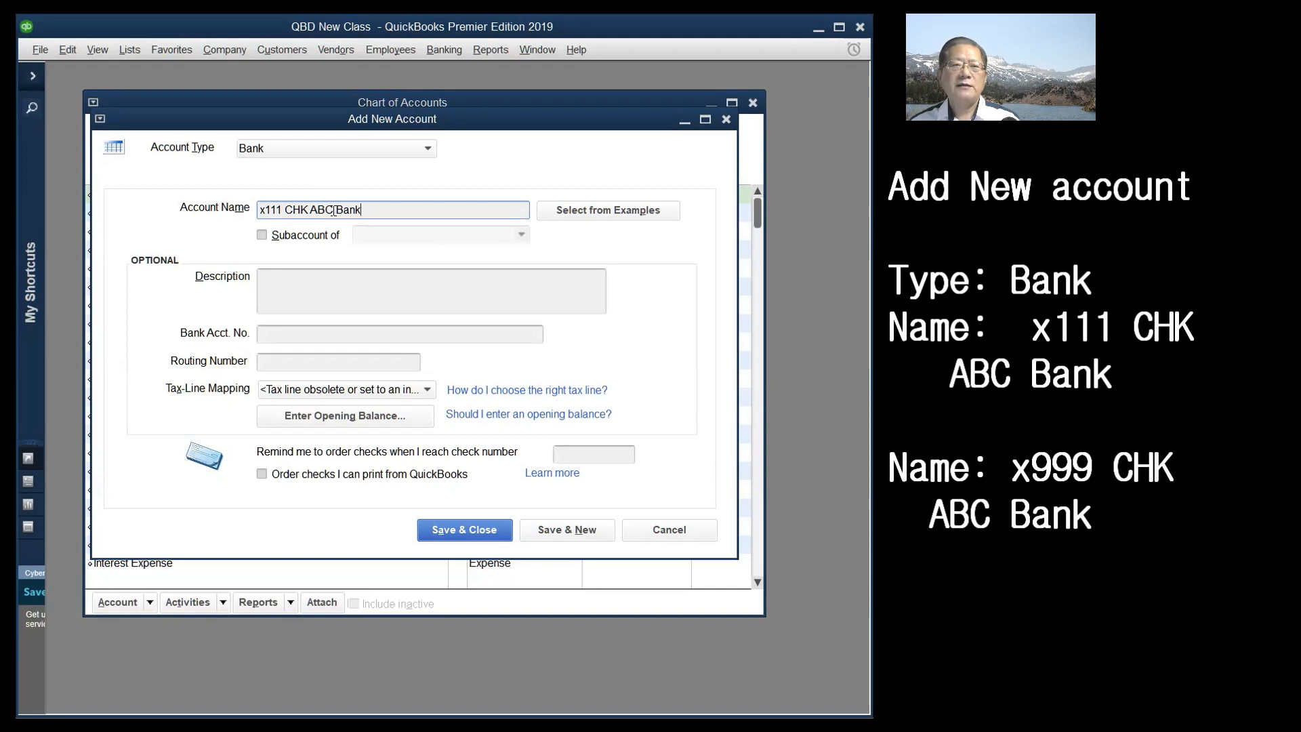
left_click_drag(334, 210, 367, 209)
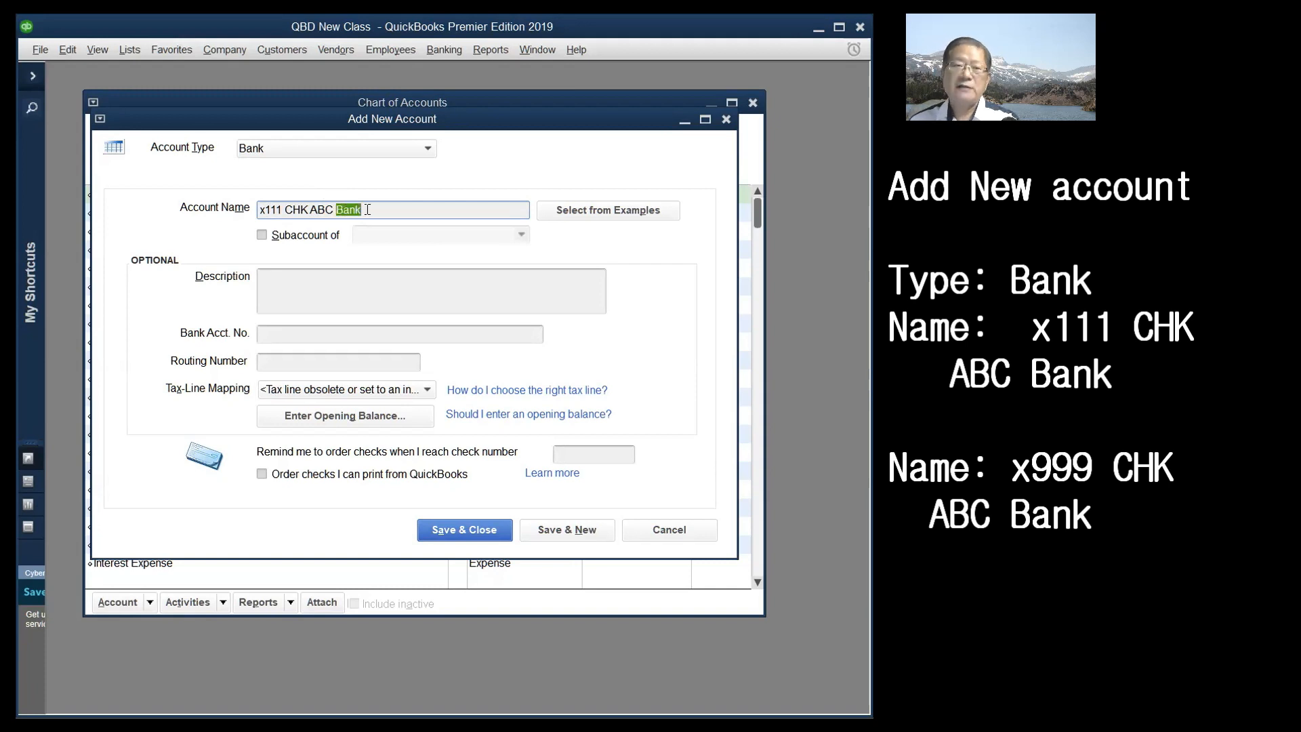
key("BackSpace")
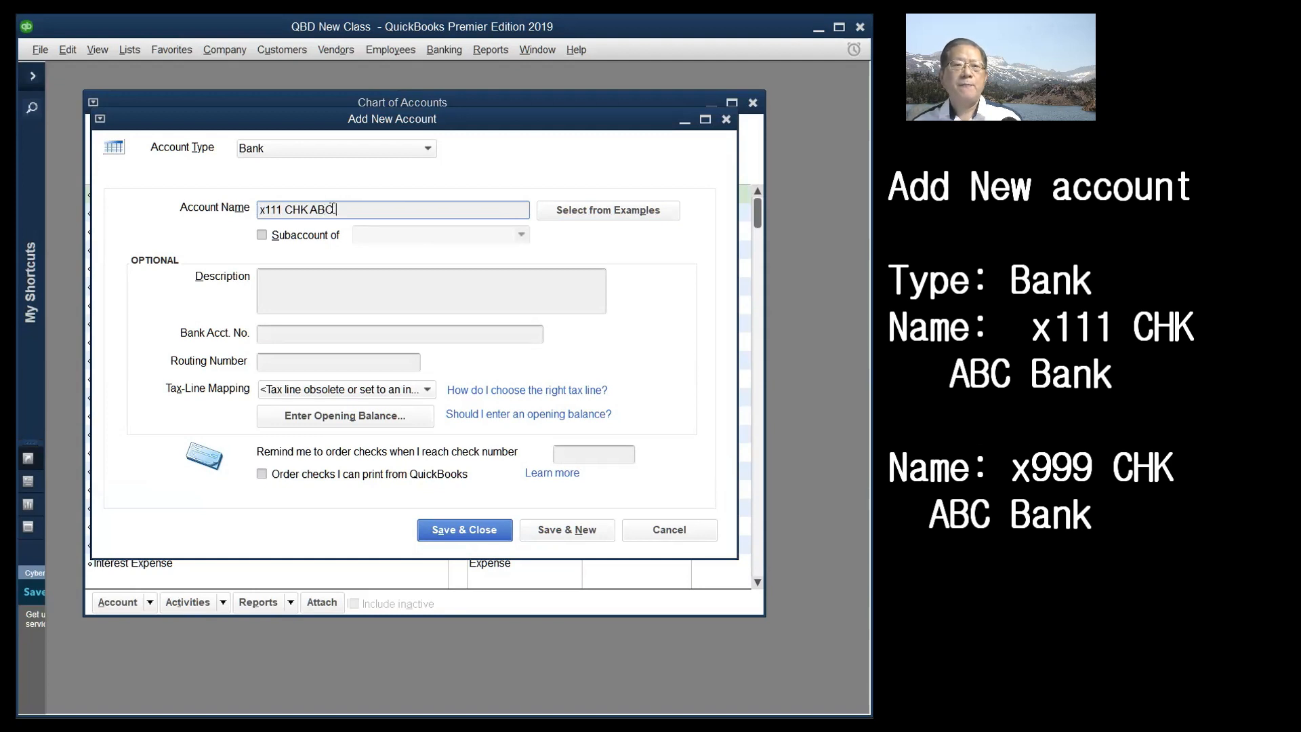
left_click_drag(332, 209, 241, 211)
key("ctrl+c")
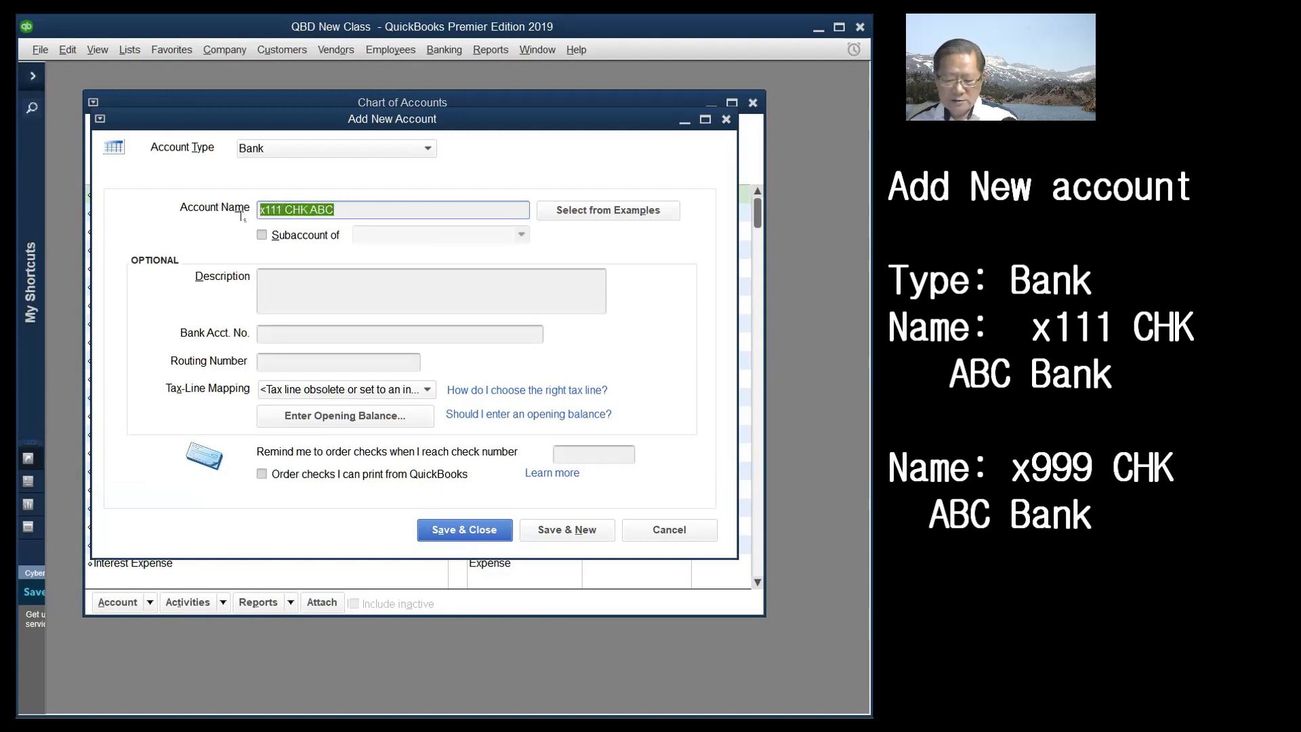
- Paste the name into Description and edit it to 'x222111 CHK ABC Bank LA Branch'
left_click(305, 289)
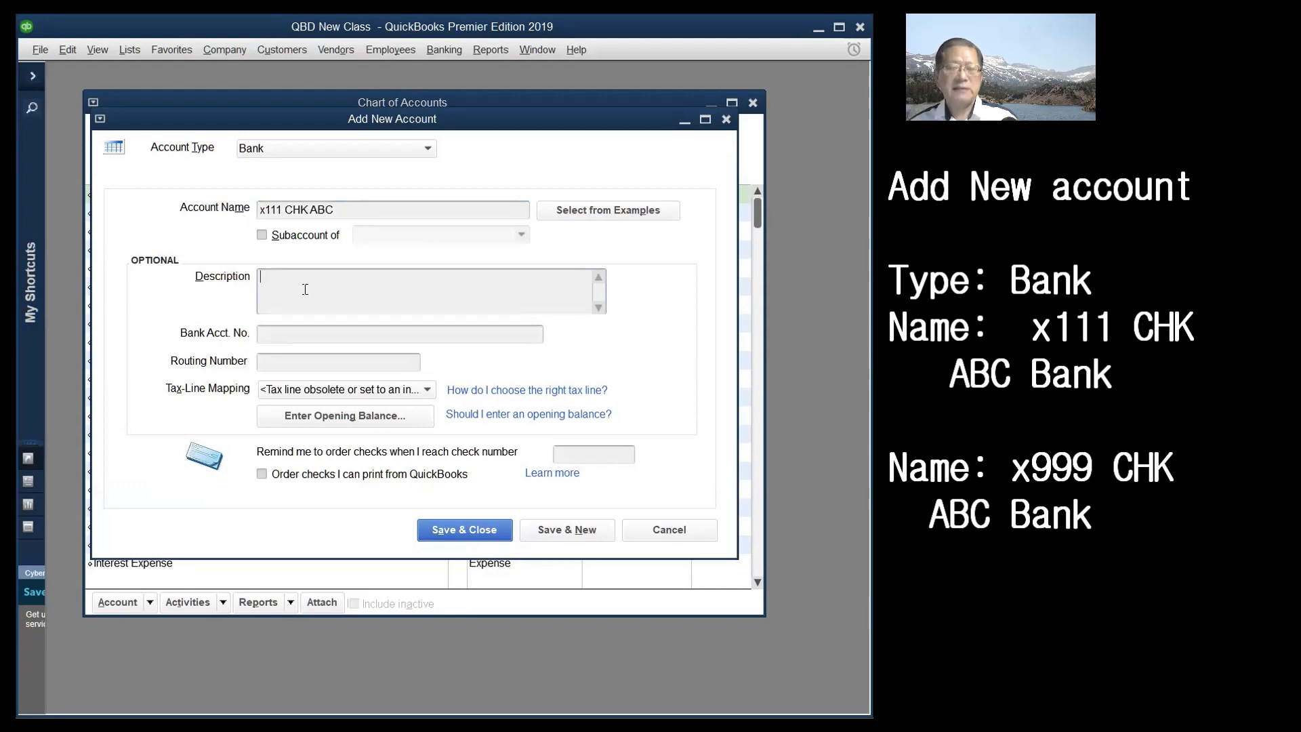
key("ctrl+v")
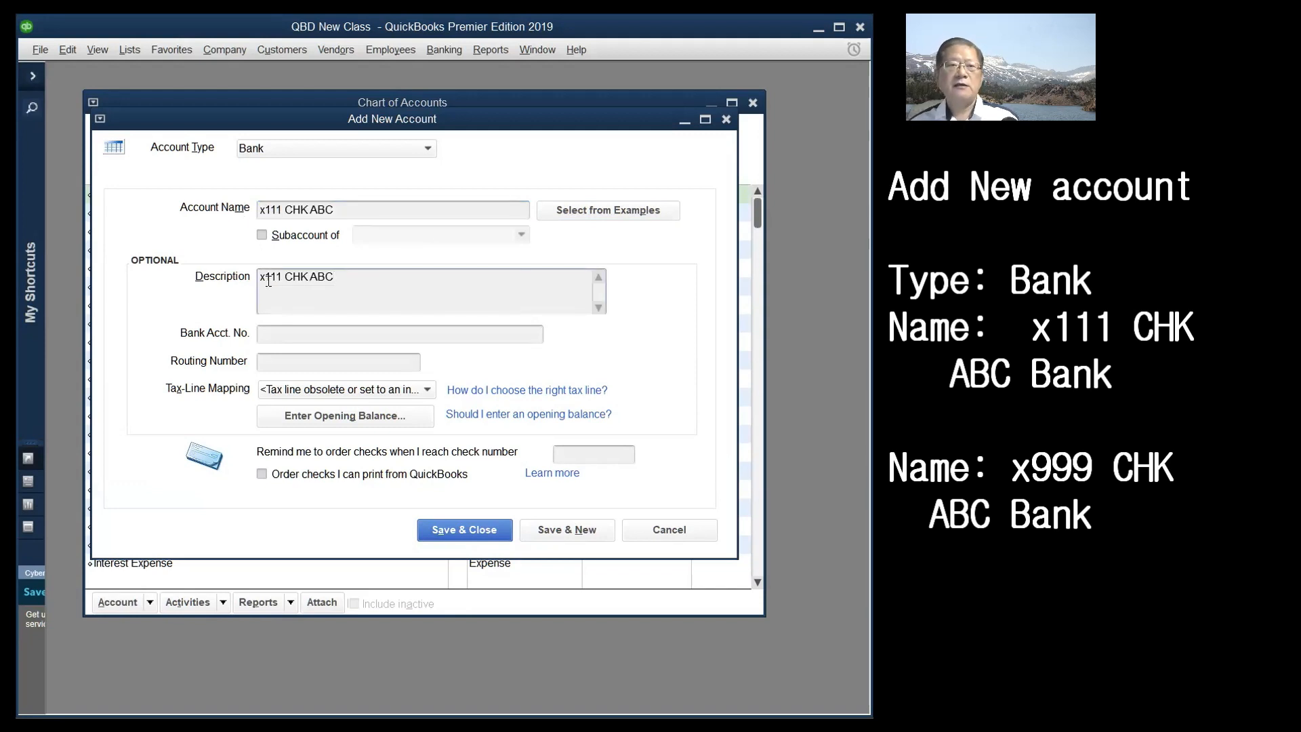
left_click(263, 277)
type("222")
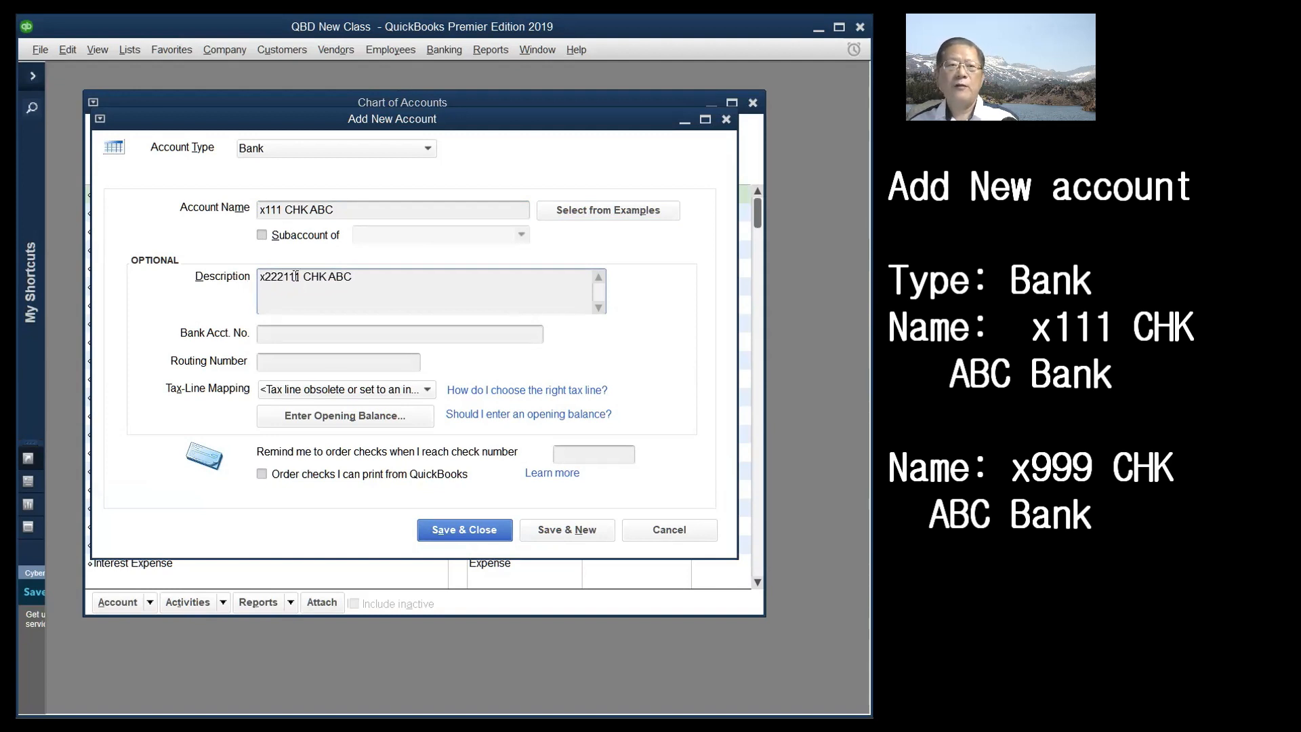
left_click(379, 277)
type("Bank LA Branch")
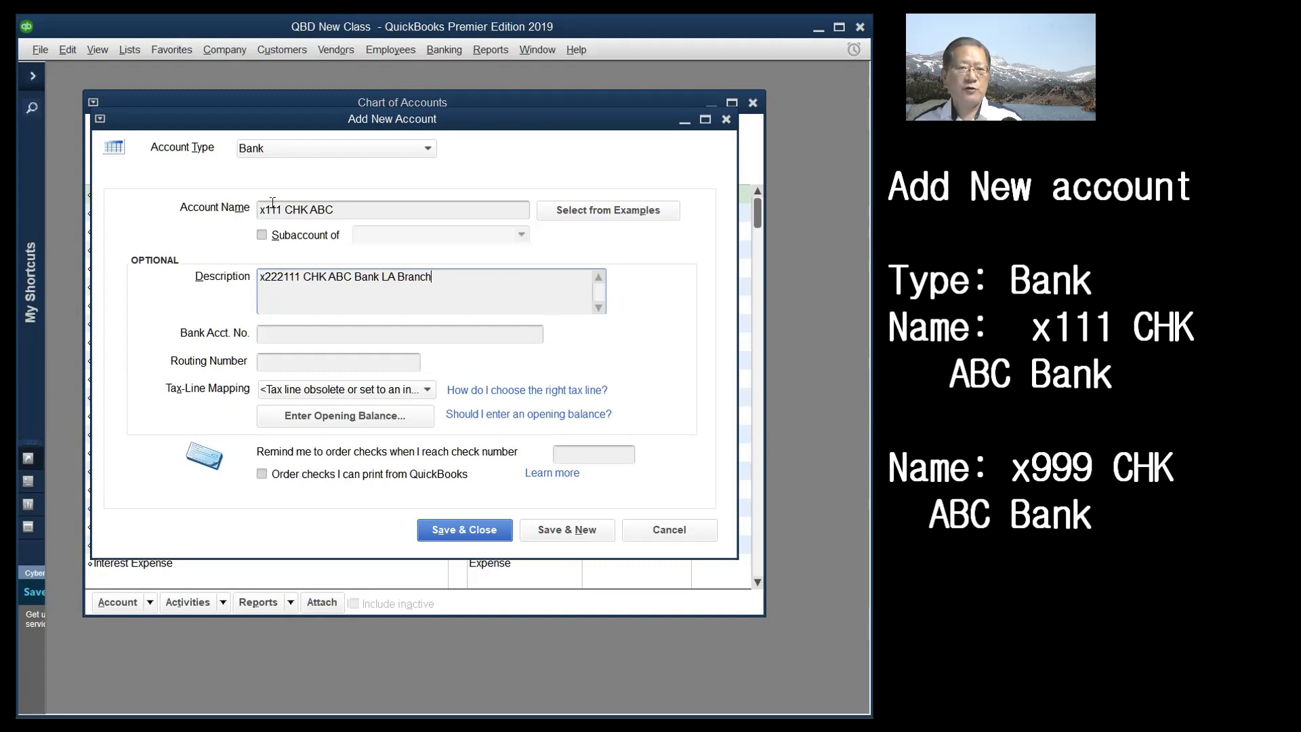
- Fill in the Bank Acct. No. field and enter routing number 100101010
left_click(271, 334)
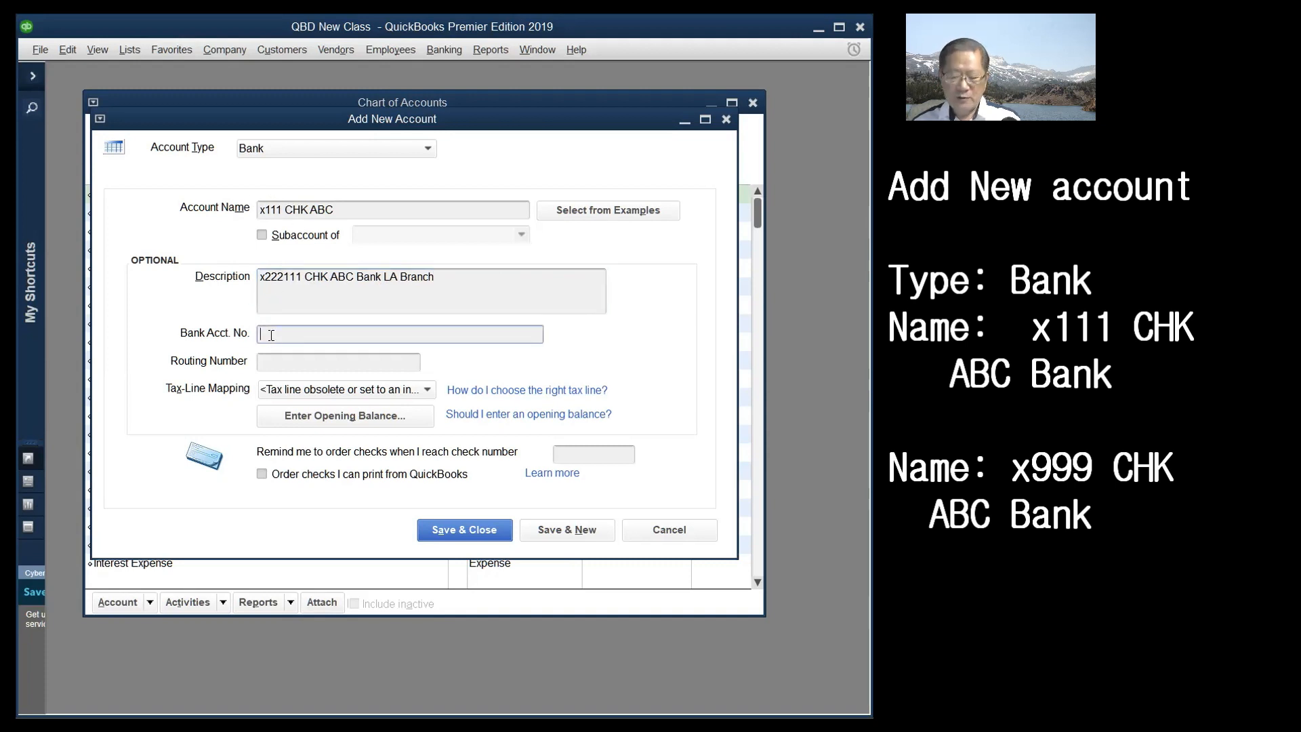
type("1111111111111")
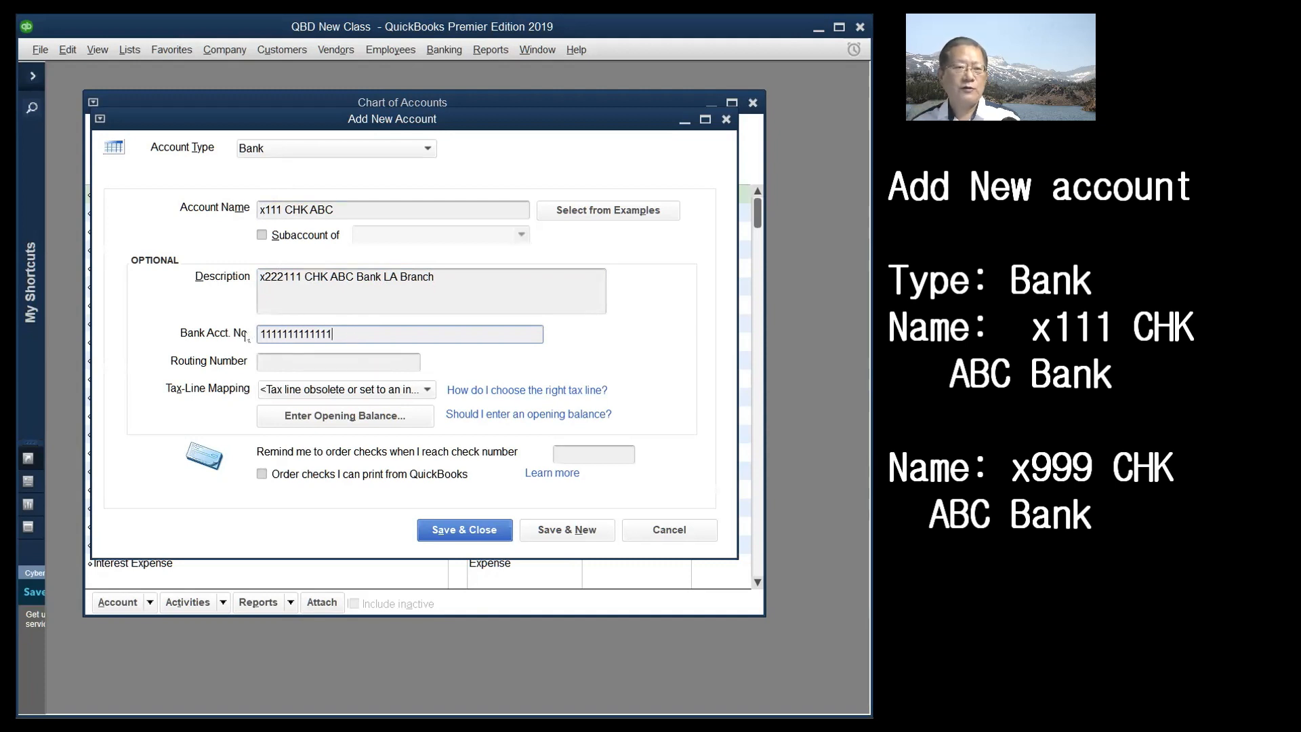
left_click(279, 363)
type("100101010")
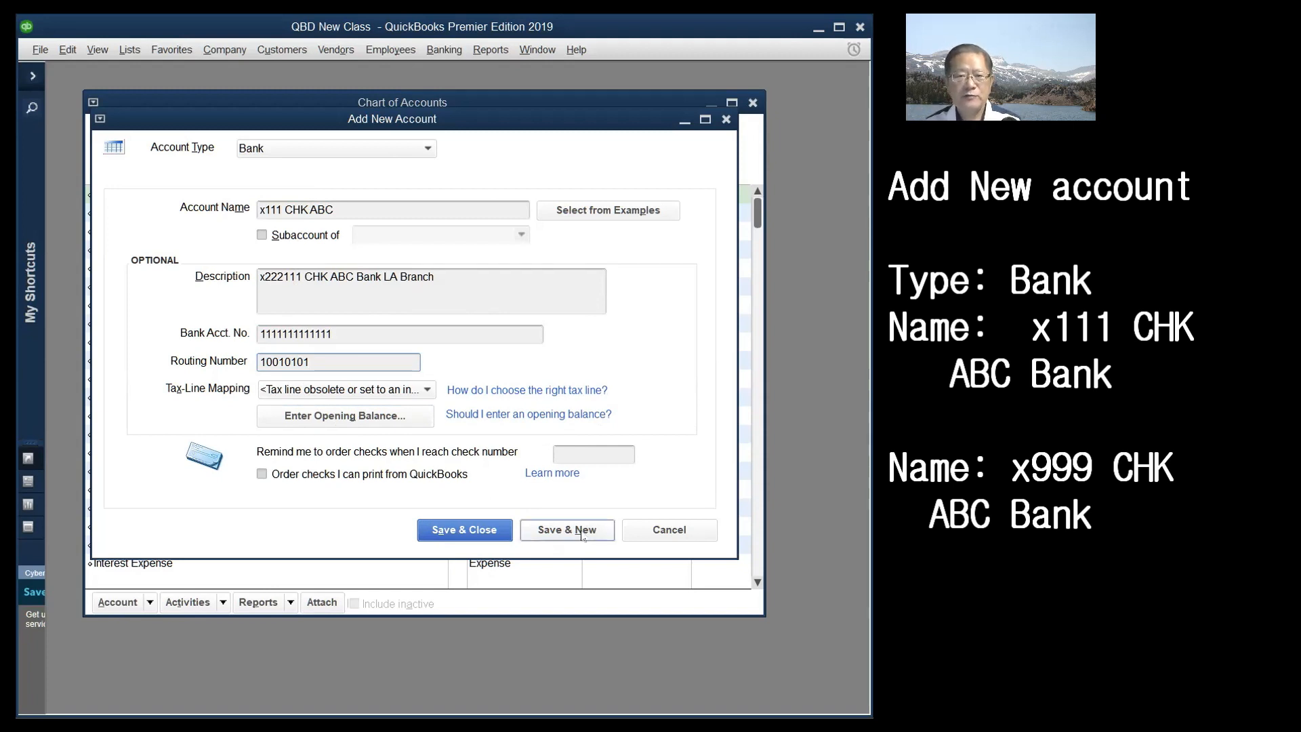
- Correct the invalid routing number to 123456789 and save x111 CHK ABC with Save & New
left_click(581, 530)
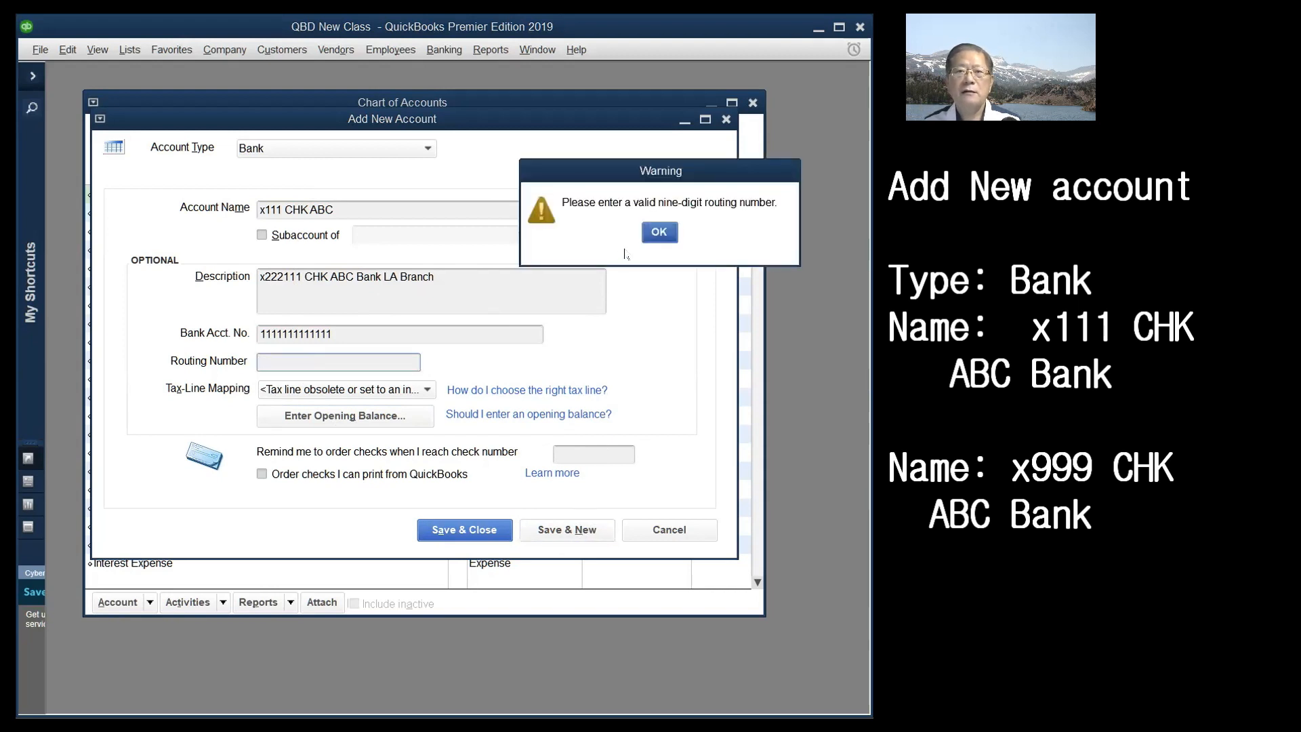
left_click(660, 234)
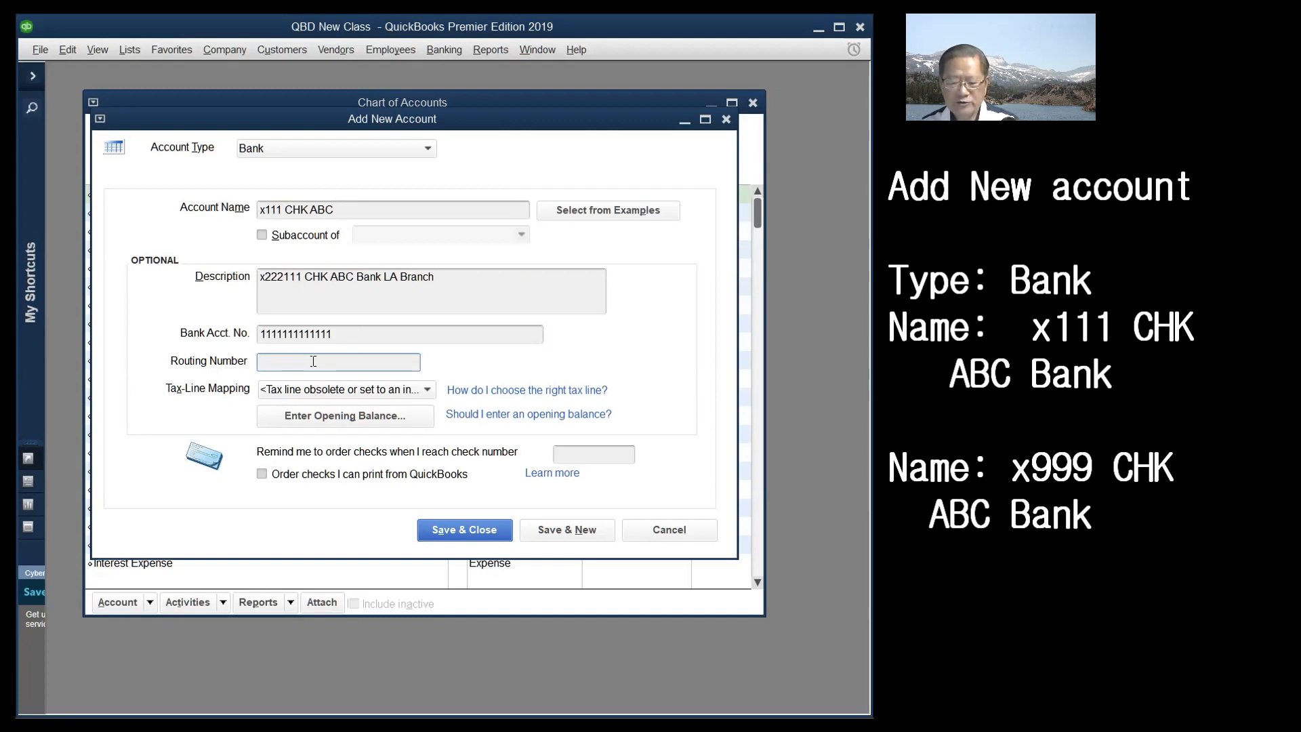
type("12345")
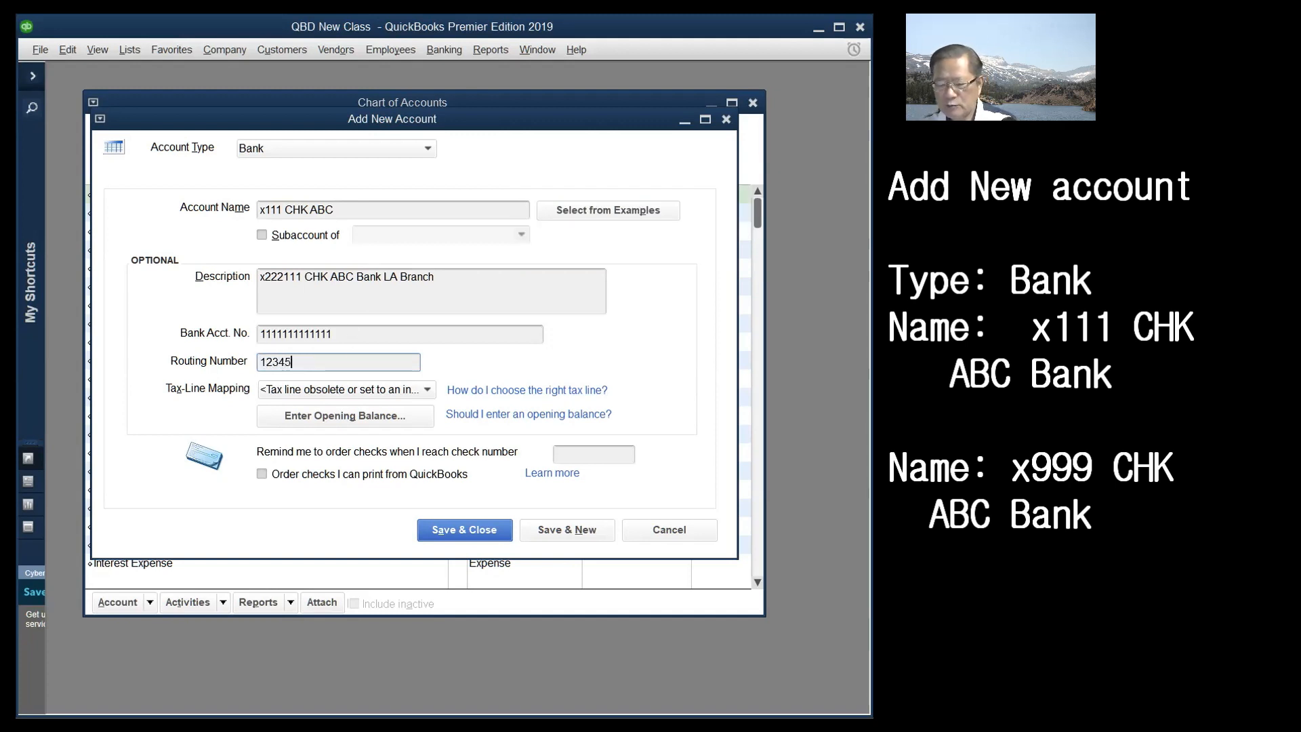
type("6789")
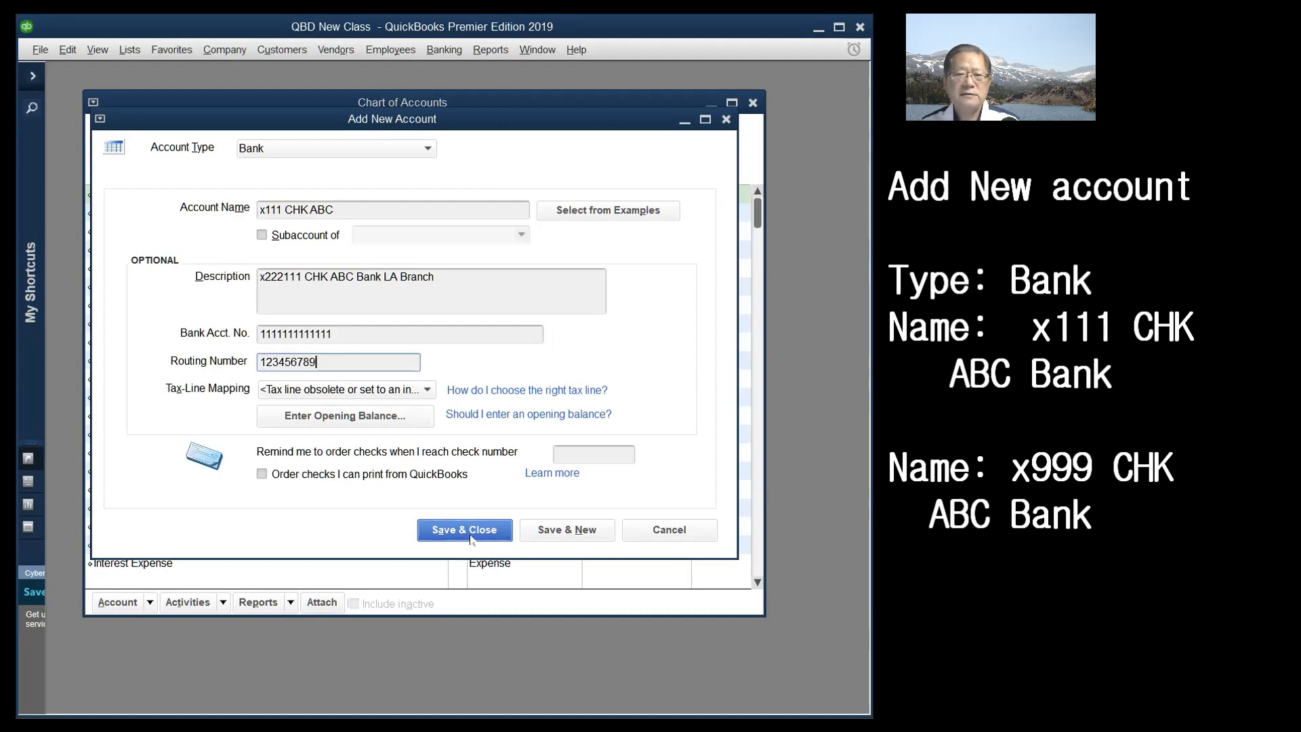
left_click(561, 532)
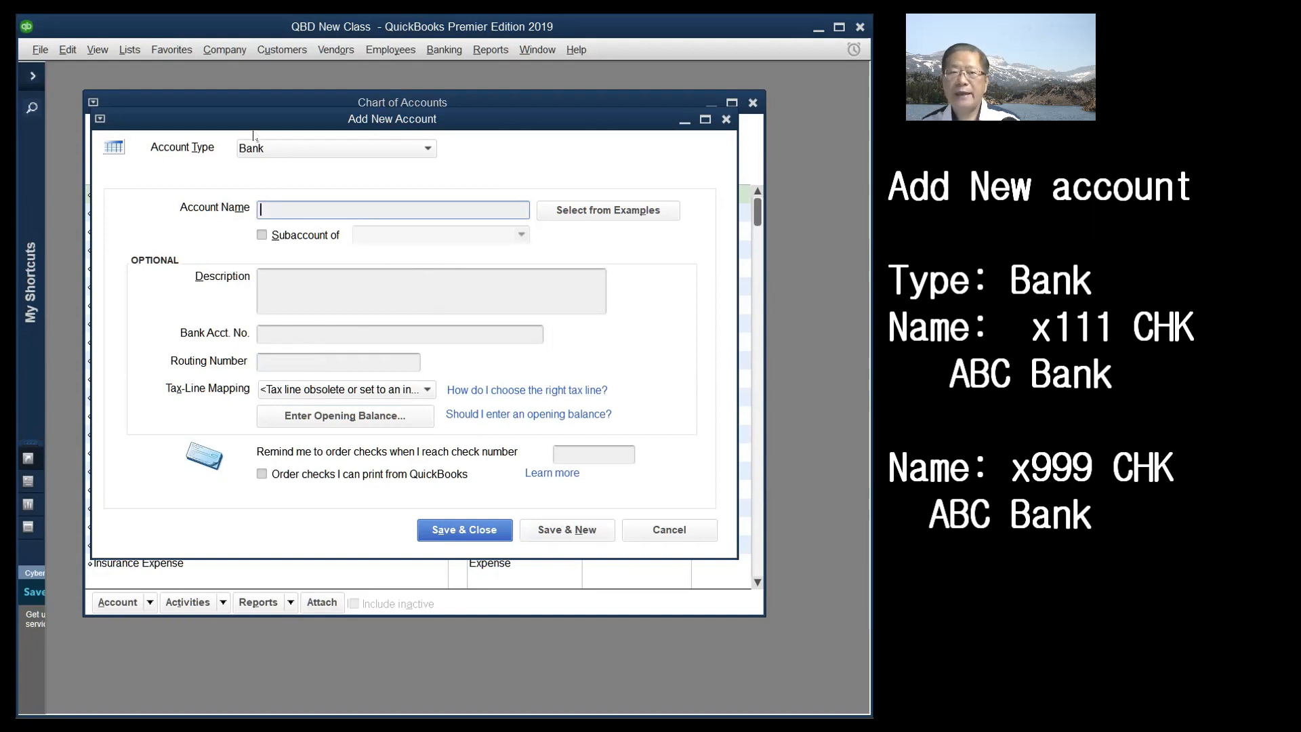
- Set up Bank account x999 CHK ABC with the name as description and routing number 123456789
left_click(428, 149)
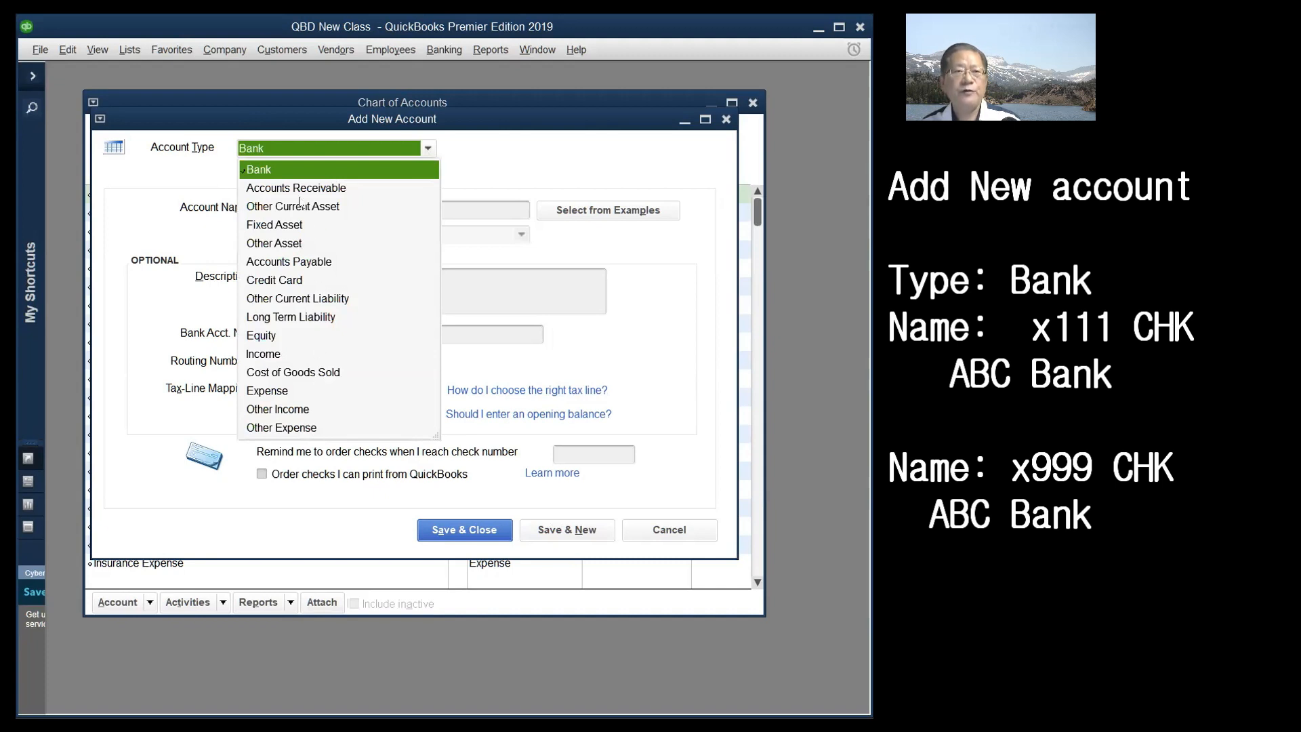
left_click(273, 169)
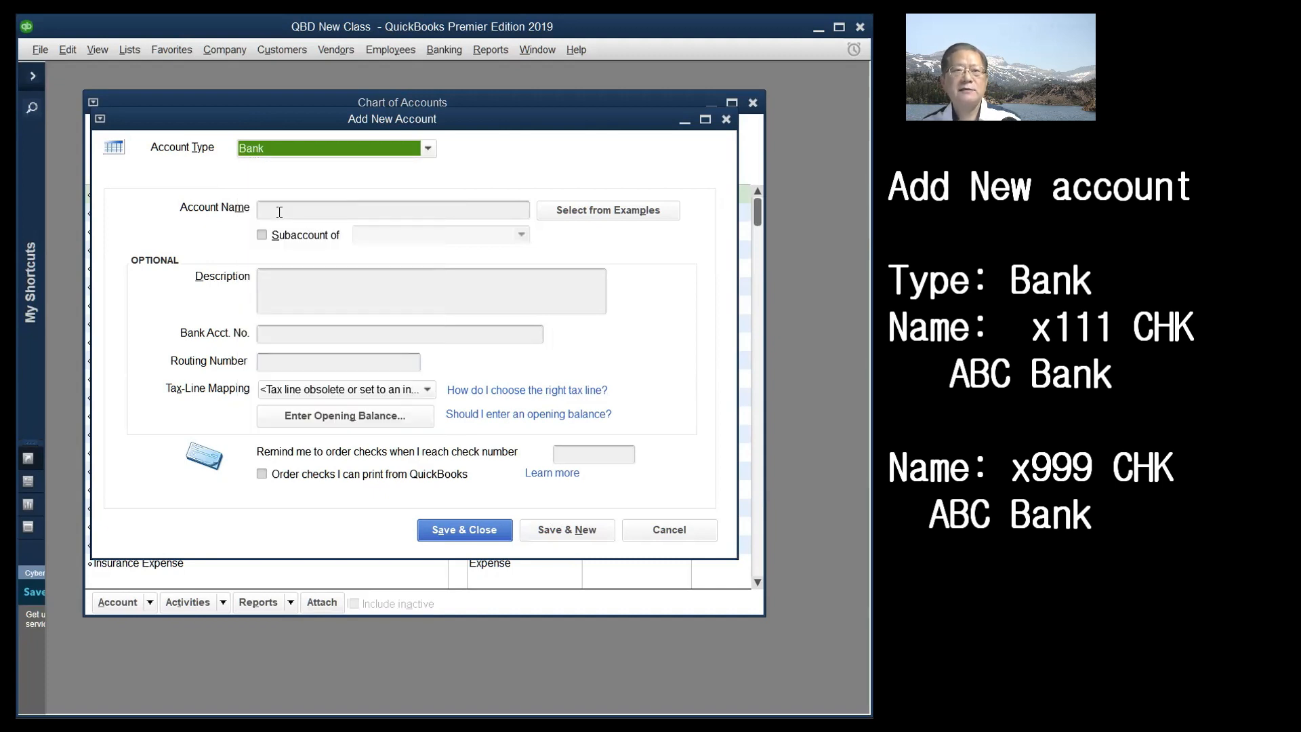
left_click(280, 212)
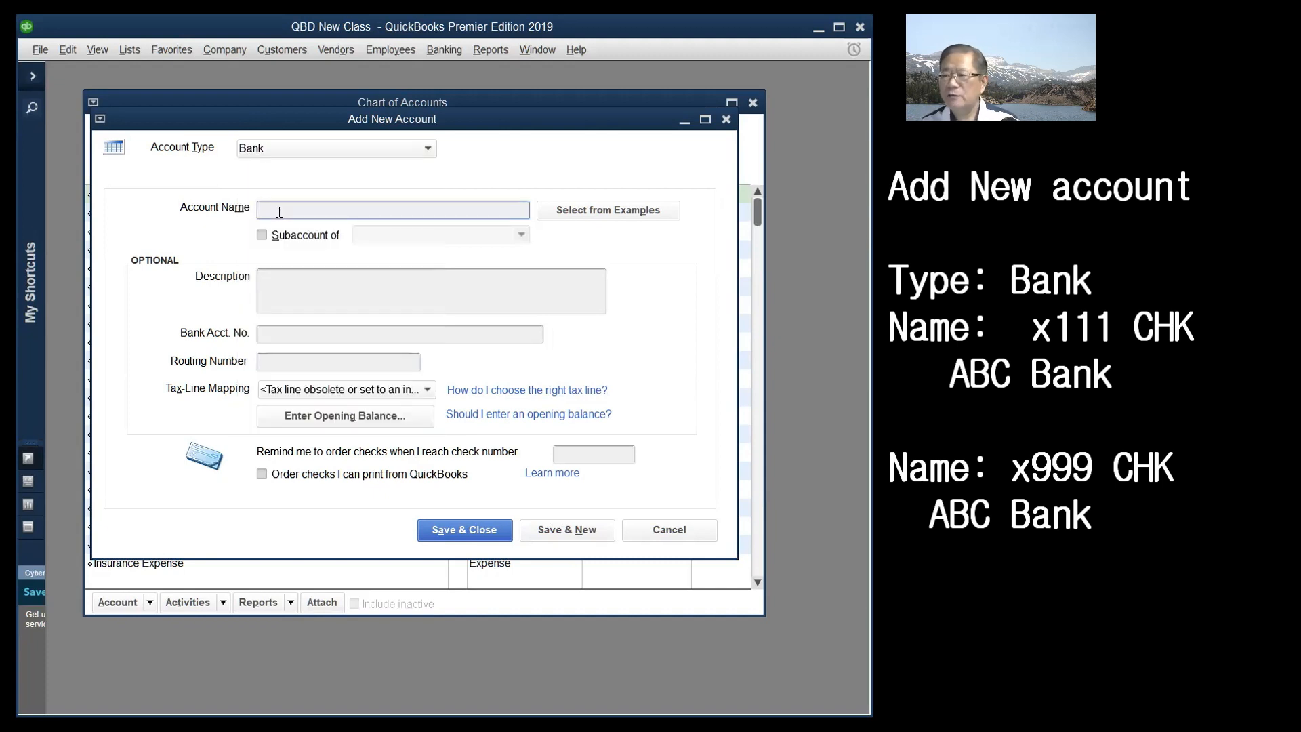
type("x9")
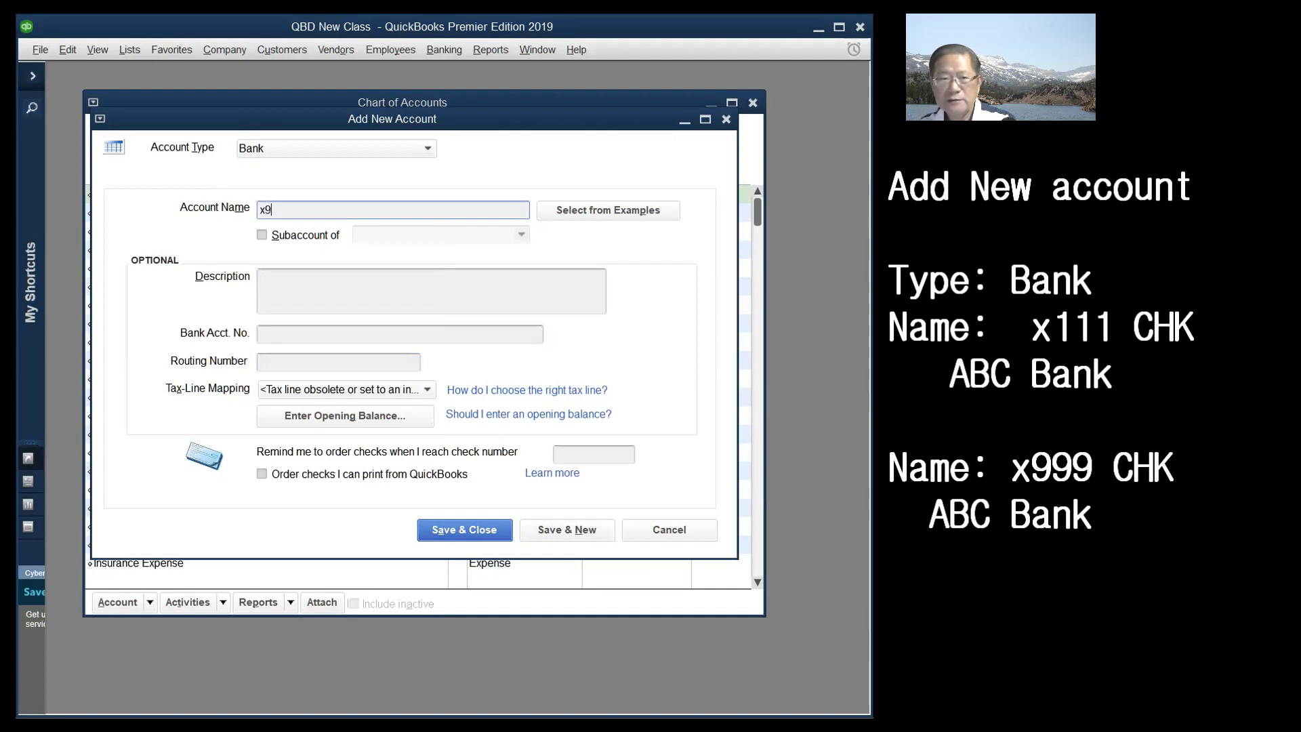
type("99 ")
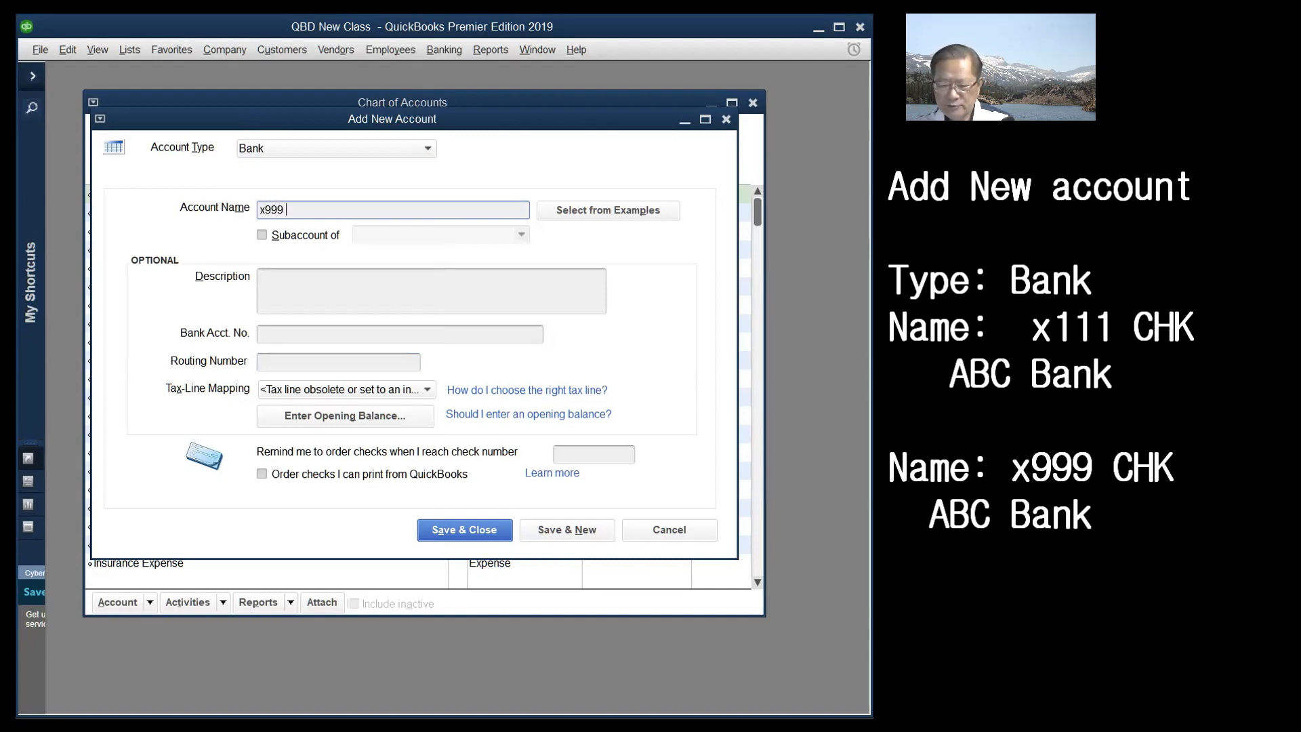
type("CHK ABC")
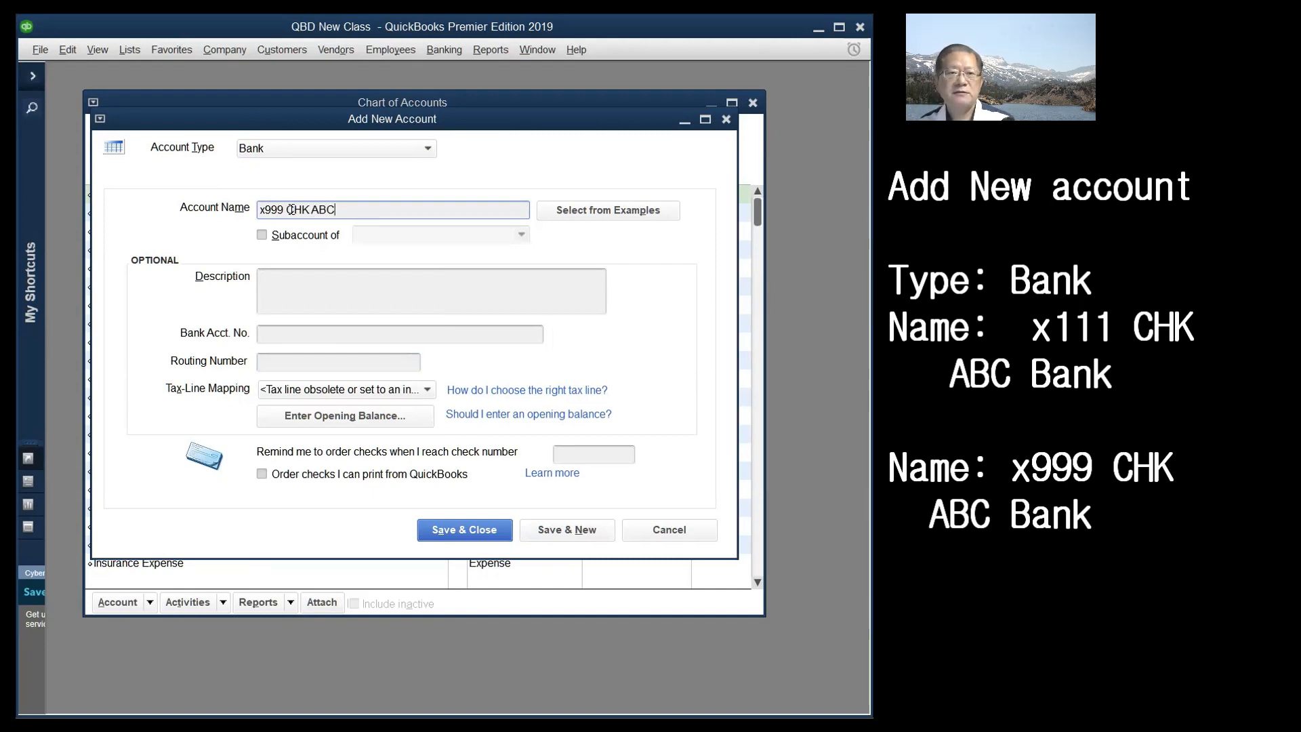
left_click_drag(366, 212, 232, 215)
key("ctrl+c")
left_click(292, 280)
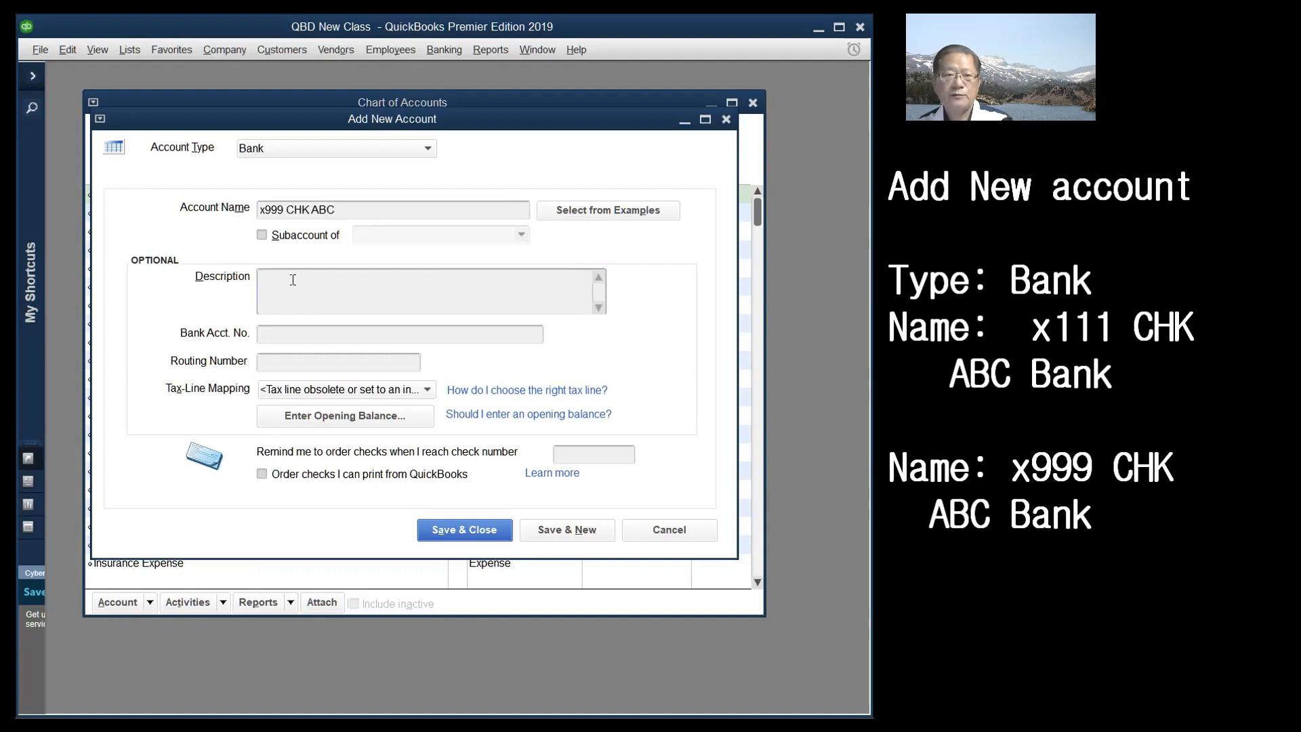
key("ctrl+v")
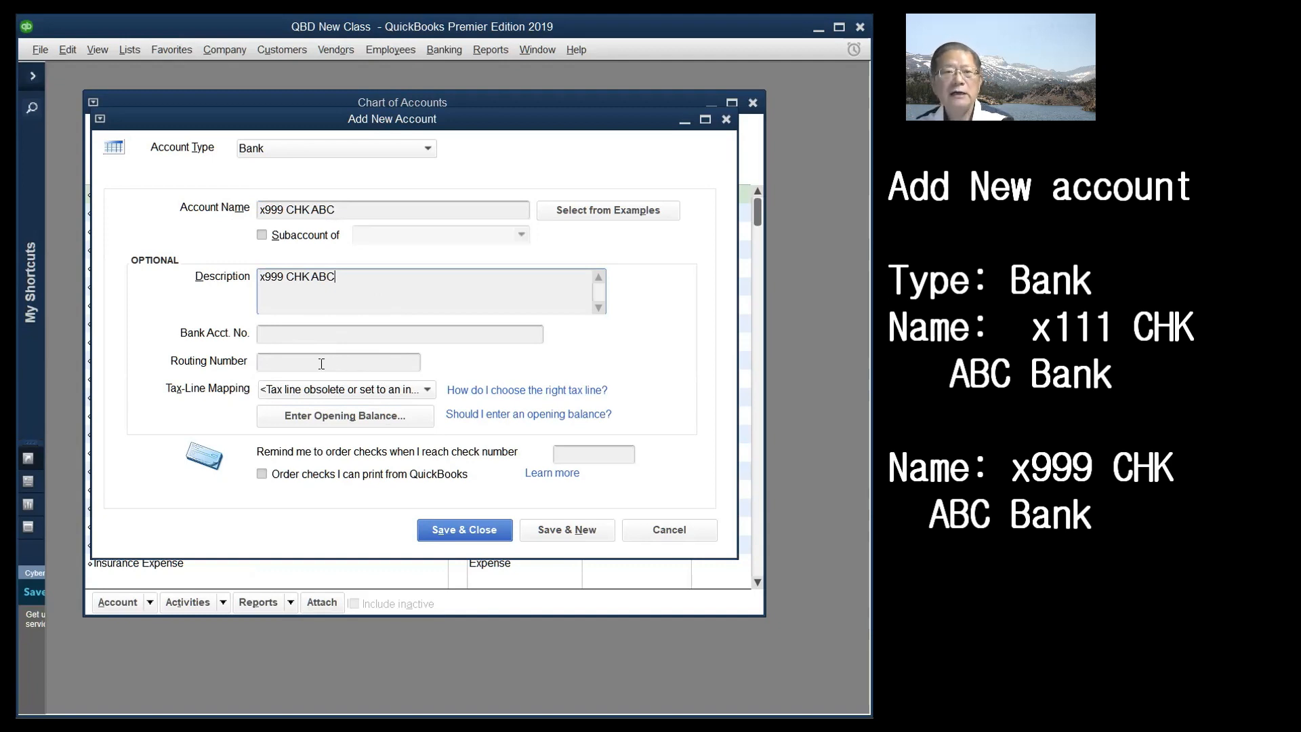
left_click(321, 364)
type("123456789")
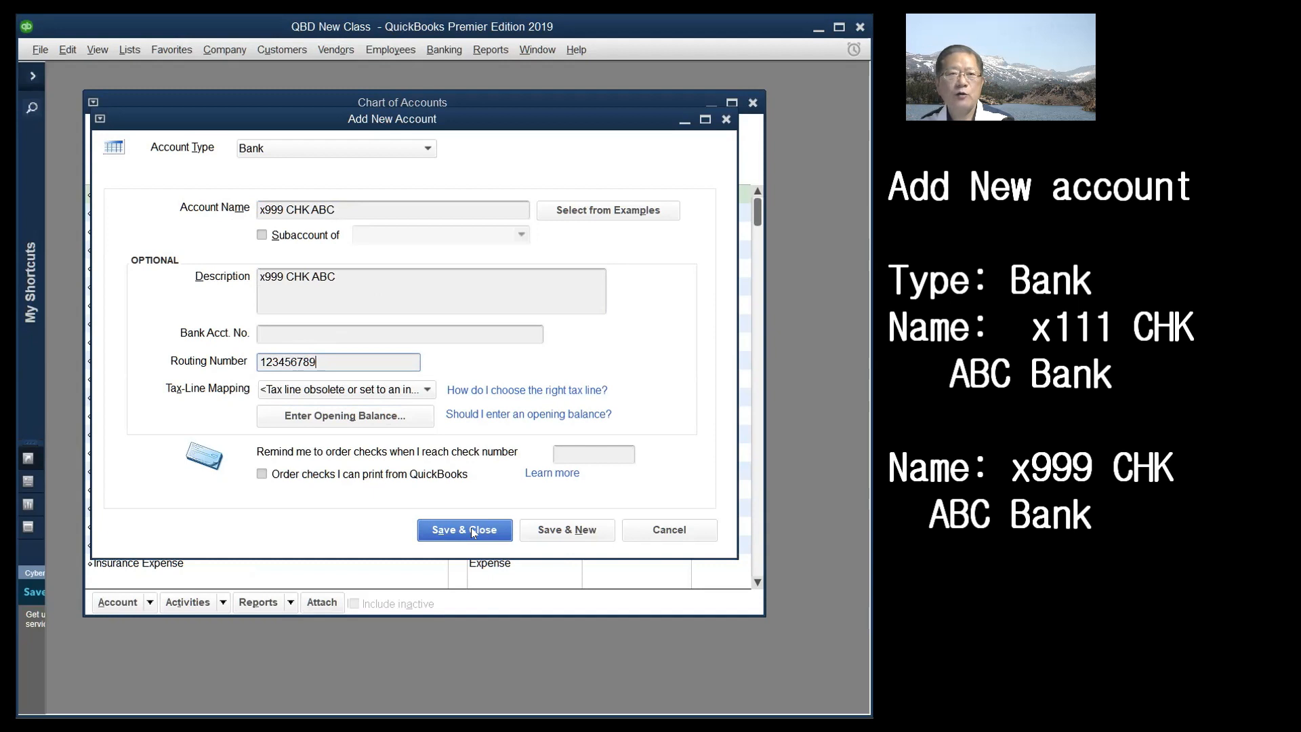
- Save the x999 CHK ABC account without bank feeds and close the Chart of Accounts window
left_click(474, 530)
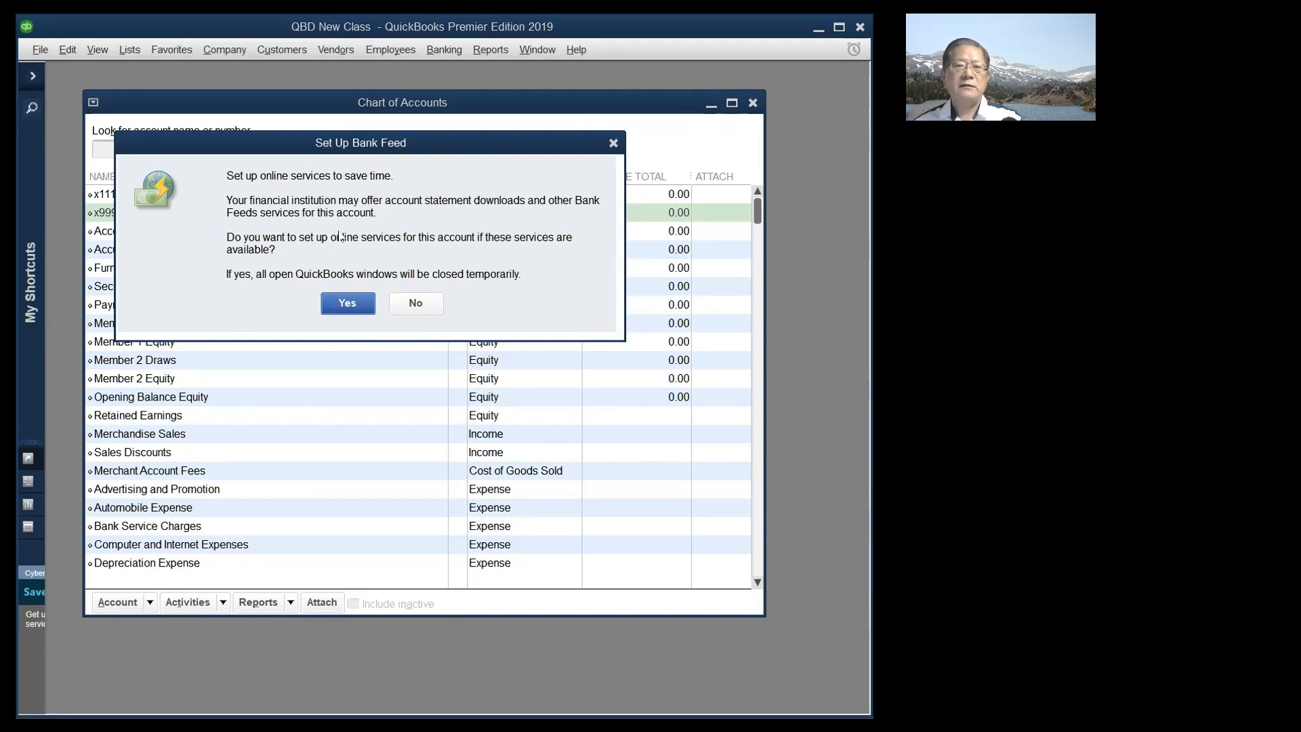
left_click(416, 304)
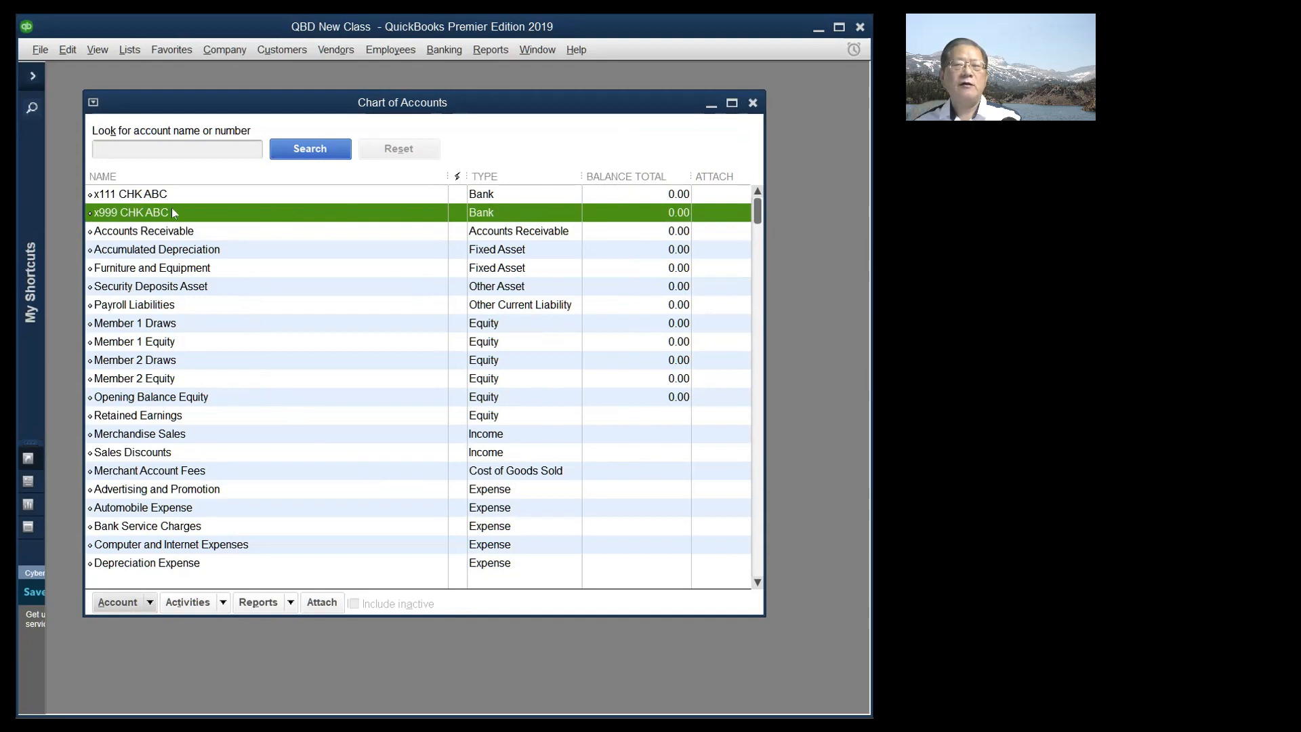
left_click(753, 103)
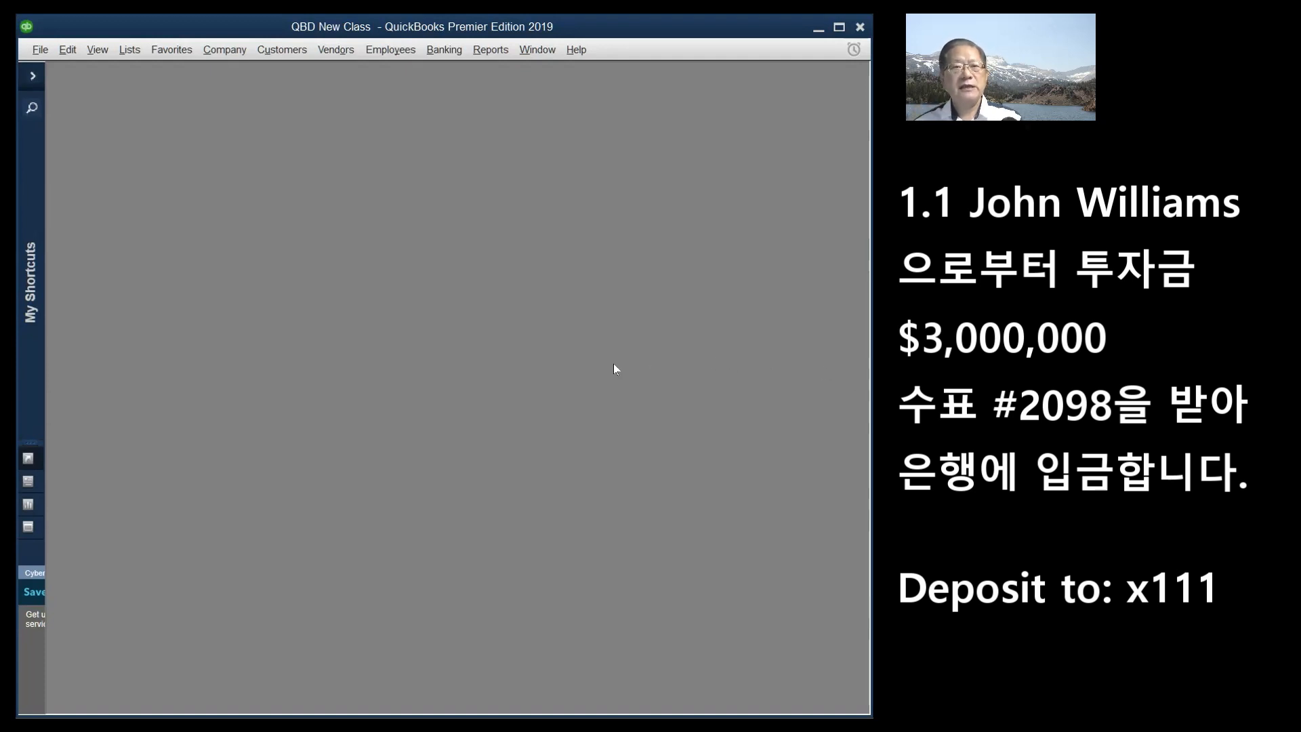
- Open the Banking menu to show its list of banking tasks
left_click(449, 55)
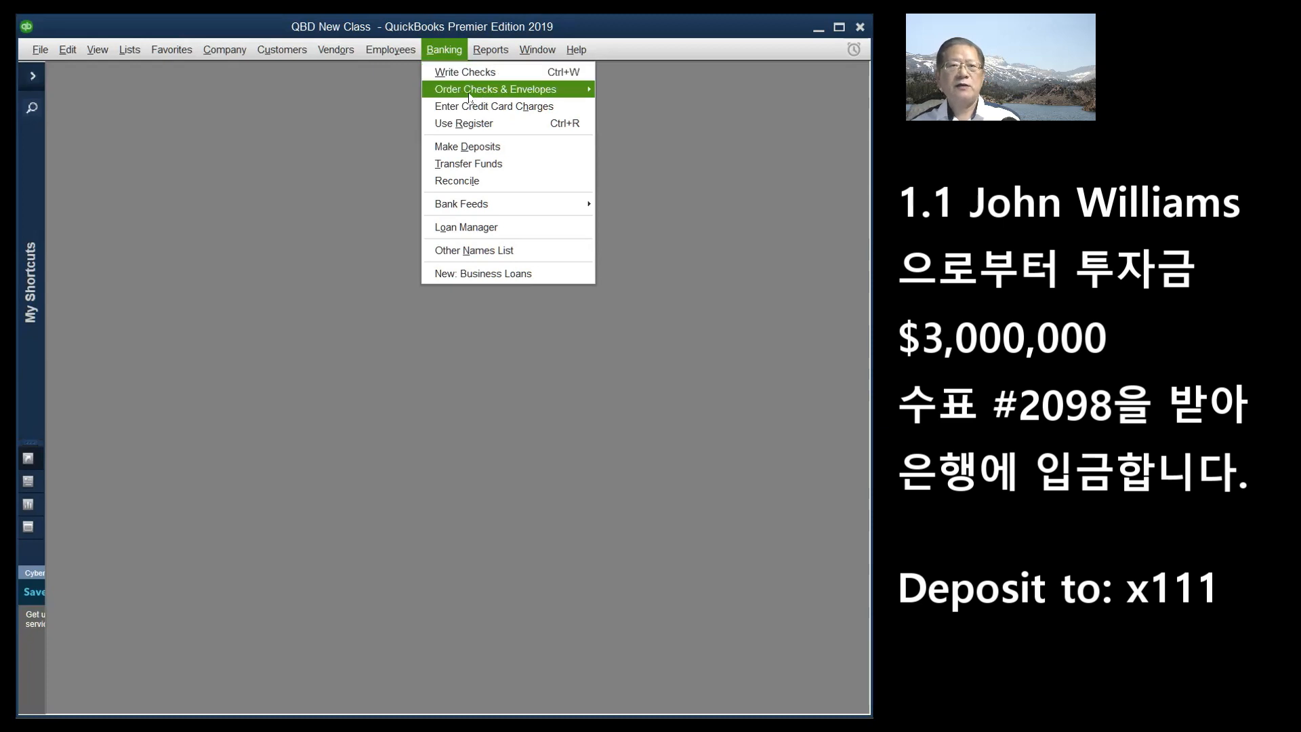
mouse_move(467, 94)
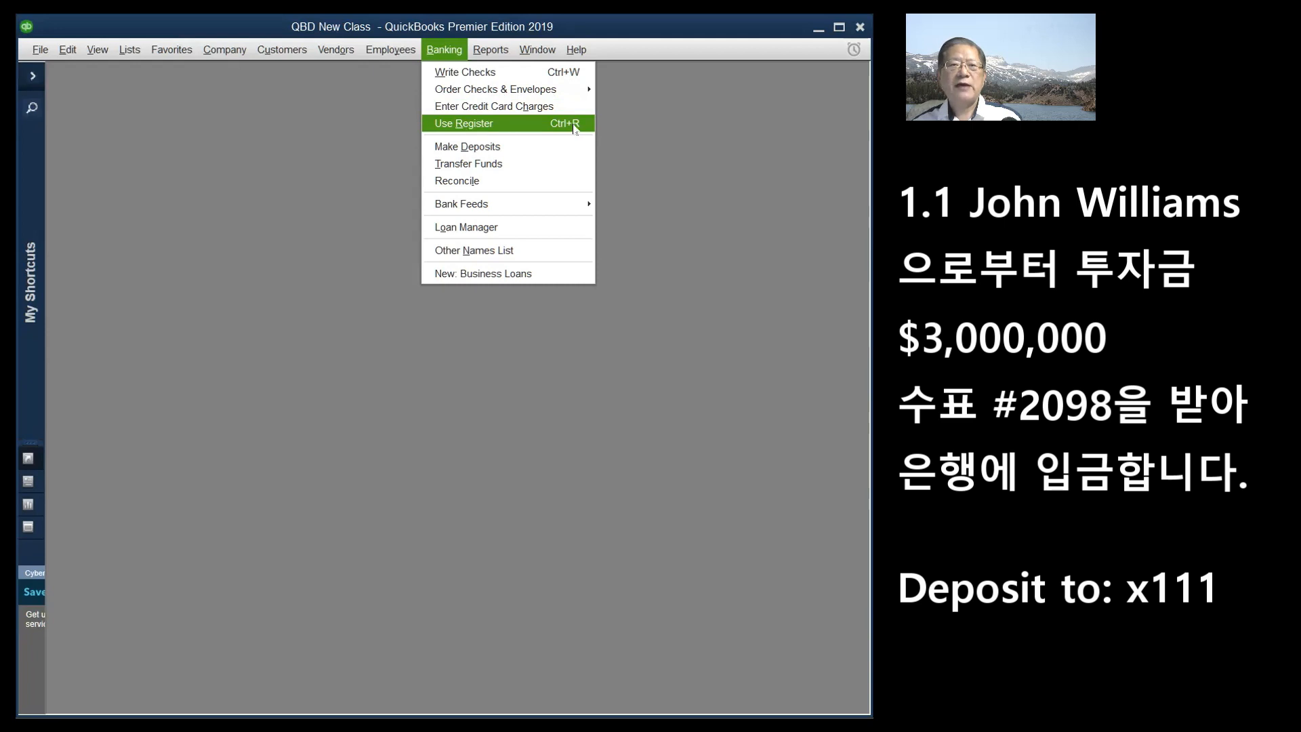
- Start a Make Deposits form into x111 CHK ABC dated 01/01/2022
left_click(454, 147)
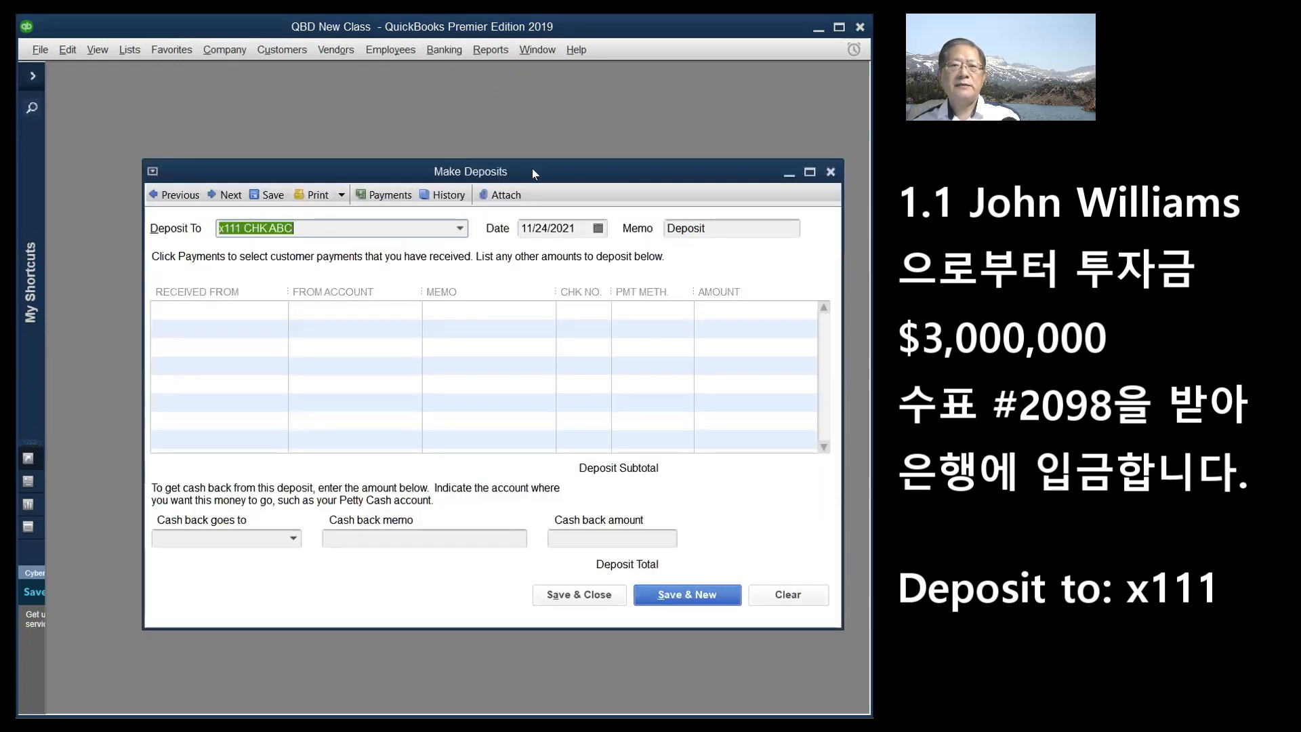
left_click_drag(533, 170, 487, 76)
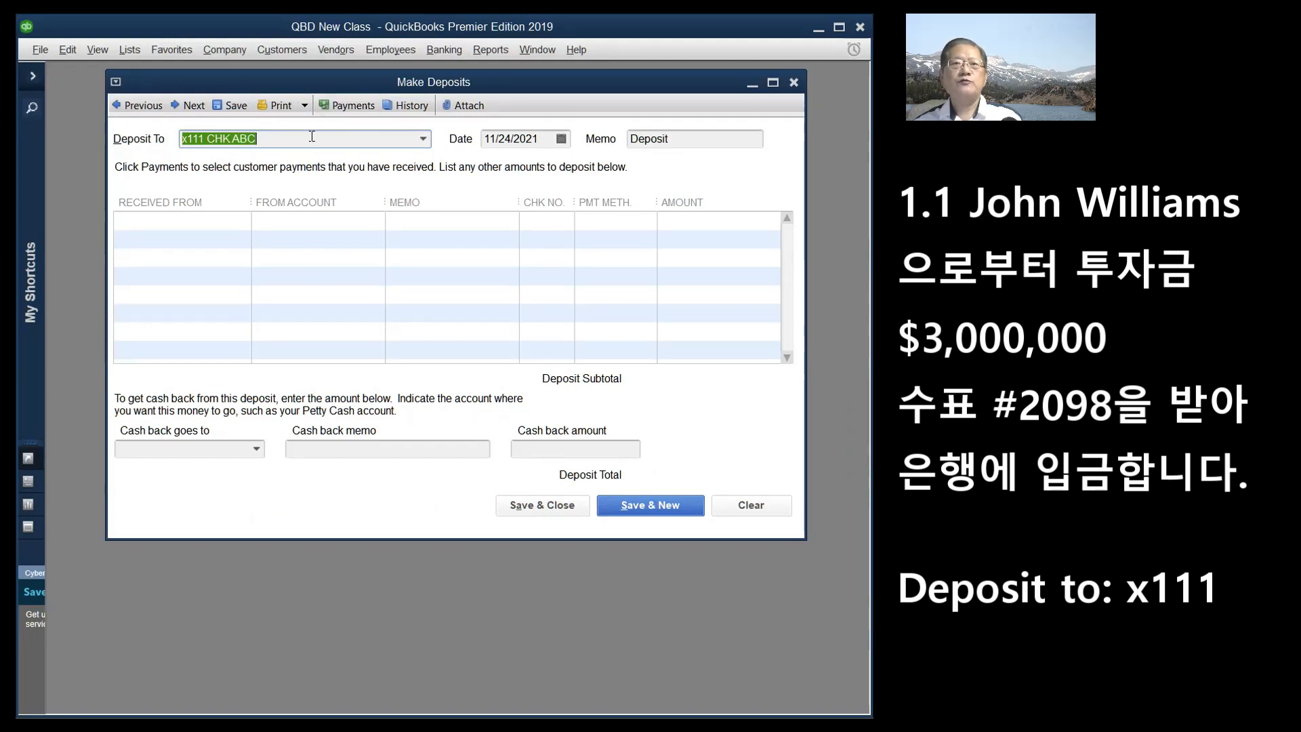
left_click(424, 139)
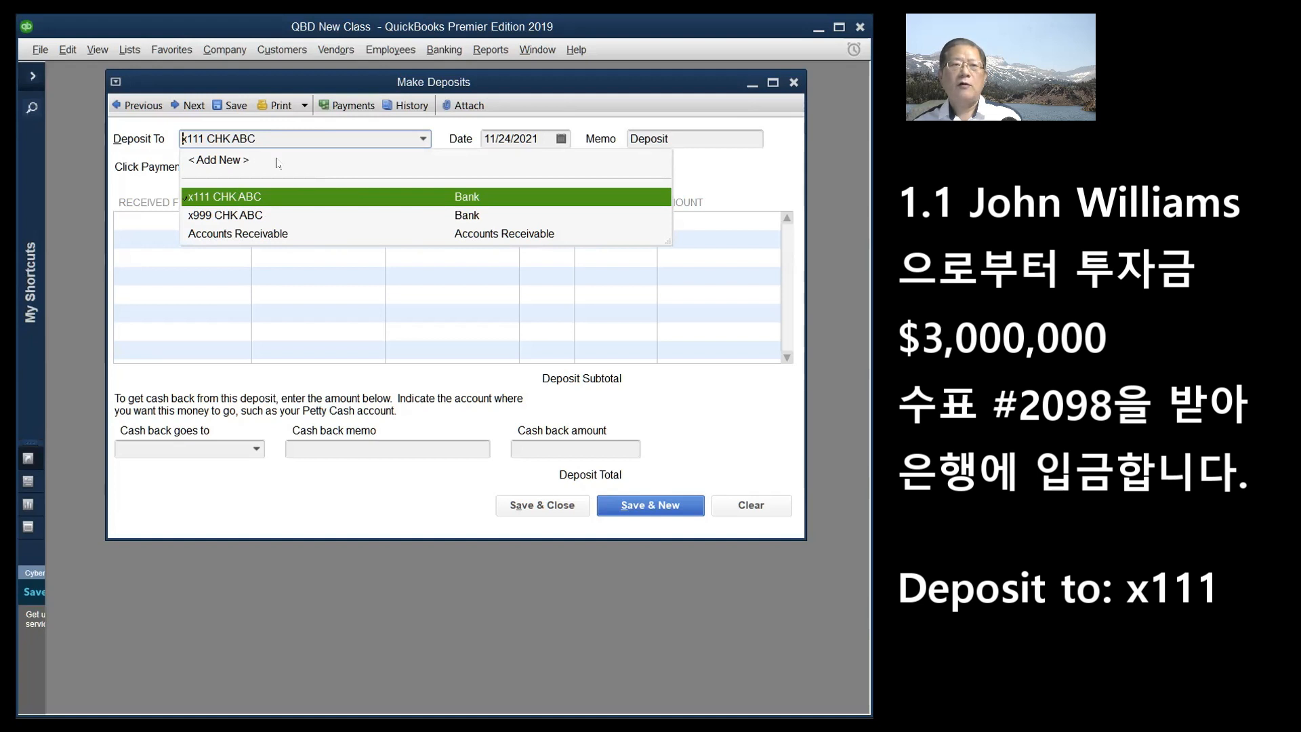
left_click(239, 193)
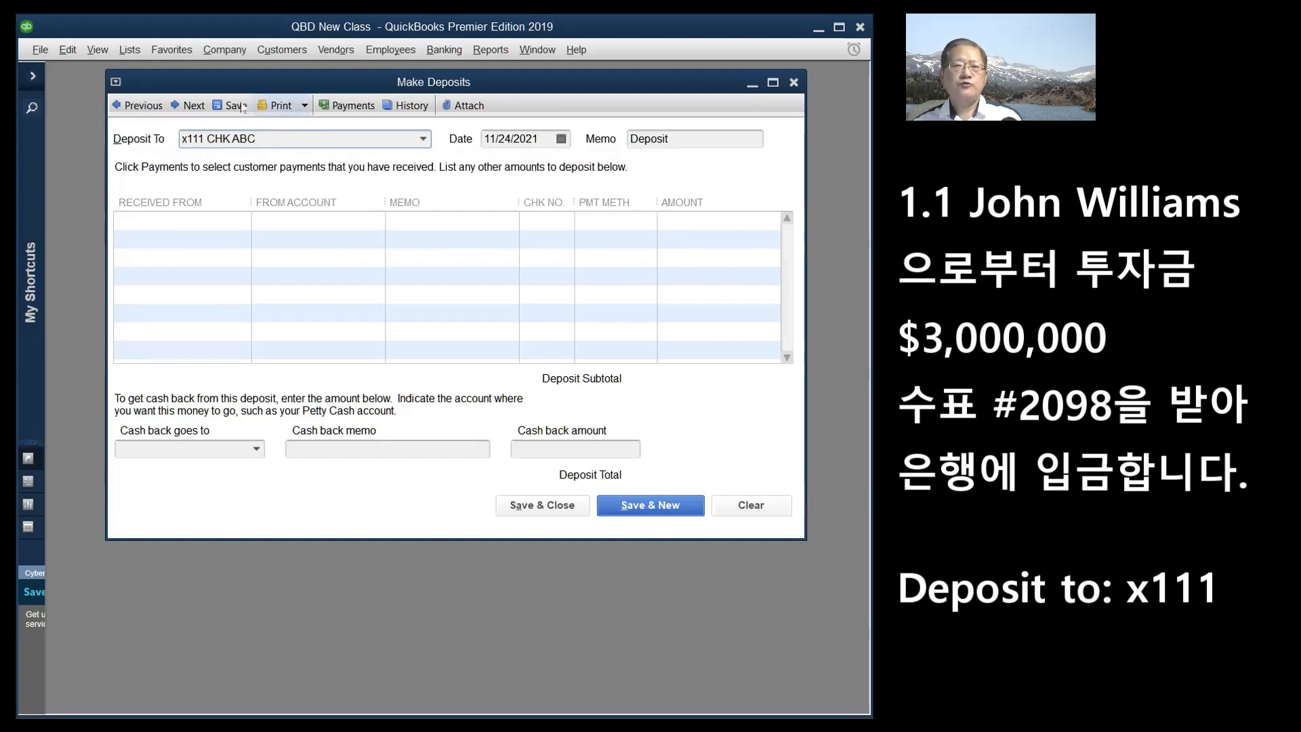
left_click(561, 139)
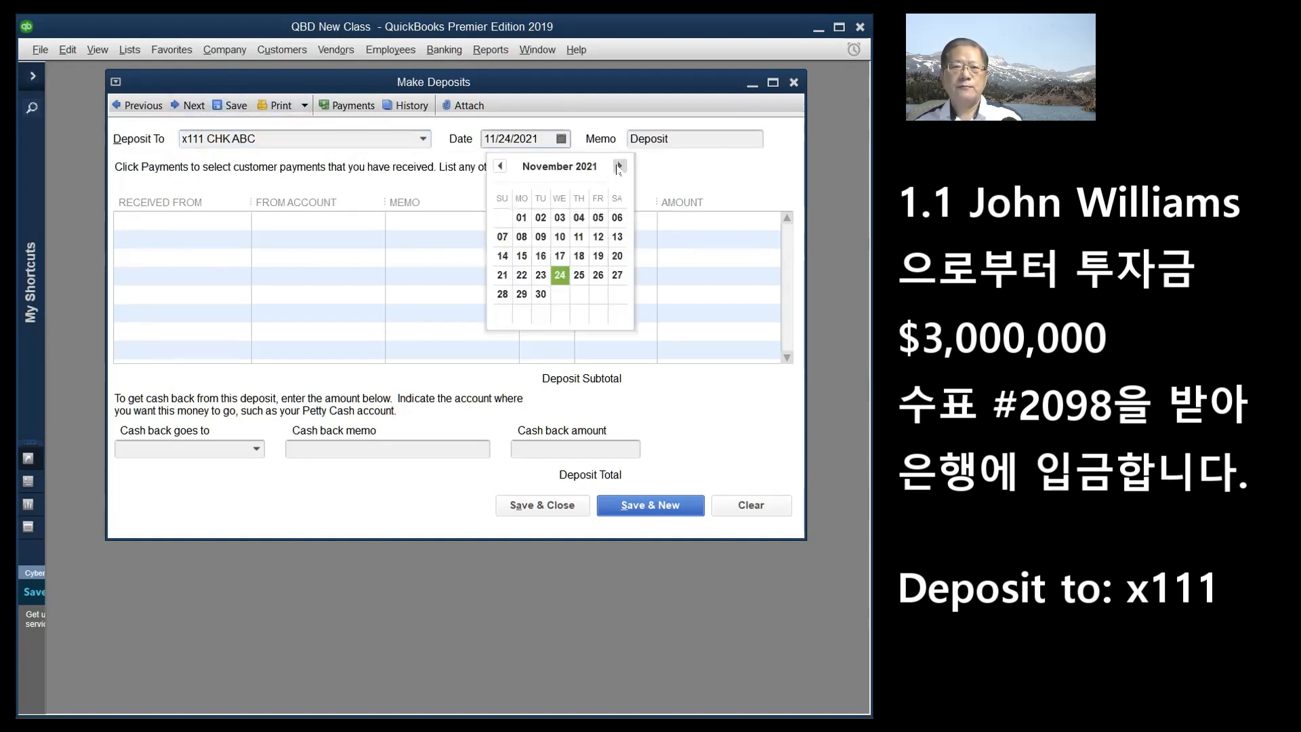
left_click(620, 166)
left_click(619, 166)
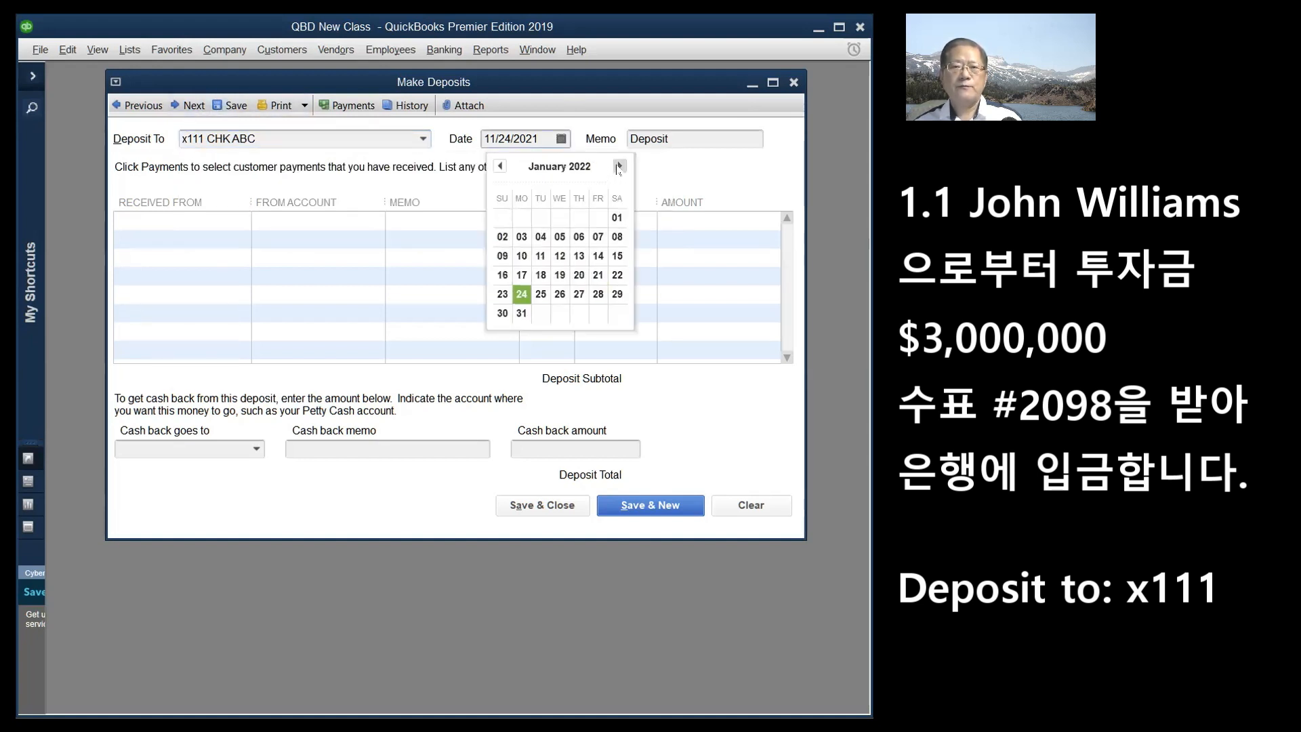
left_click(616, 217)
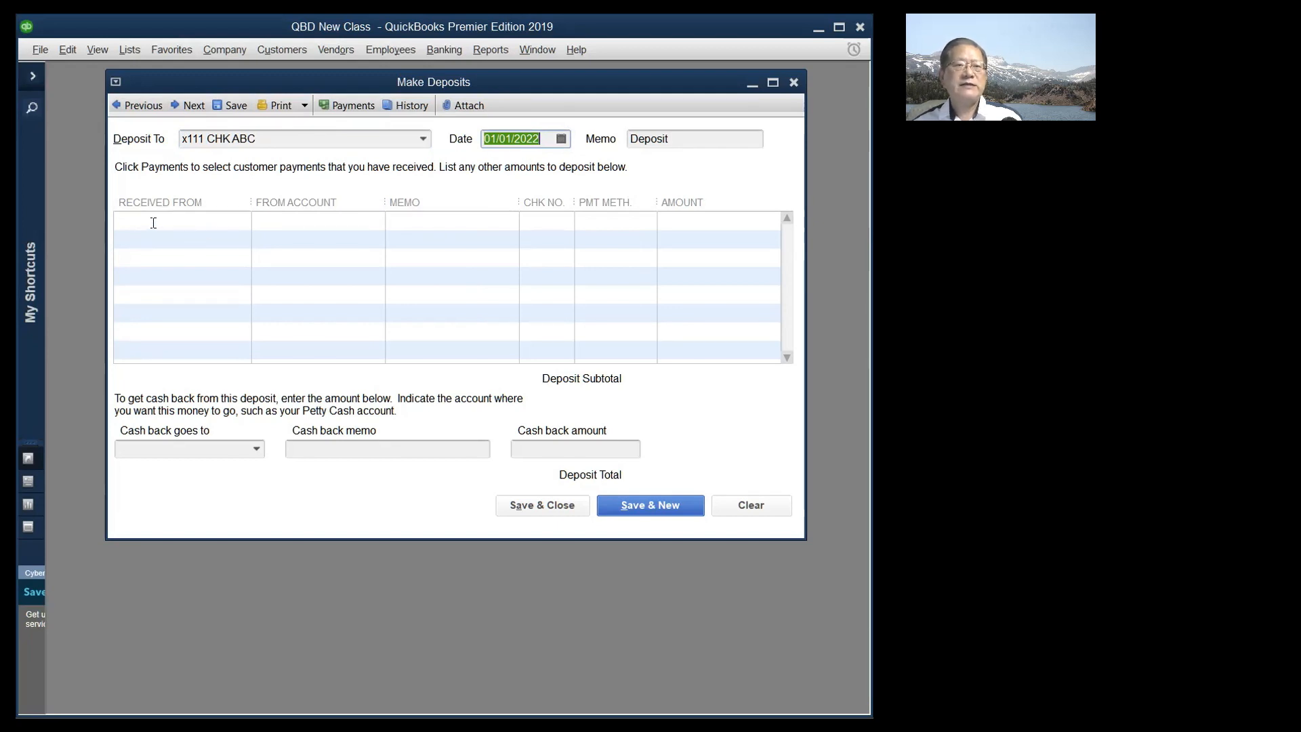
- Choose < Add New > in the first Received From cell to open Select Name Type
left_click(225, 217)
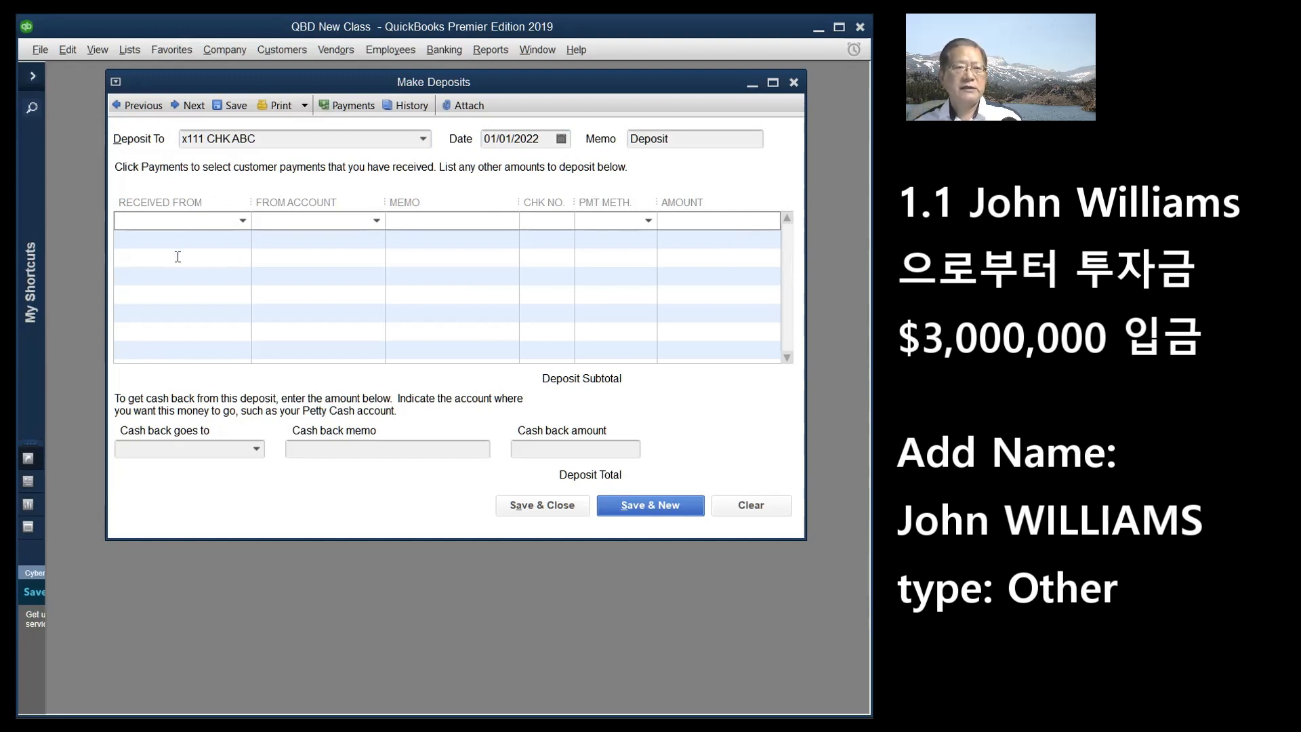
left_click(243, 221)
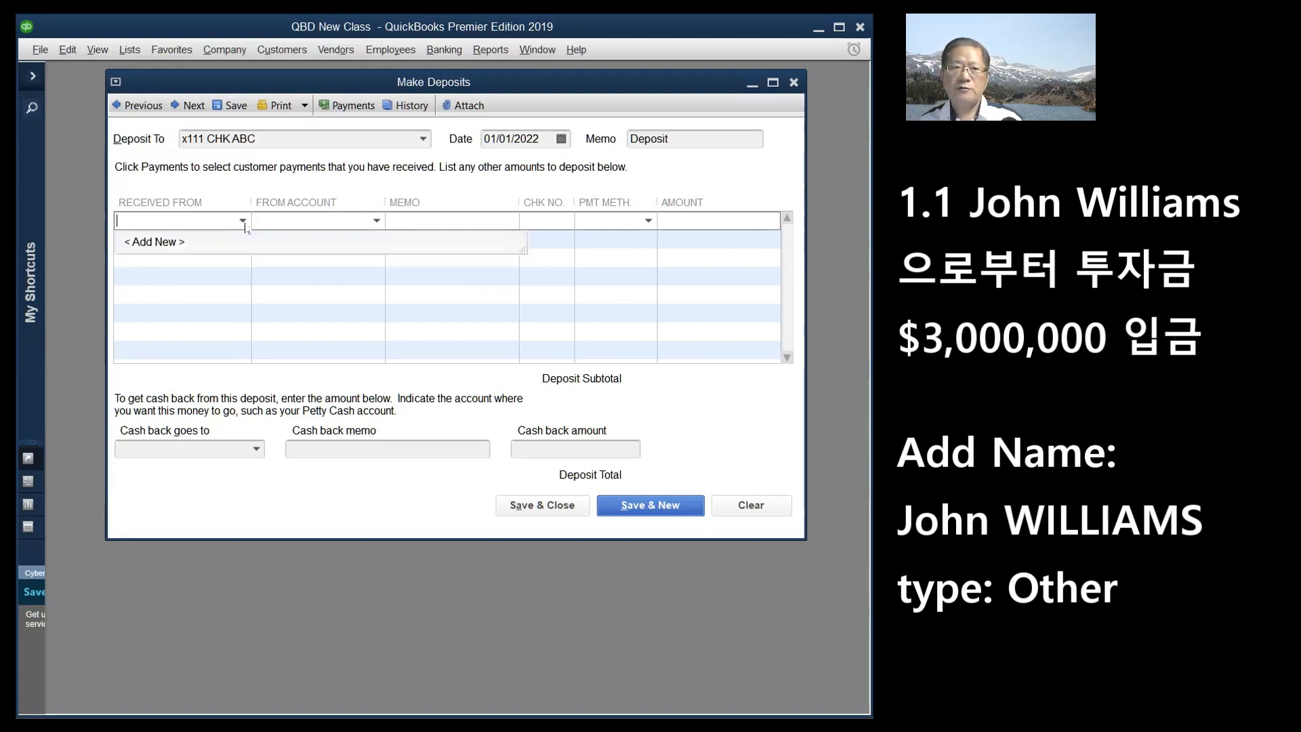
left_click(156, 242)
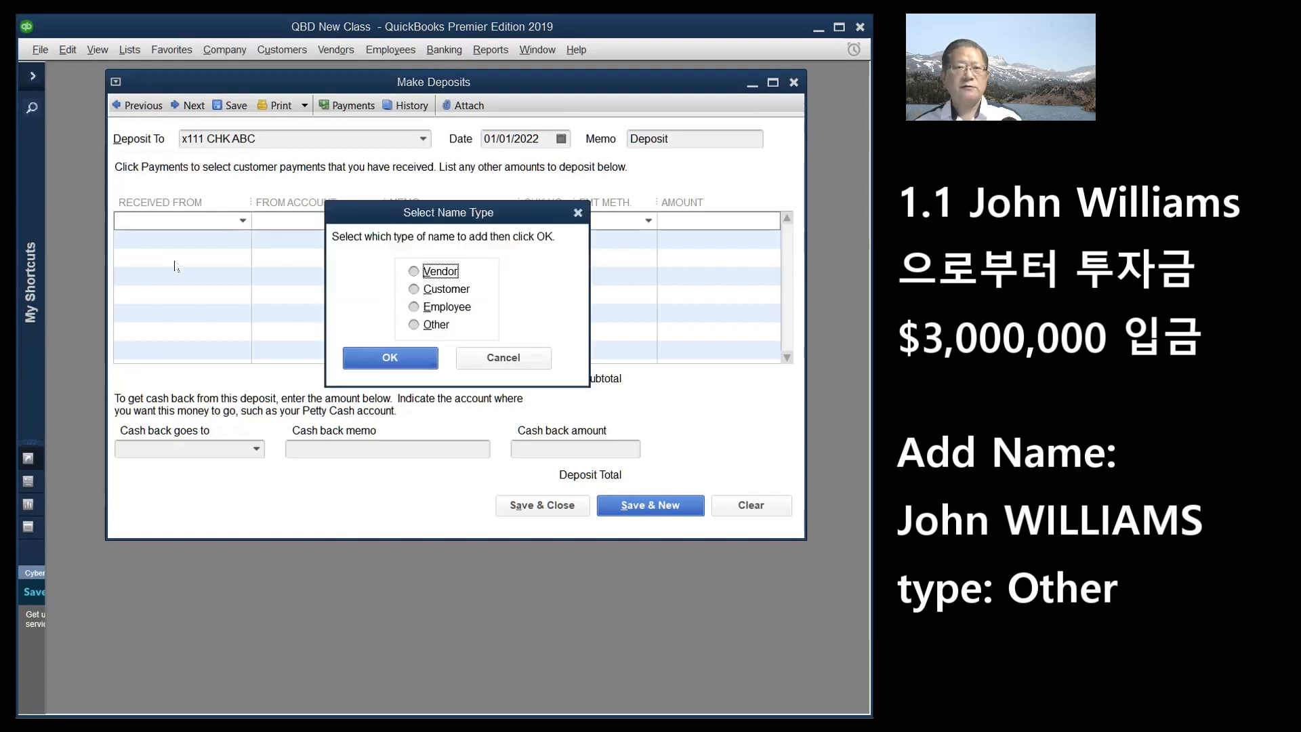
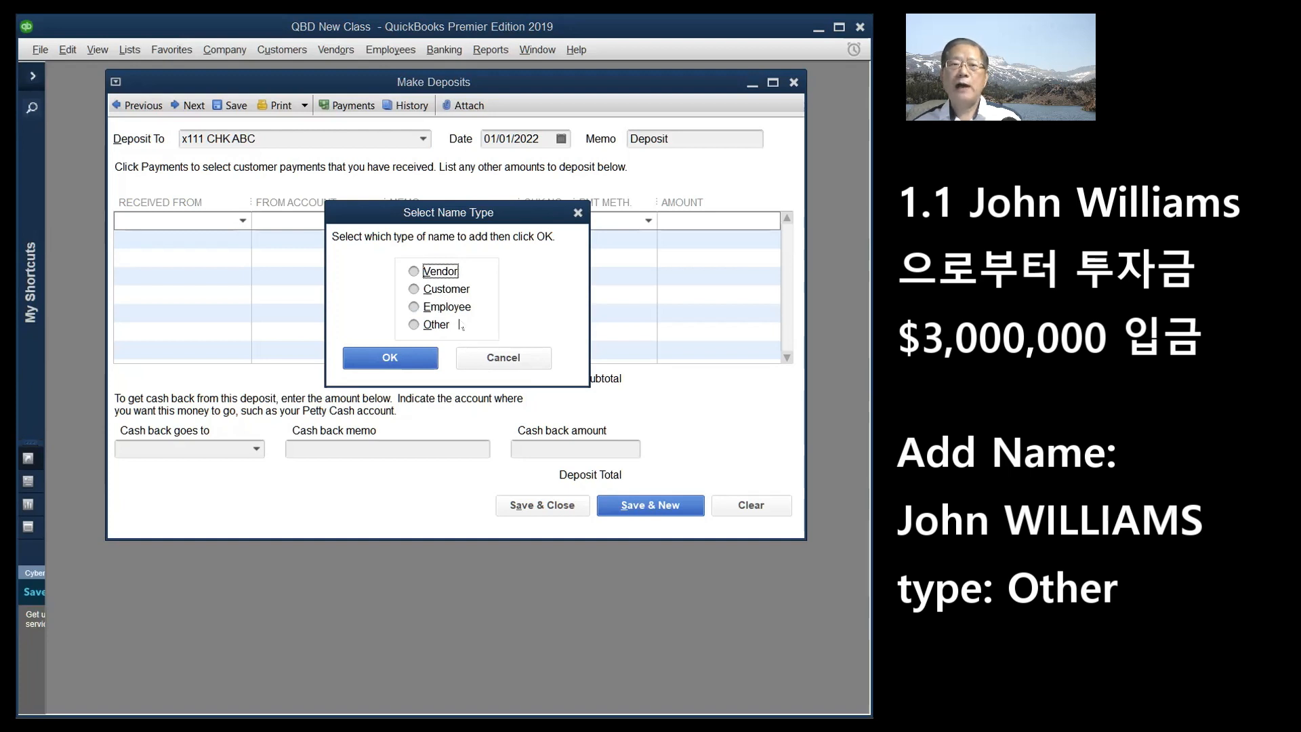
- Choose Other as the name type for the new payer
left_click(414, 326)
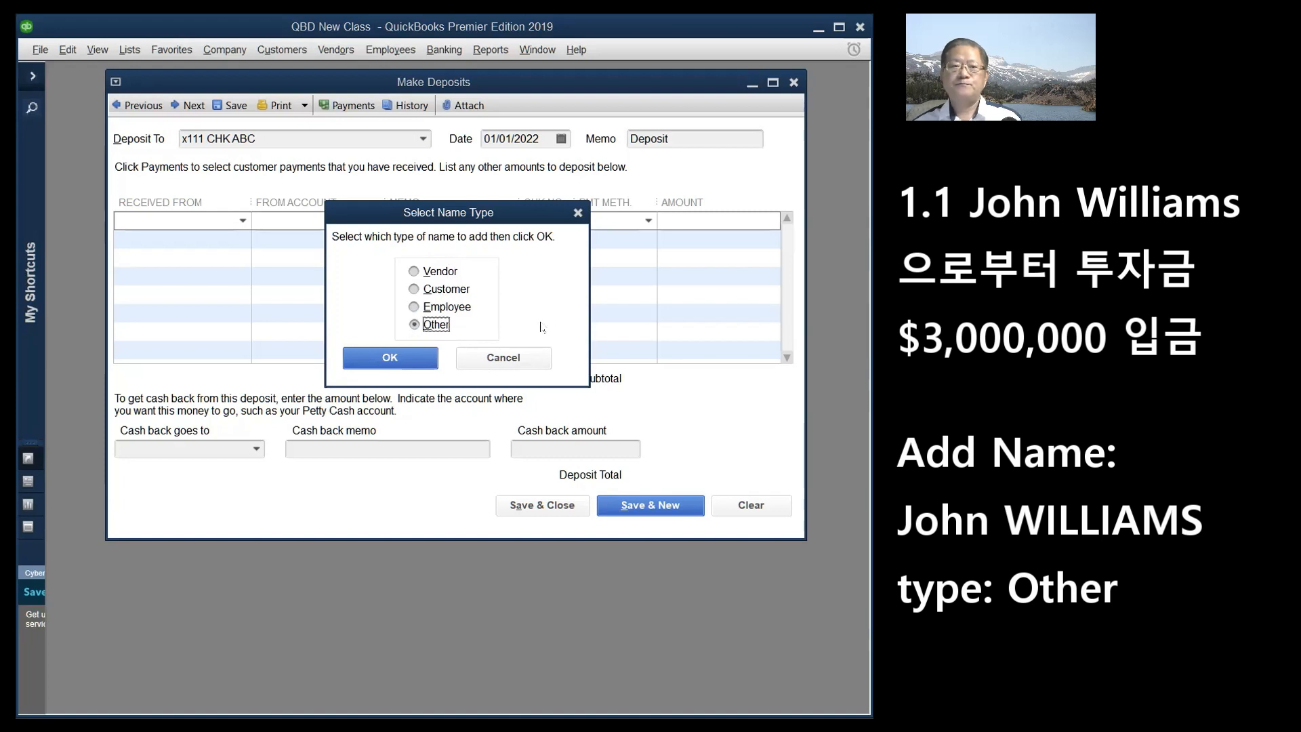
- Enter the investor's full name in the New Name field, with the surname in capitals and the word order corrected
left_click(393, 363)
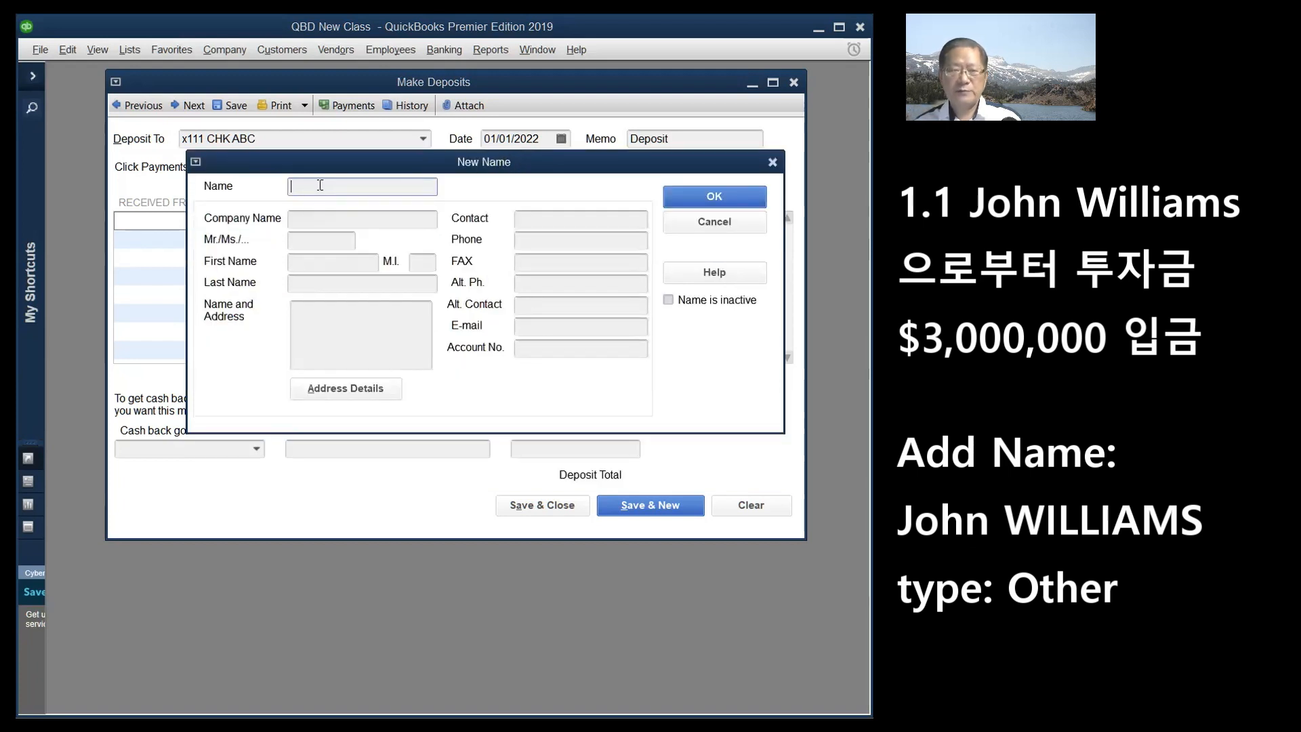
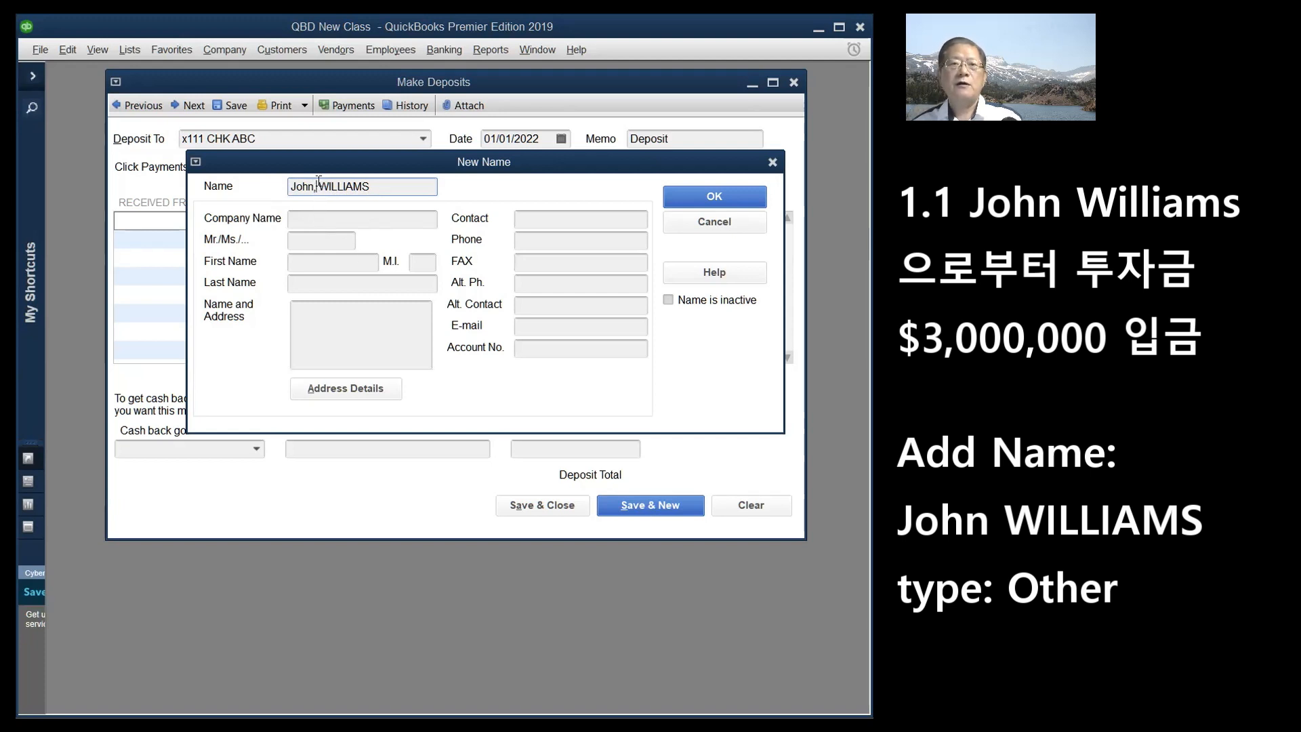
left_click_drag(319, 181, 274, 197)
key("BackSpace")
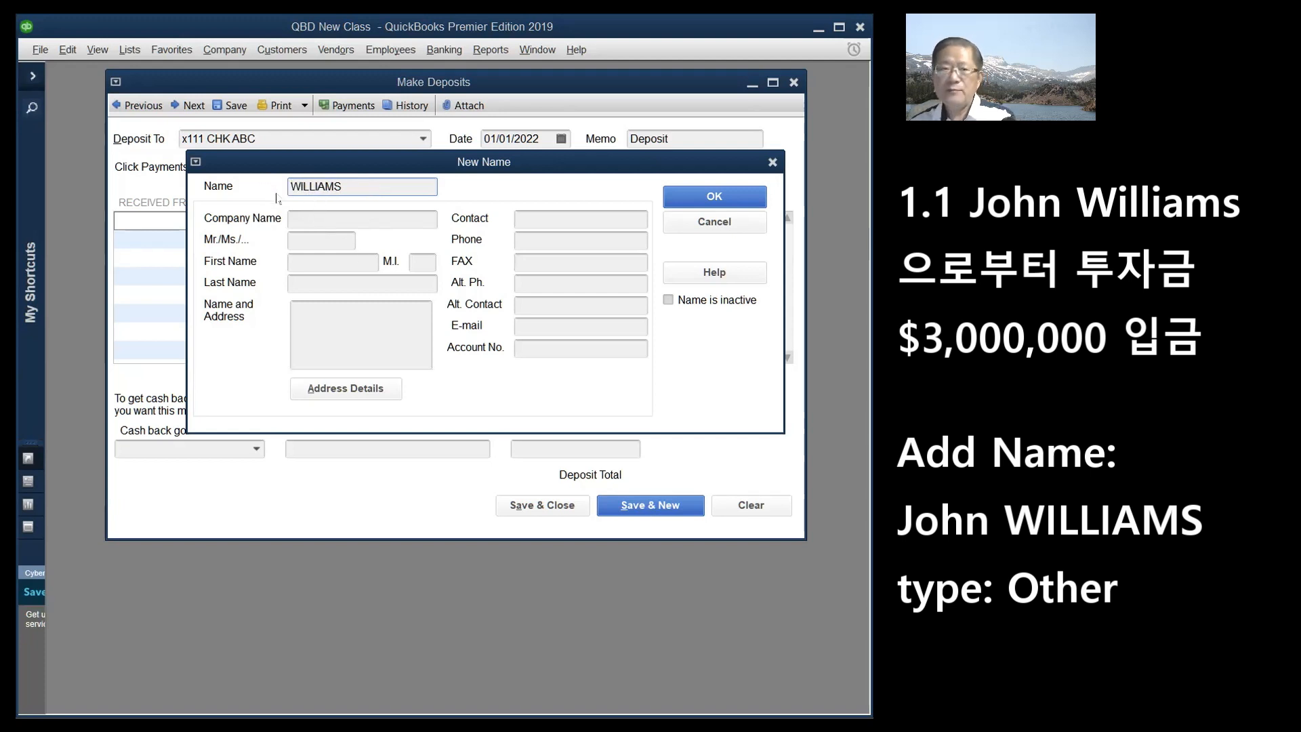
left_click(344, 186)
type("John")
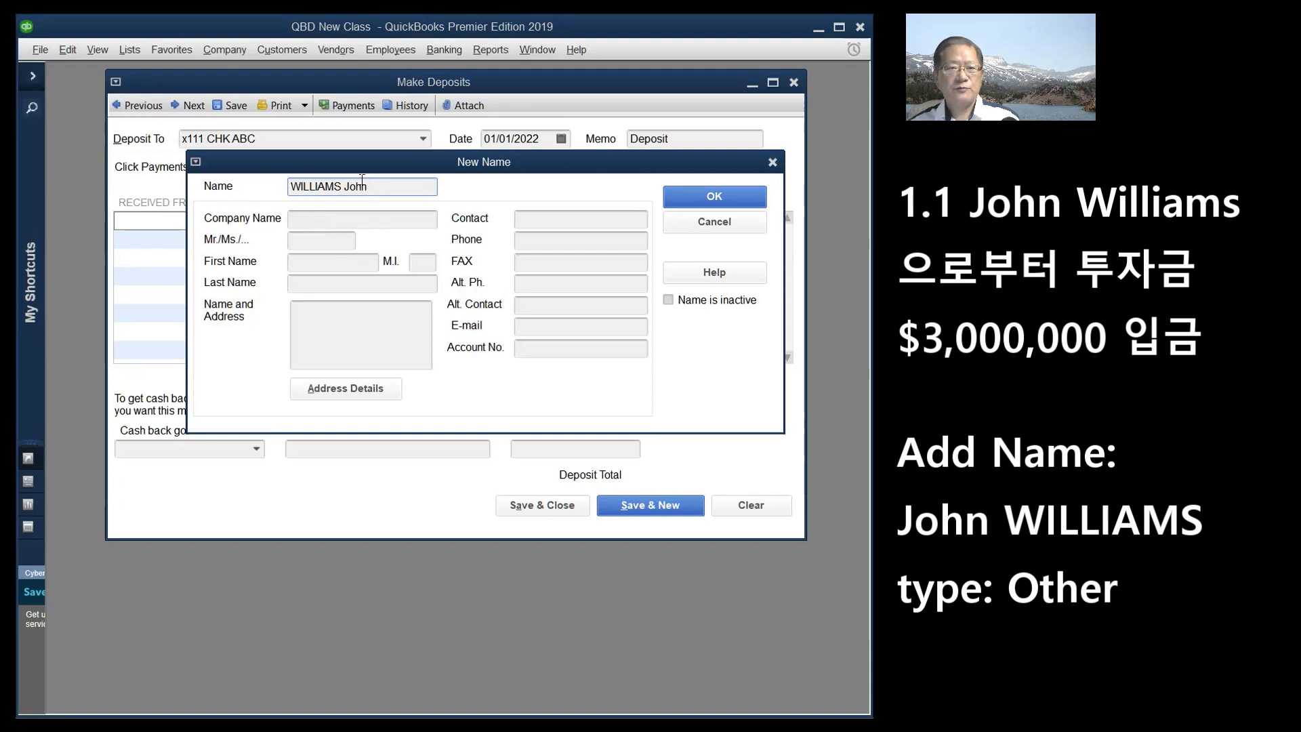
left_click_drag(343, 186, 374, 187)
key("ctrl+x")
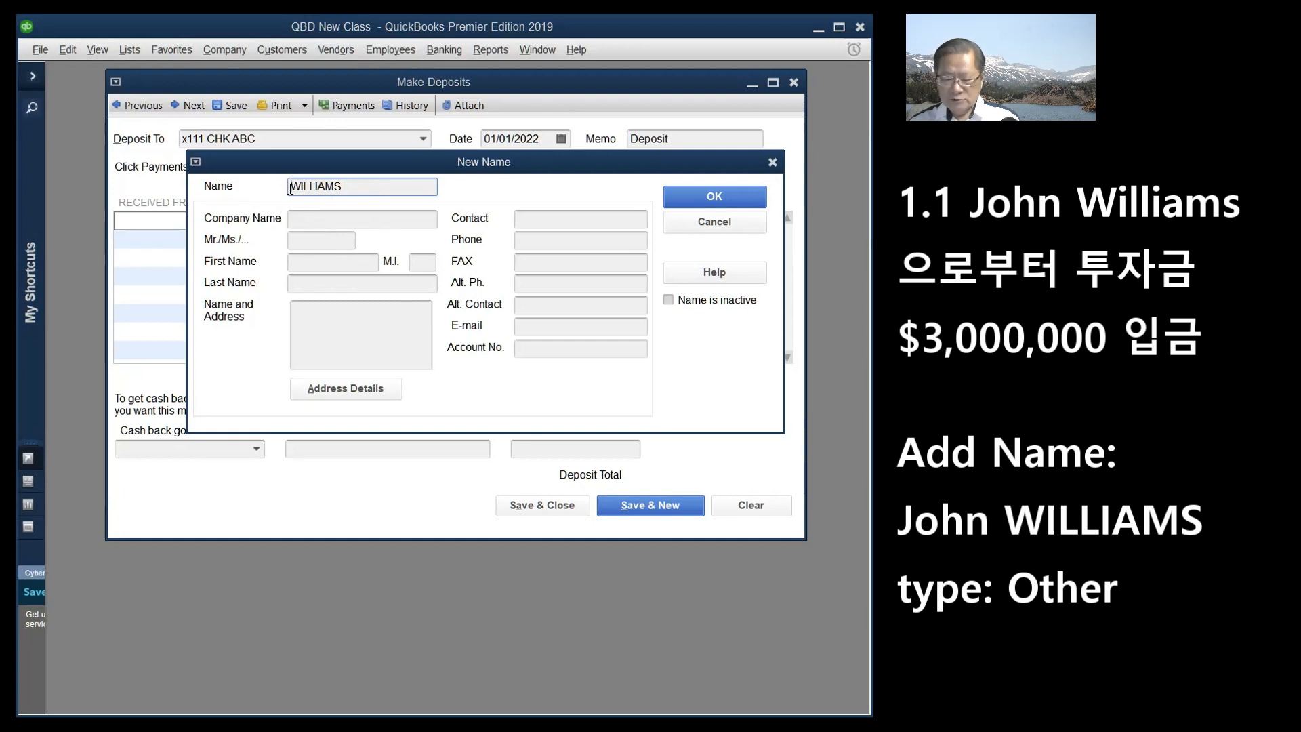
type("John")
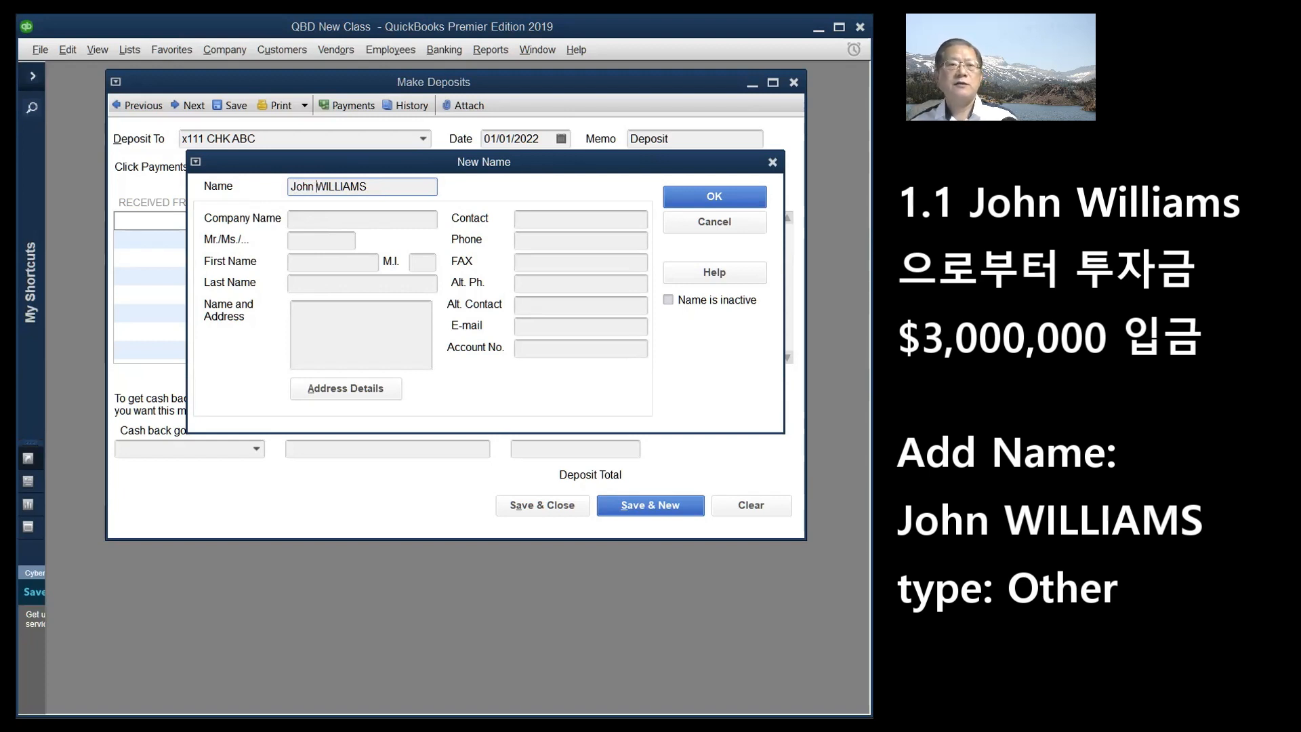
key("Tab")
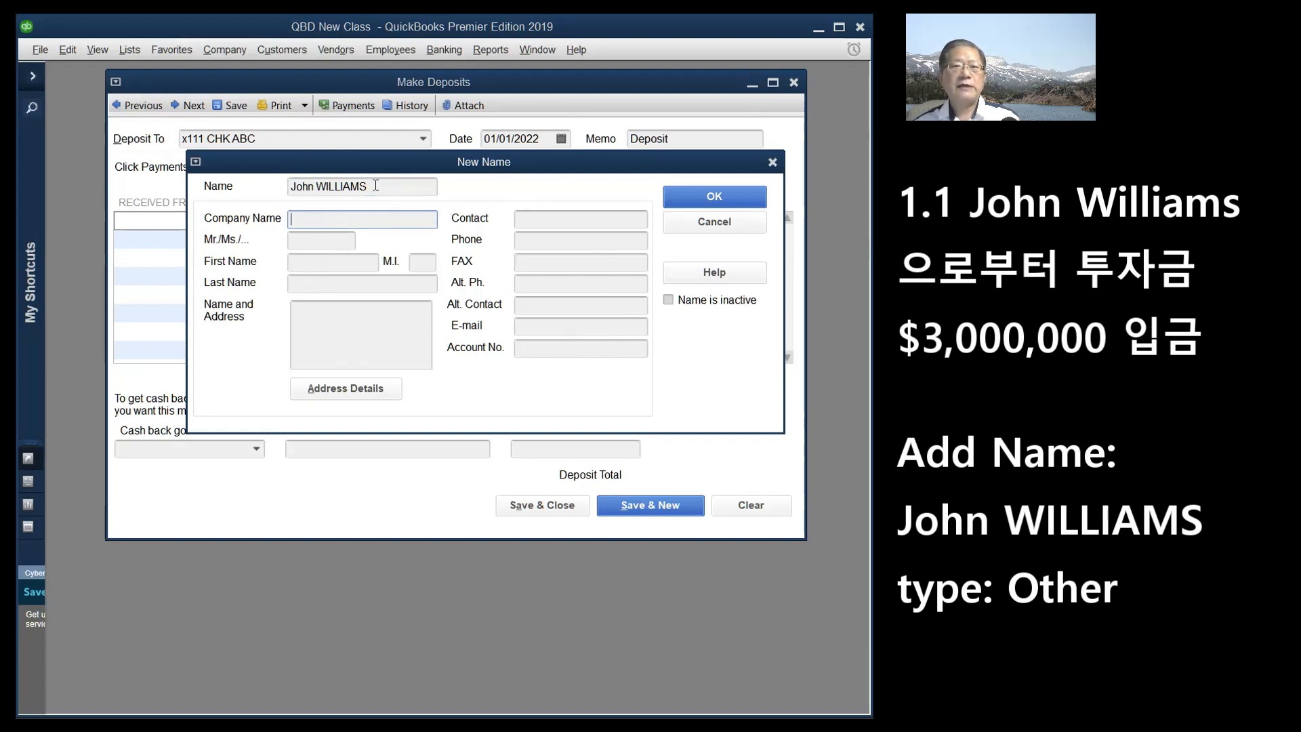
- Save the investor as the first row's payer and bring up that row's From Account choices
left_click(711, 198)
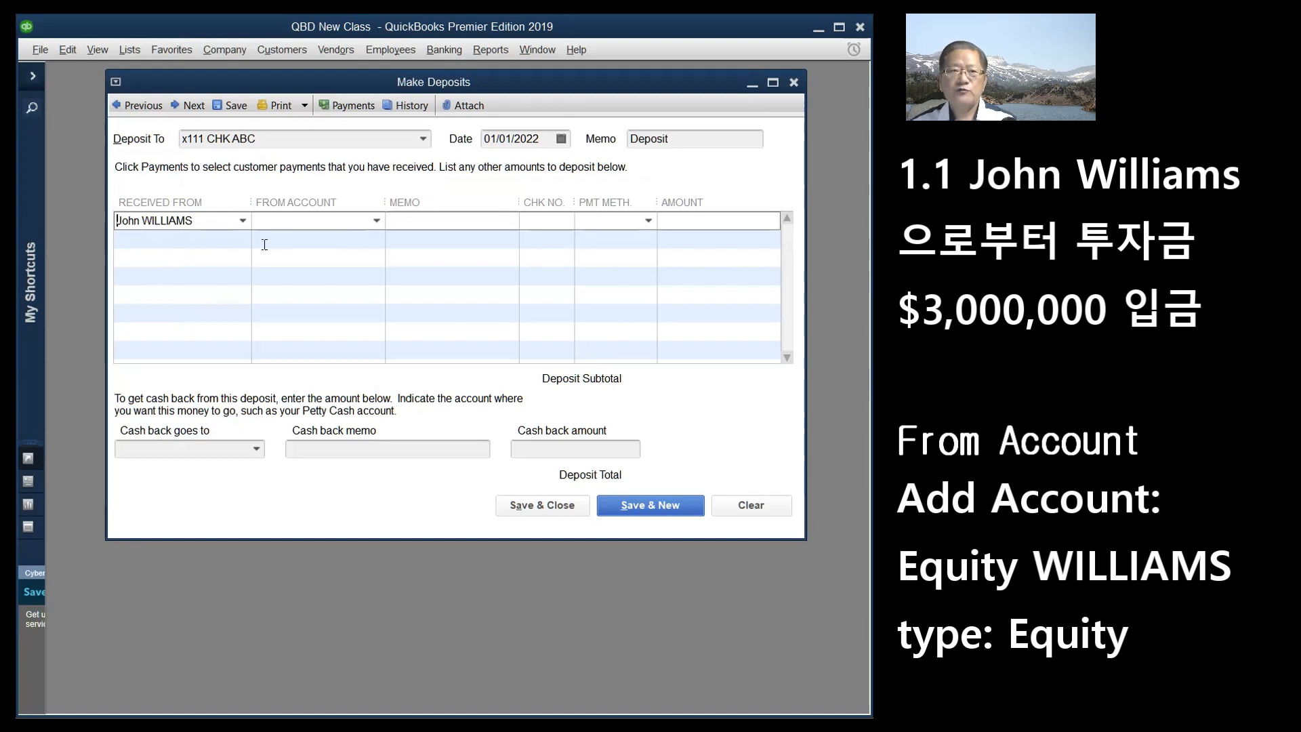
left_click(376, 221)
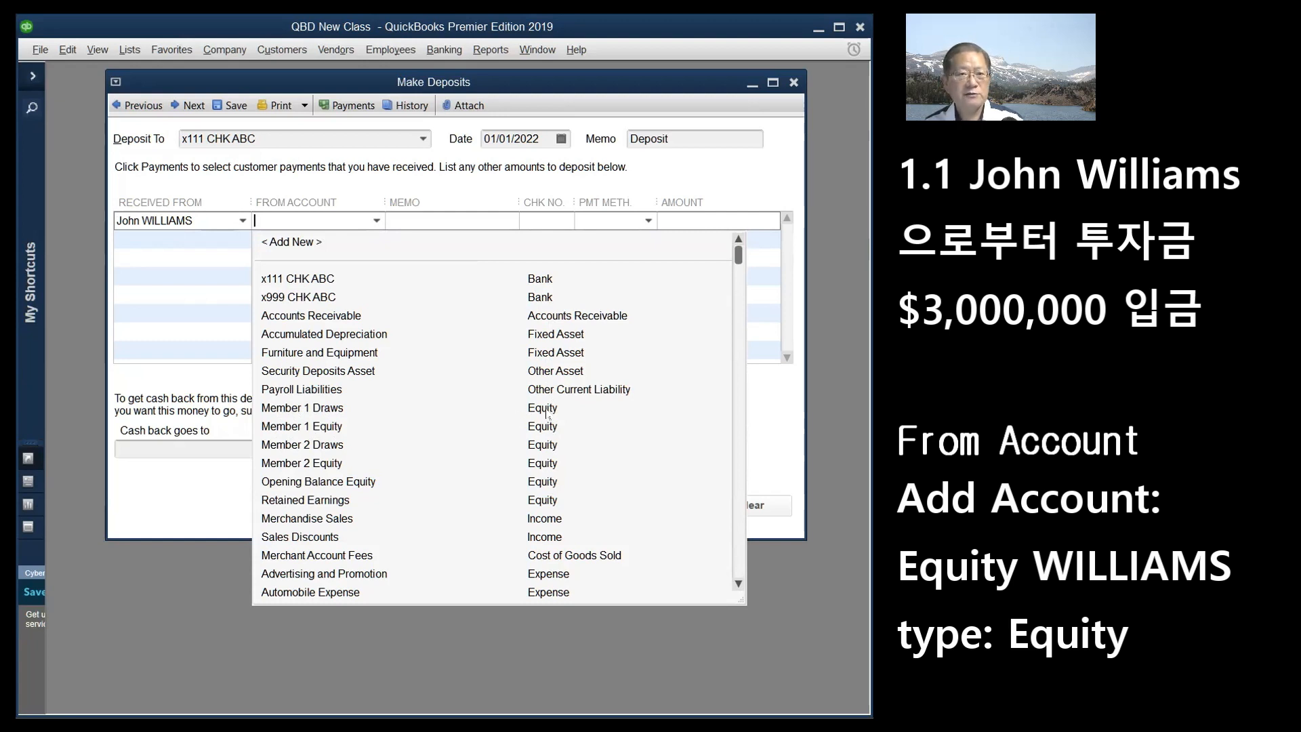
- Add a new Equity-type account named Equity followed by the investor's name
left_click(298, 245)
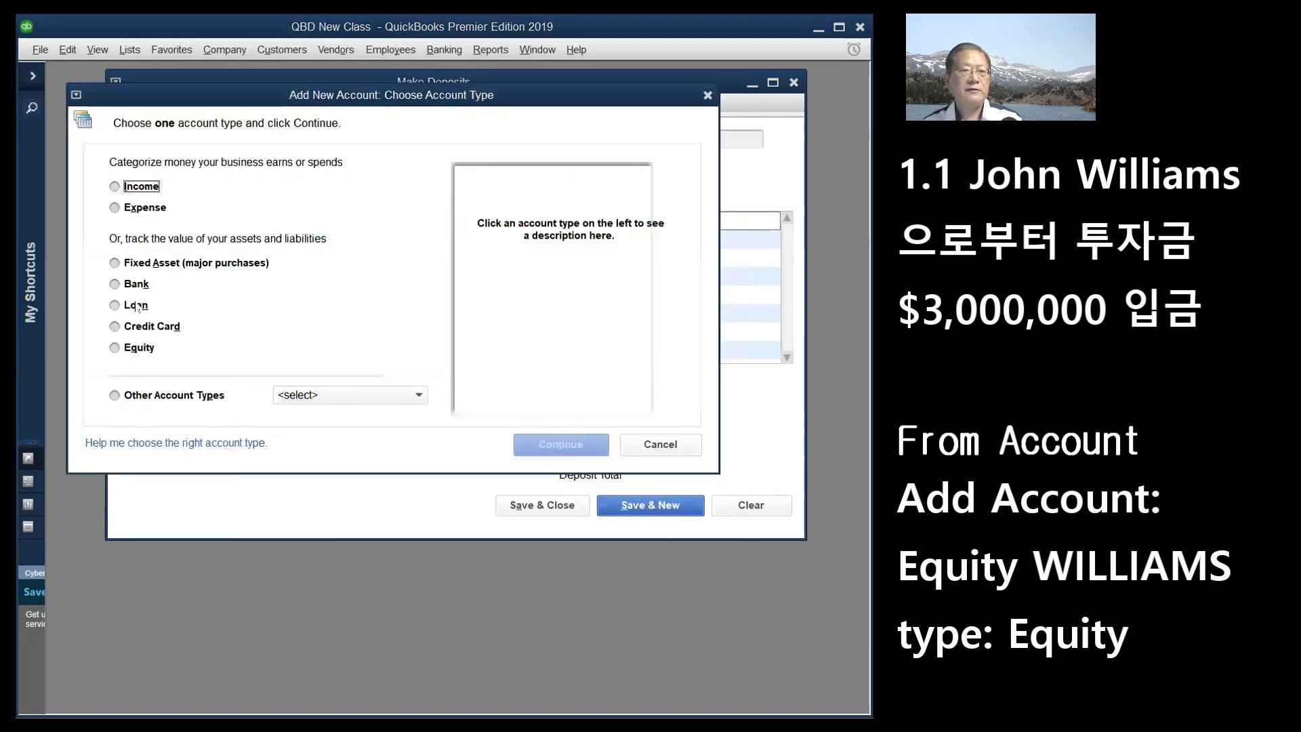
left_click(115, 347)
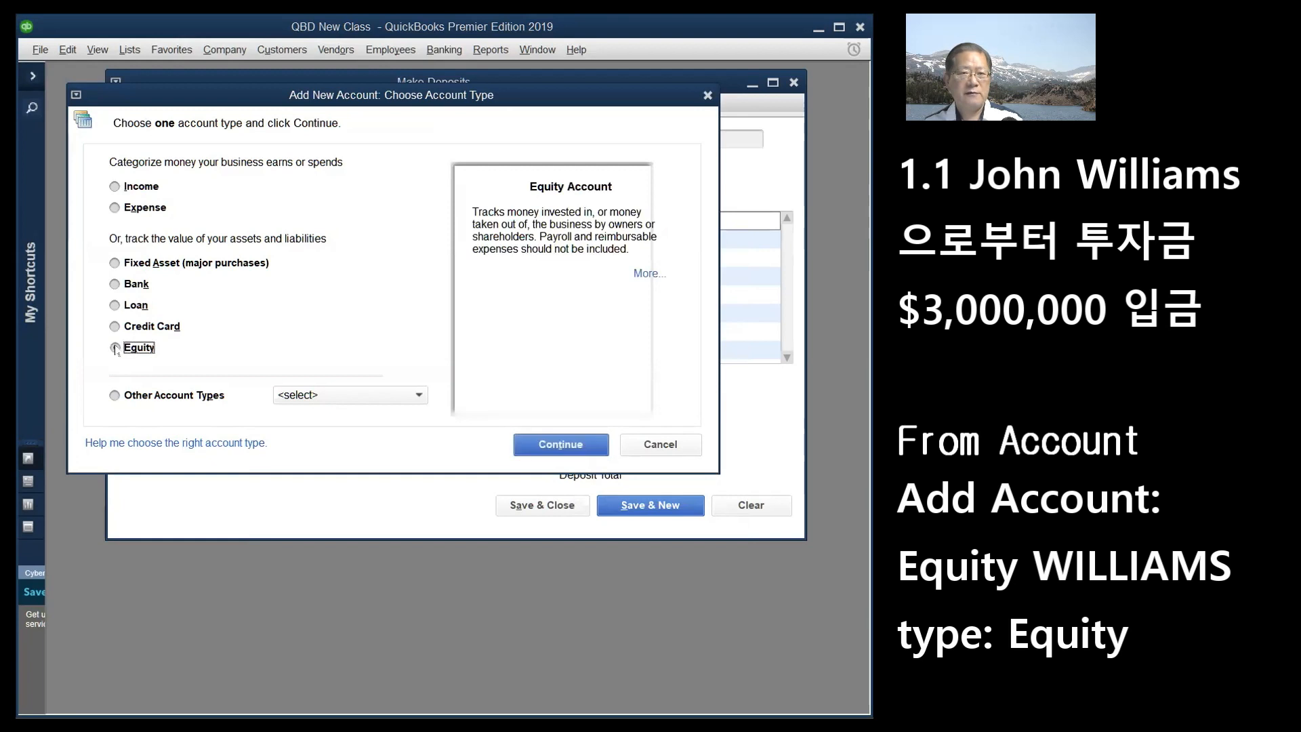
left_click(575, 444)
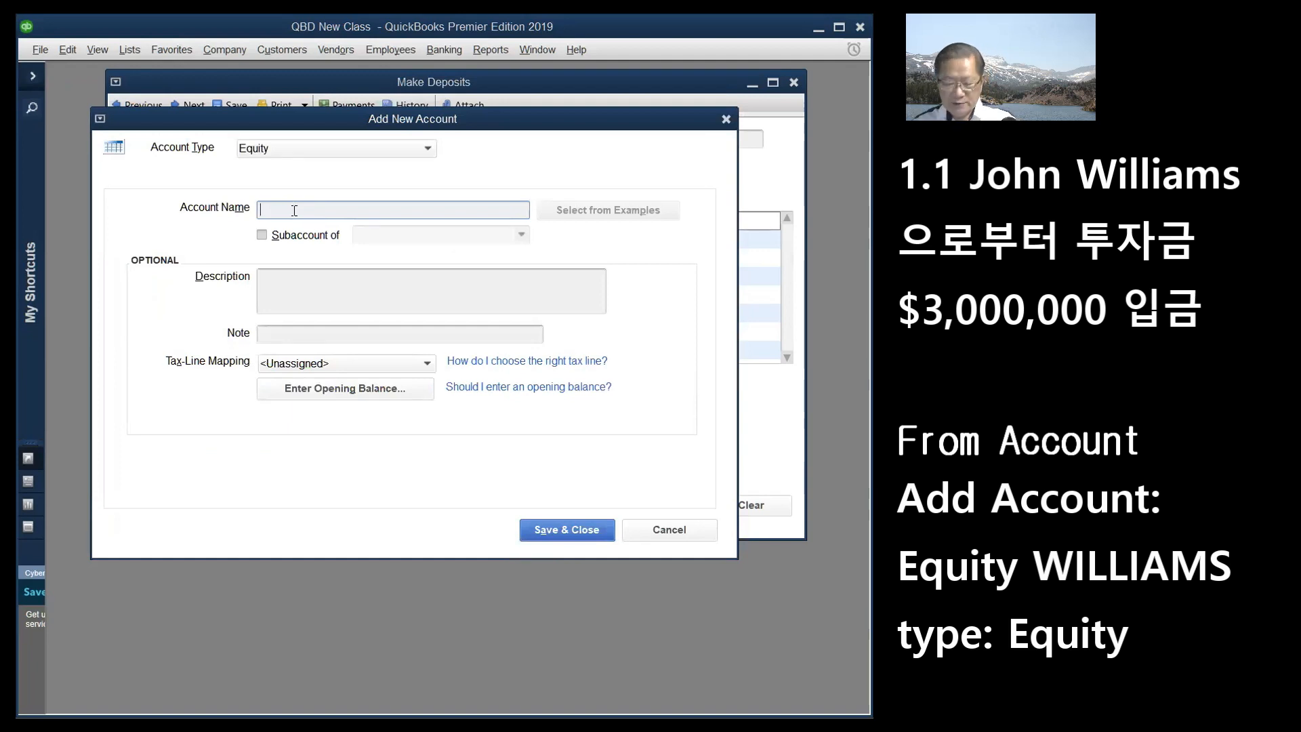
type("Equity")
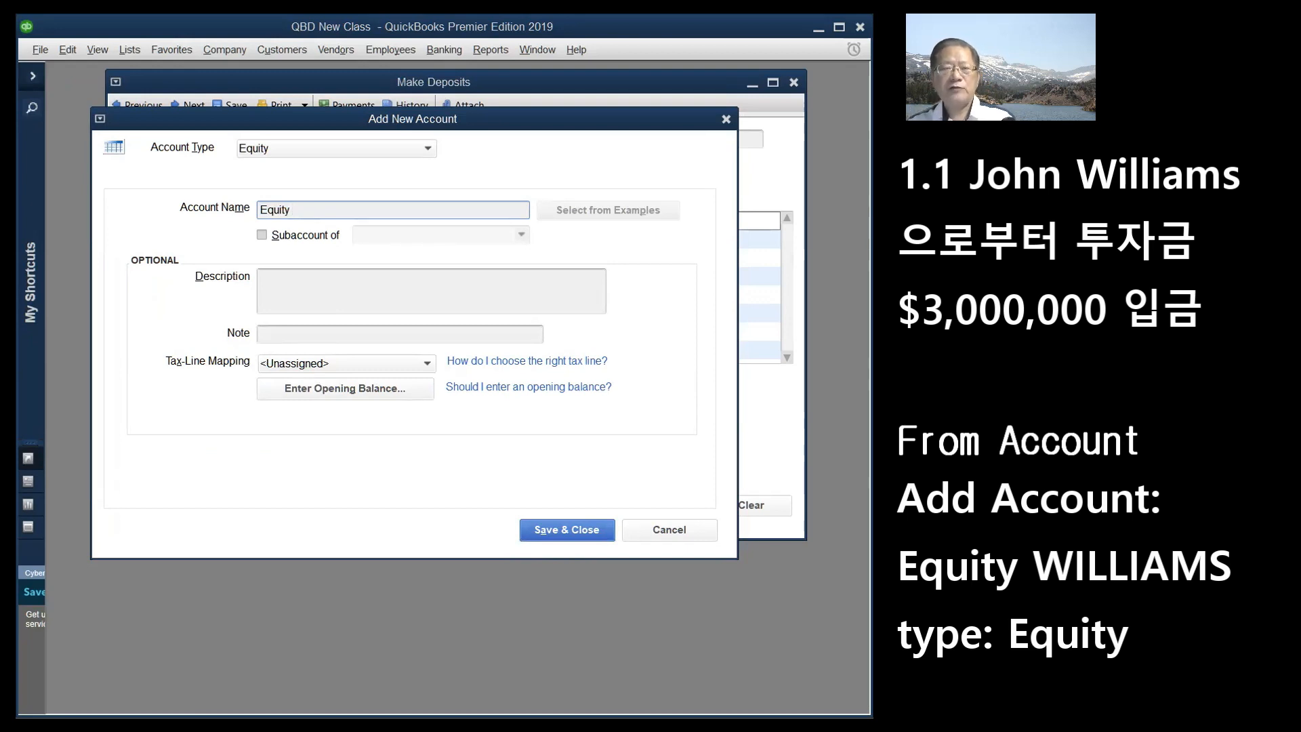
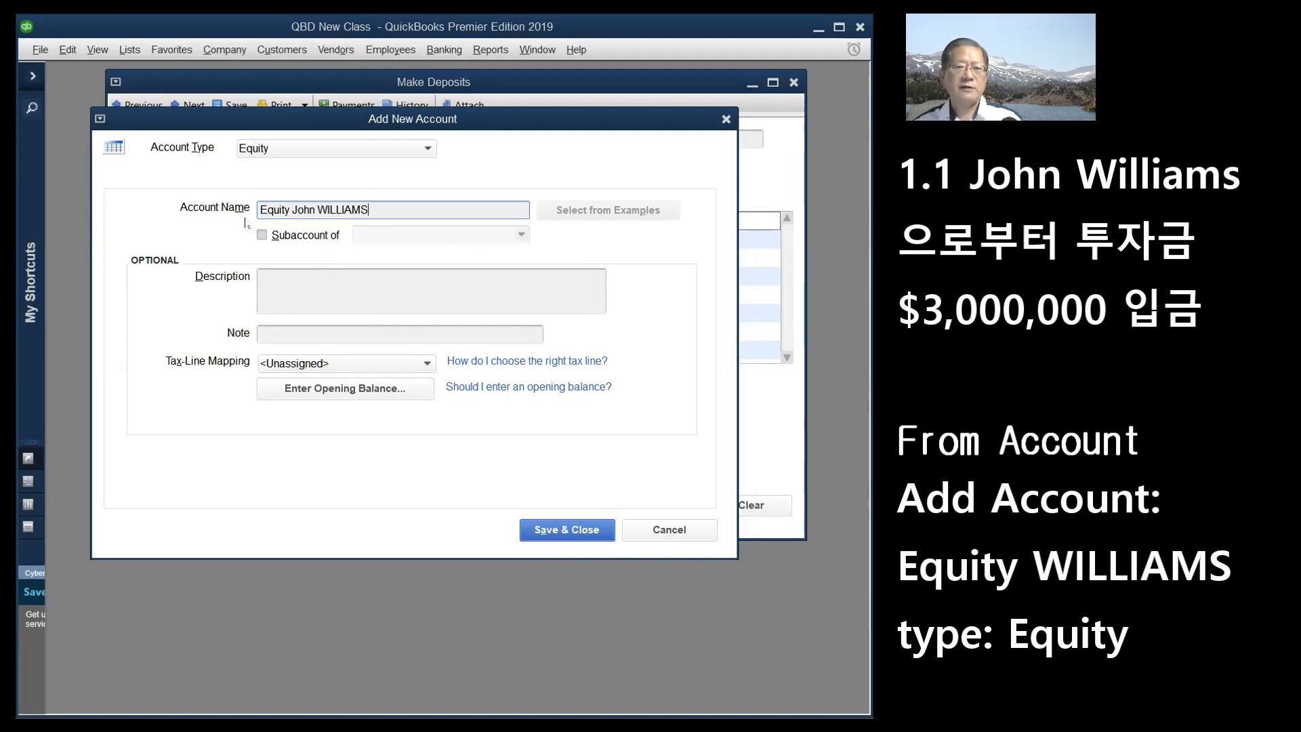
- Save the equity account and fill the row: check 2098, method Check, amount 3000000
left_click(575, 532)
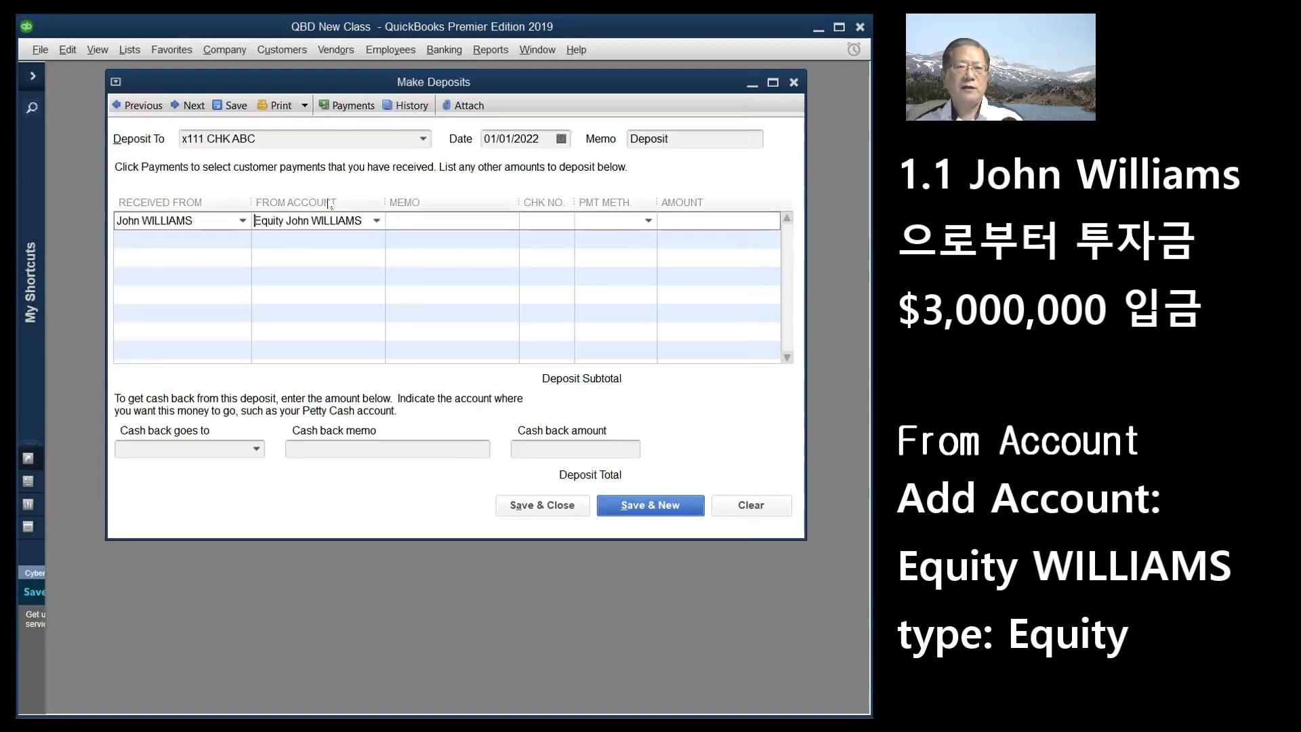
left_click(528, 227)
type("20")
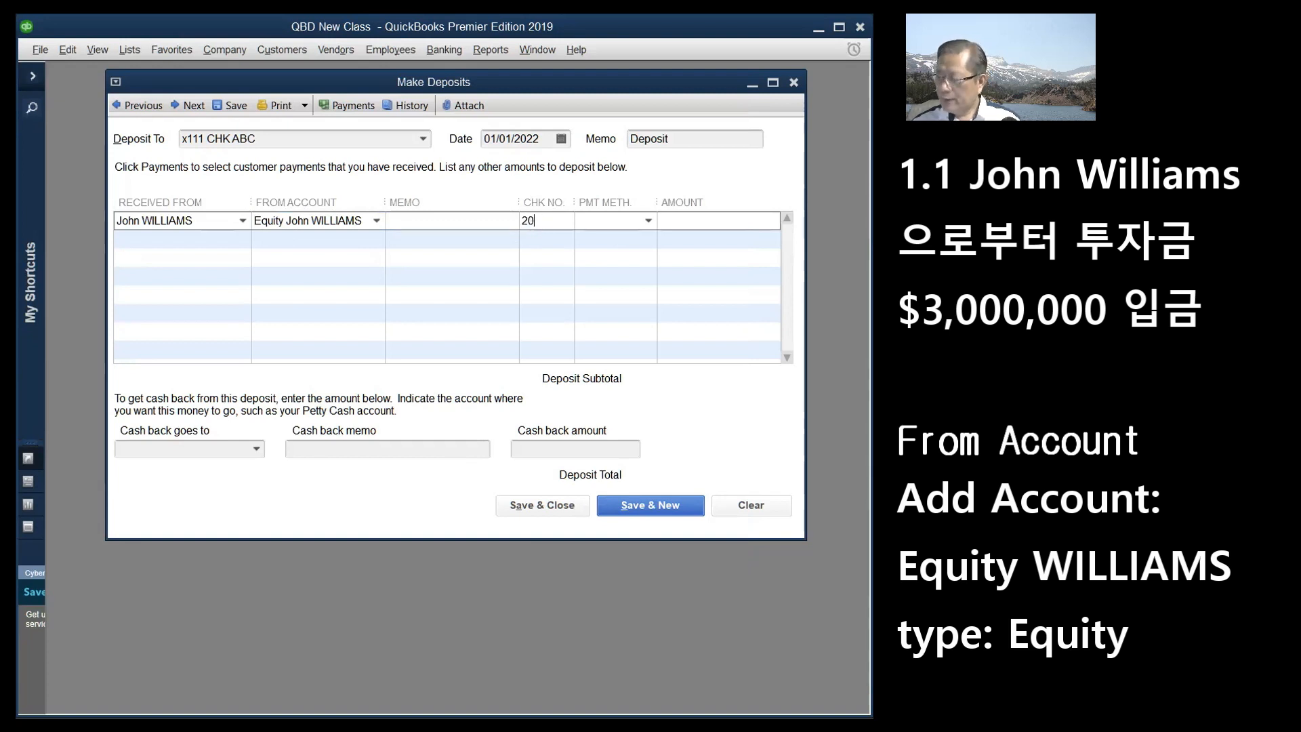
type("98")
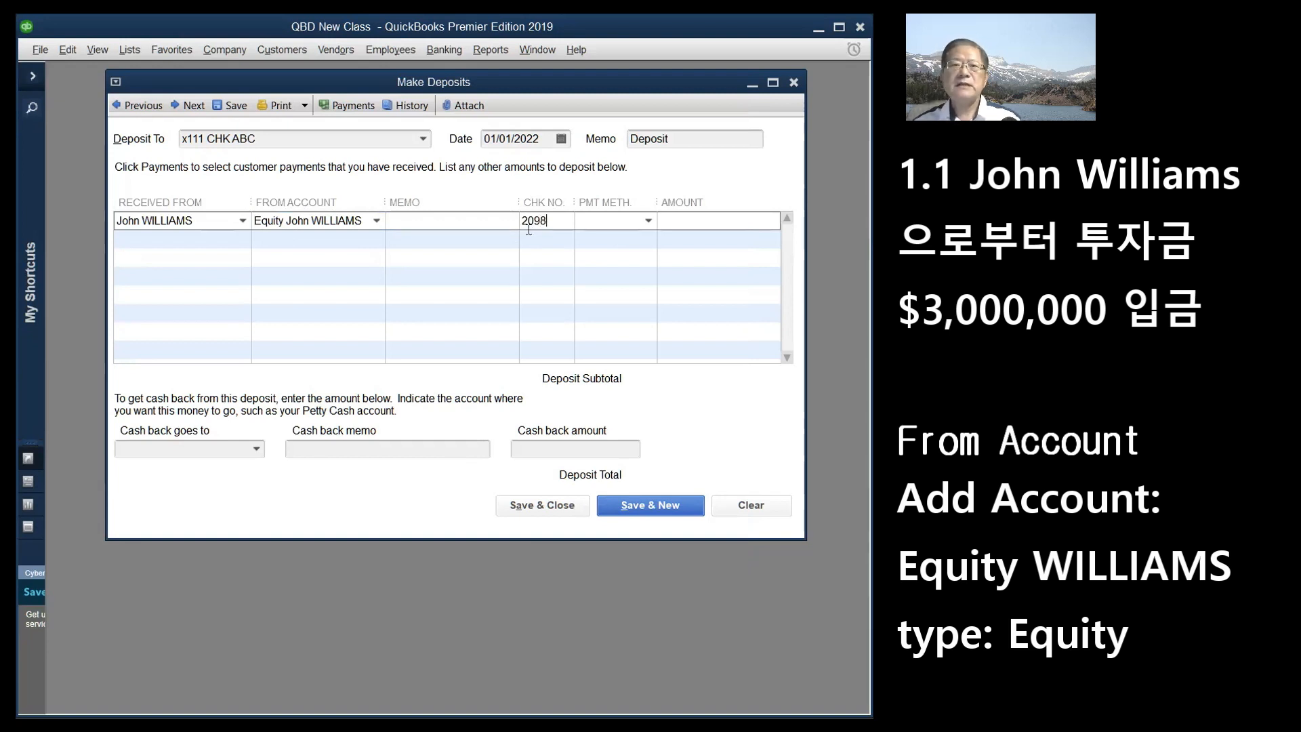
left_click(649, 222)
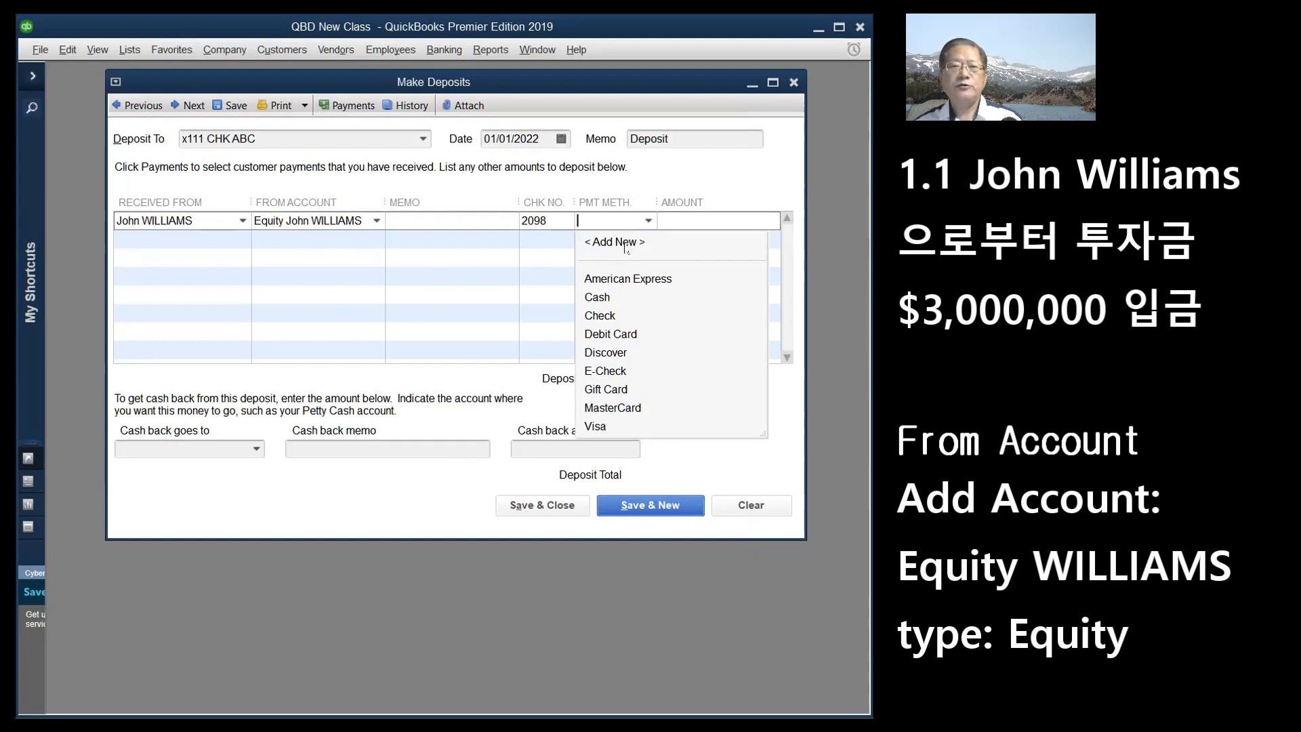
left_click(600, 316)
left_click(689, 221)
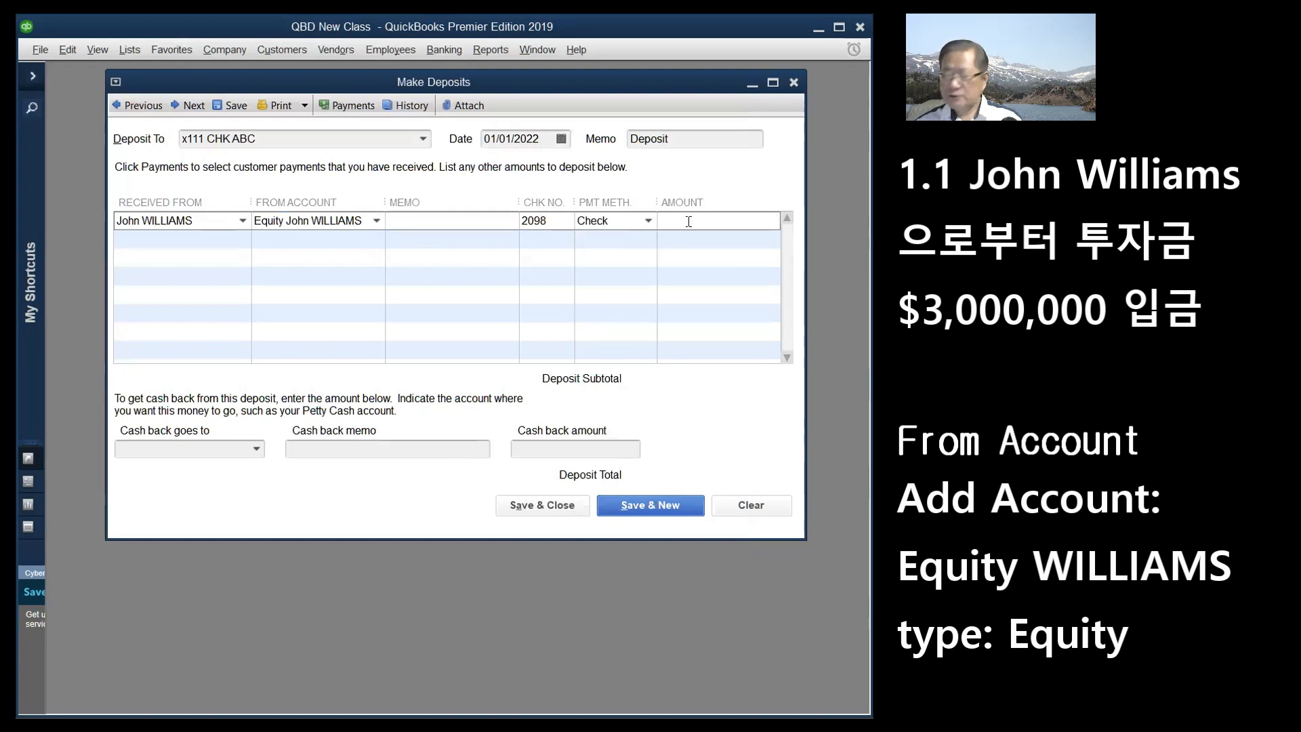
type("3000000")
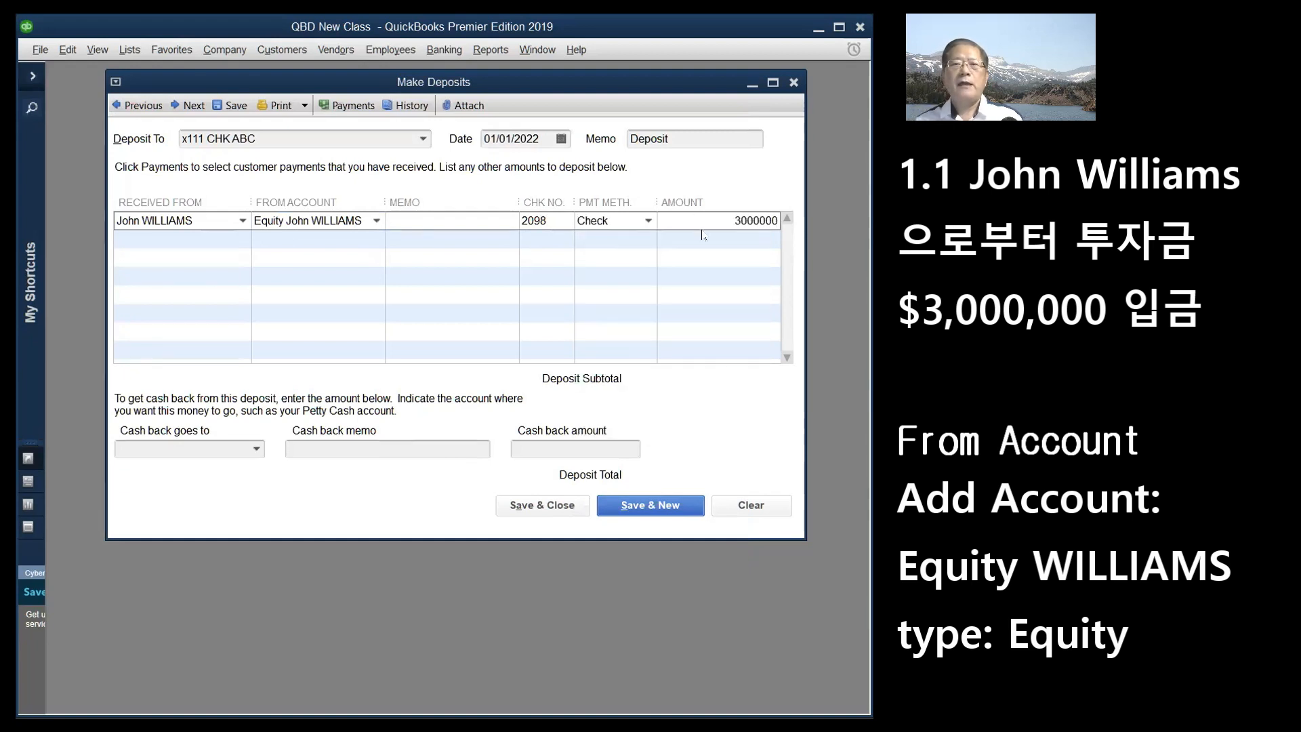
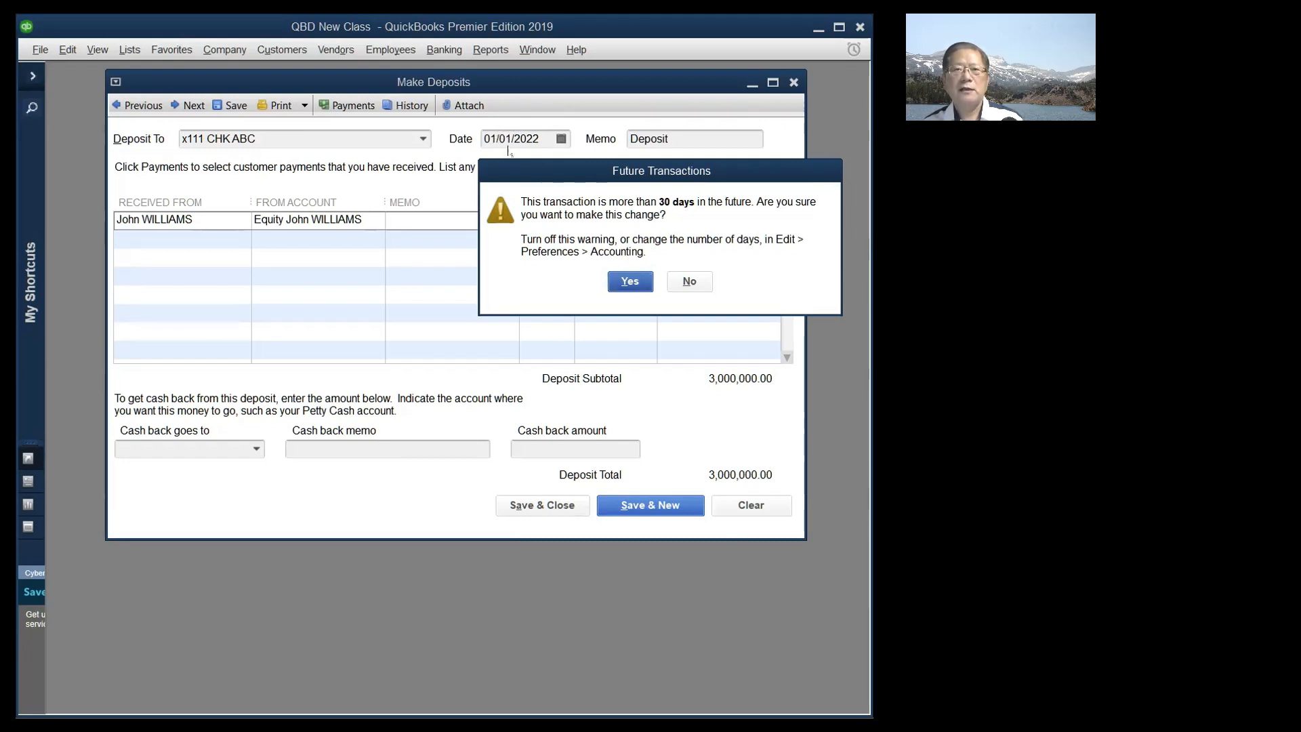
- Accept the future-date warning to save the $3,000,000.00 deposit dated 01/01/2022
left_click(624, 283)
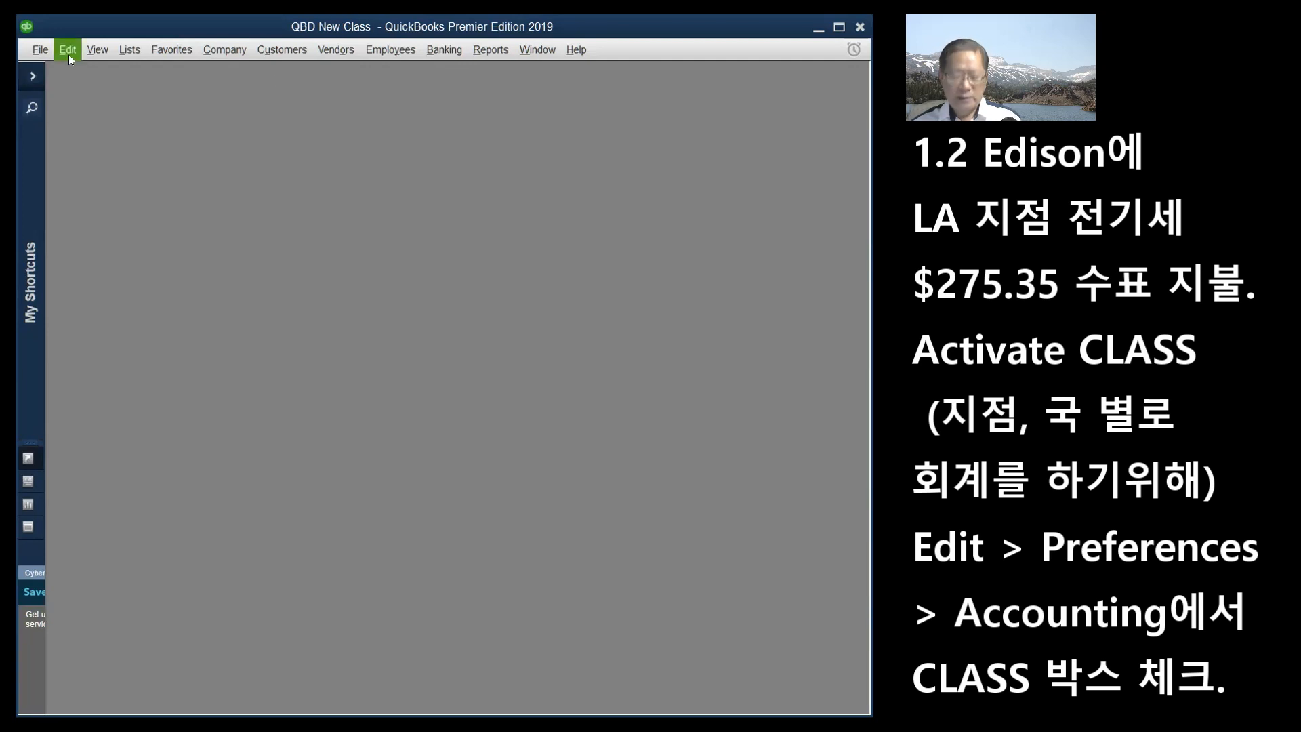
- Open Edit > Preferences and show the Accounting Company Preferences tab
key("ctrl")
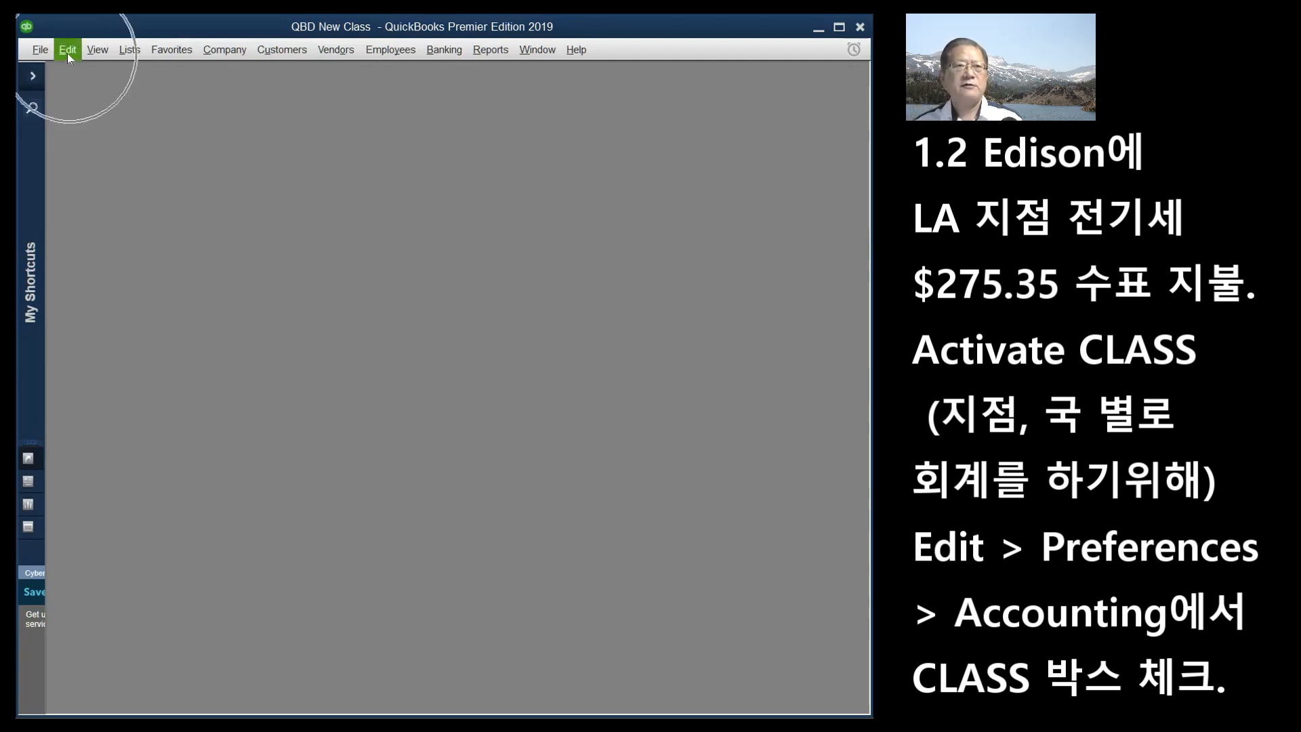
left_click(65, 52)
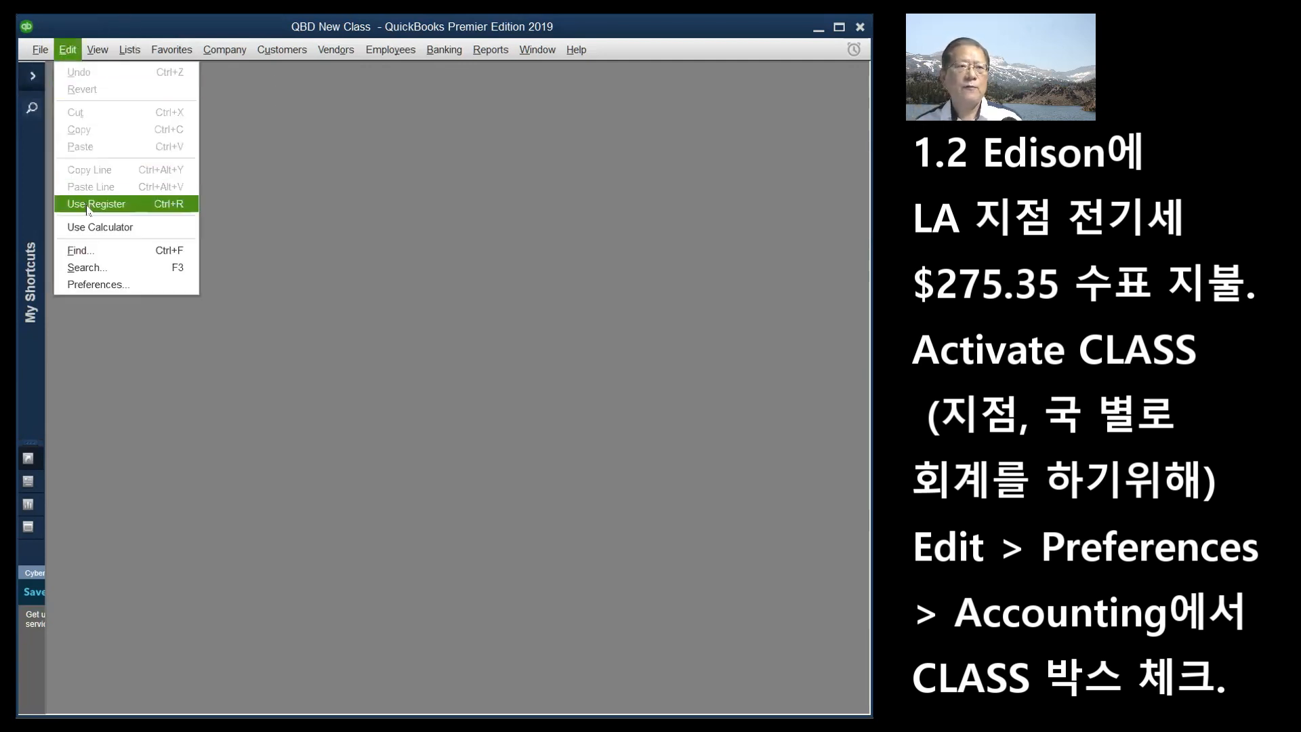
left_click(90, 285)
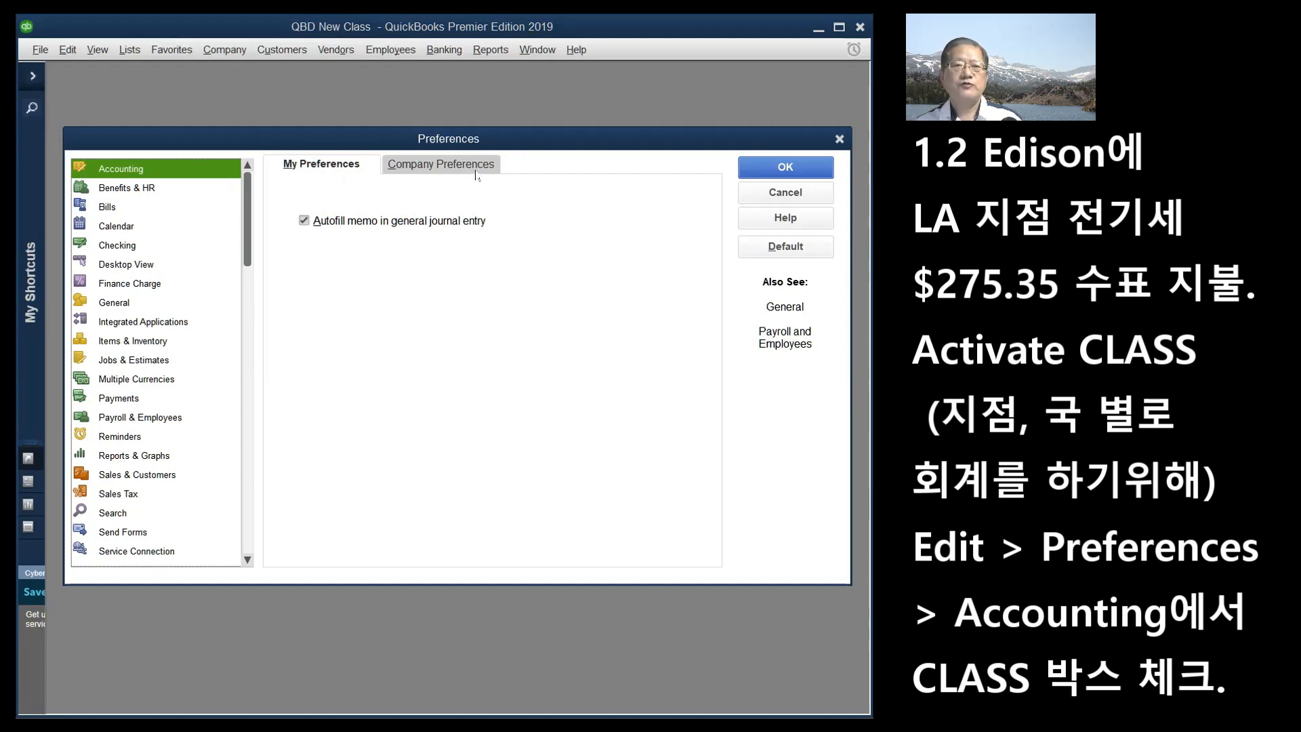
left_click(449, 167)
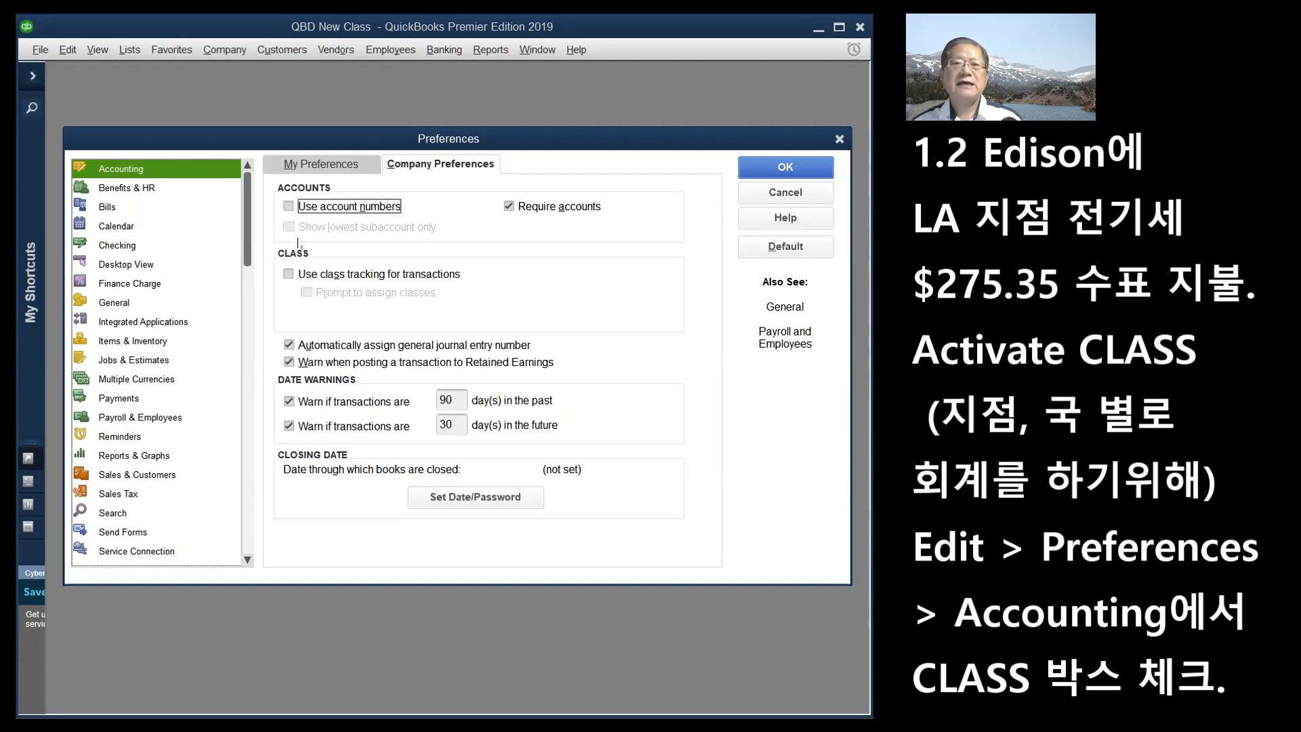
- Tick 'Use class tracking for transactions', leaving 'Prompt to assign classes' checked
left_click(288, 274)
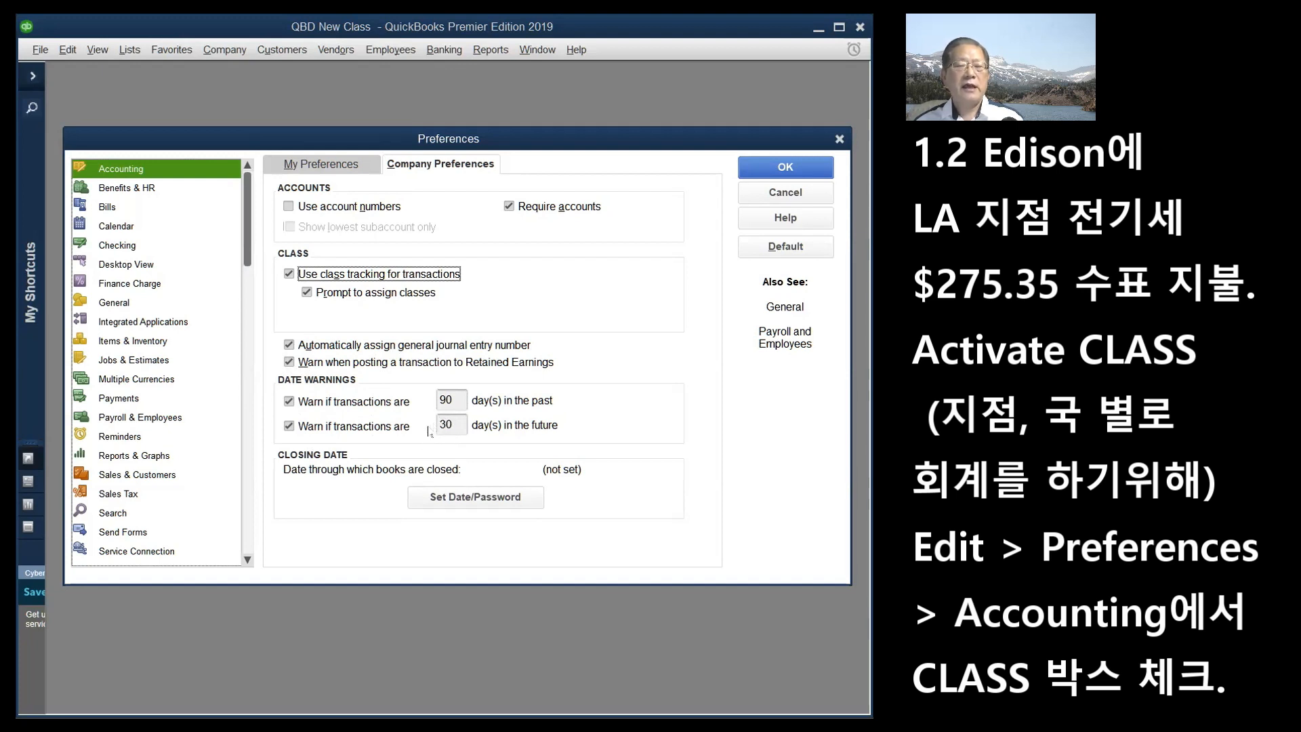
left_click_drag(453, 429, 412, 428)
left_click(464, 429)
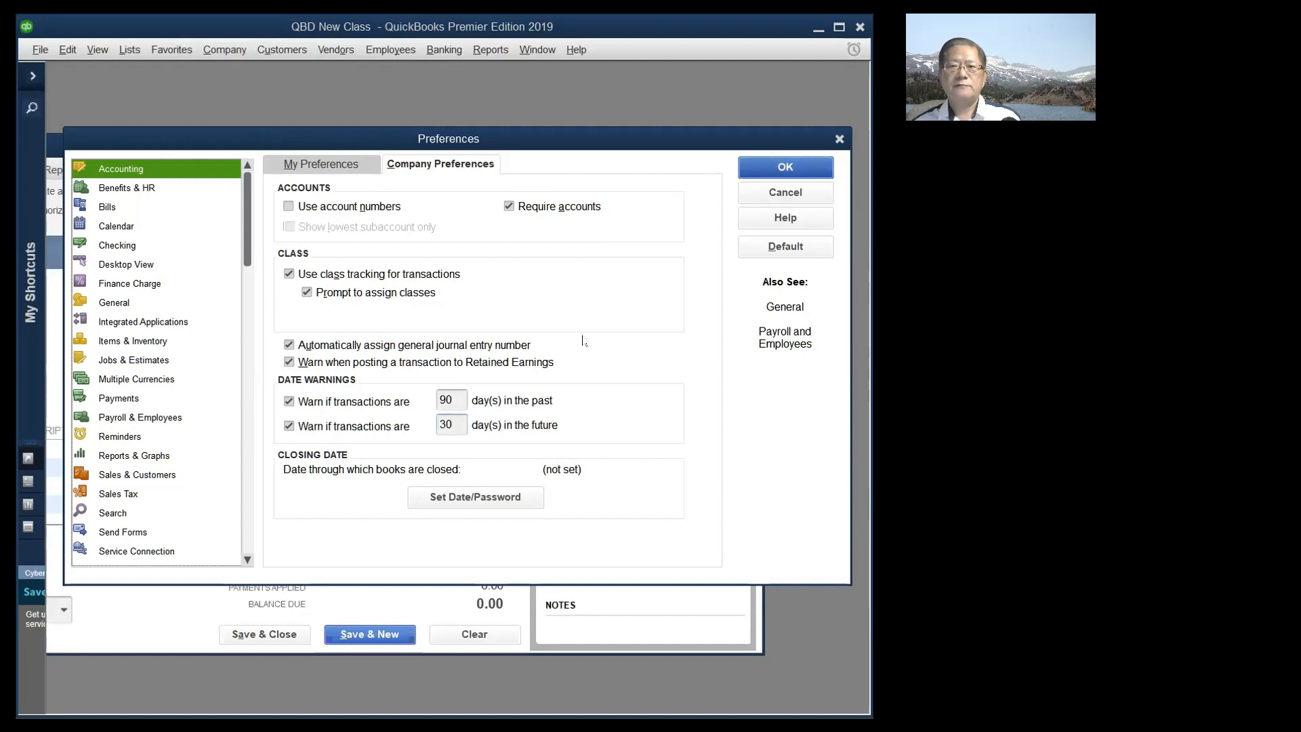
- Apply the preferences, then check the Create Invoices form for its CLASS field and column
key("Return")
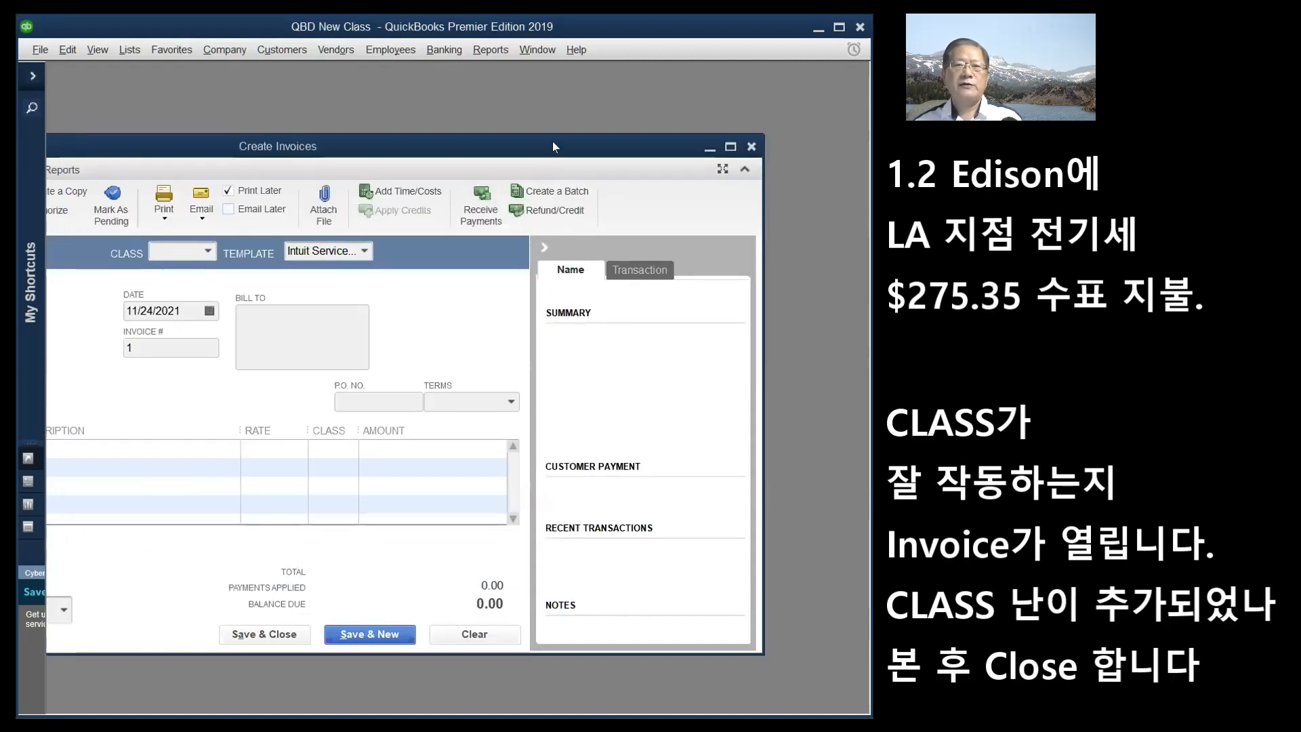
left_click_drag(552, 141, 559, 137)
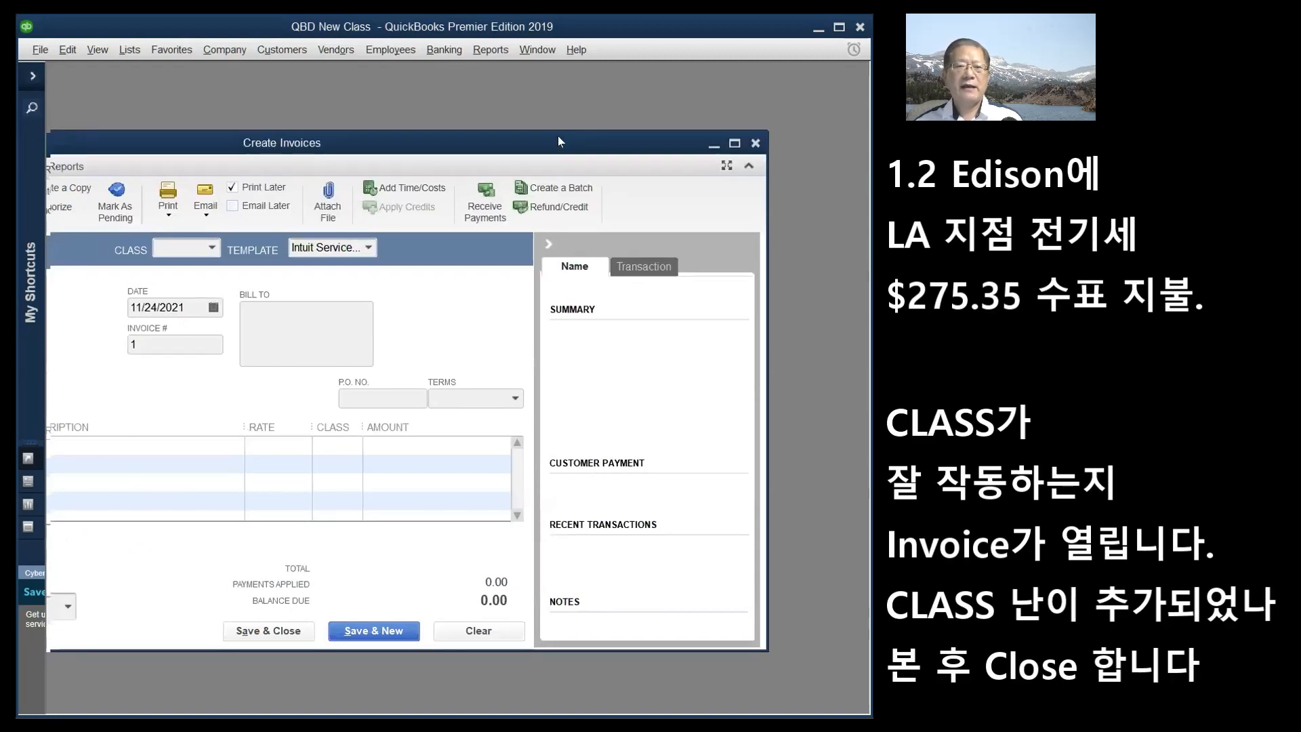
left_click_drag(558, 141, 651, 81)
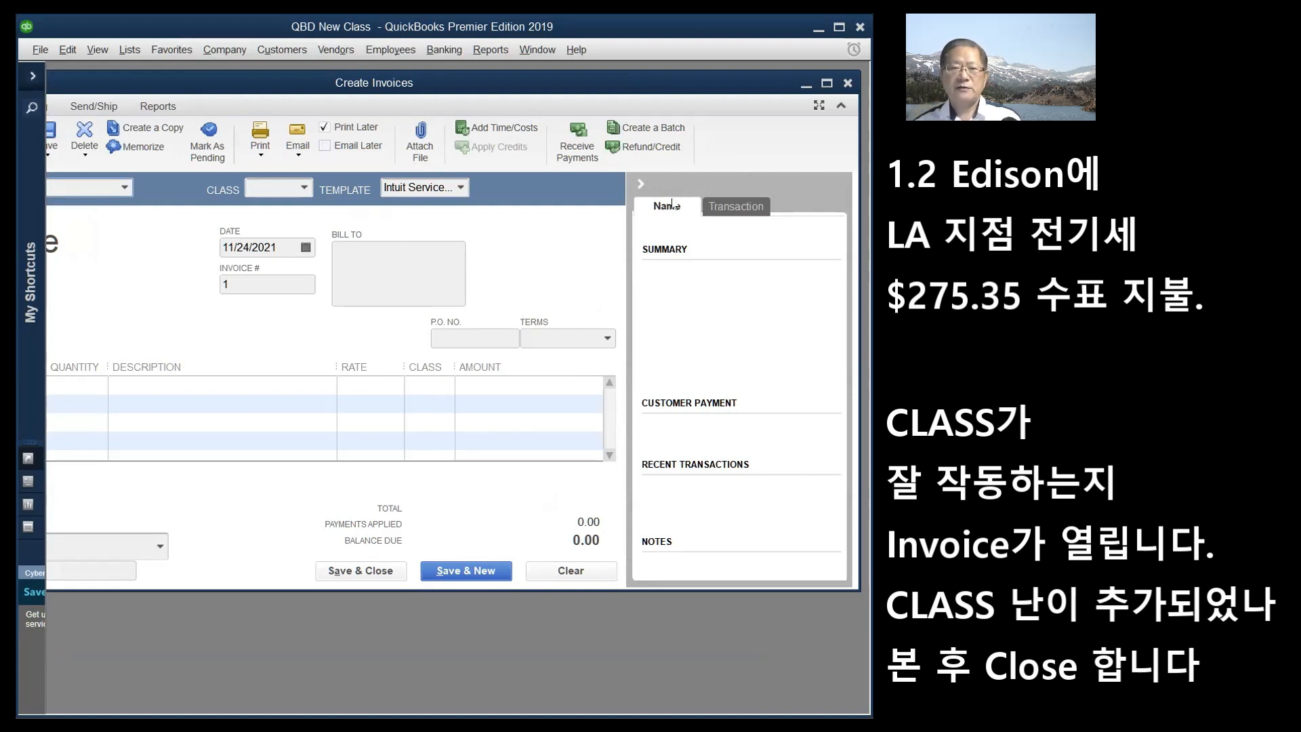
left_click(641, 185)
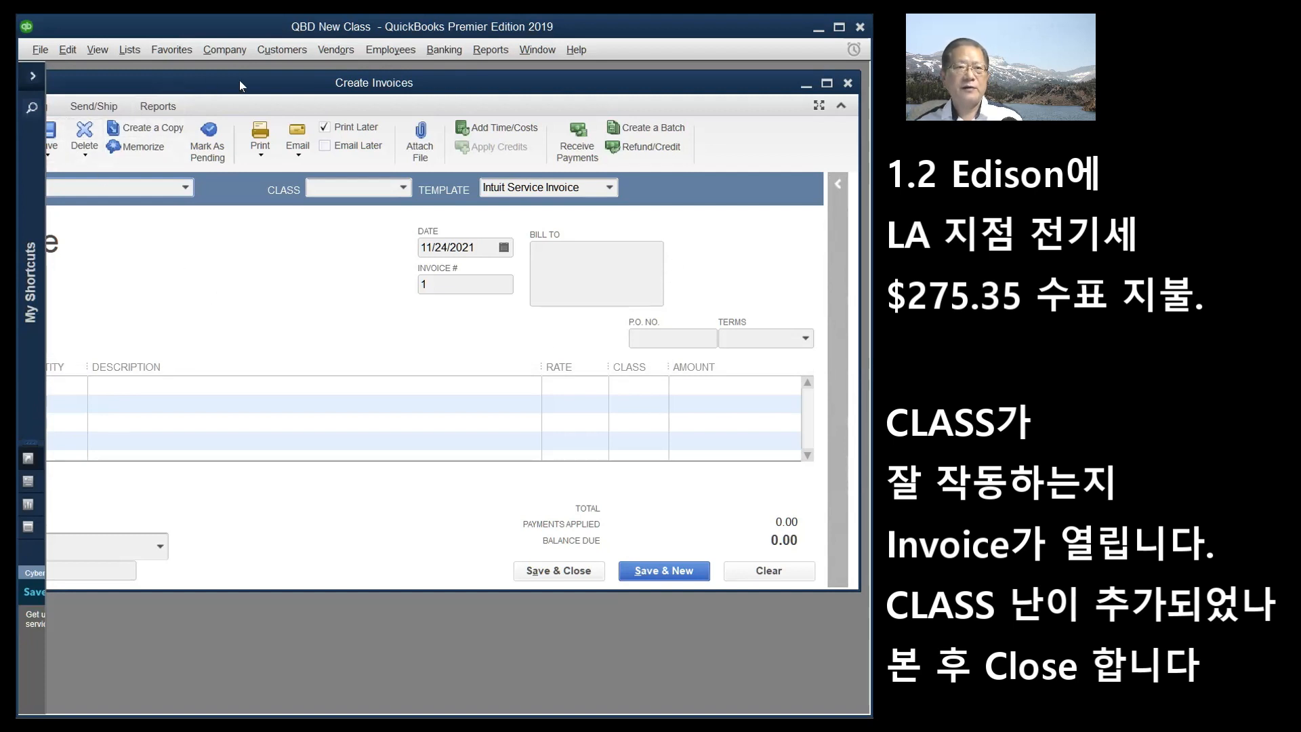
- Reposition and resize the invoice window, then close it without saving
left_click_drag(210, 86, 352, 105)
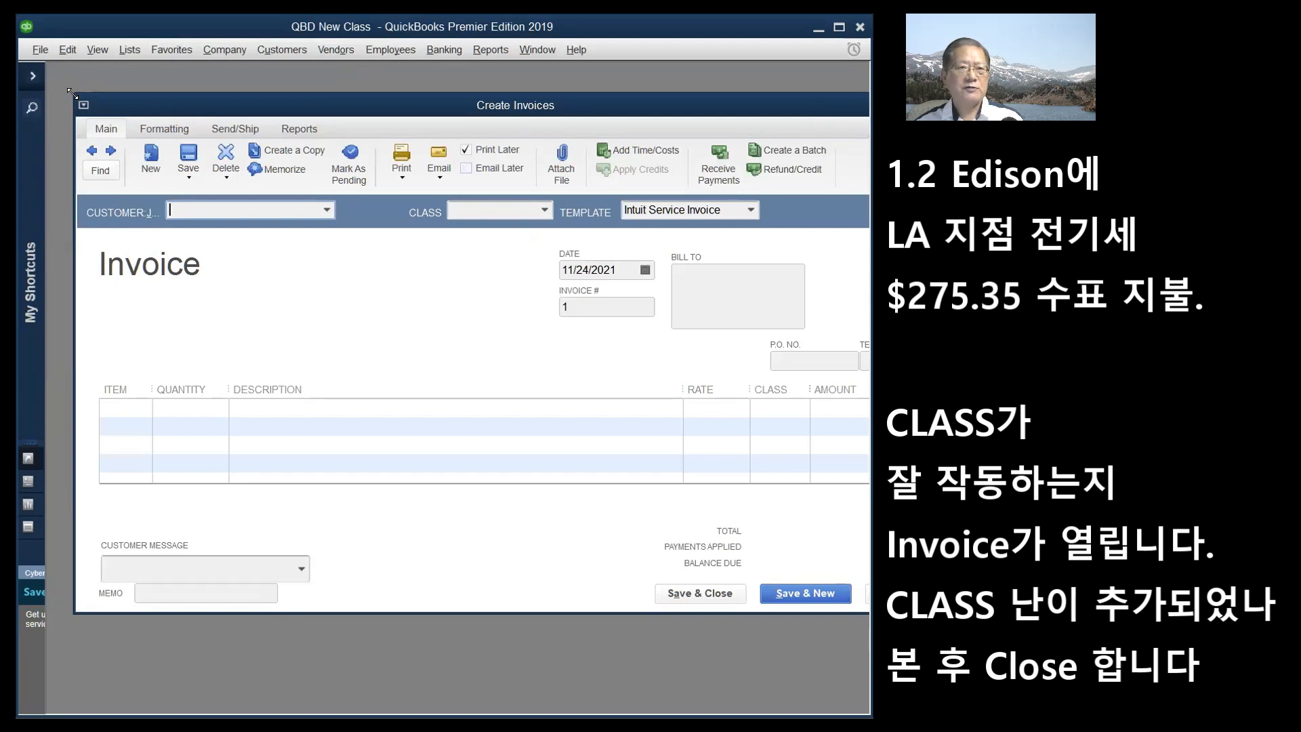
left_click_drag(72, 92, 274, 93)
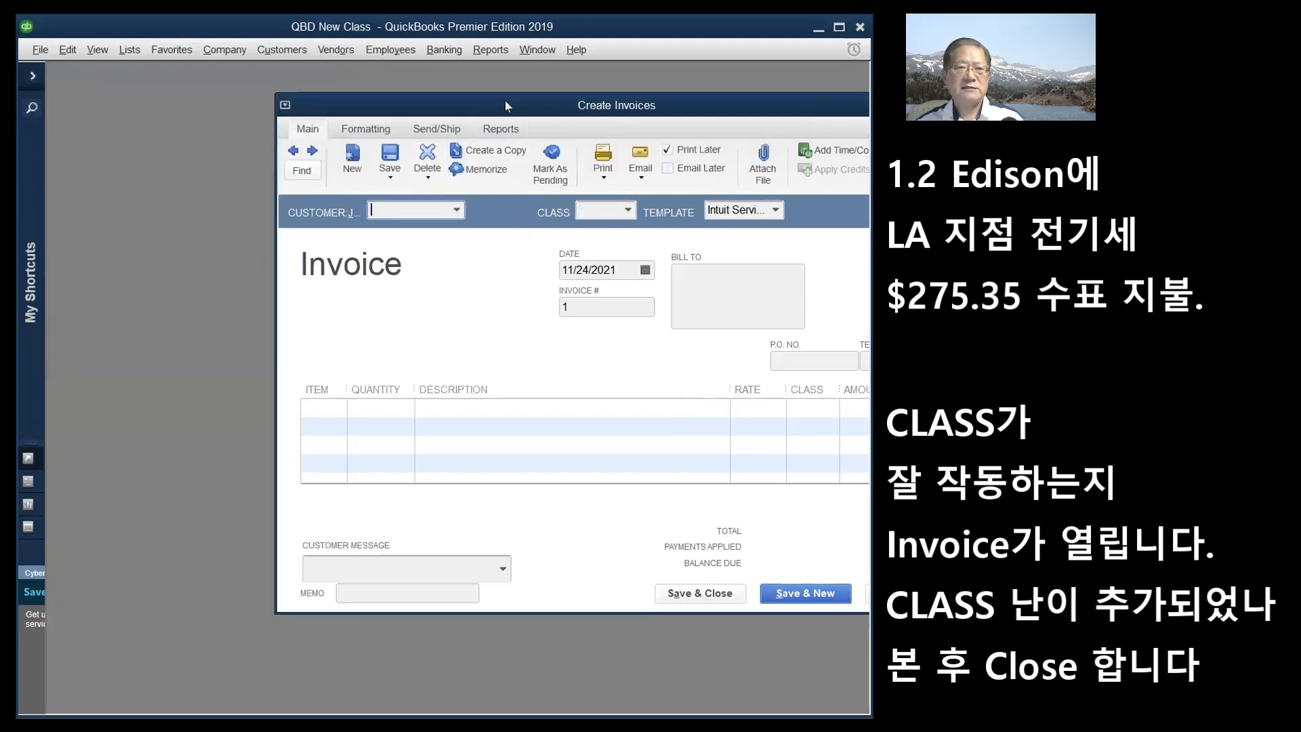
left_click_drag(505, 100, 286, 85)
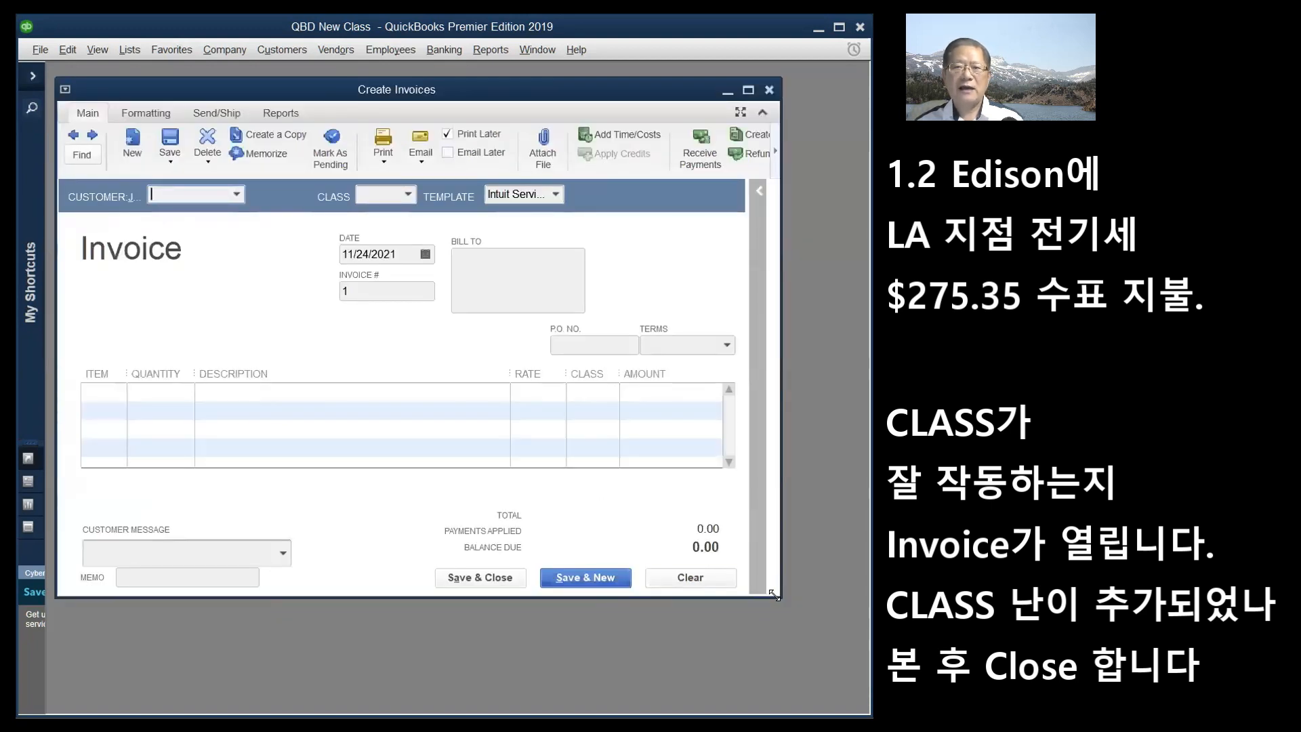
left_click_drag(774, 594, 822, 643)
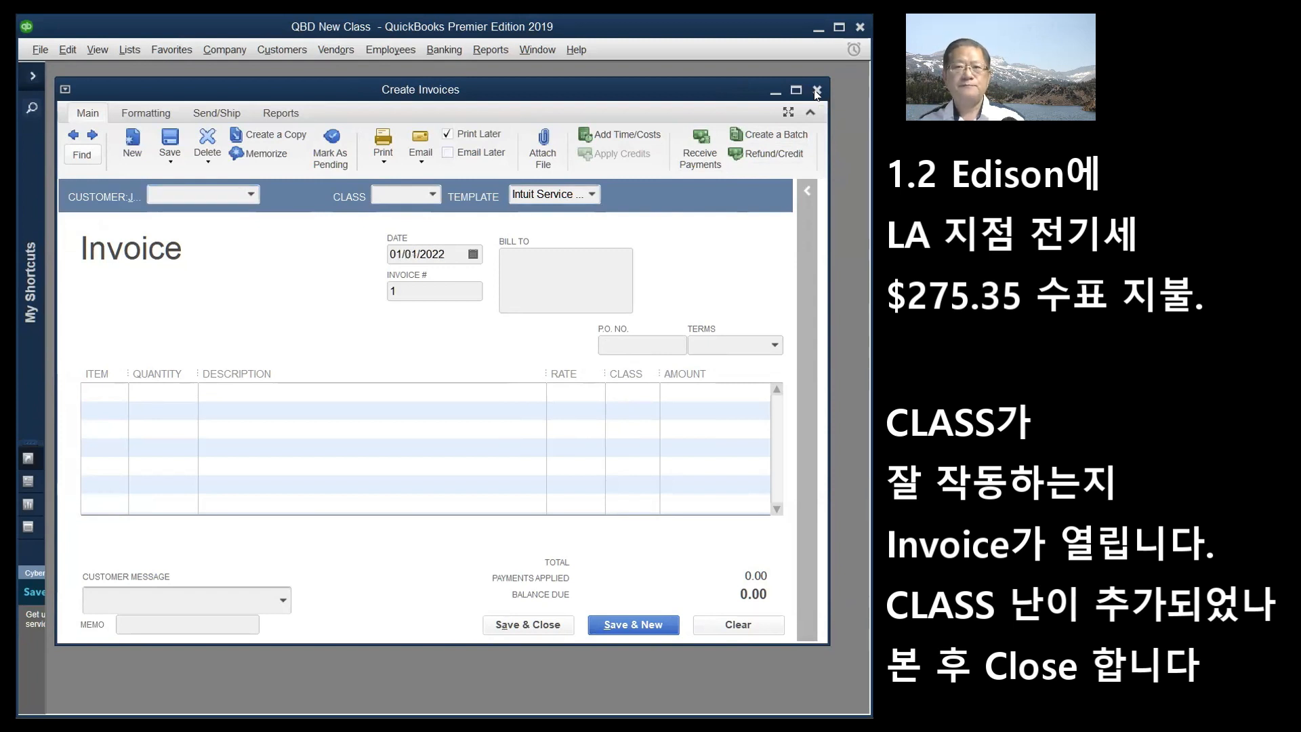
left_click(816, 91)
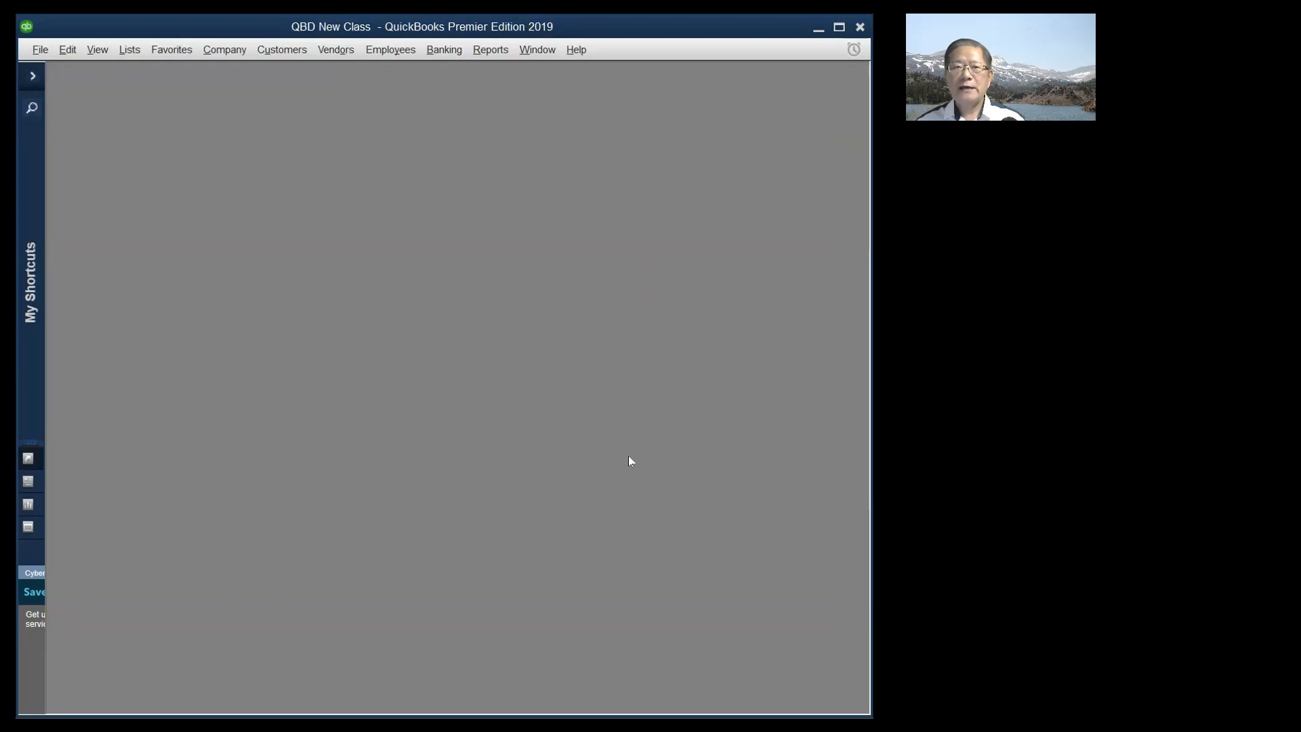
- Start a check from x111 CHK ABC dated 01/02/2022 and choose <Add New> as payee
left_click(440, 51)
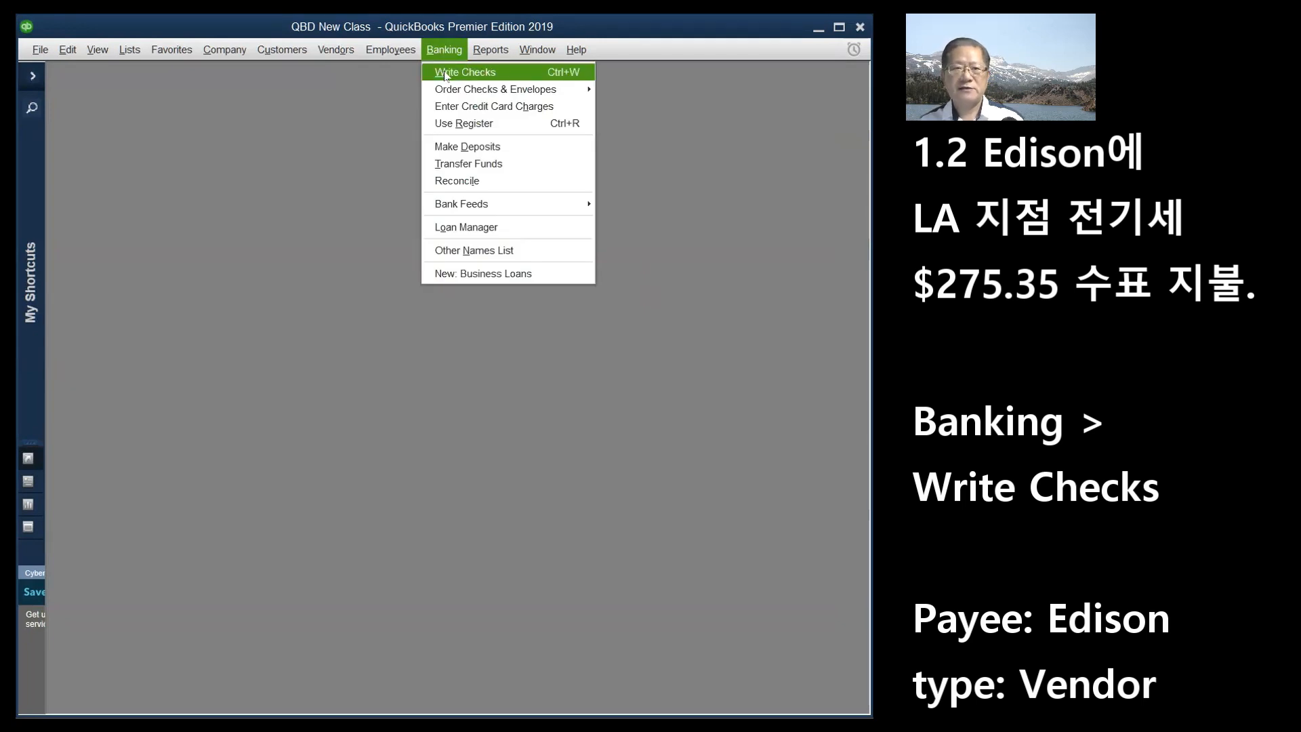
left_click(445, 73)
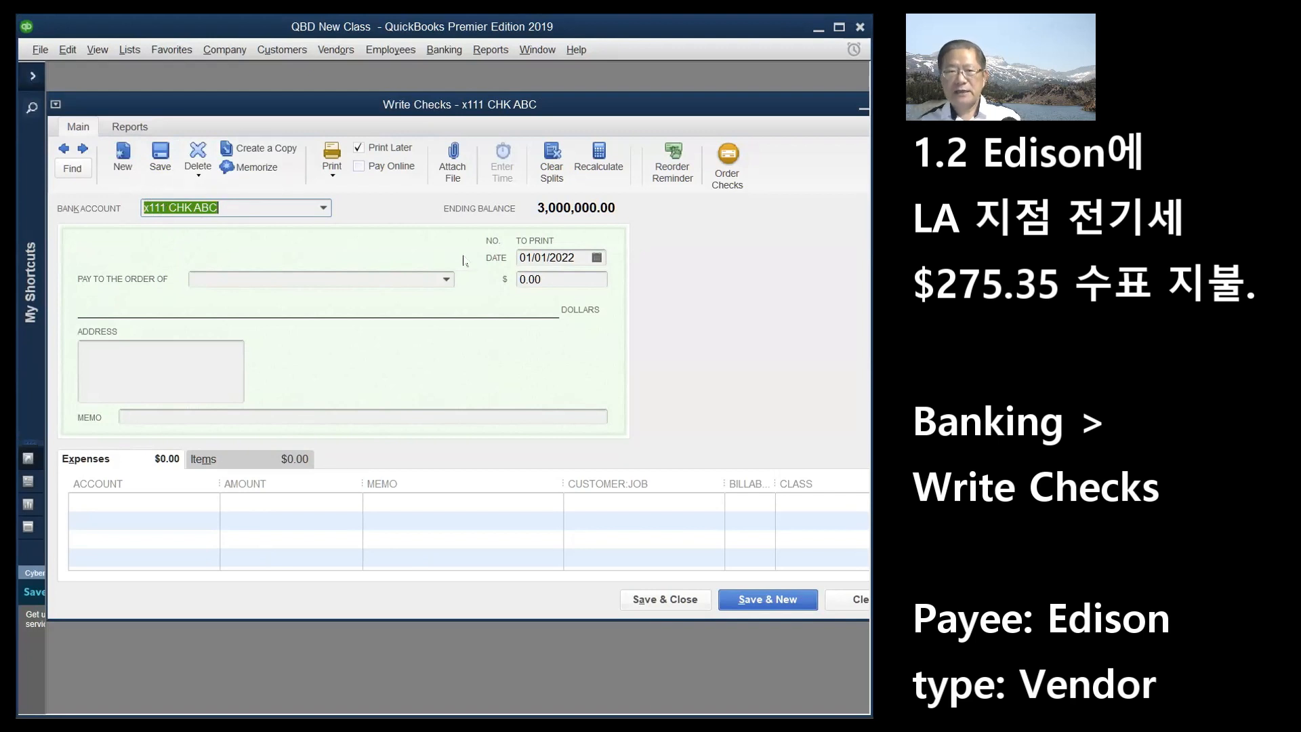
left_click(596, 259)
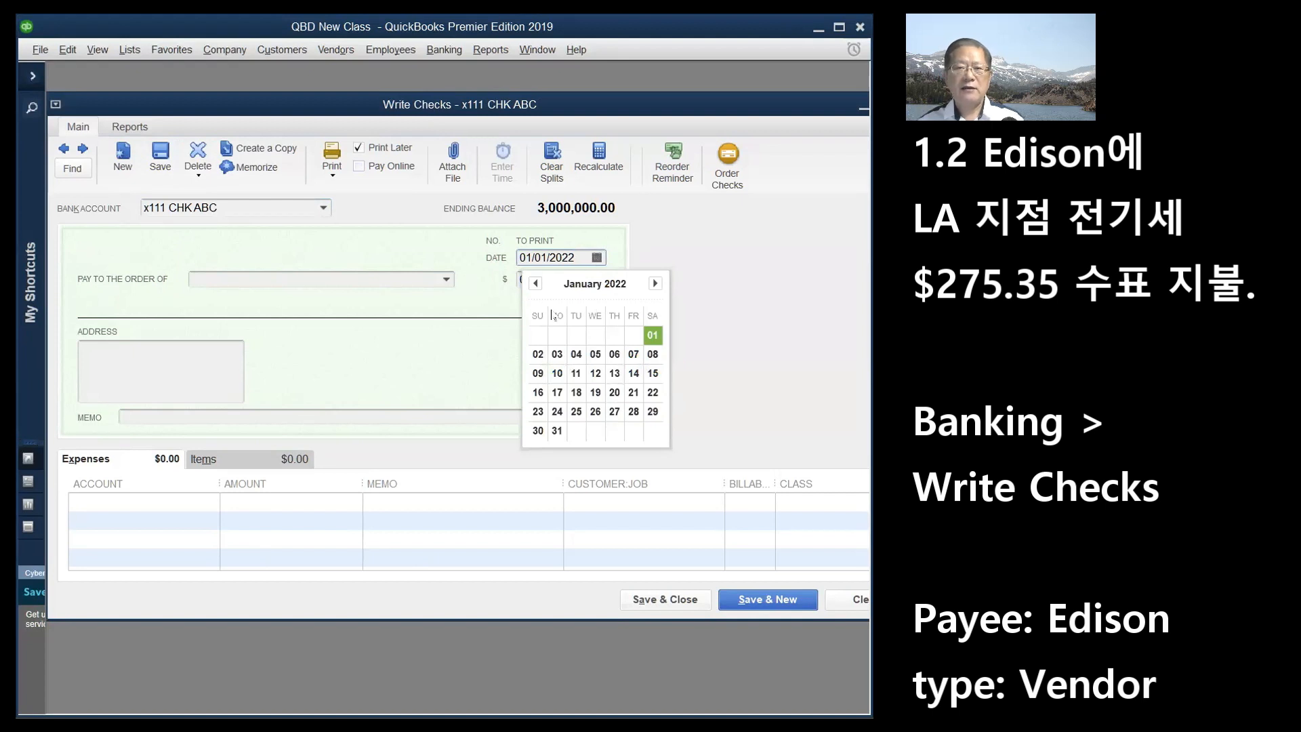
left_click(538, 354)
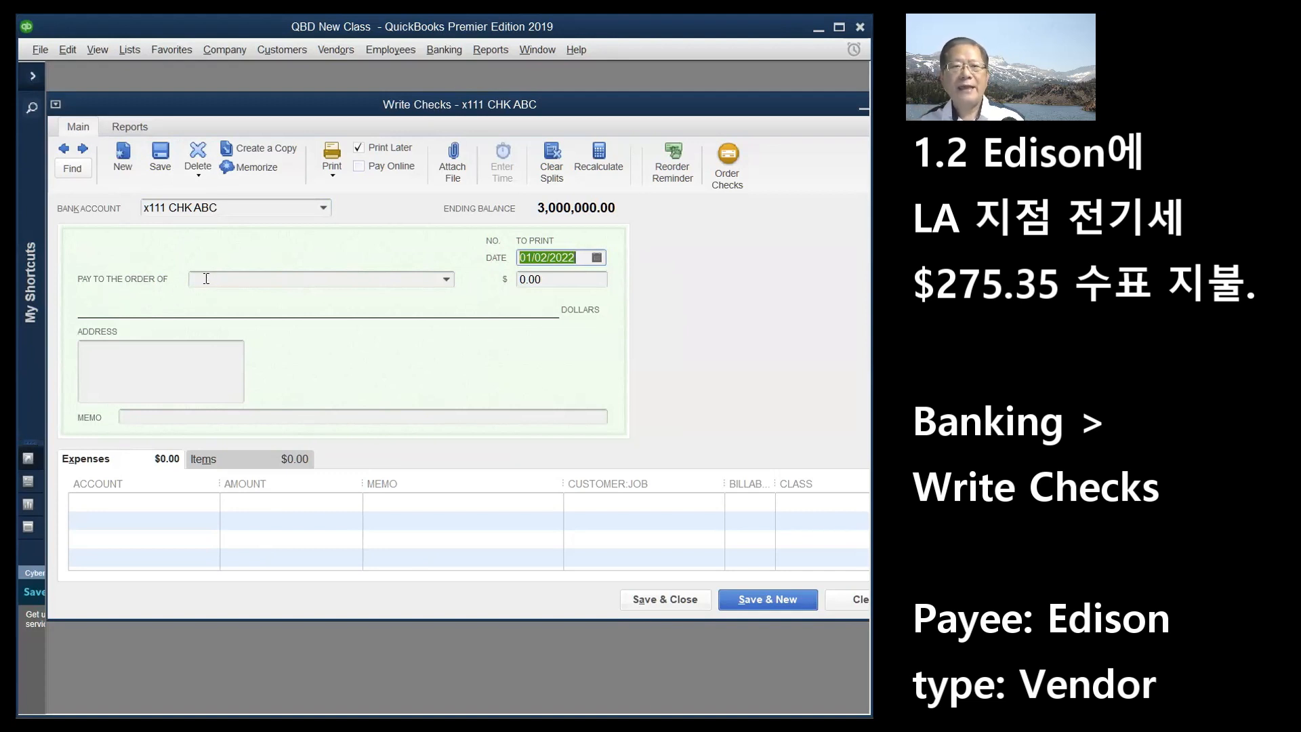
left_click(446, 280)
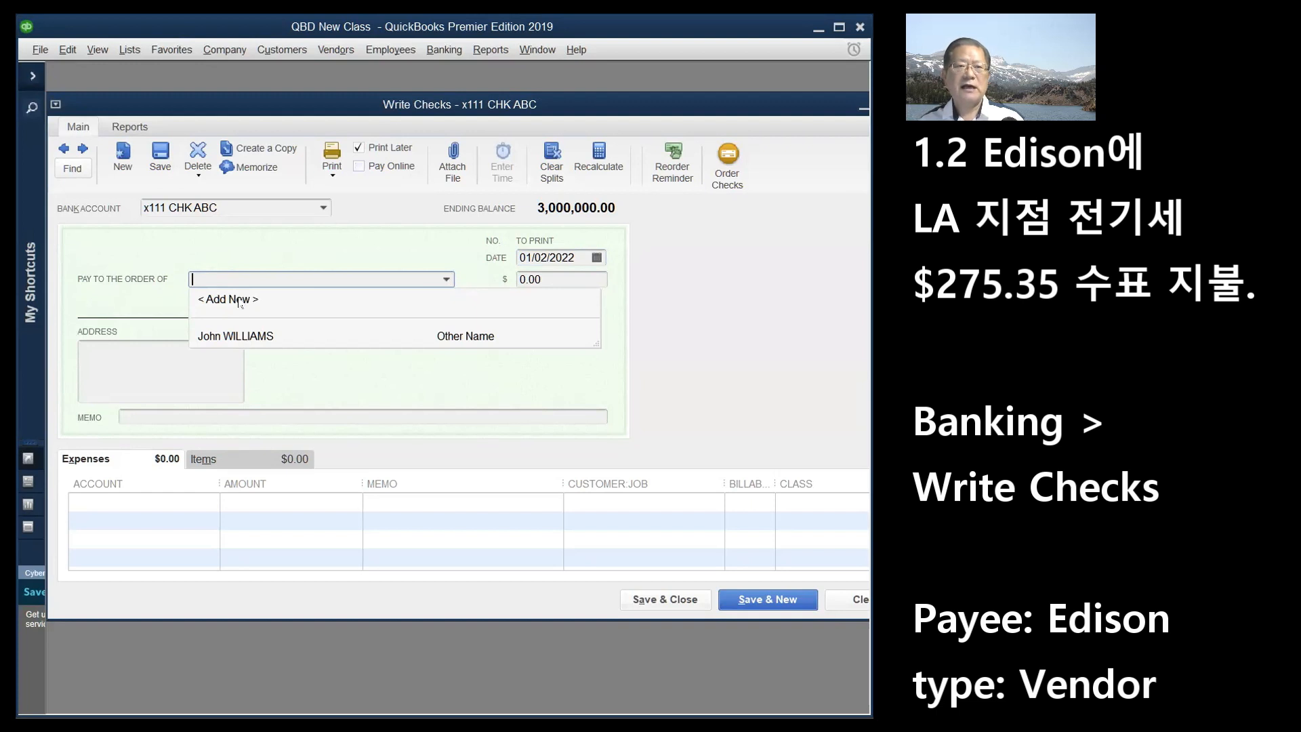
left_click(241, 300)
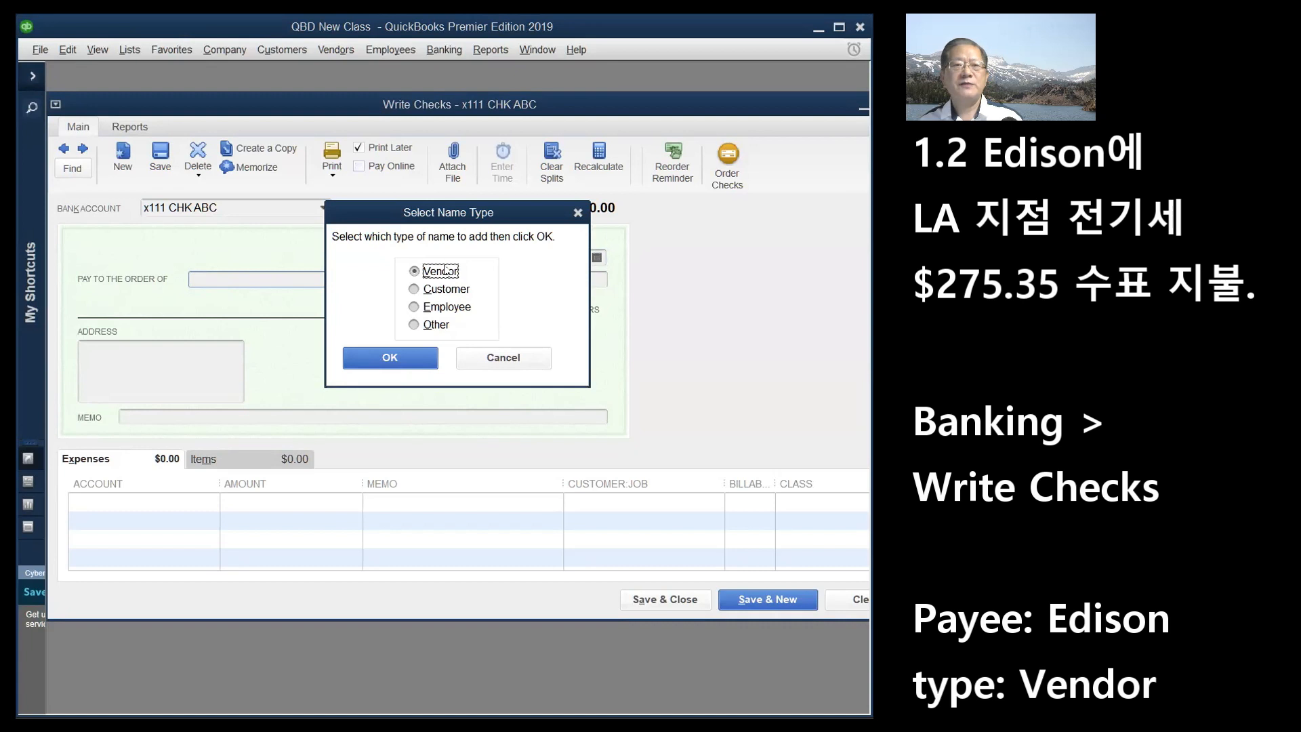
- Create vendor Edison with an as-of date of January 2, 2022, and save it
left_click(392, 360)
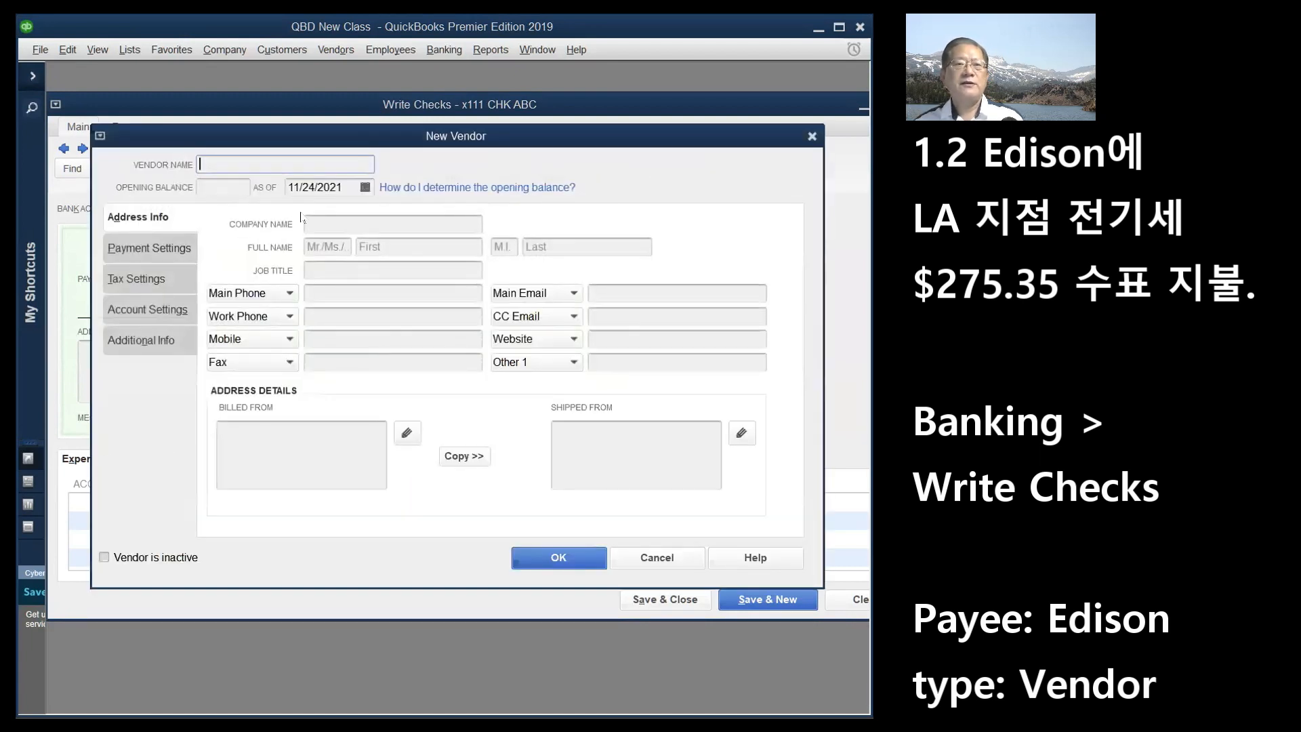
left_click(314, 220)
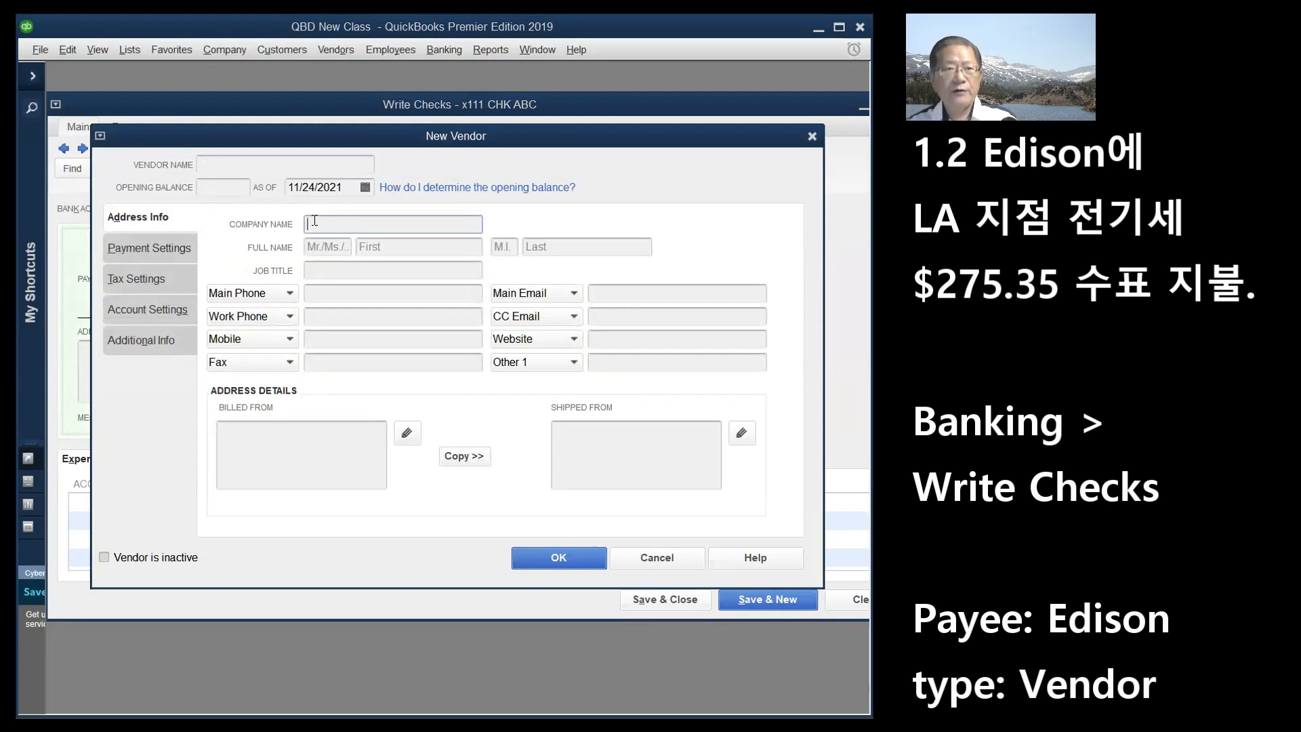
left_click(231, 163)
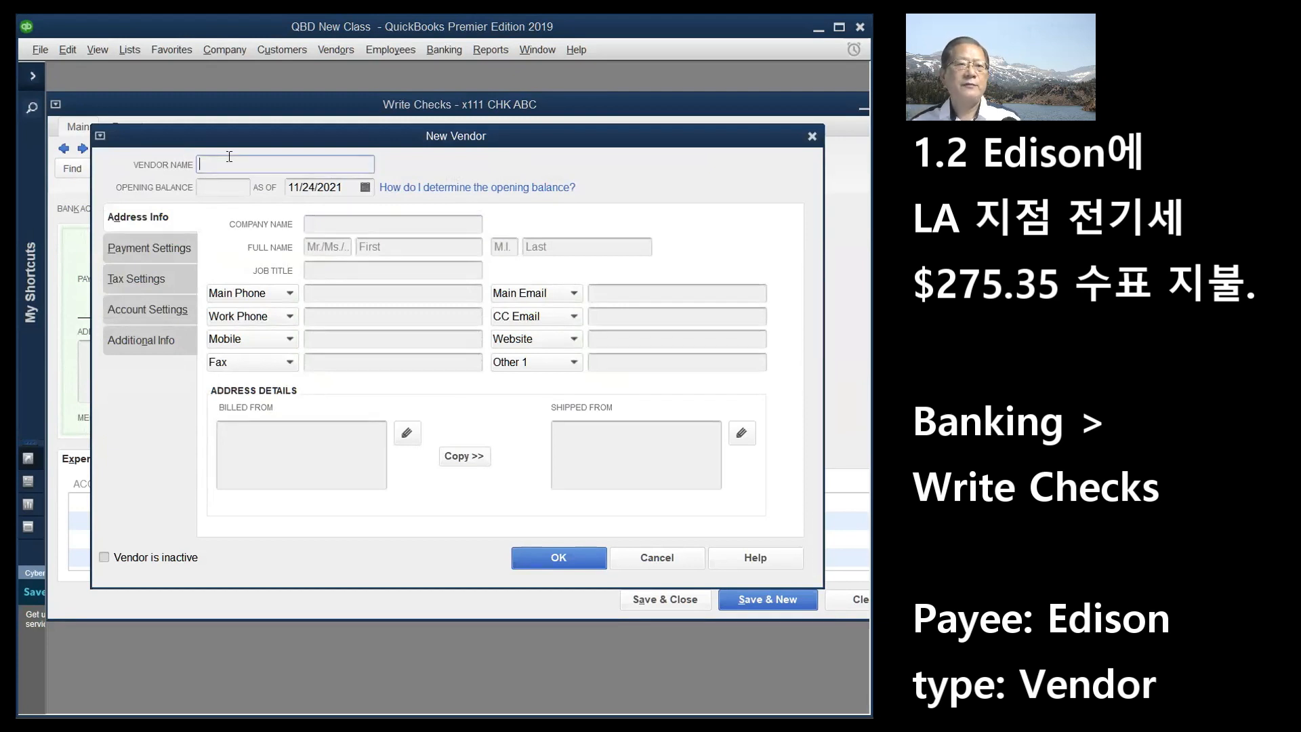
type("Edison")
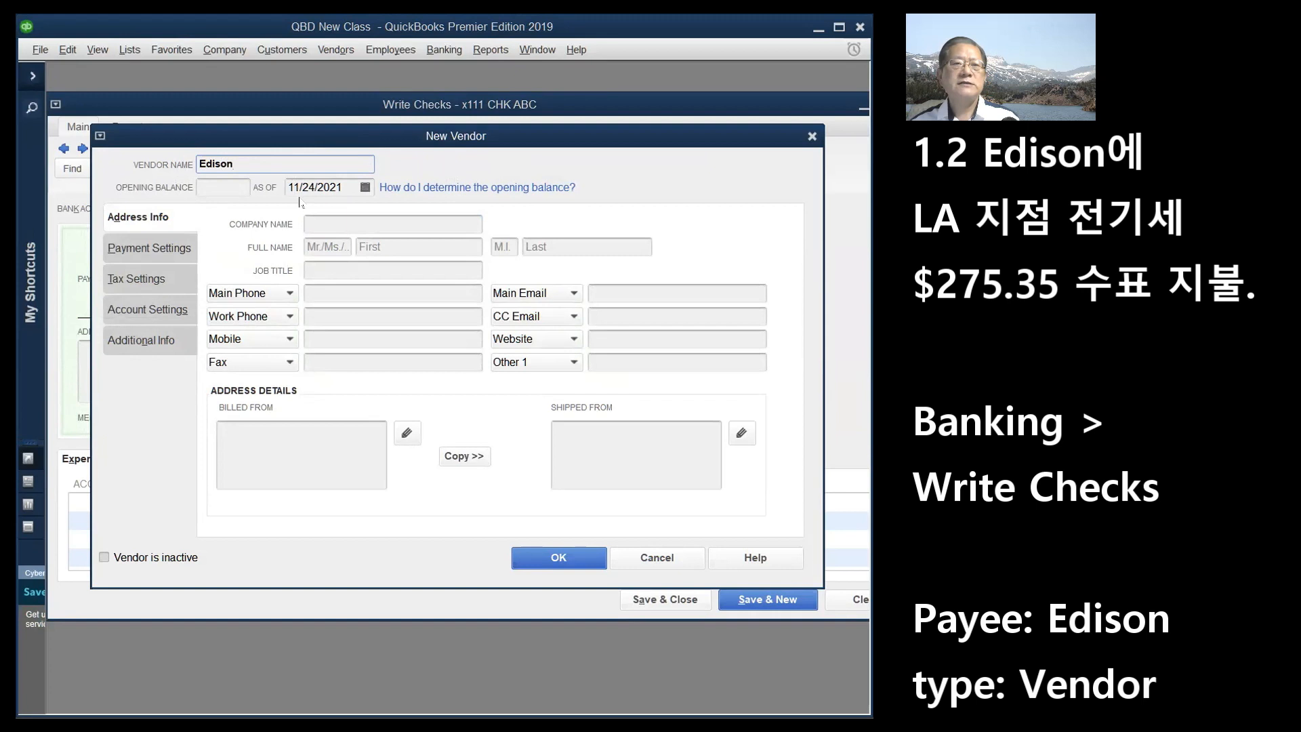
left_click(364, 187)
left_click(423, 214)
left_click(424, 214)
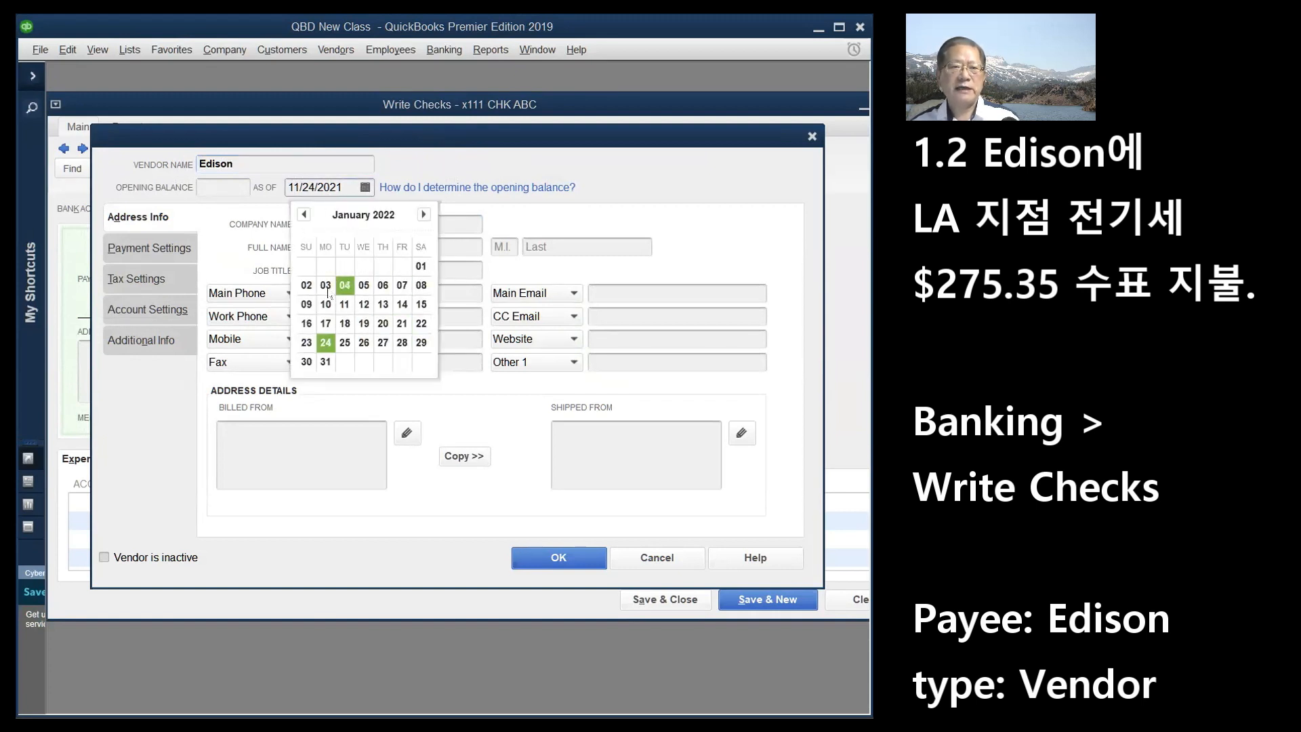
left_click(305, 286)
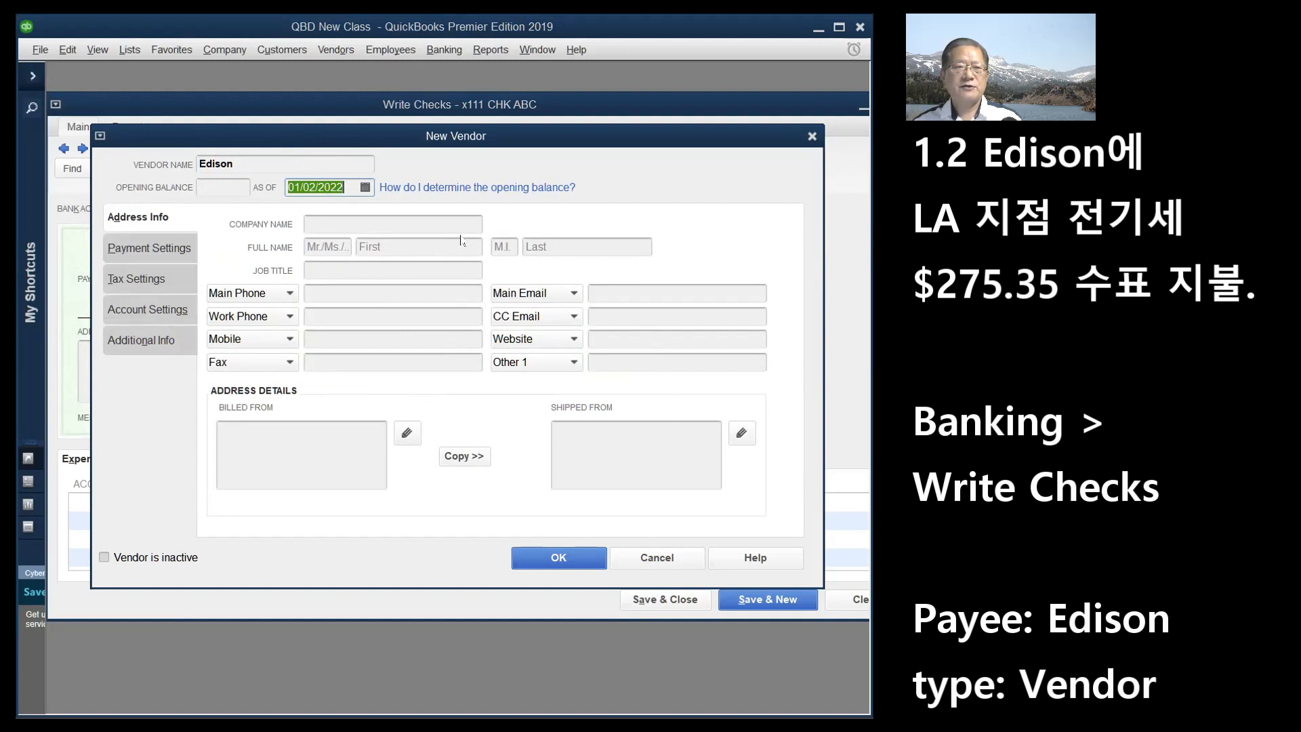
left_click(568, 558)
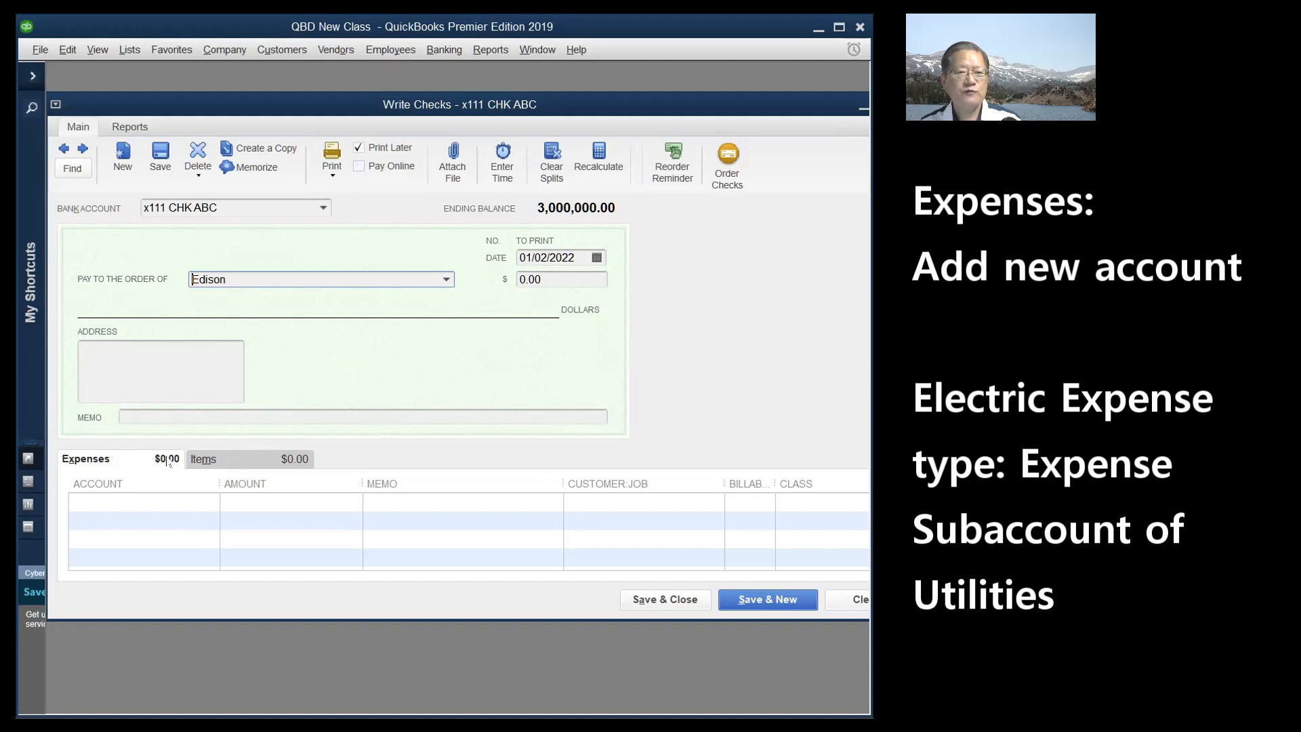
- Switch the Edison check to its Expenses lines and open the first line's account list
left_click(254, 462)
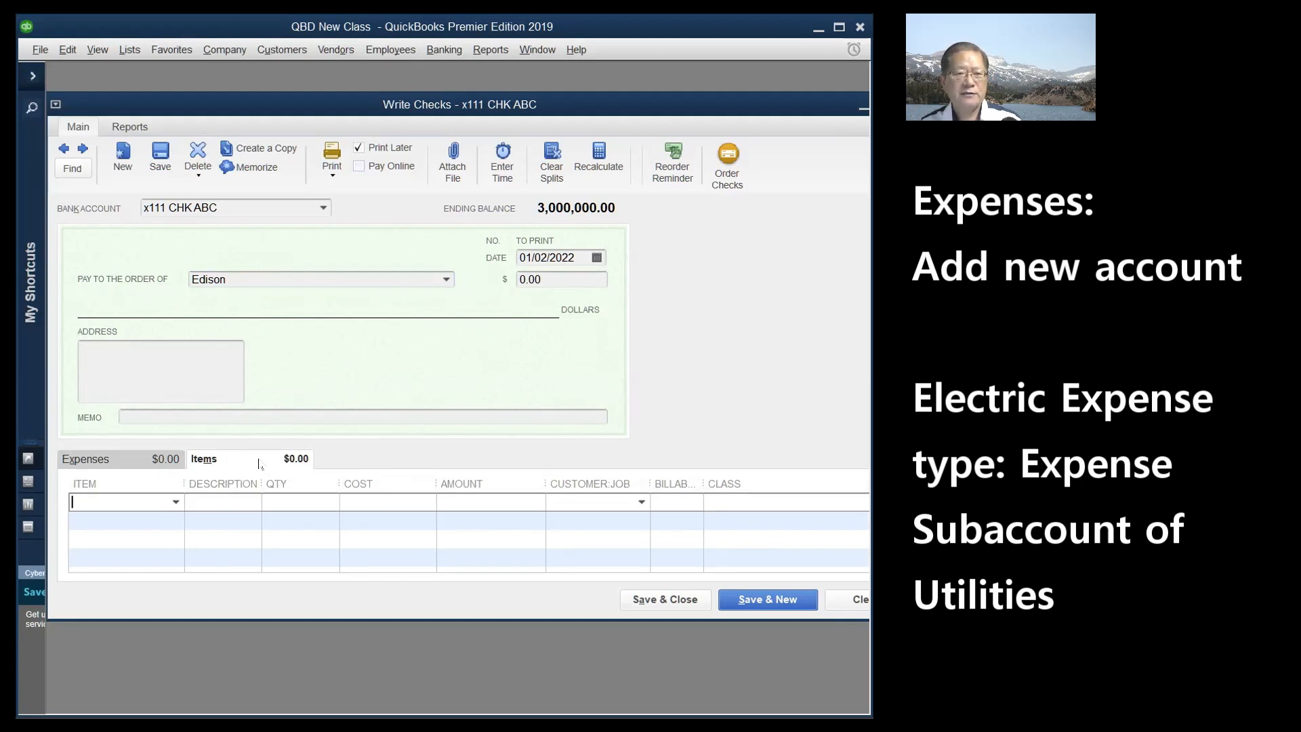
left_click(103, 465)
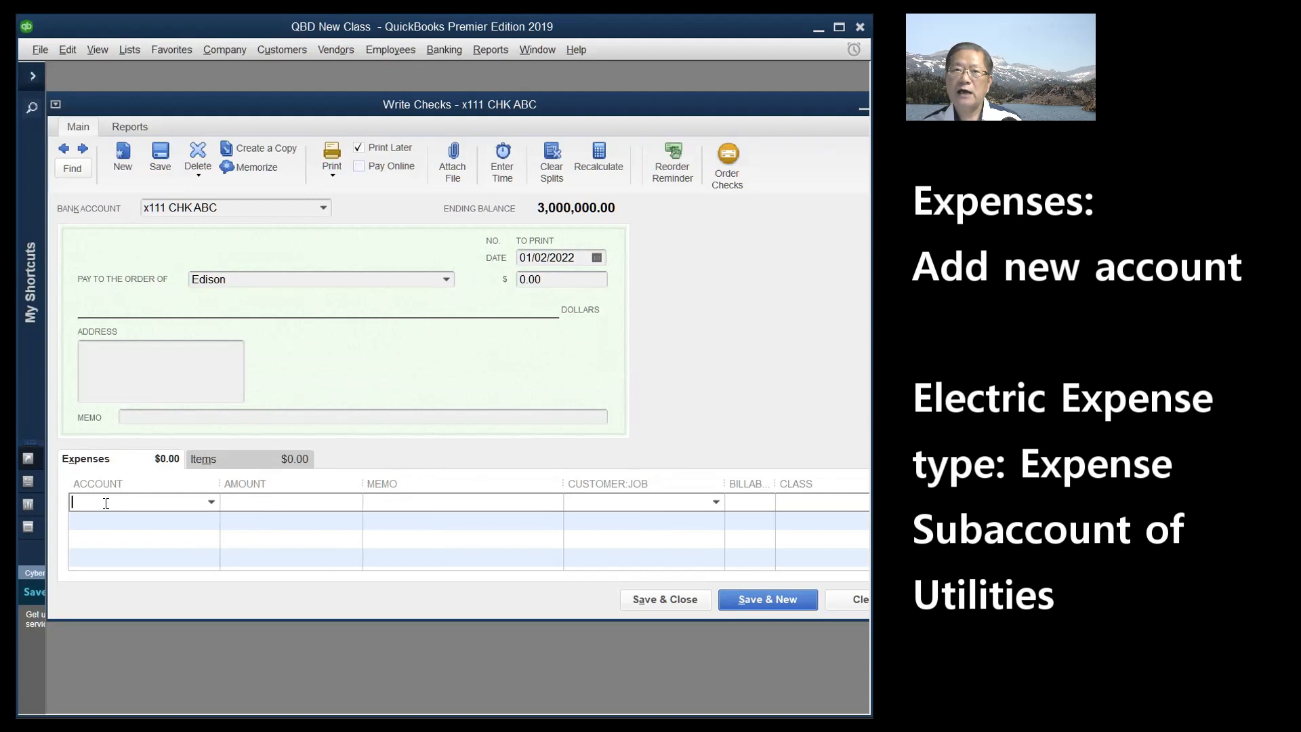
left_click(212, 503)
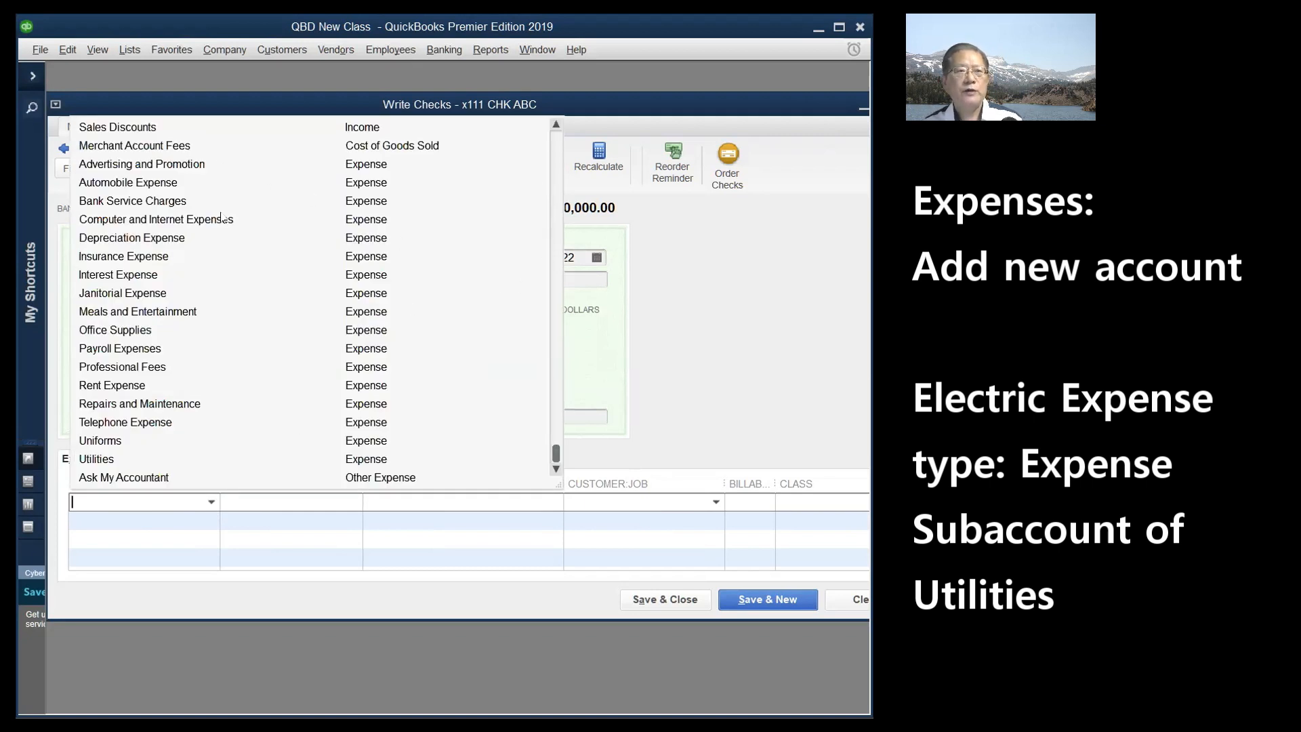
- Scroll through the account list for the first expense line, then choose < Add New >
scroll(221, 217, "up", 6)
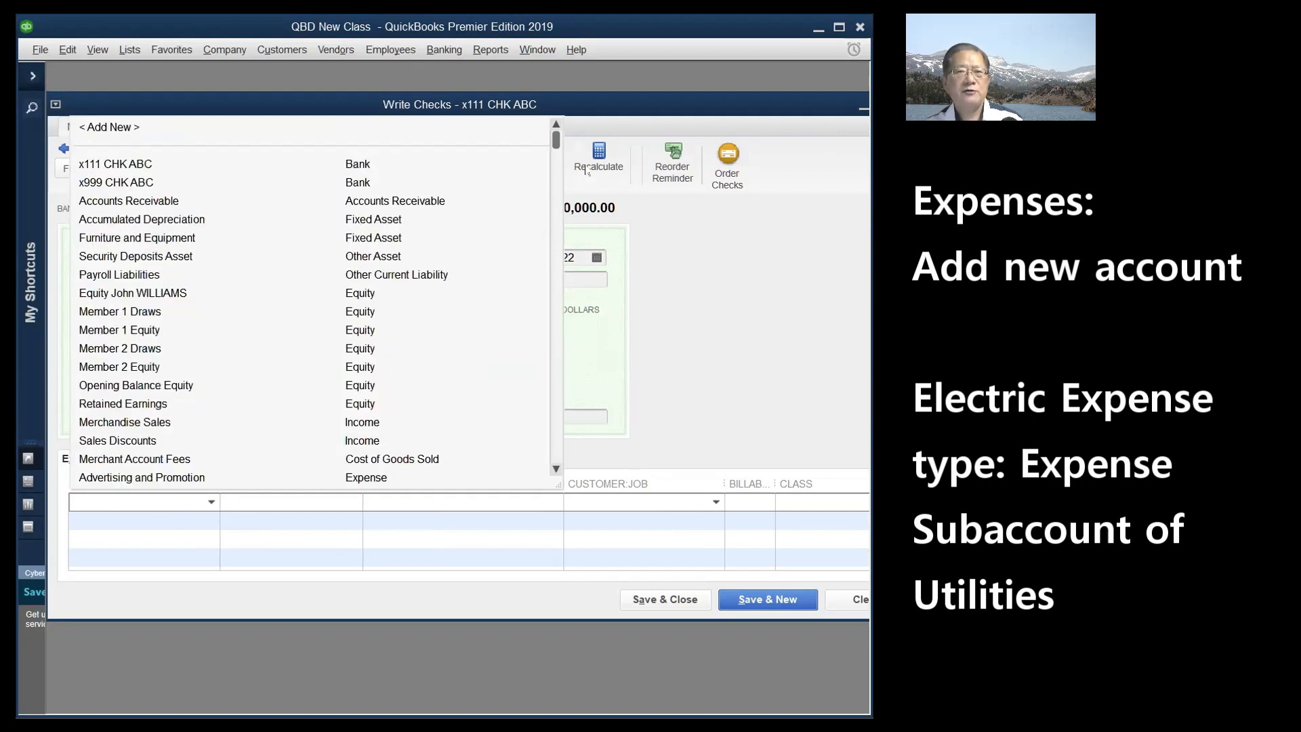
mouse_move(555, 140)
left_mouse_down()
mouse_move(556, 353)
mouse_move(555, 132)
left_mouse_up()
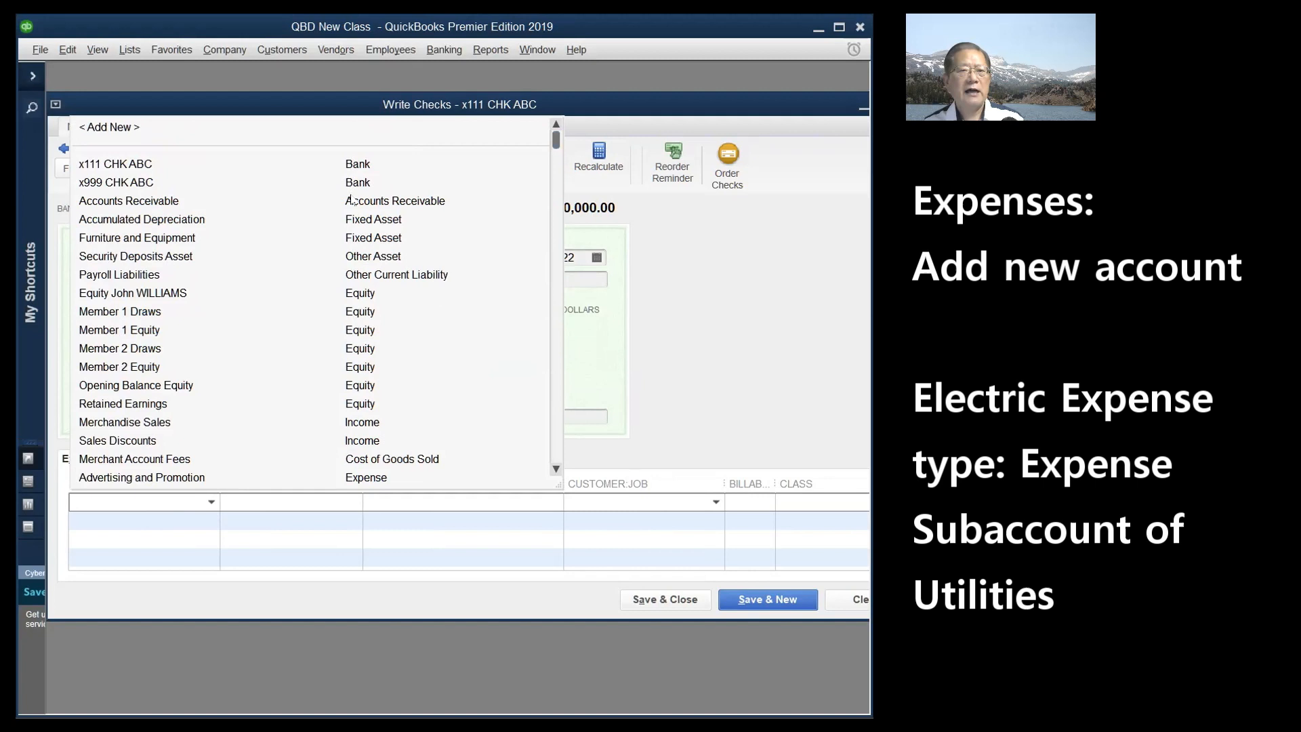
scroll(377, 325, "down", 2)
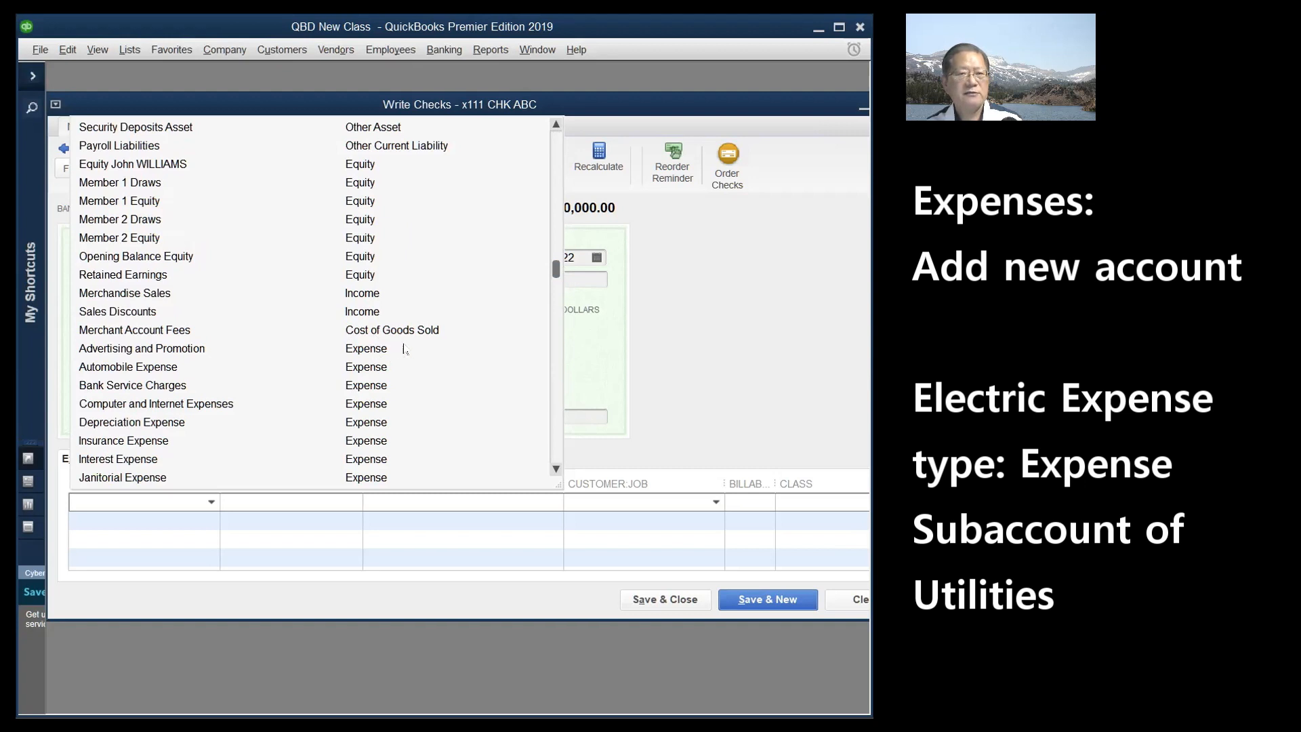
left_click_drag(556, 274, 551, 403)
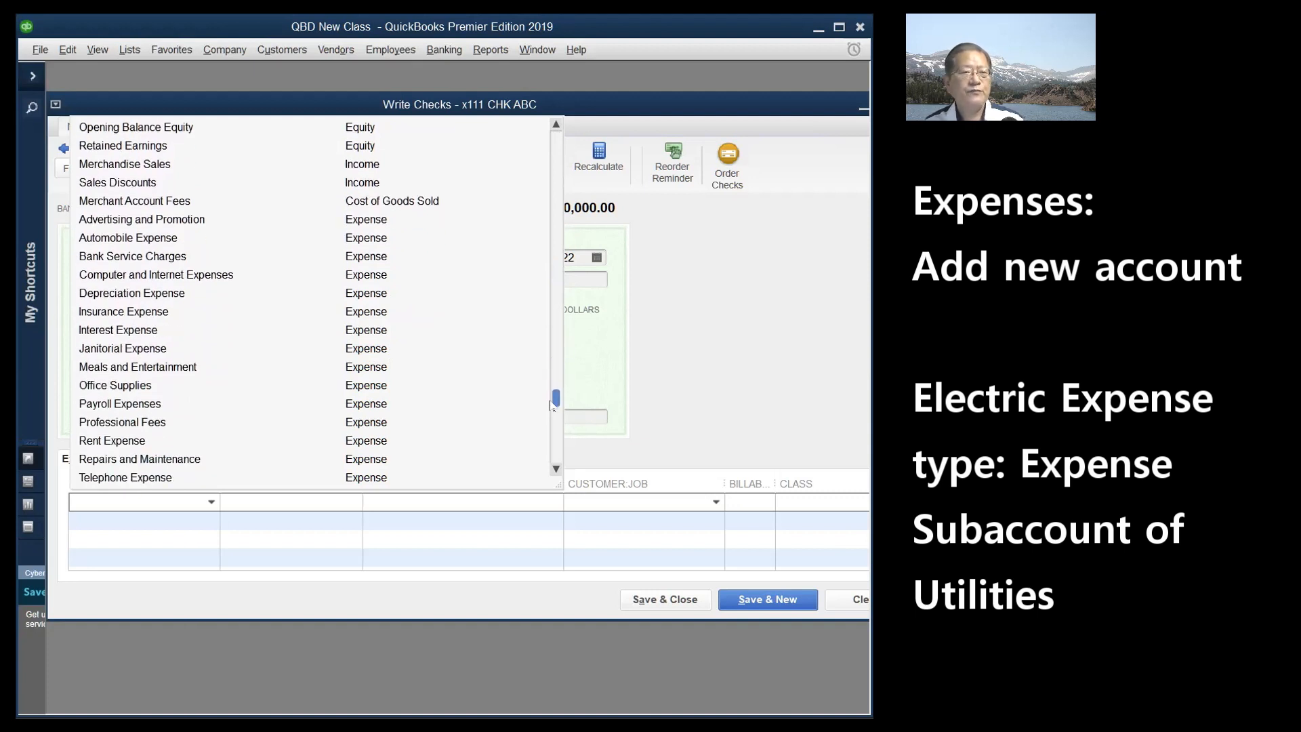
scroll(256, 391, "down", 1)
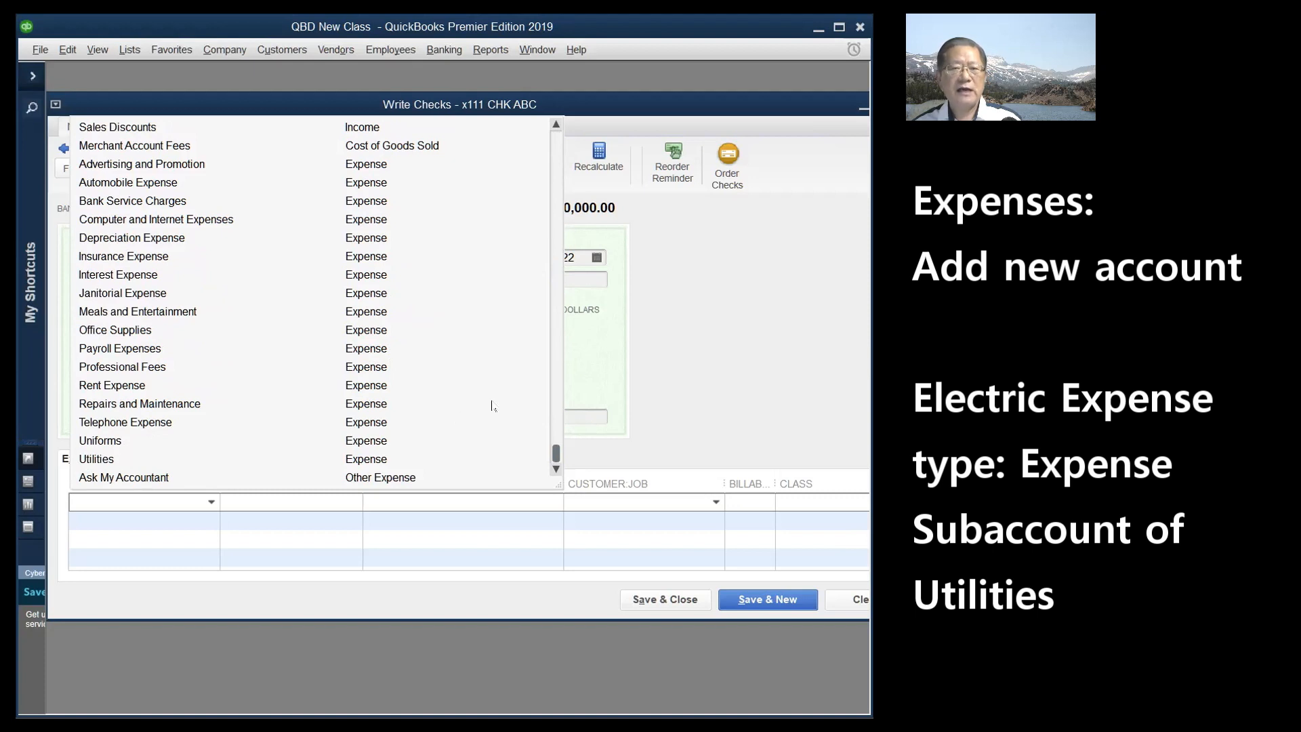
left_click_drag(559, 453, 564, 133)
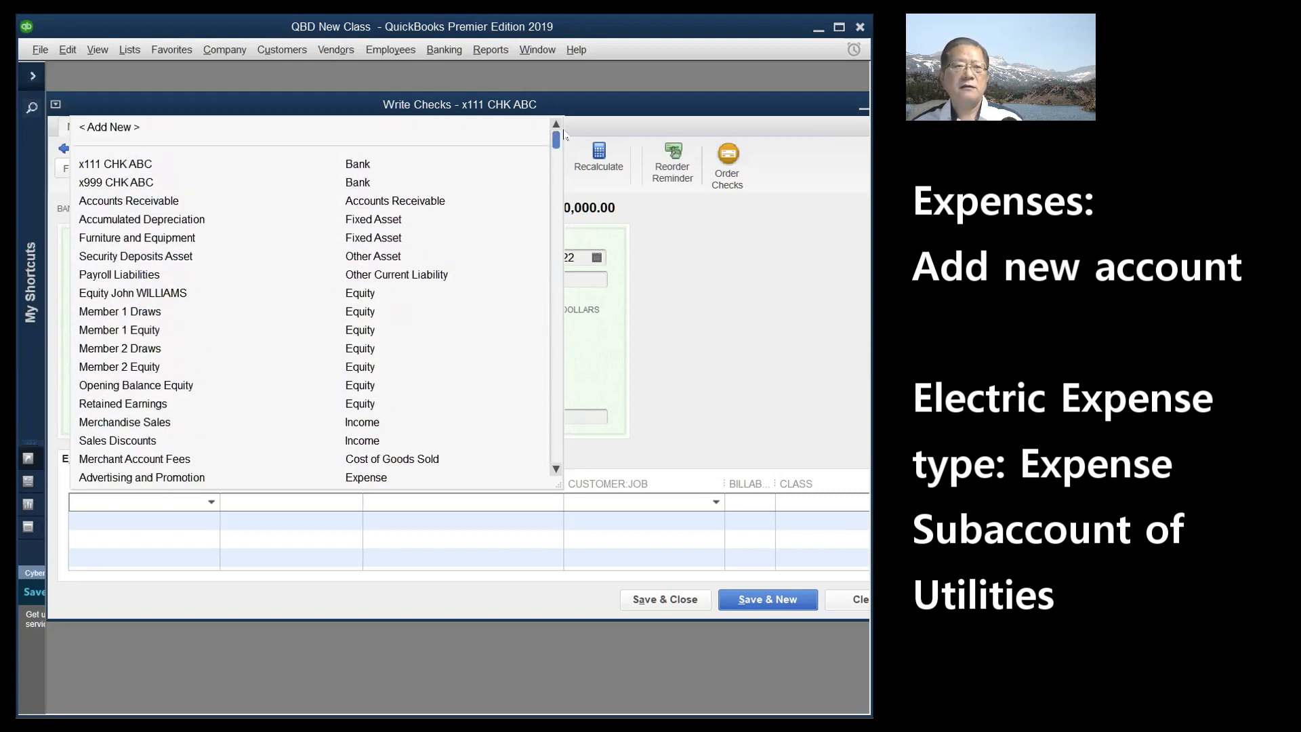
left_click(117, 131)
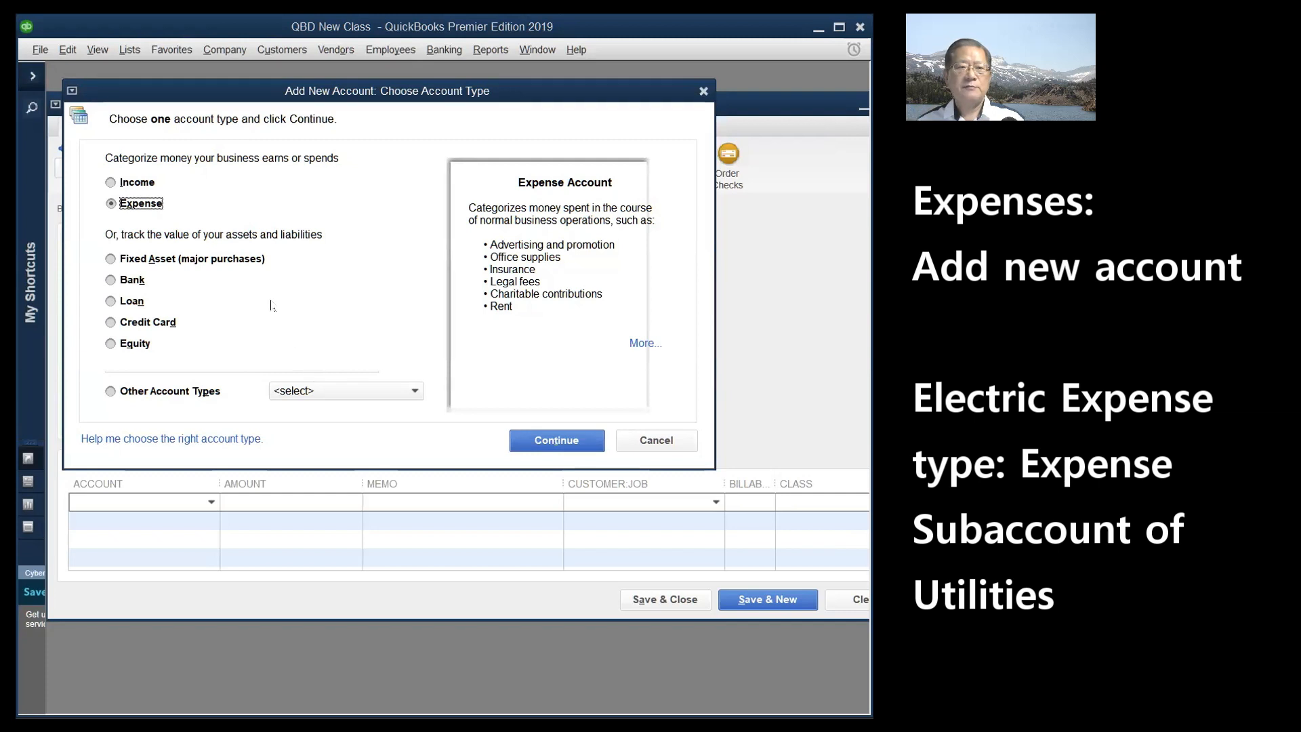
- Save a new Expense account 'Electric Expense' with Utilities as its parent account
left_click(557, 441)
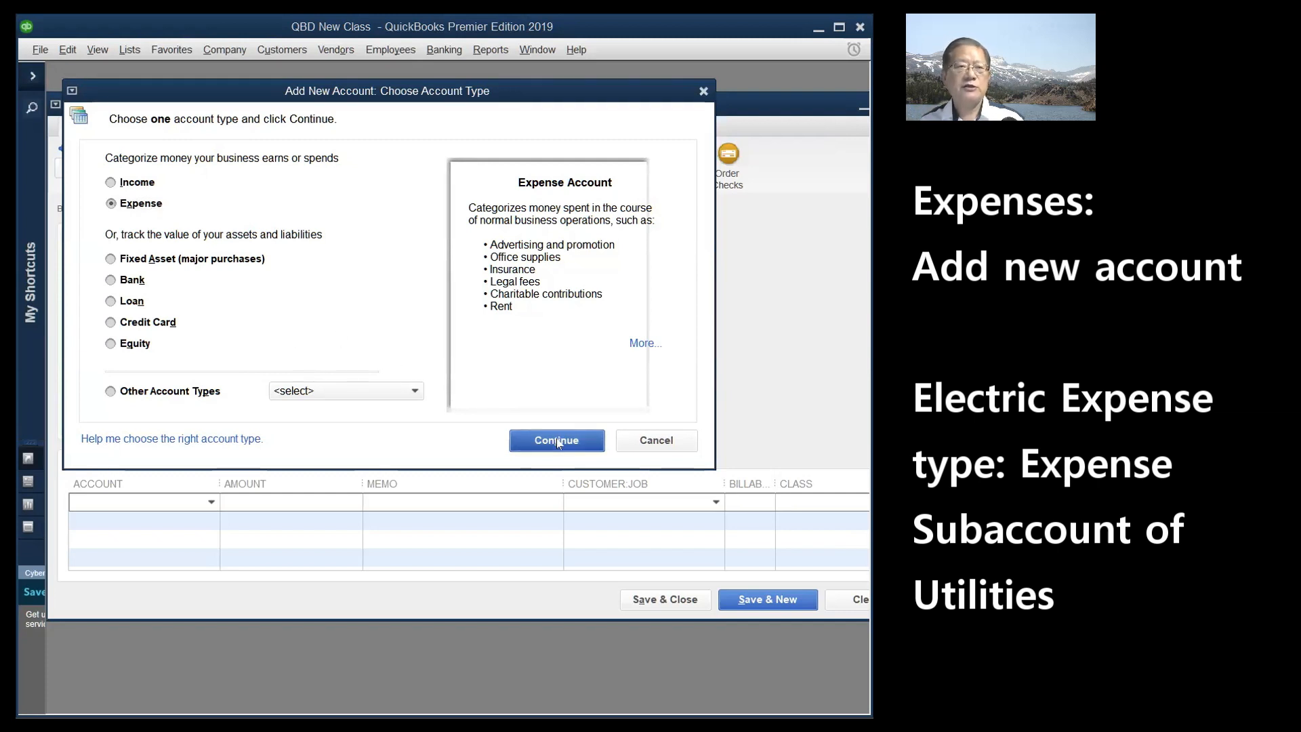
type("Electr")
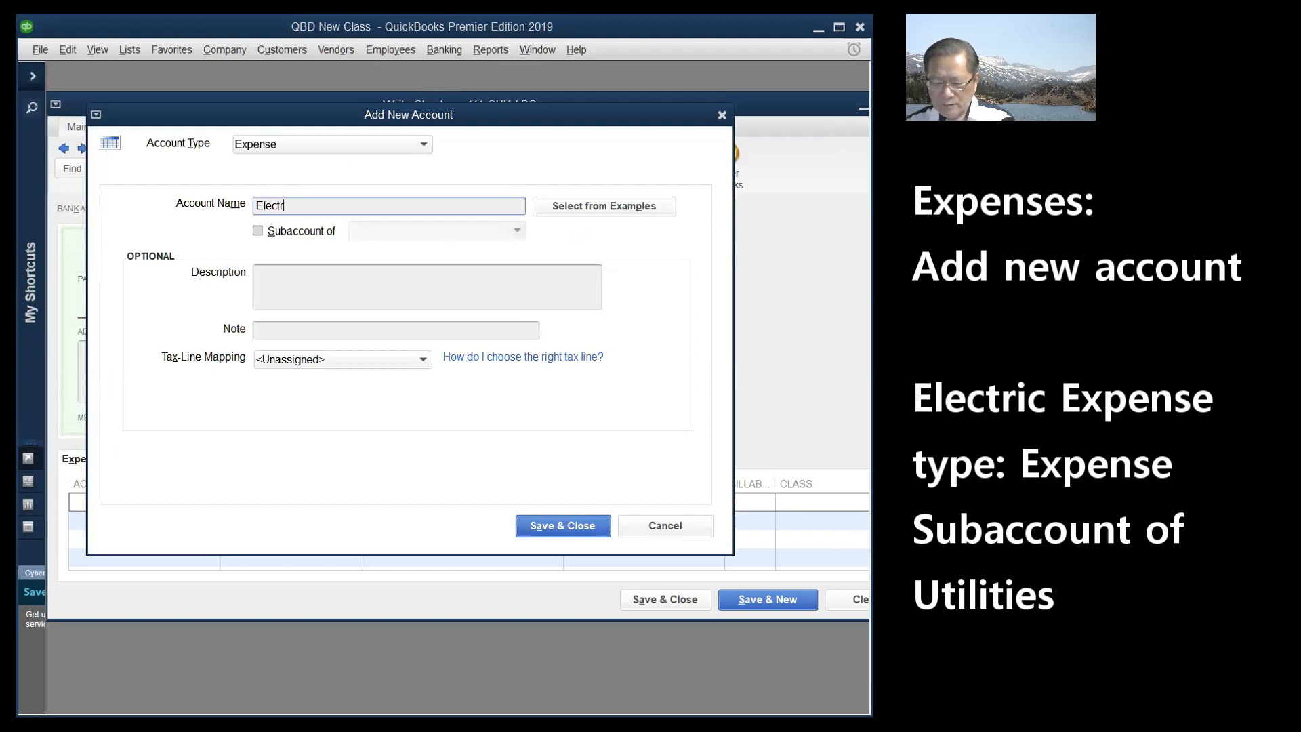
type("ic Expense")
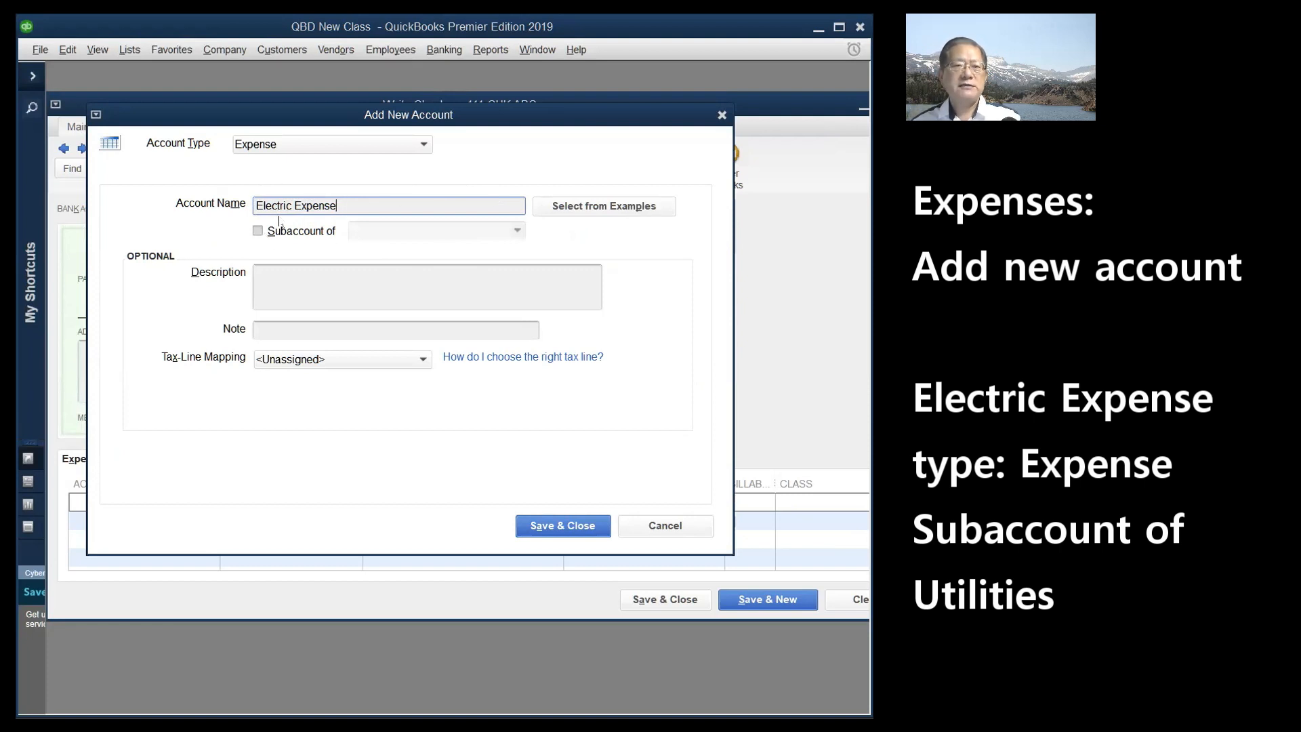
left_click(257, 232)
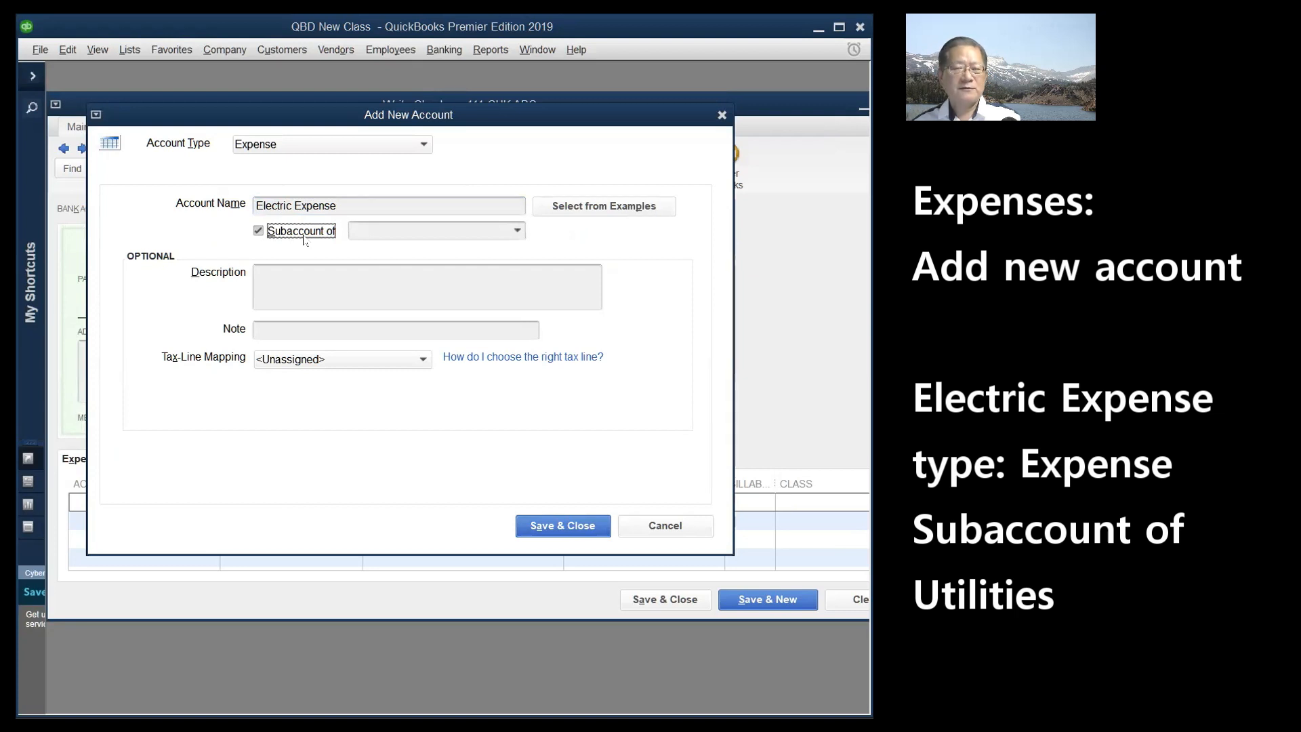
left_click(518, 232)
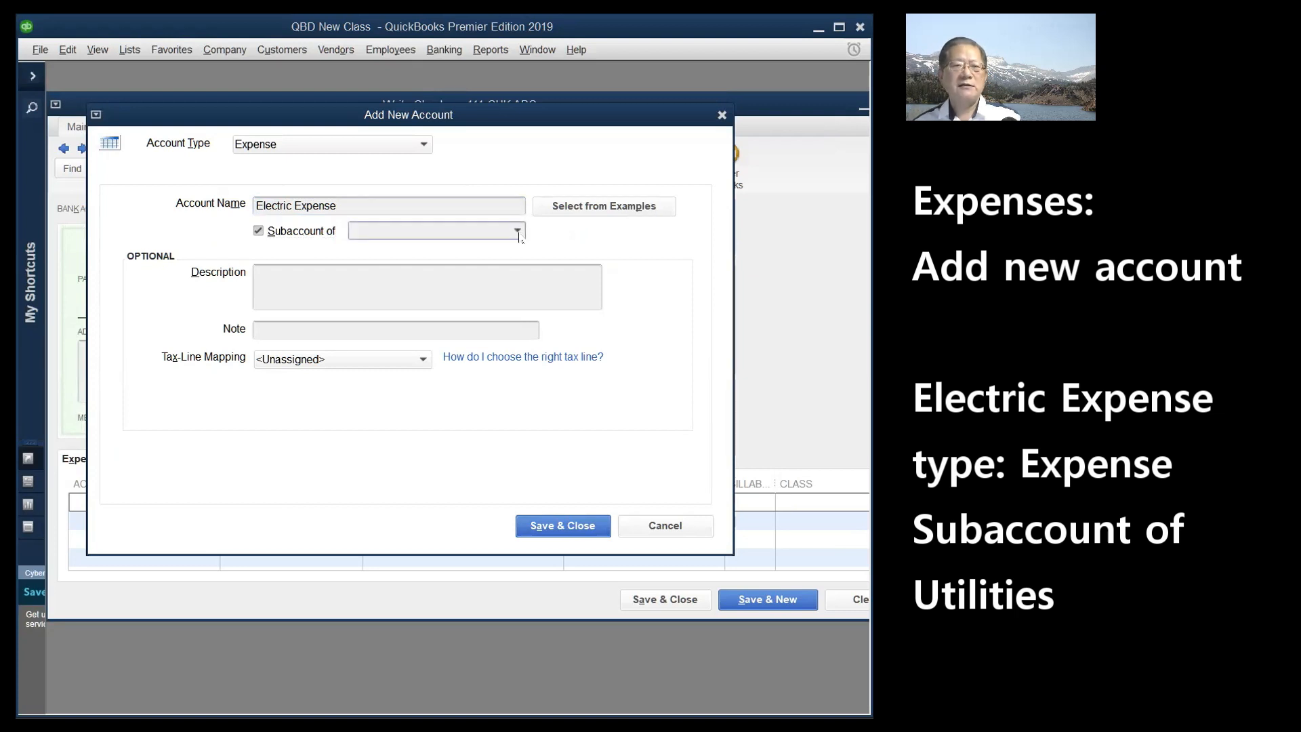
left_click(518, 231)
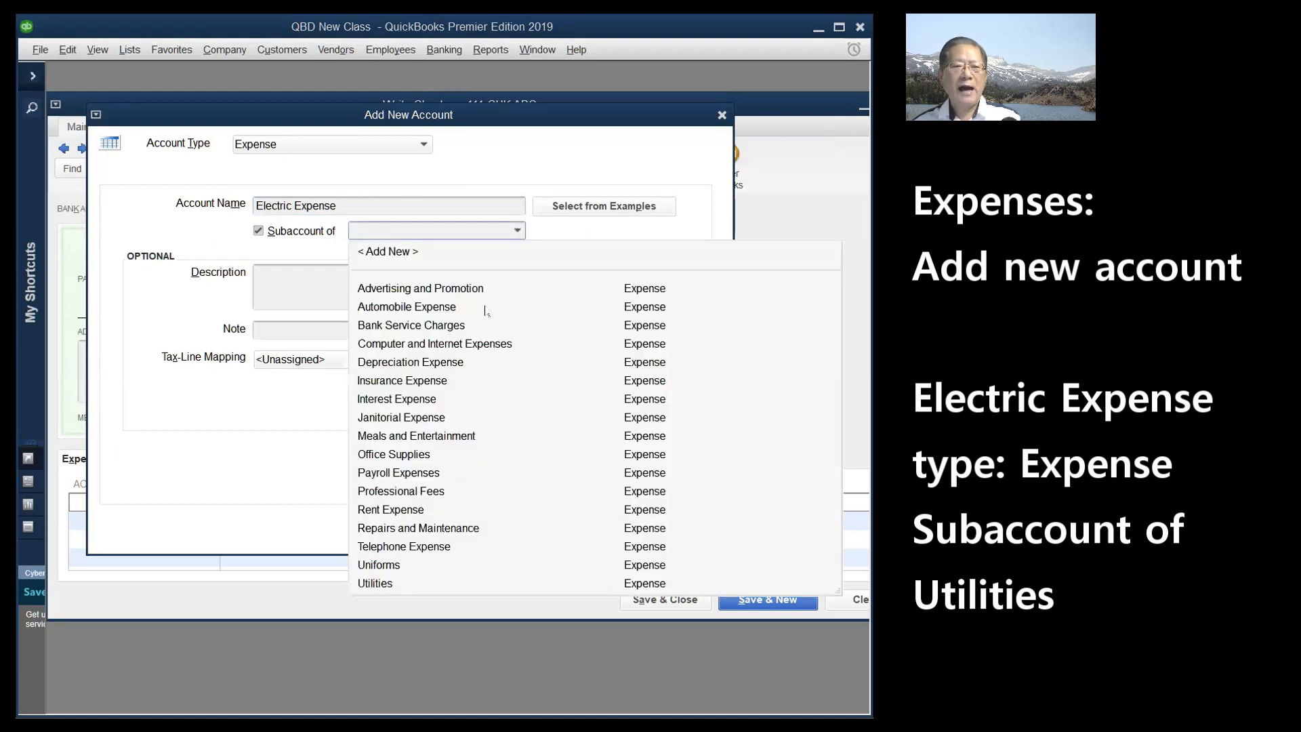
left_click(375, 583)
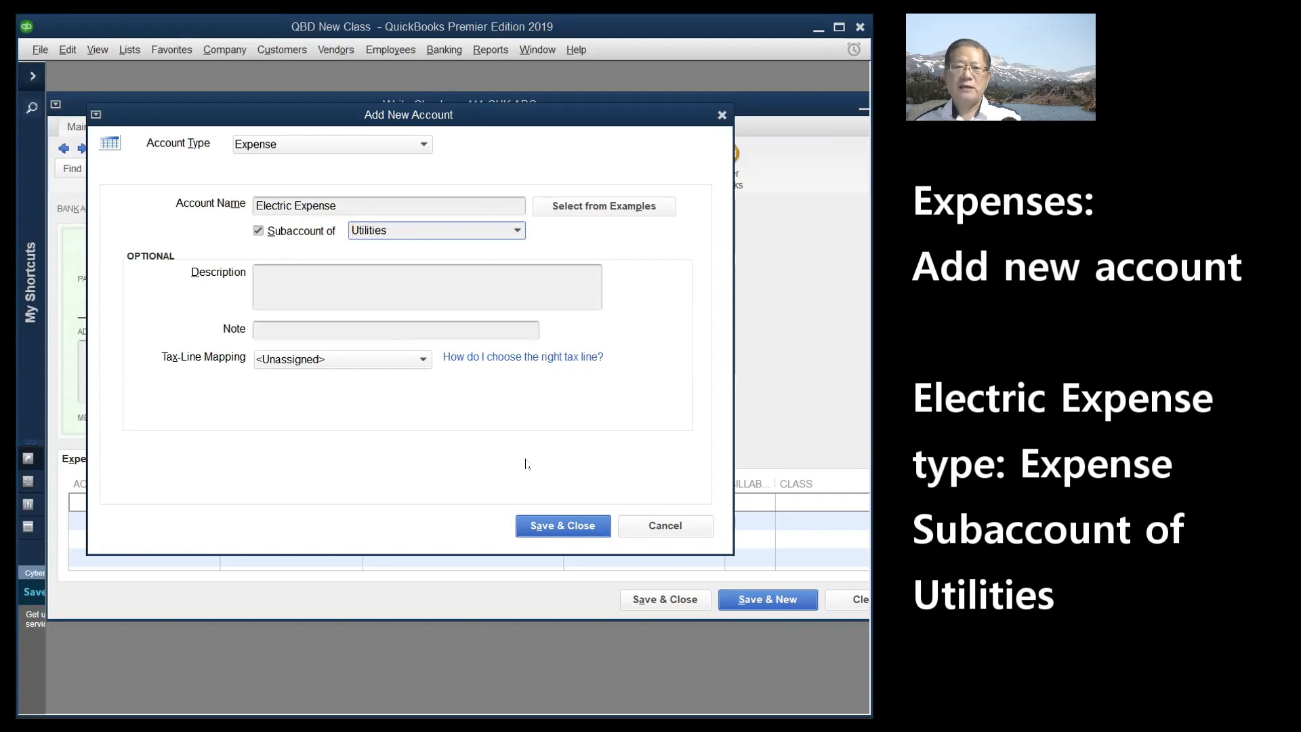
left_click(561, 528)
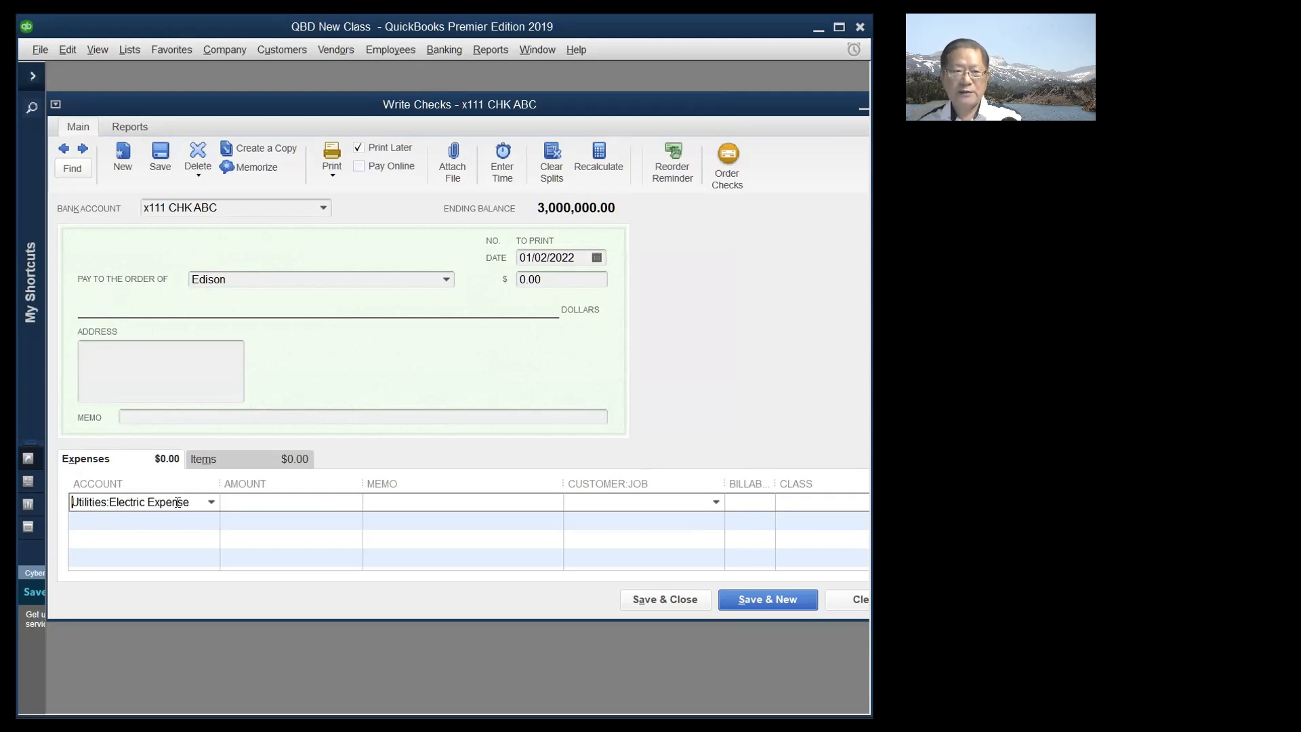
- Enter 275.35 as the Electric Expense line amount, correcting a mistyped last digit
left_click(253, 500)
type("2")
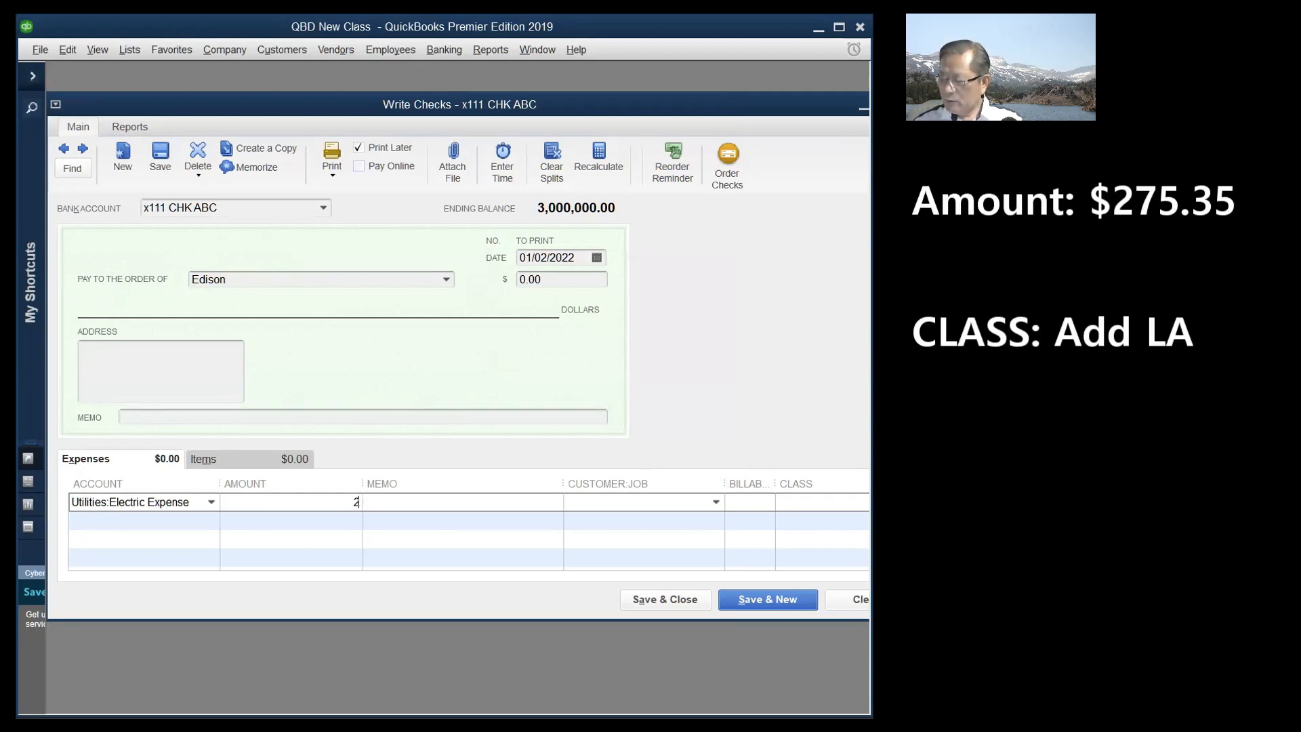
type("75.35")
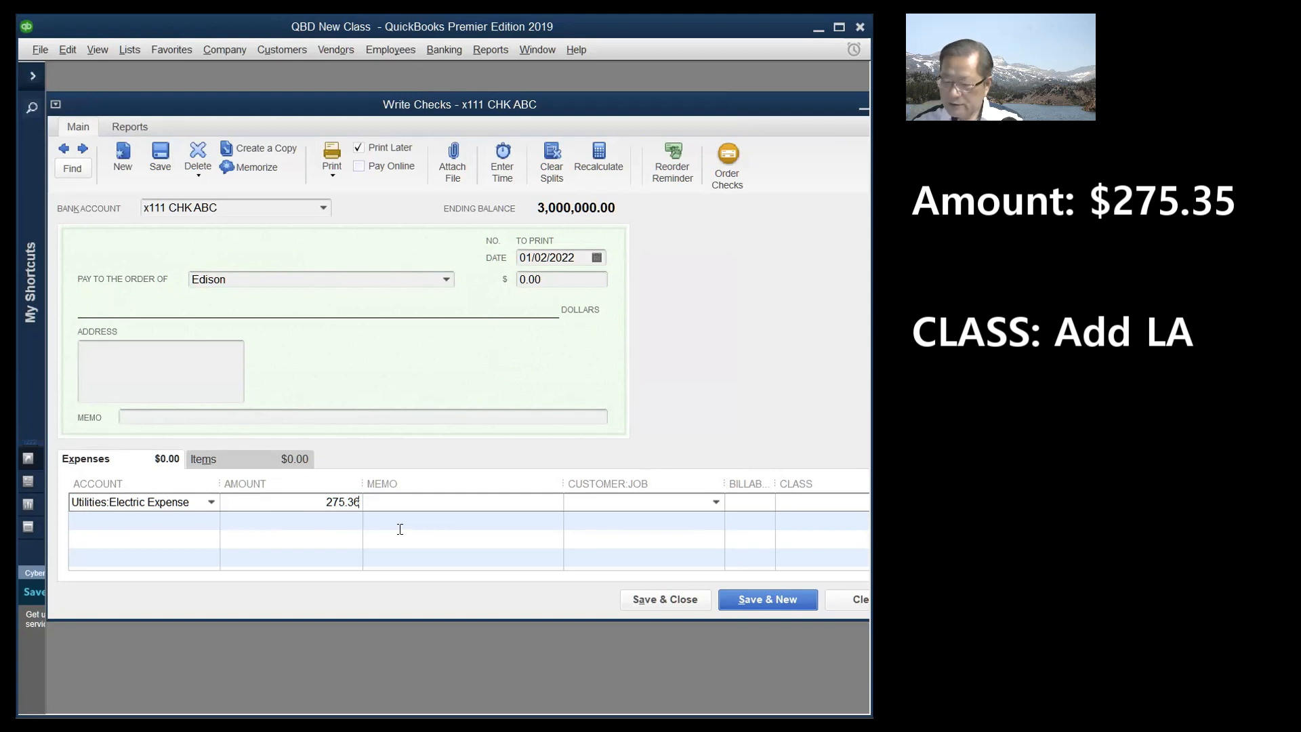
key("BackSpace")
type("5")
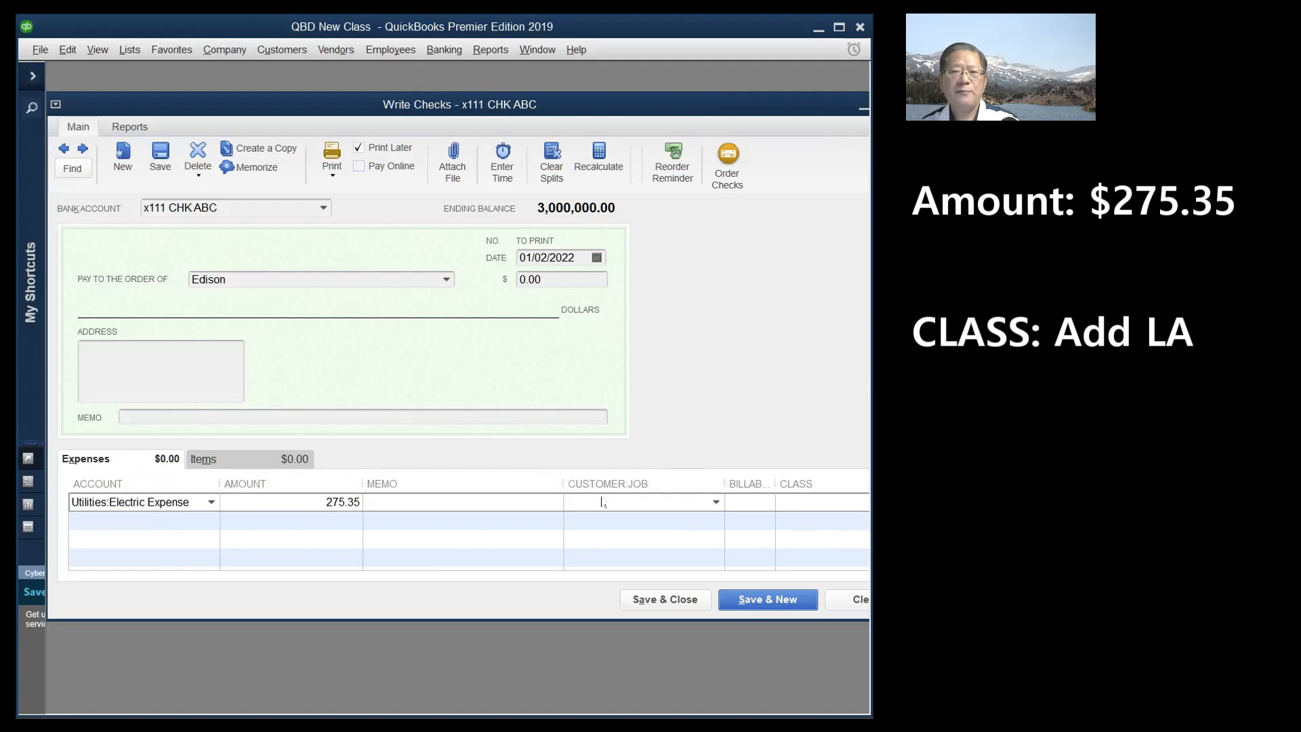
left_click(750, 501)
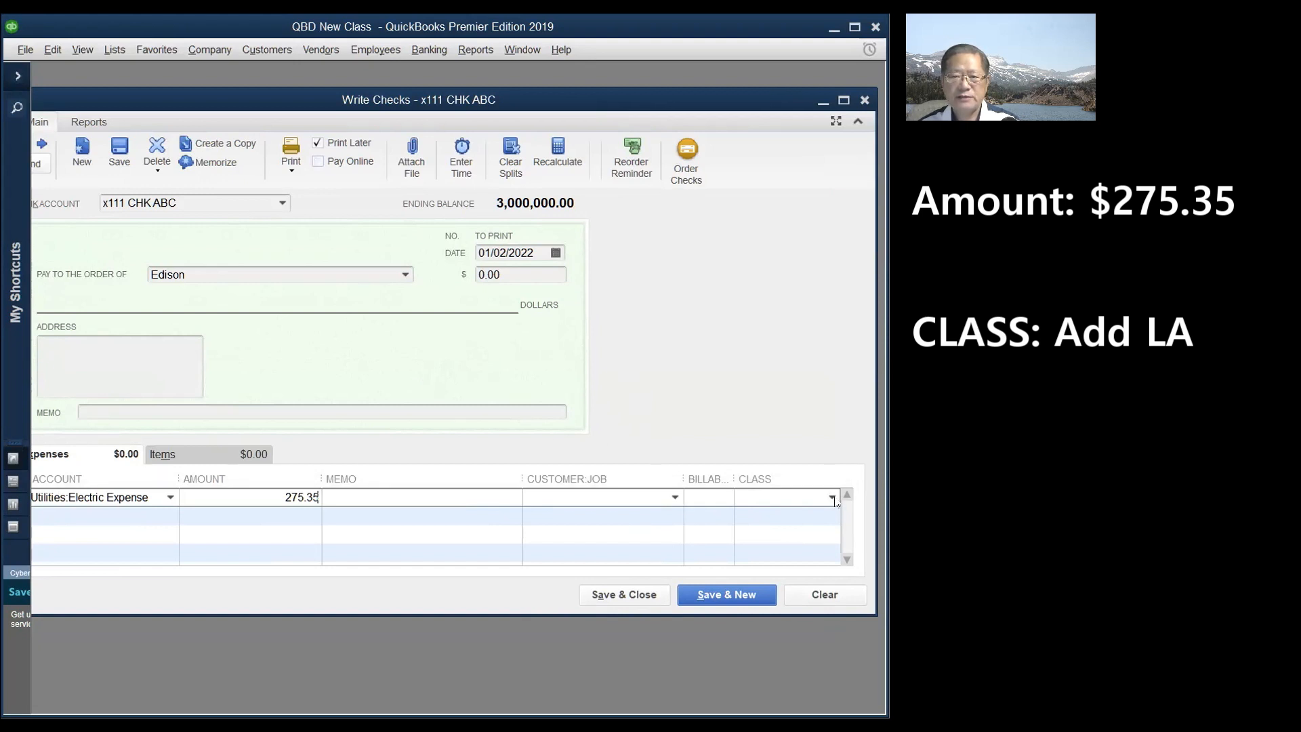
- Create a new class named LA and assign it to the Edison check's electric expense line
left_click(832, 497)
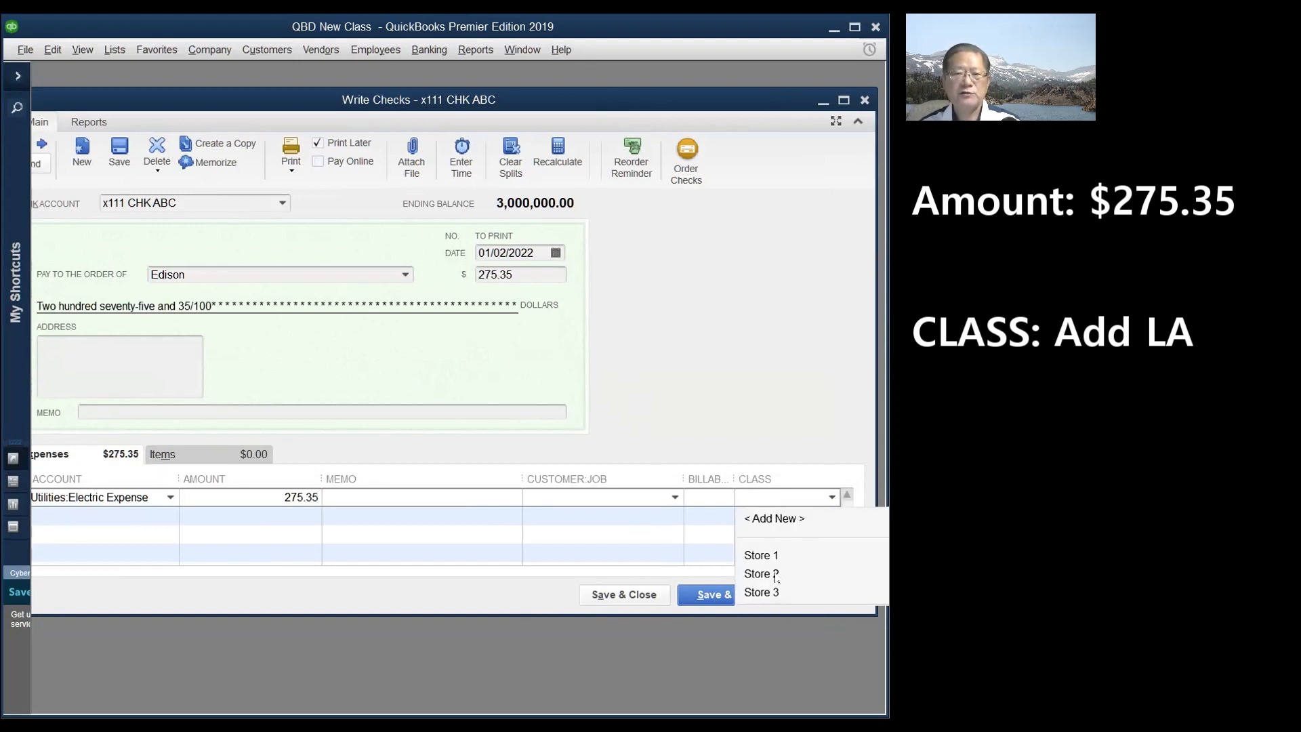
left_click(775, 518)
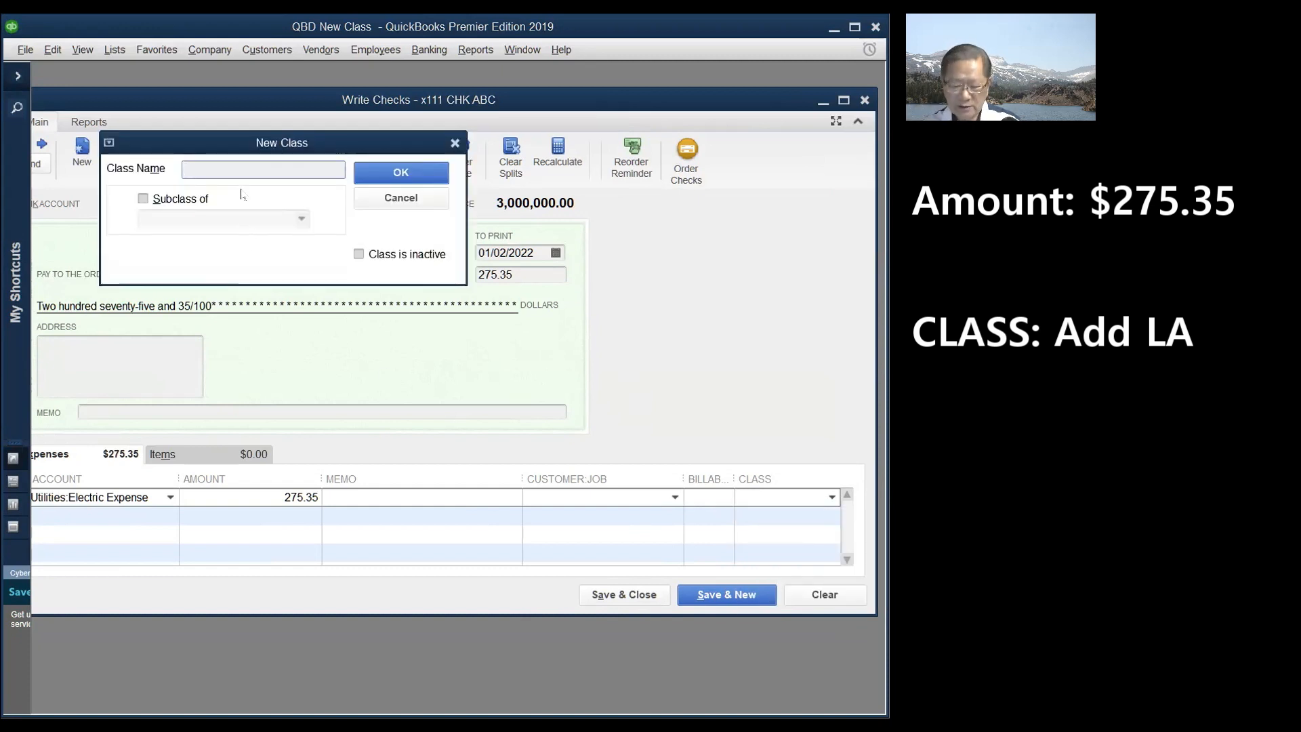
type("LA")
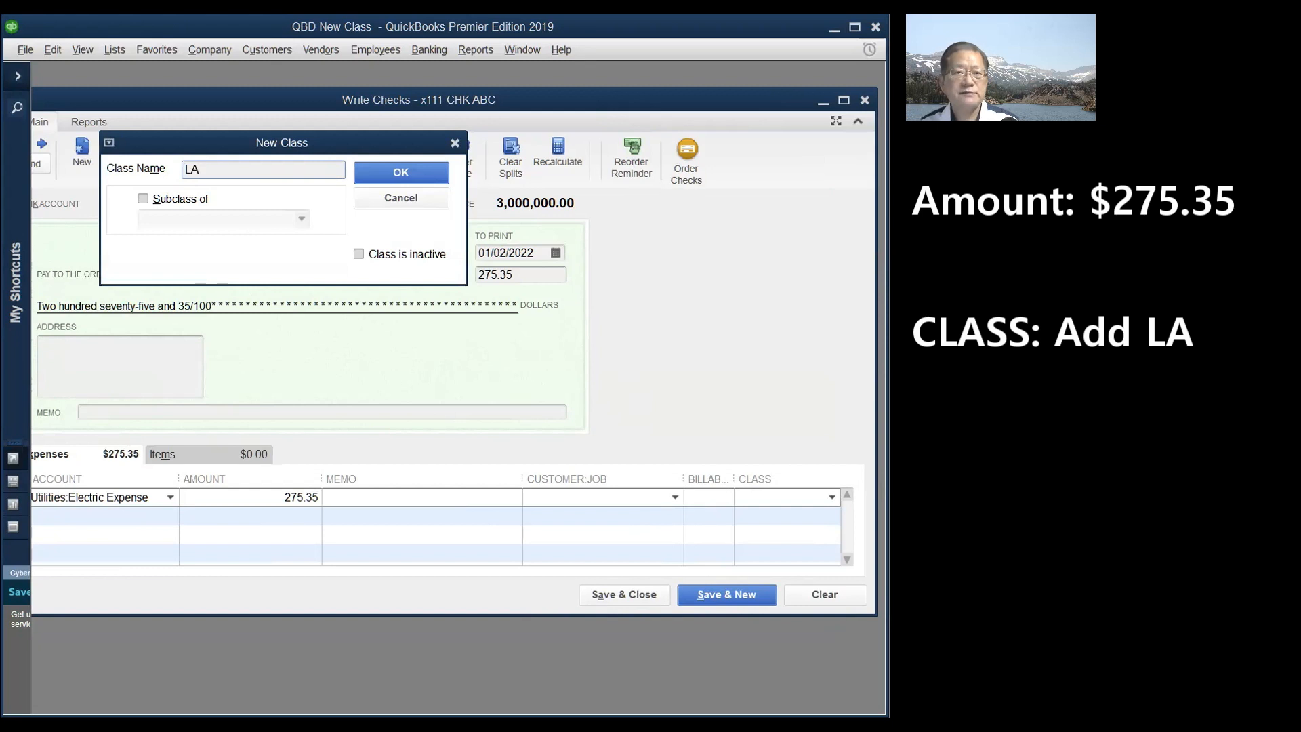
left_click(399, 172)
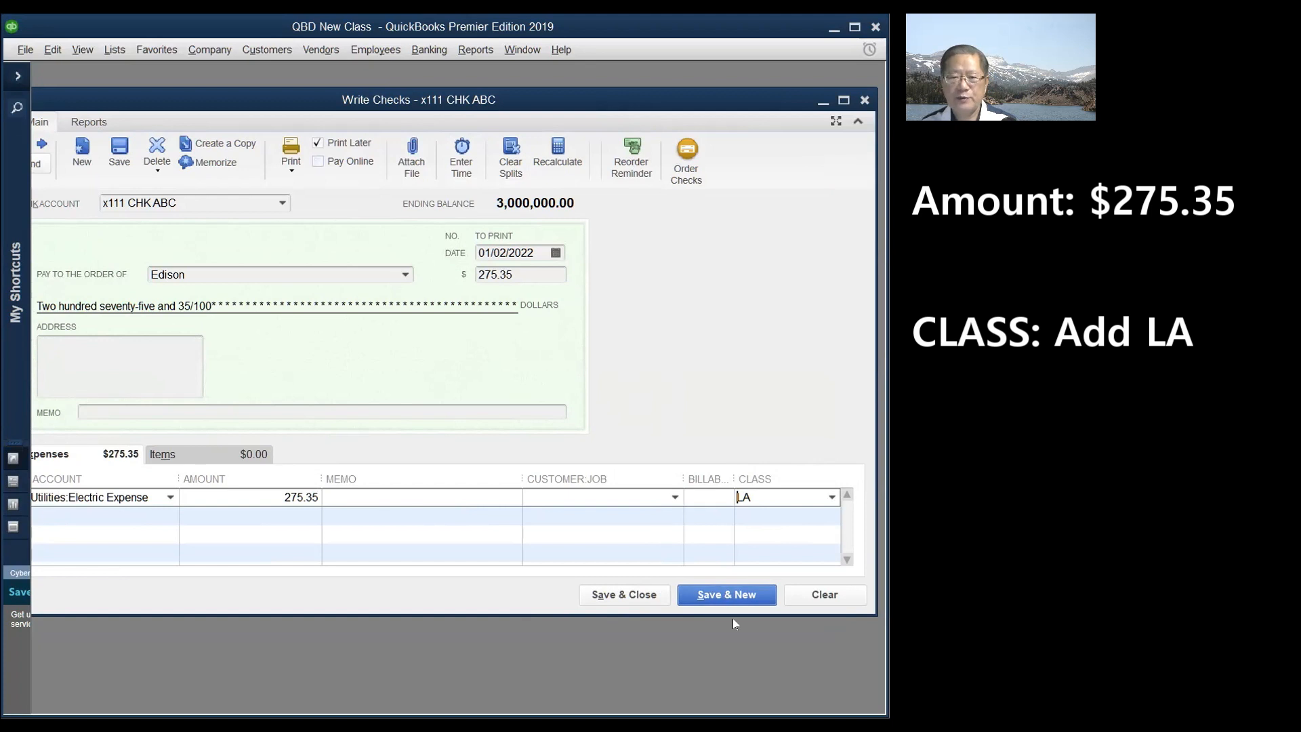
- Save the $275.35 Edison check despite its future date, then widen the Write Checks window
left_click(729, 595)
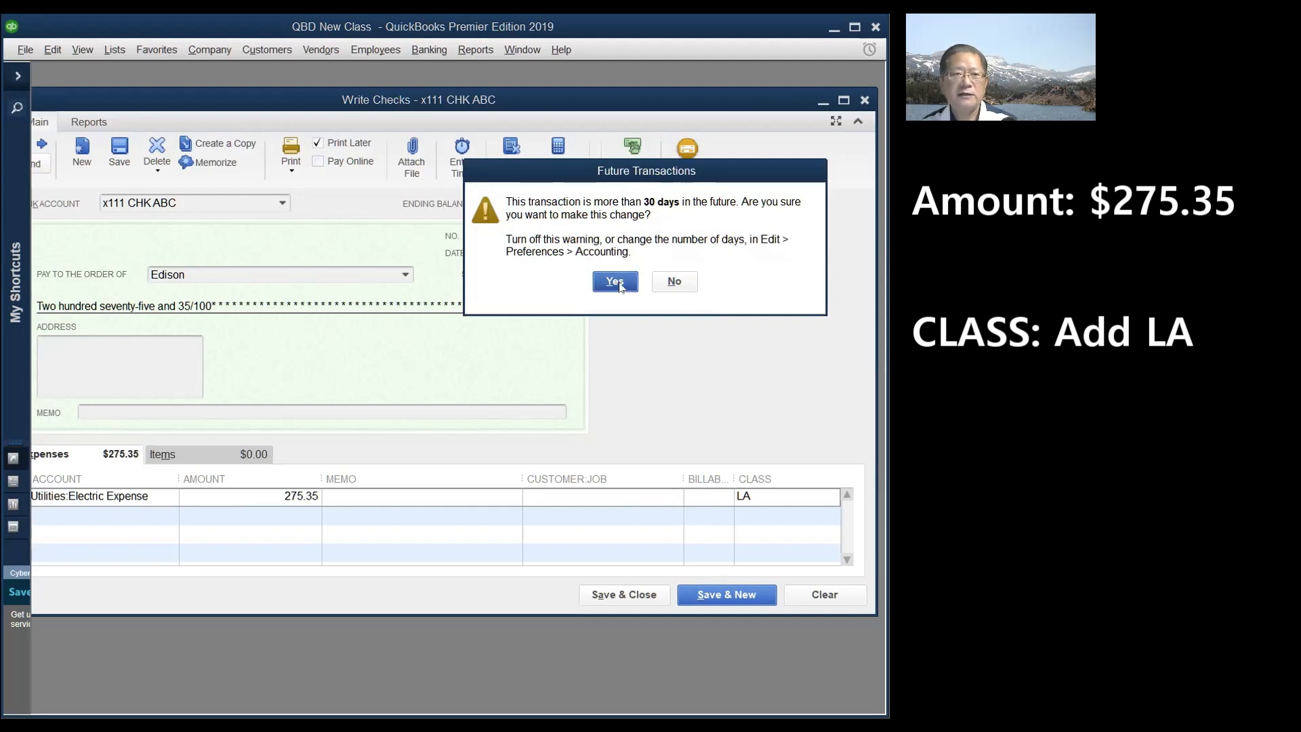
left_click(615, 282)
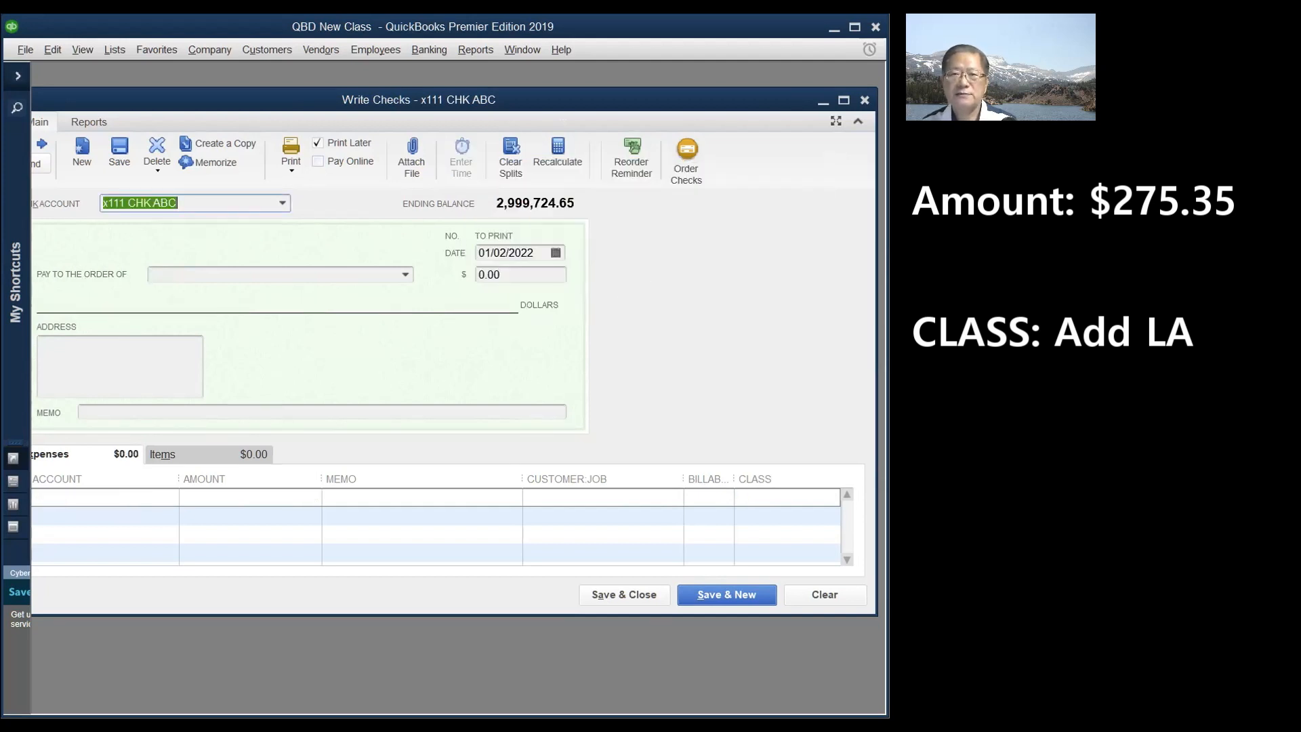
left_click_drag(885, 287, 896, 288)
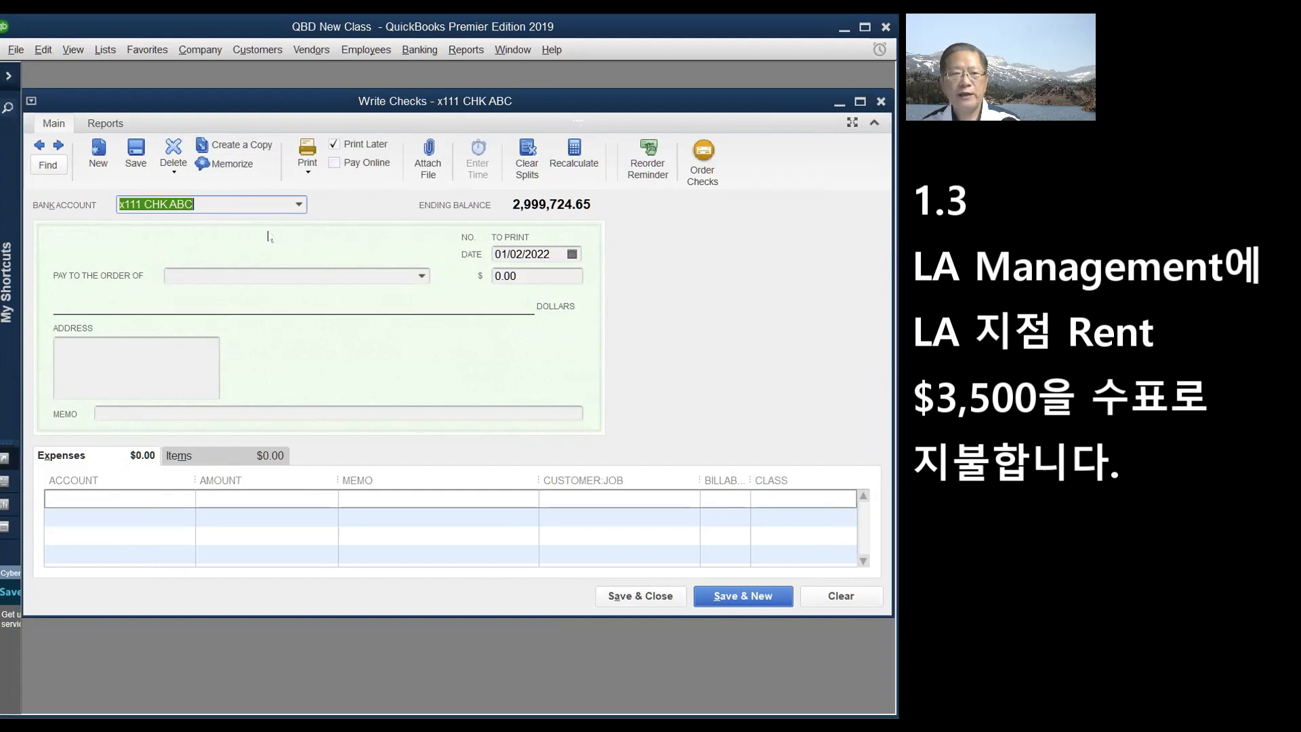
- Add LA Management as a new vendor and make it the new check's payee
left_click(421, 277)
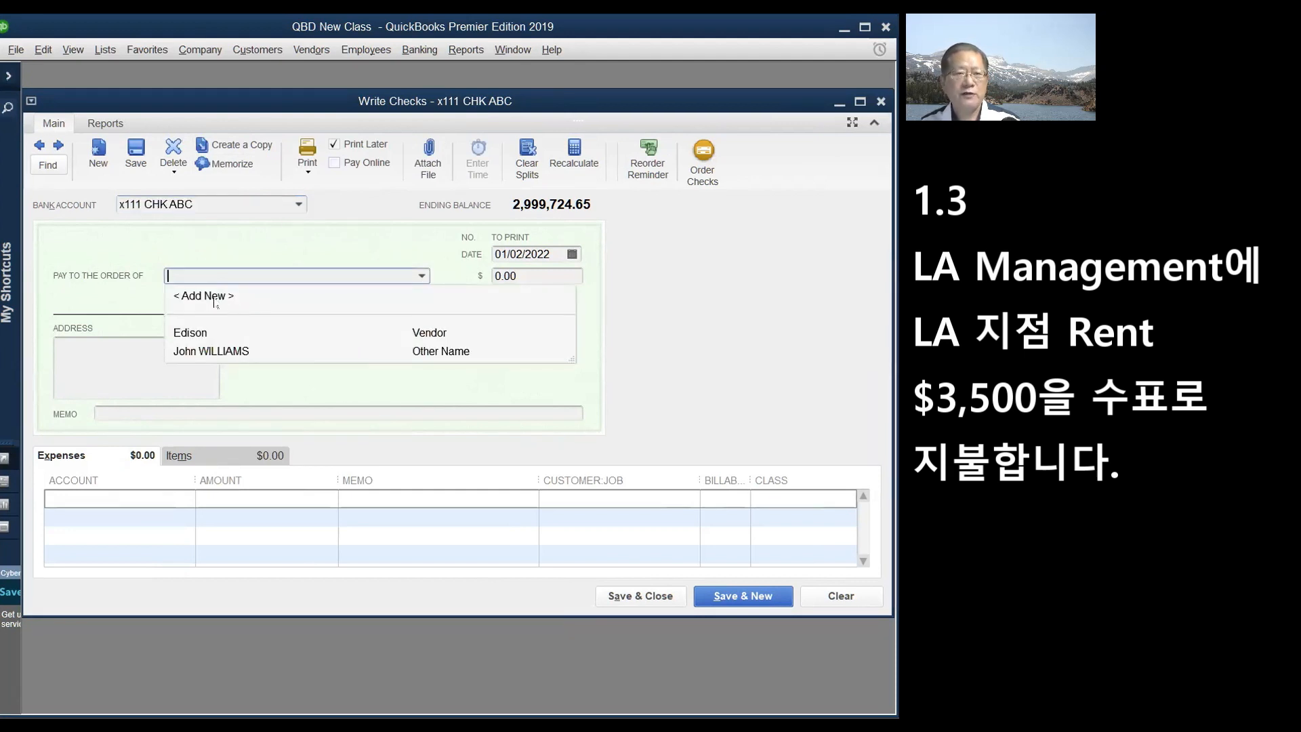
left_click(214, 298)
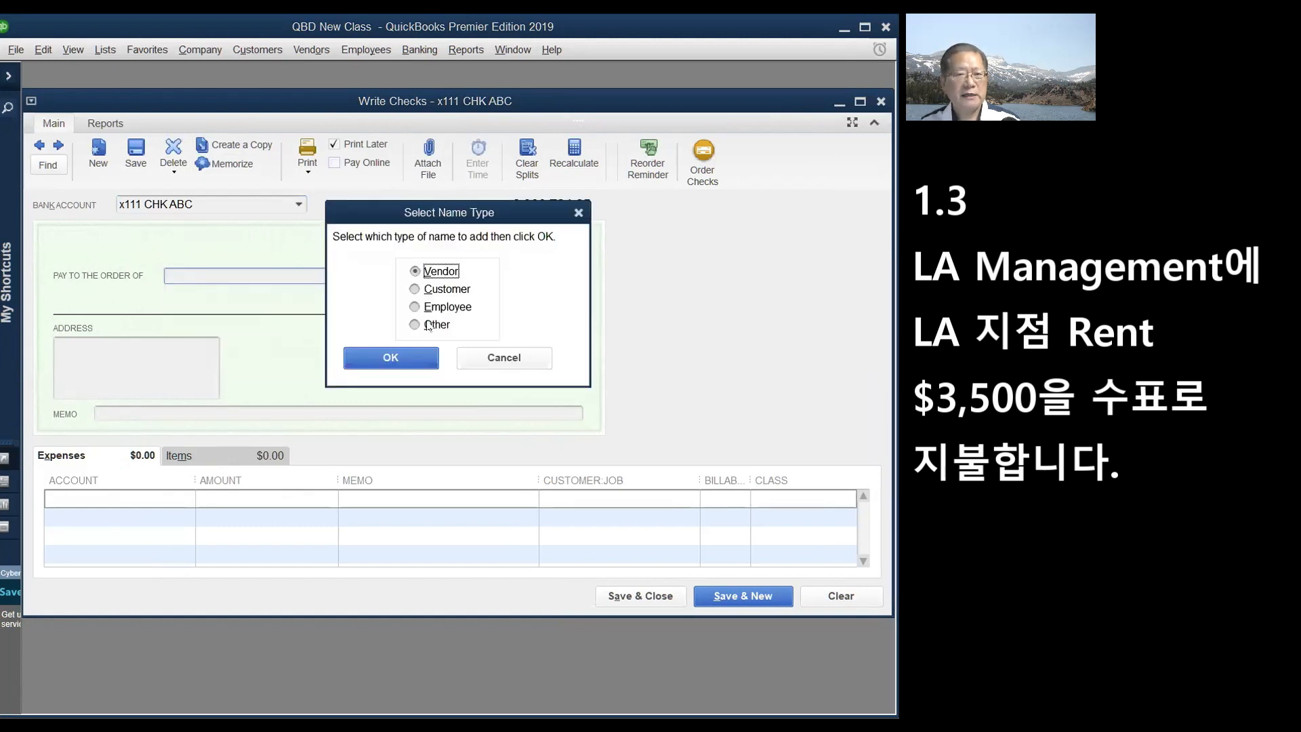
left_click(392, 356)
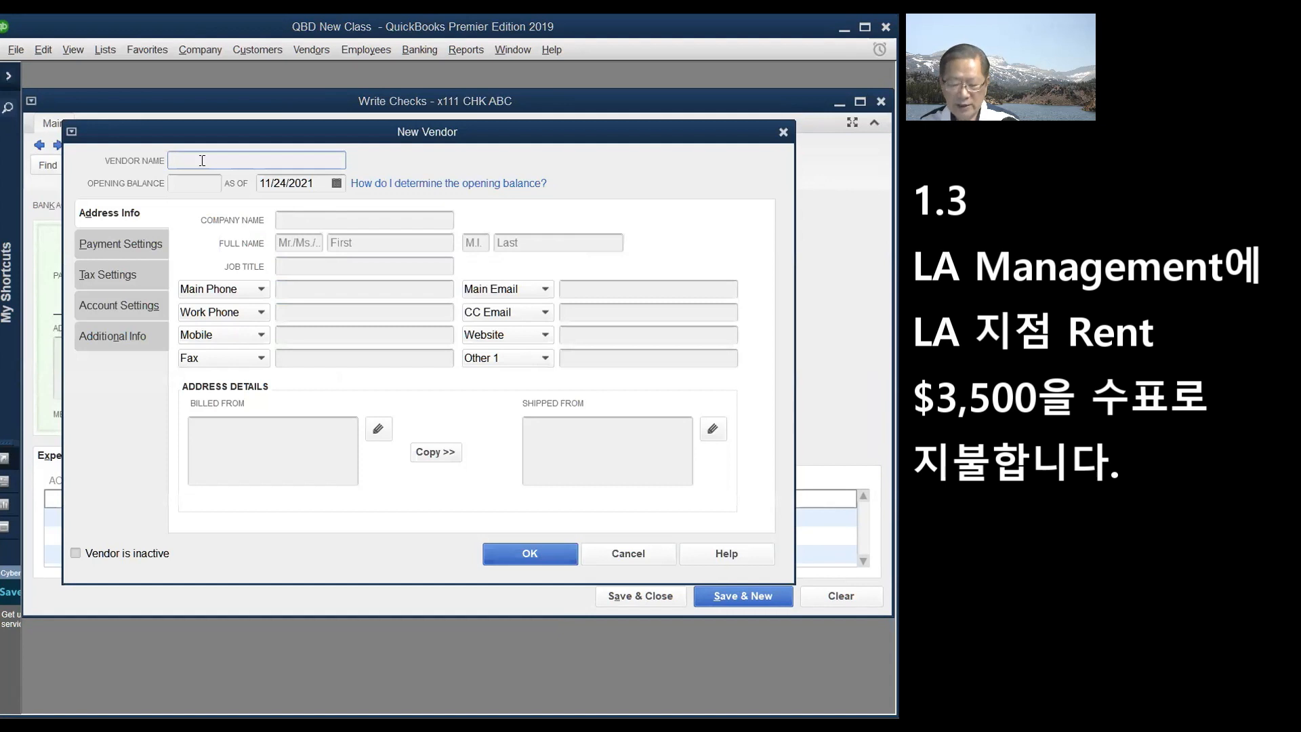
type("LA Man")
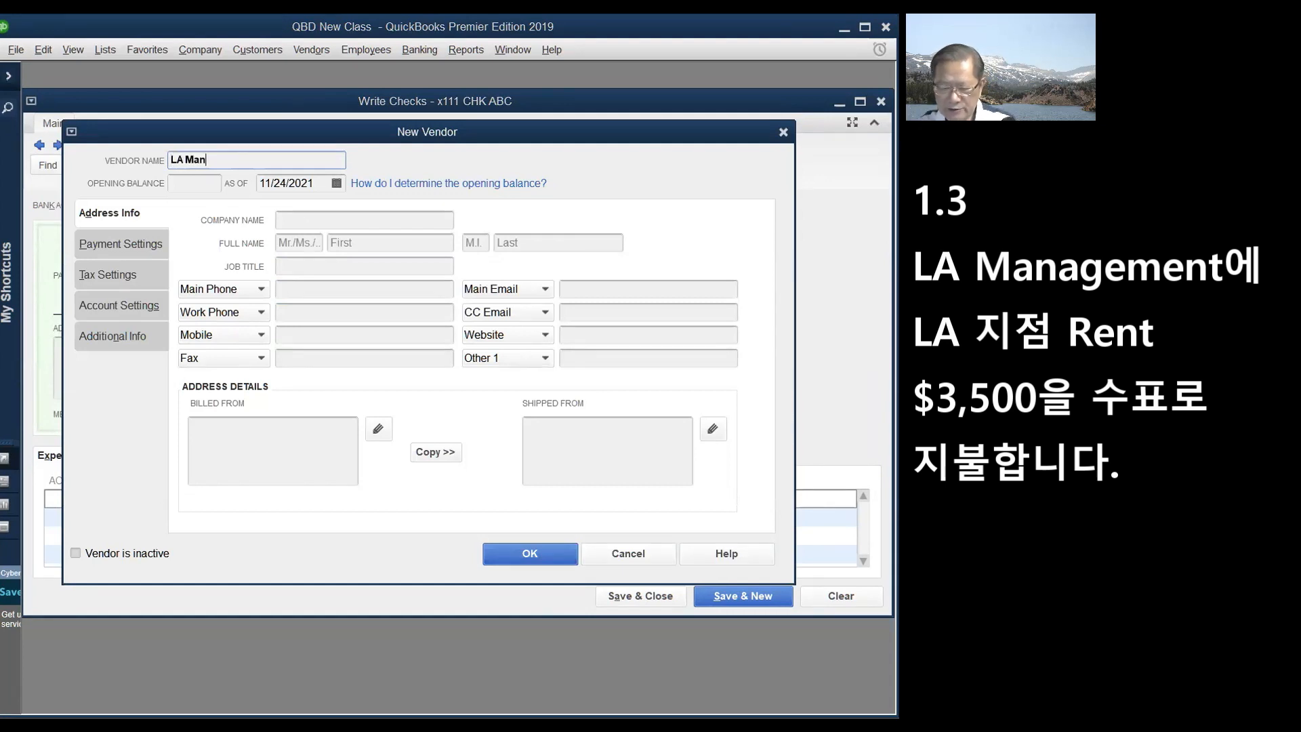
type("agement")
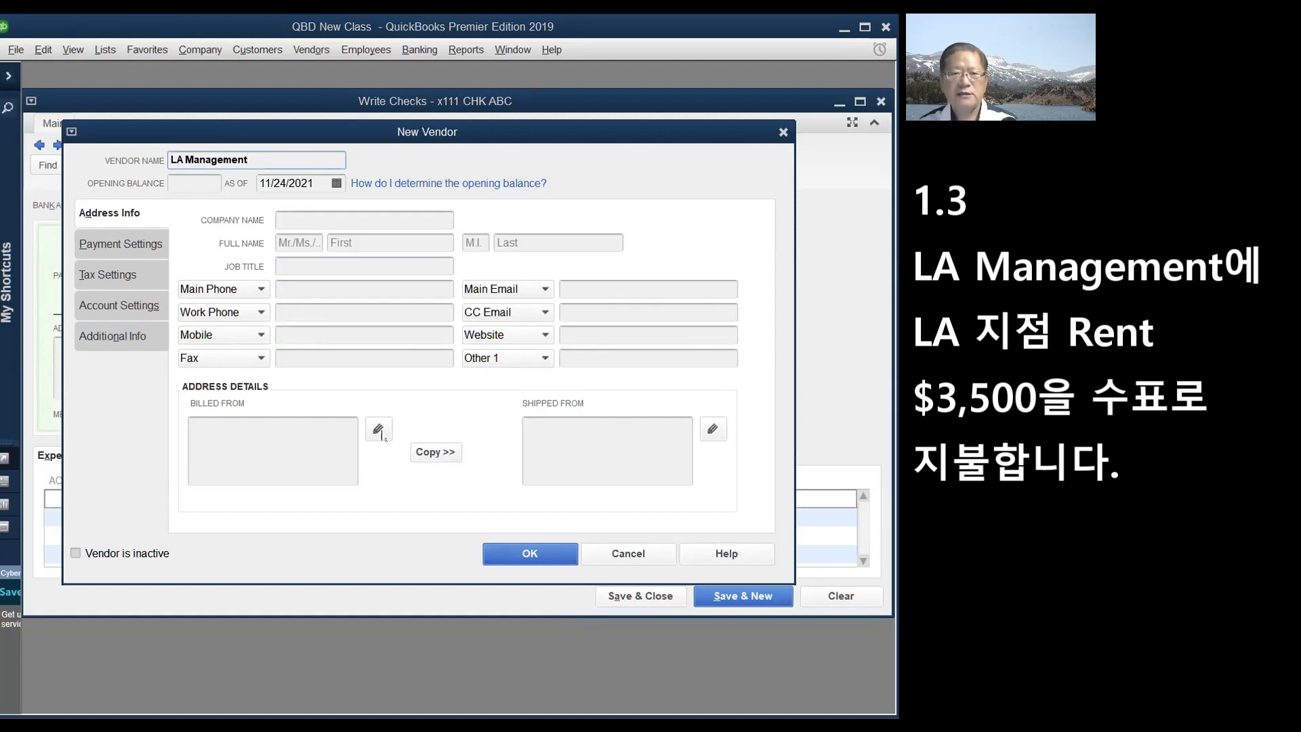
left_click(531, 552)
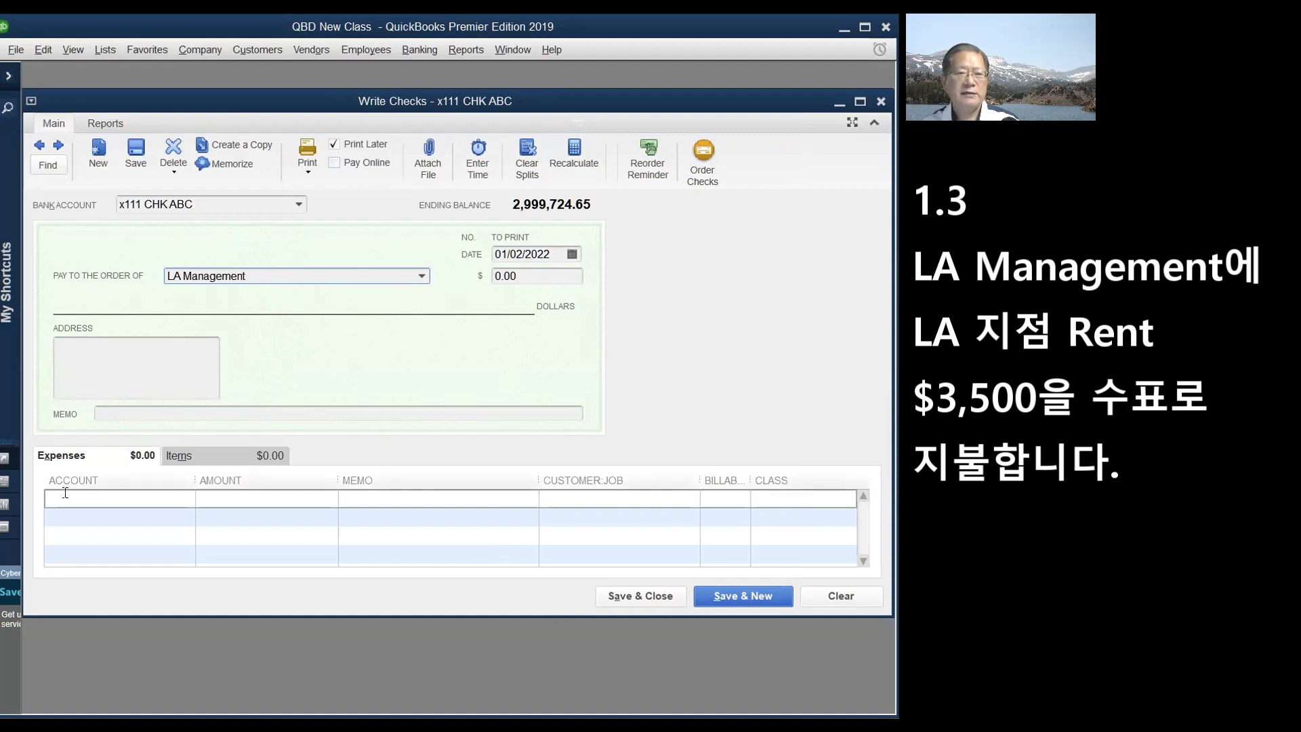
- Charge the LA Management check's first line 3,500.00 to Rent Expense
left_click(98, 502)
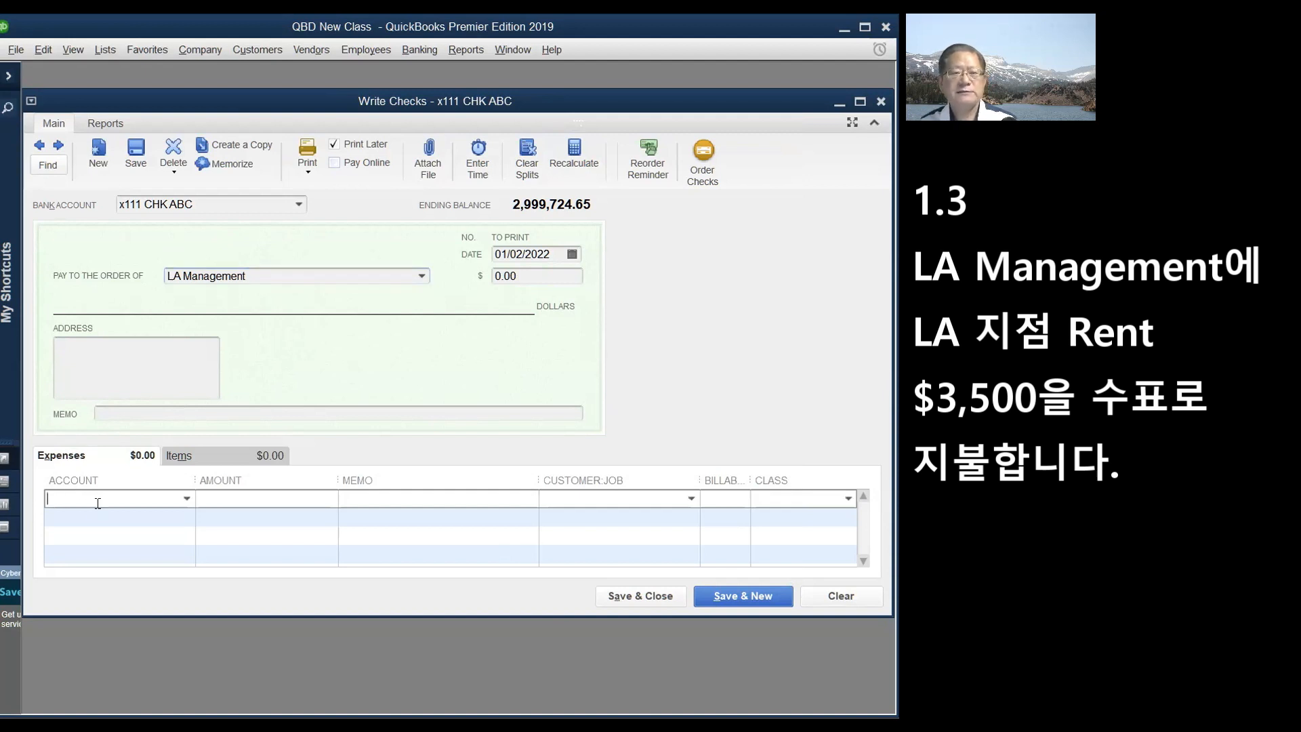
left_click(186, 499)
left_click_drag(531, 454, 530, 175)
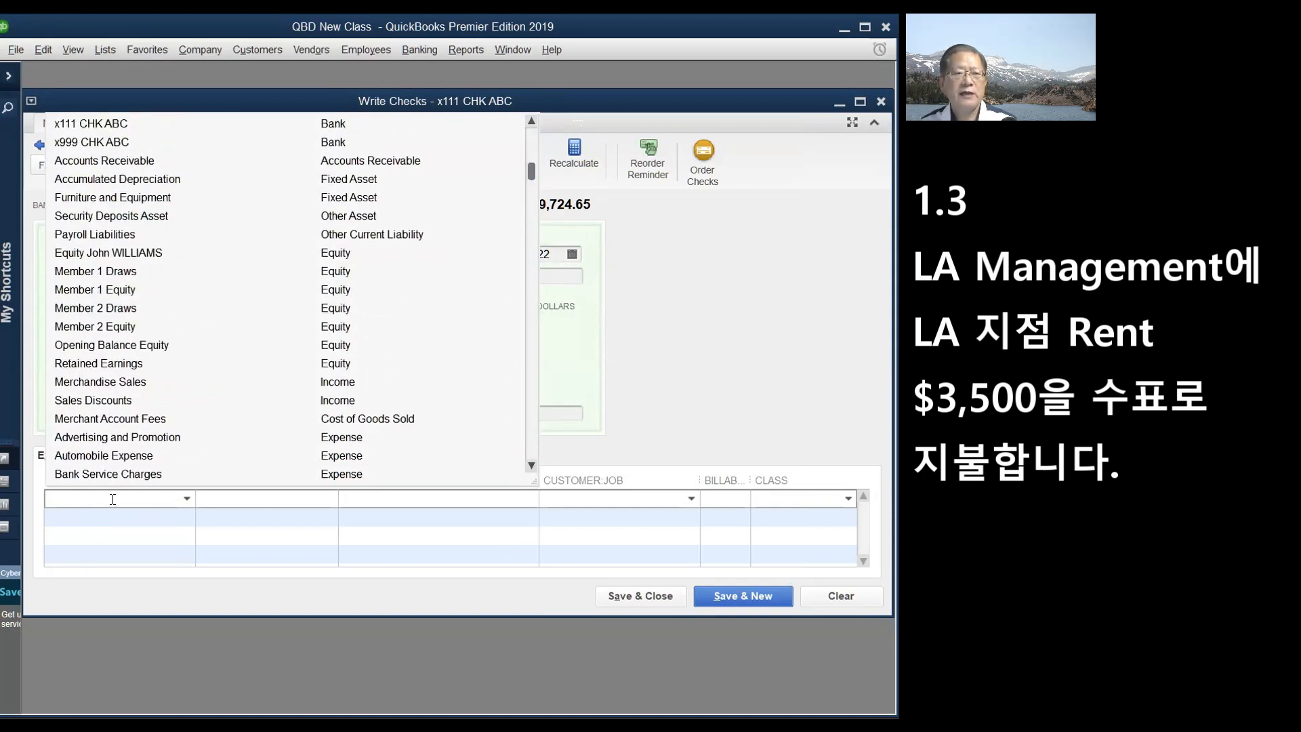
left_click(108, 619)
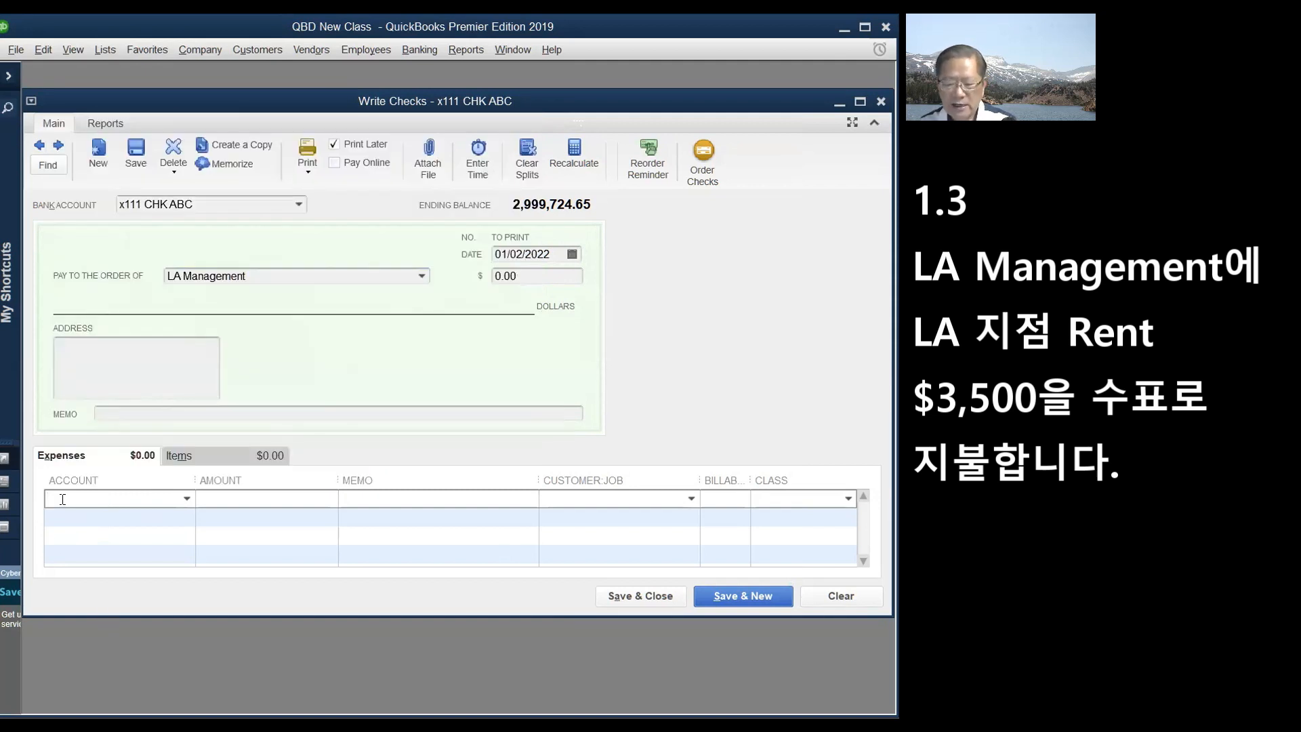
type("Rent Expense")
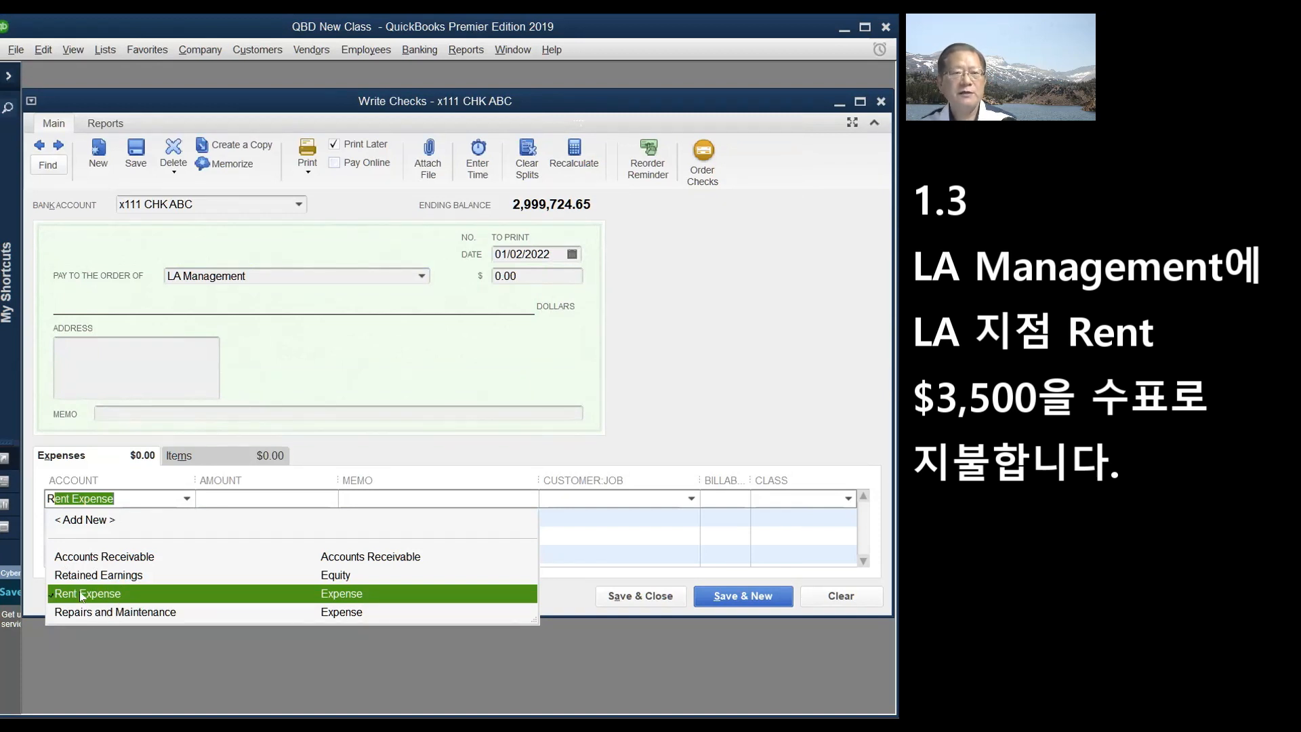
left_click(82, 597)
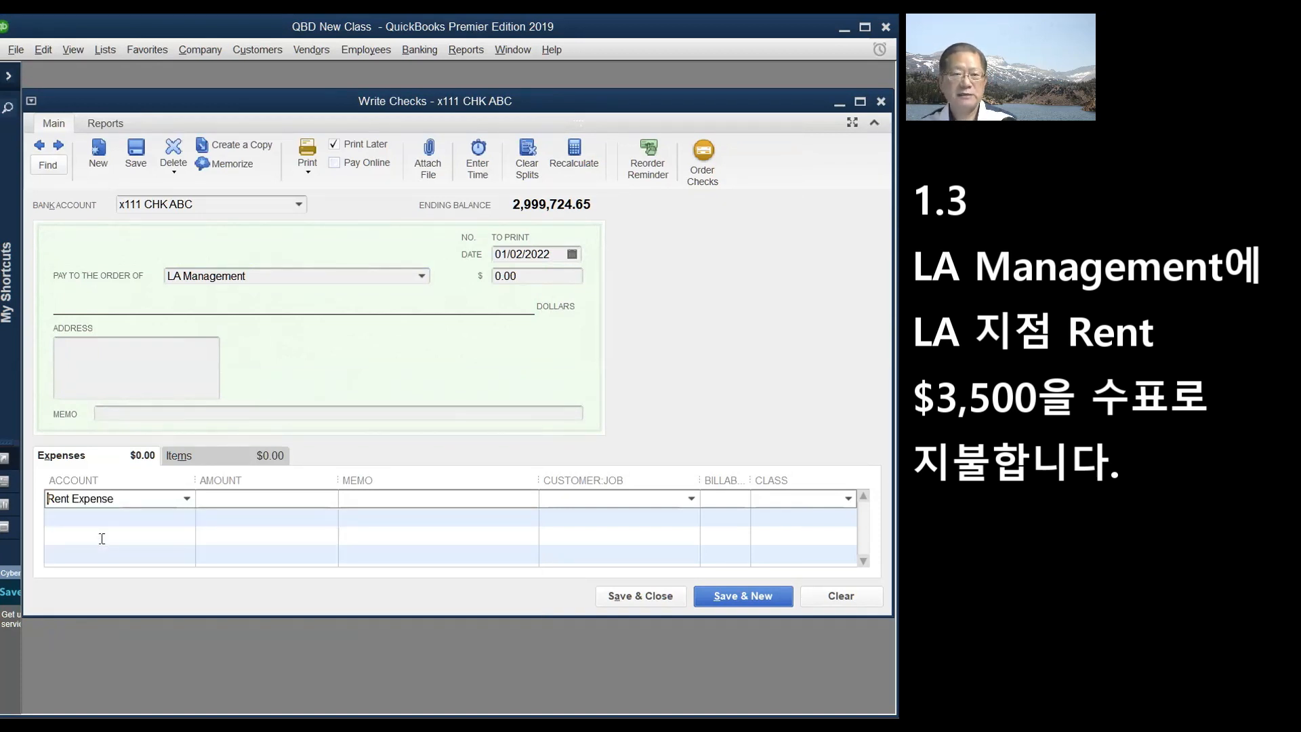
left_click(282, 498)
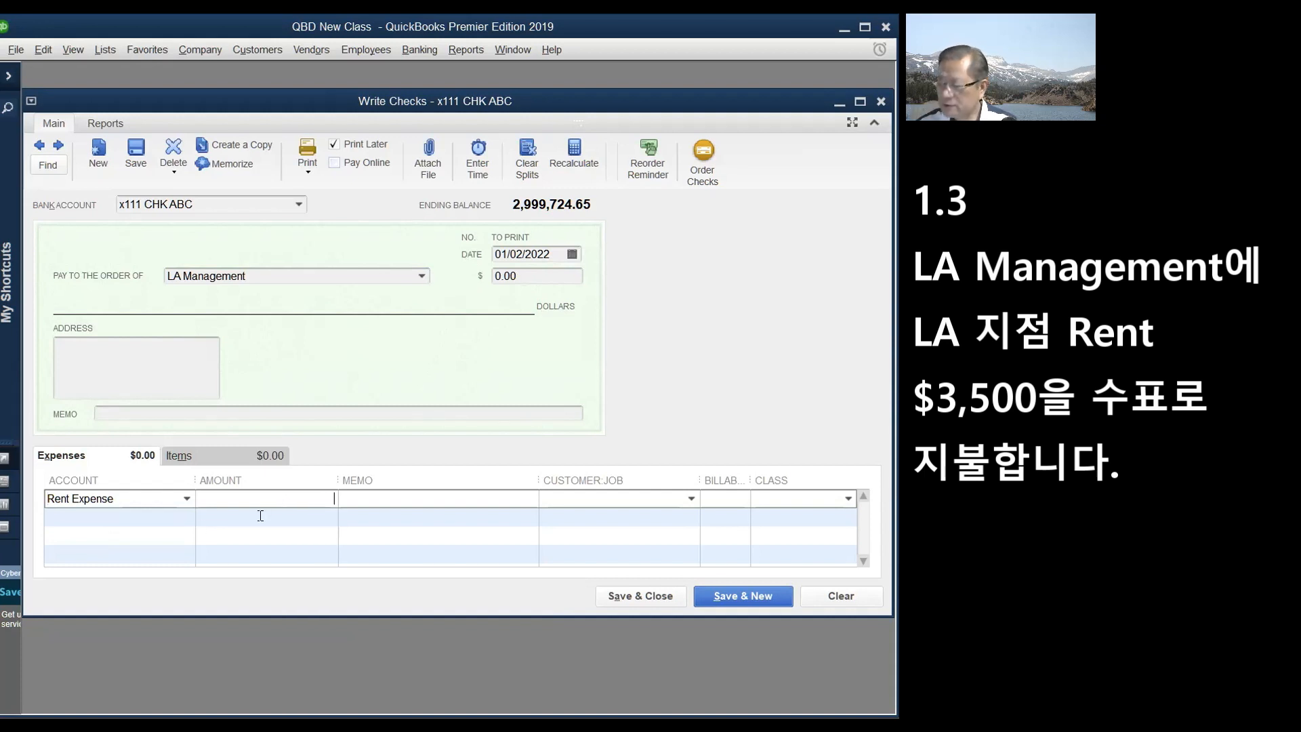
type("3500")
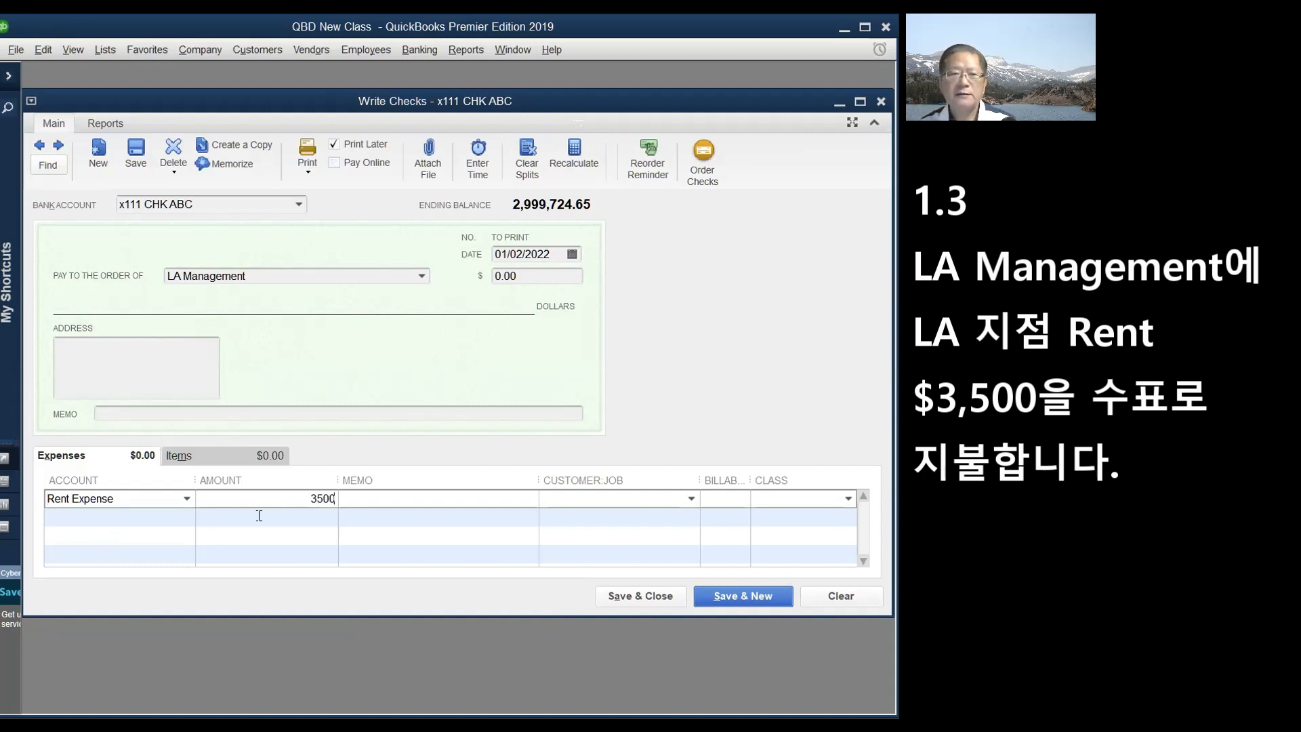
left_click(848, 498)
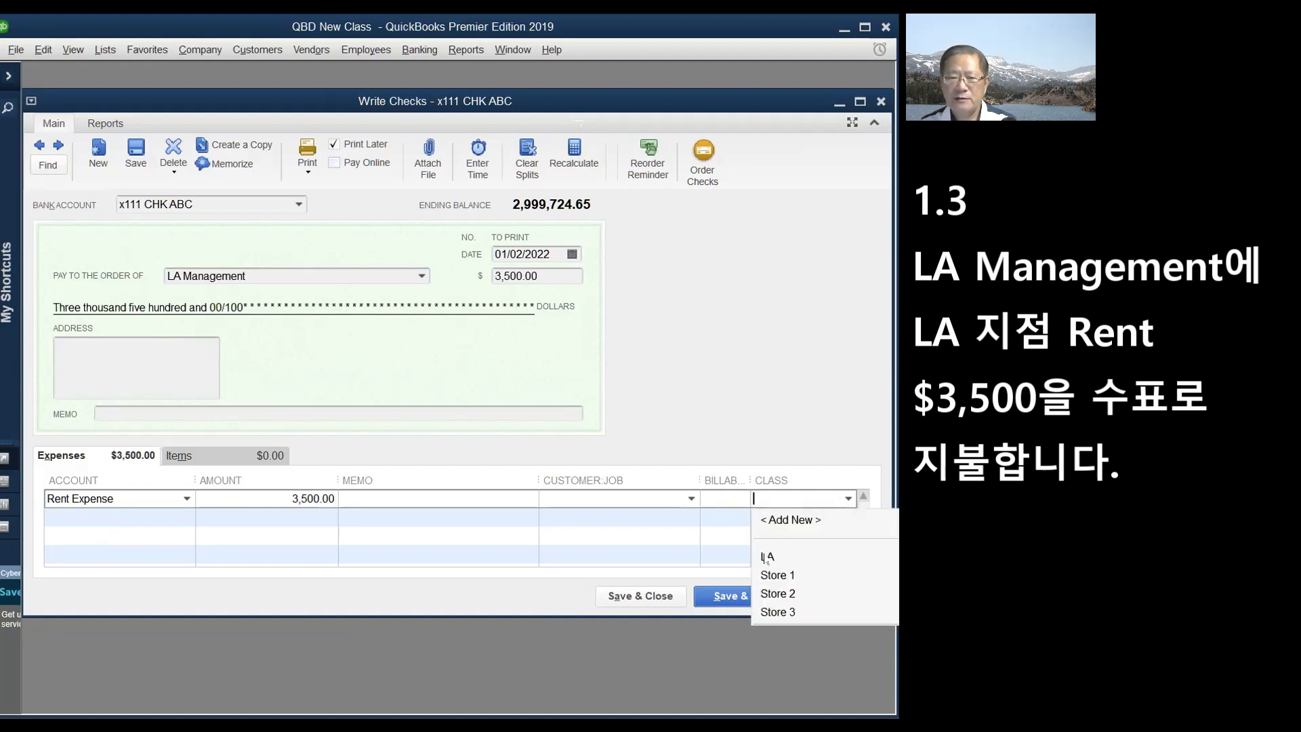
- Tag the rent line with class LA, turn off Print Later, number it 1002, and save
left_click(765, 557)
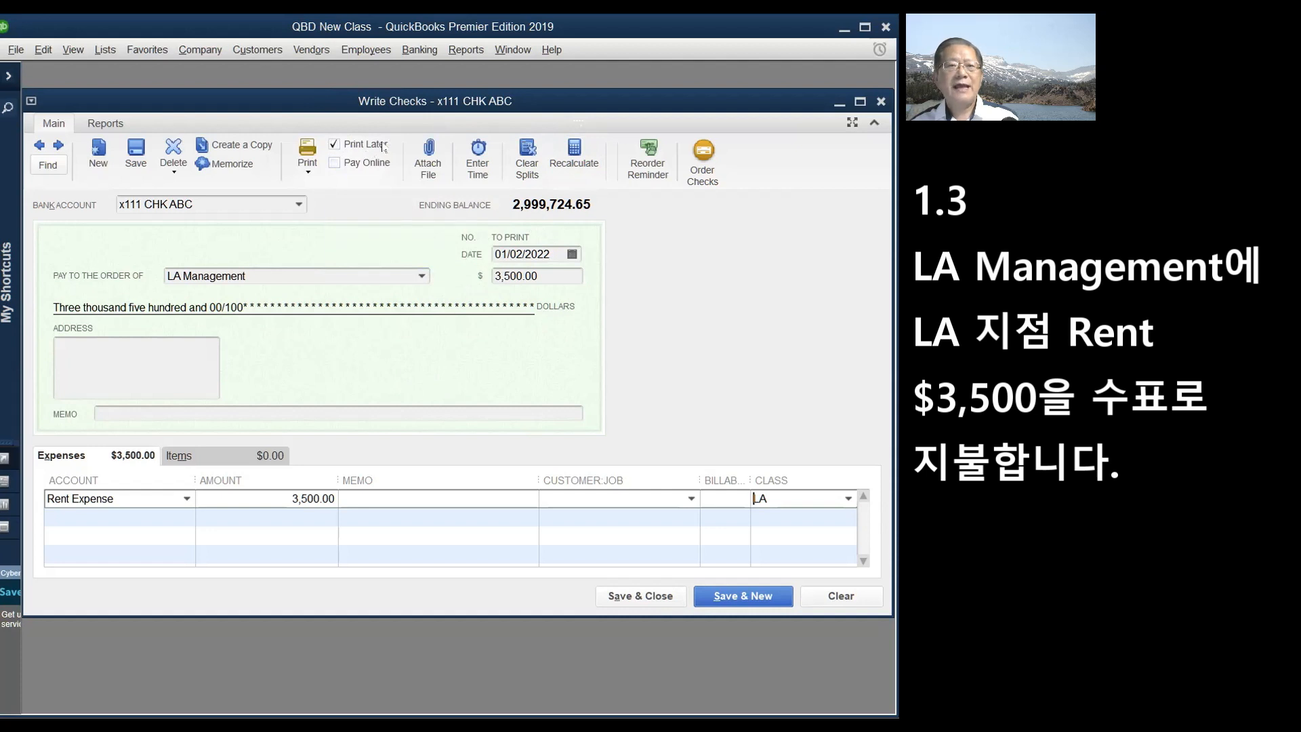
left_click(334, 145)
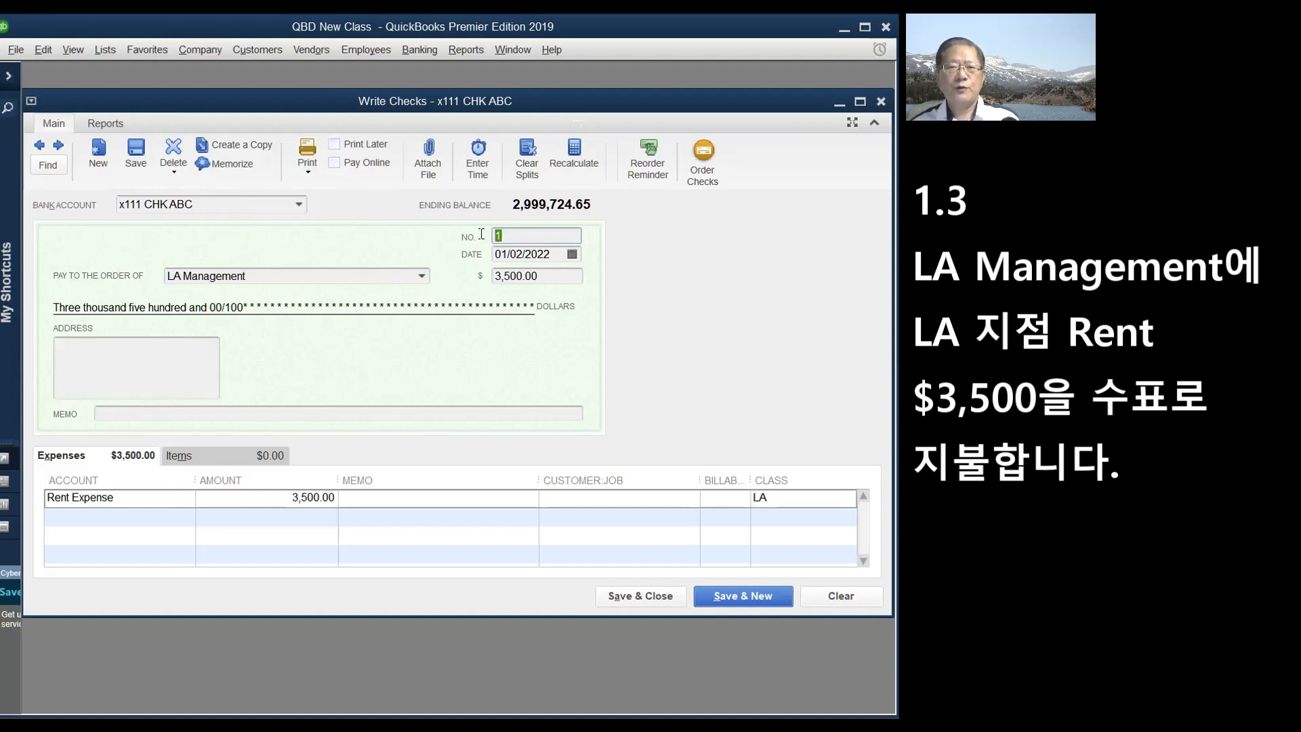
type("002")
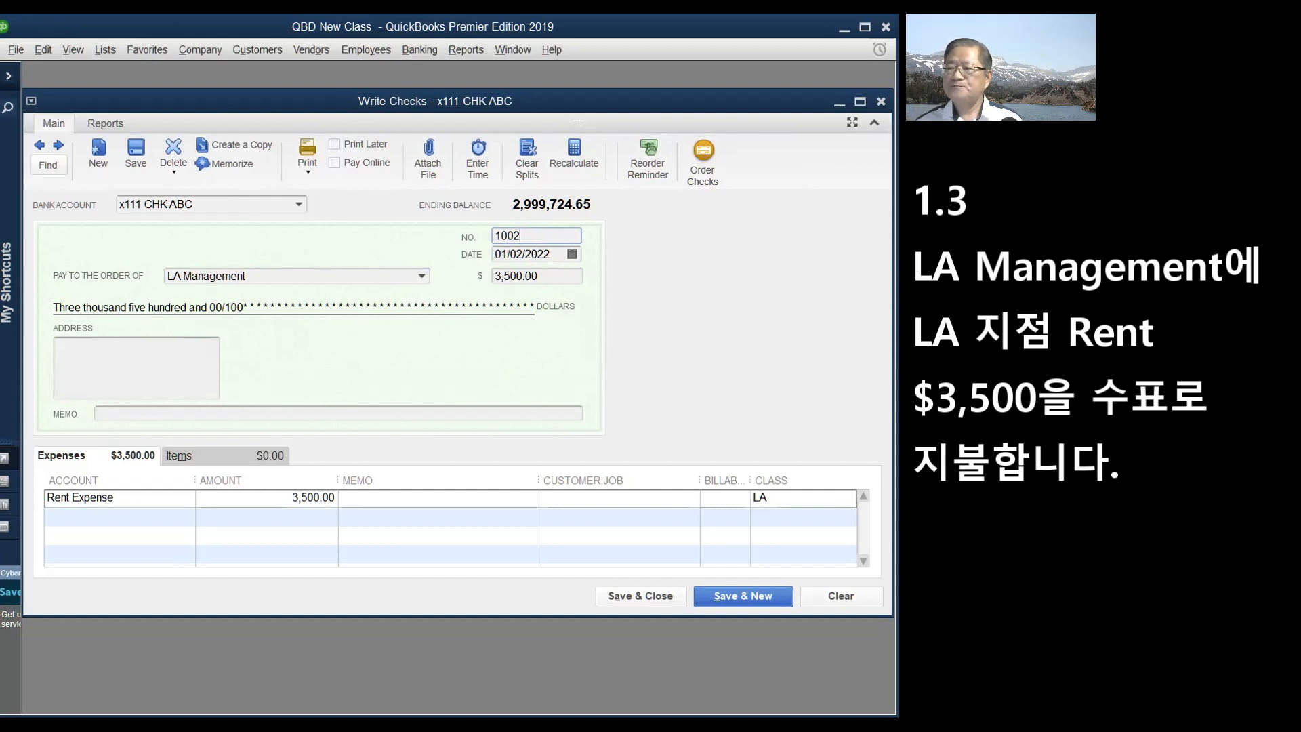
left_click(741, 593)
- Confirm saving the future-dated LA check and start adding a new vendor payee on check 1003
left_click(605, 280)
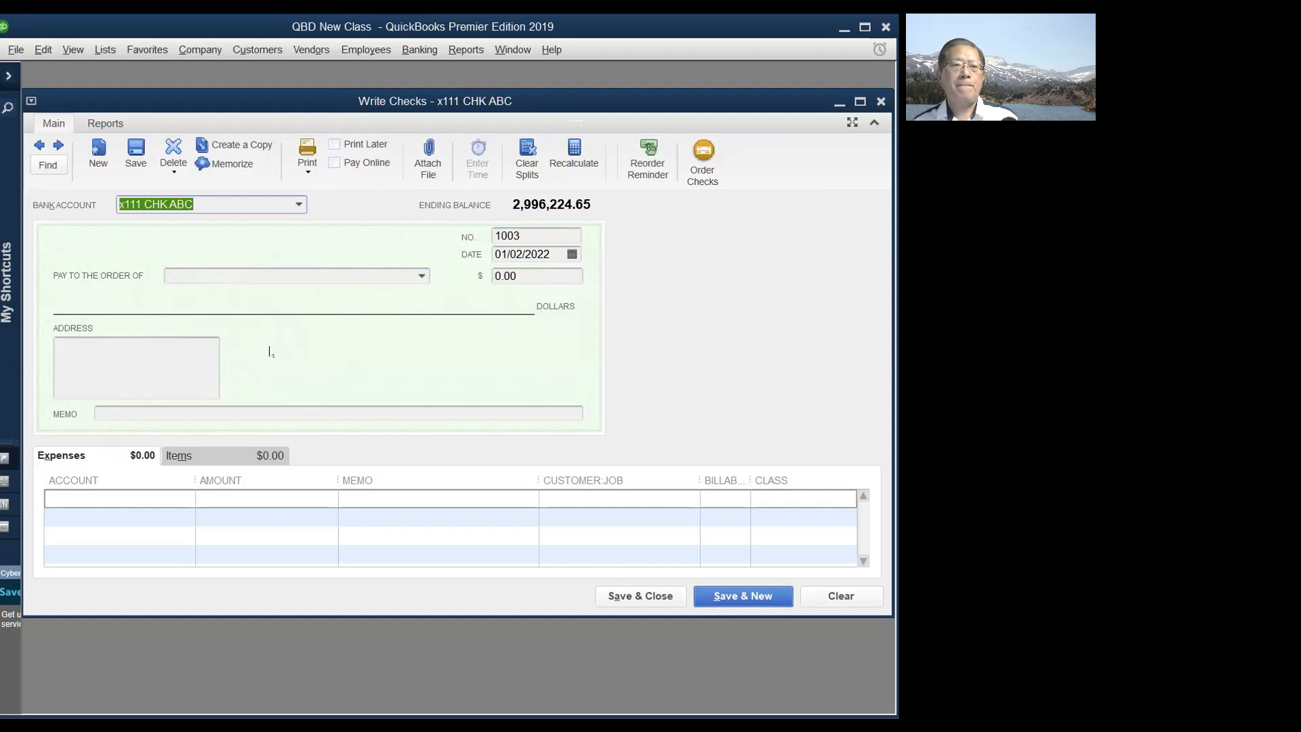
left_click(236, 274)
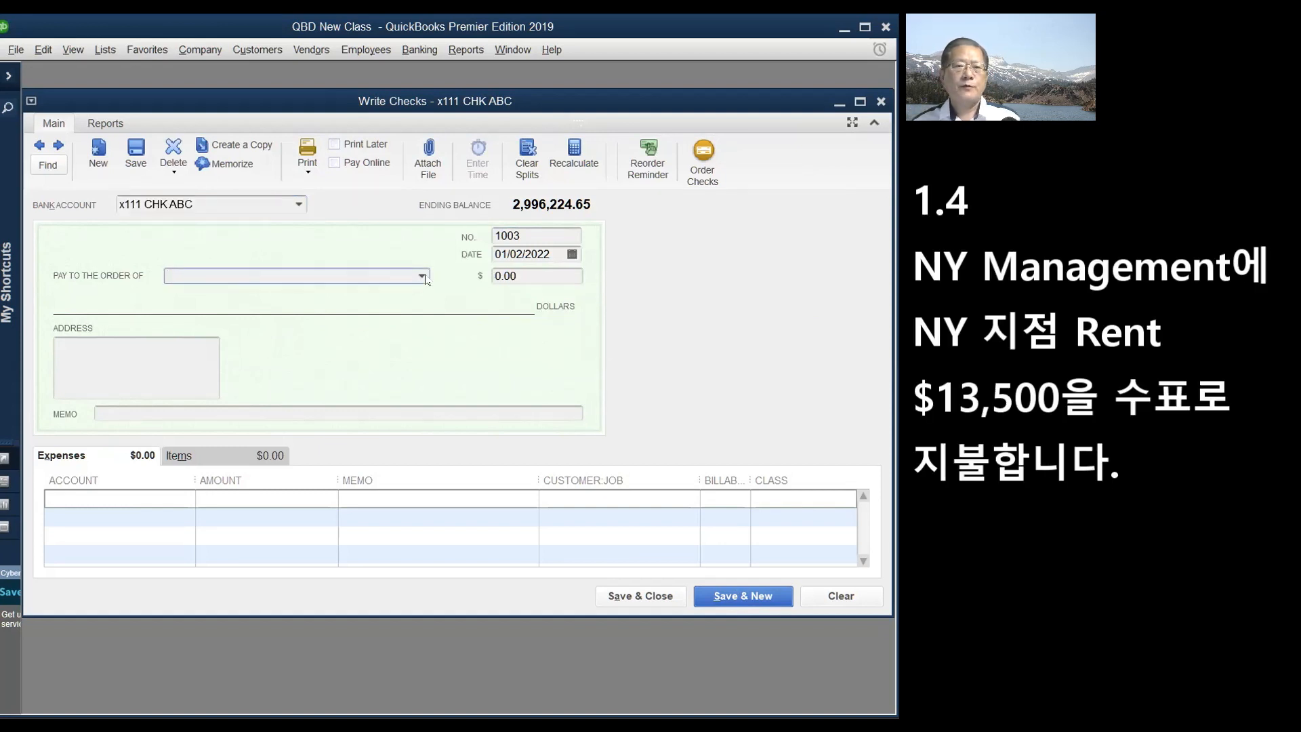
left_click(423, 278)
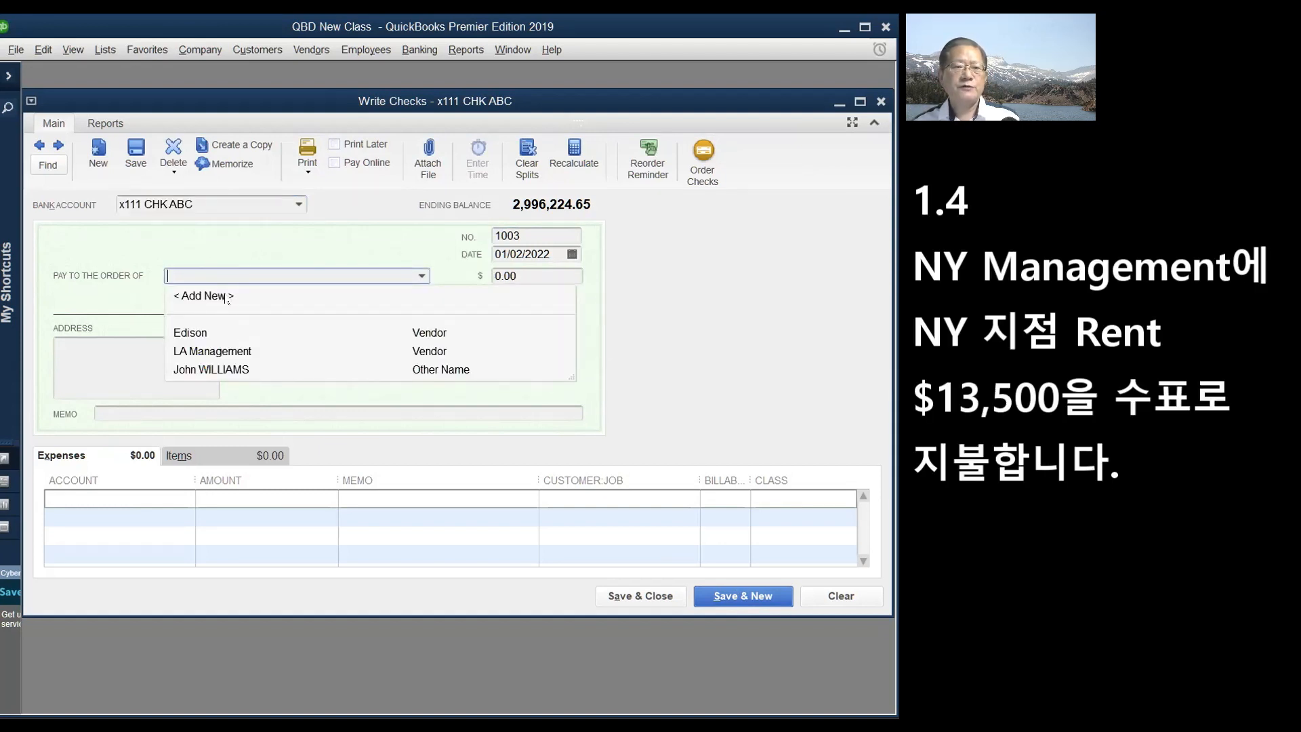
left_click(244, 296)
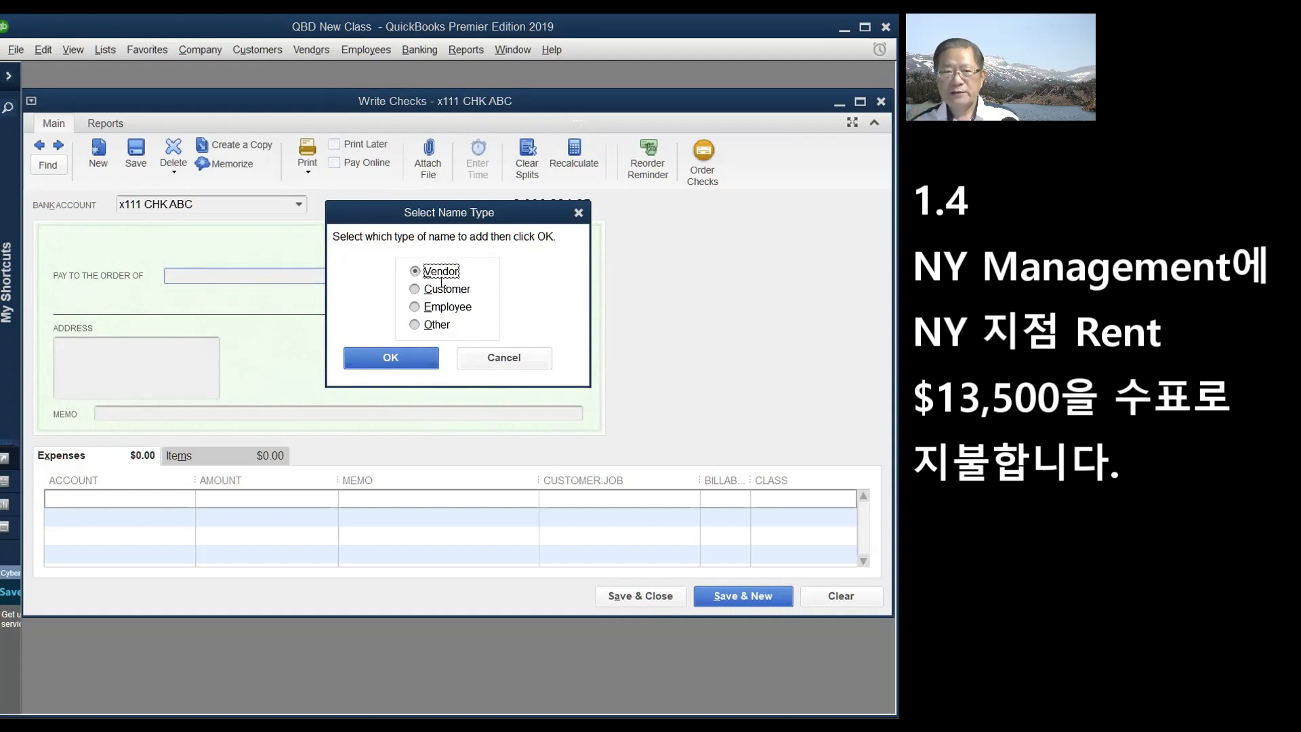
left_click(388, 362)
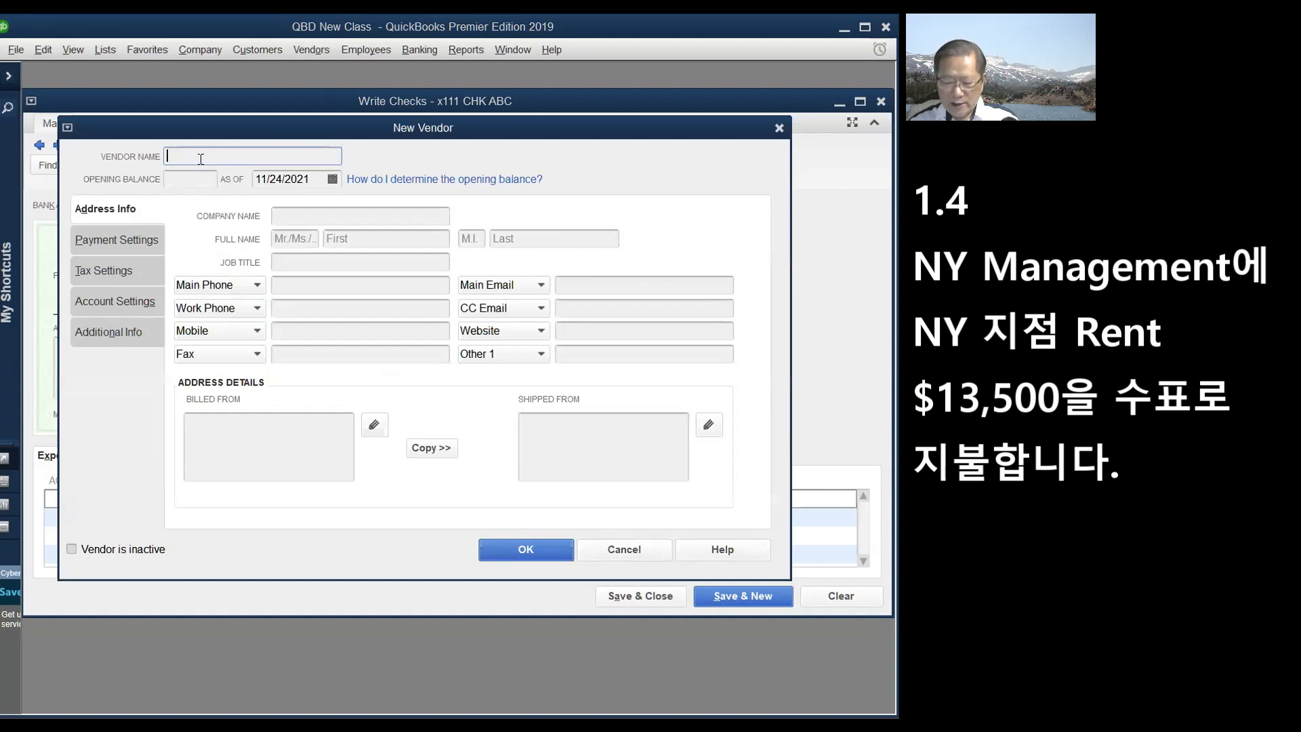
- Name the new vendor NY Management with an as-of date of 01/04/2022
type("NY Management")
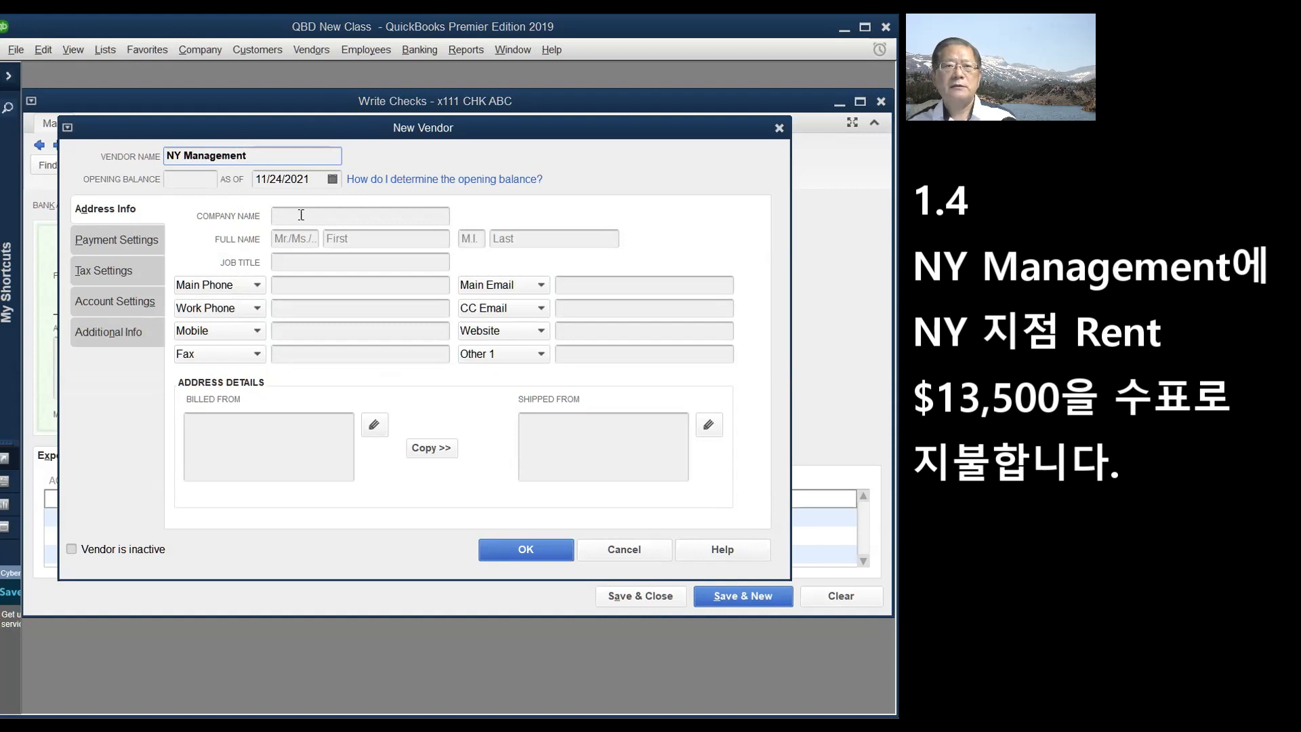
left_click(332, 178)
left_click(390, 206)
left_click(390, 207)
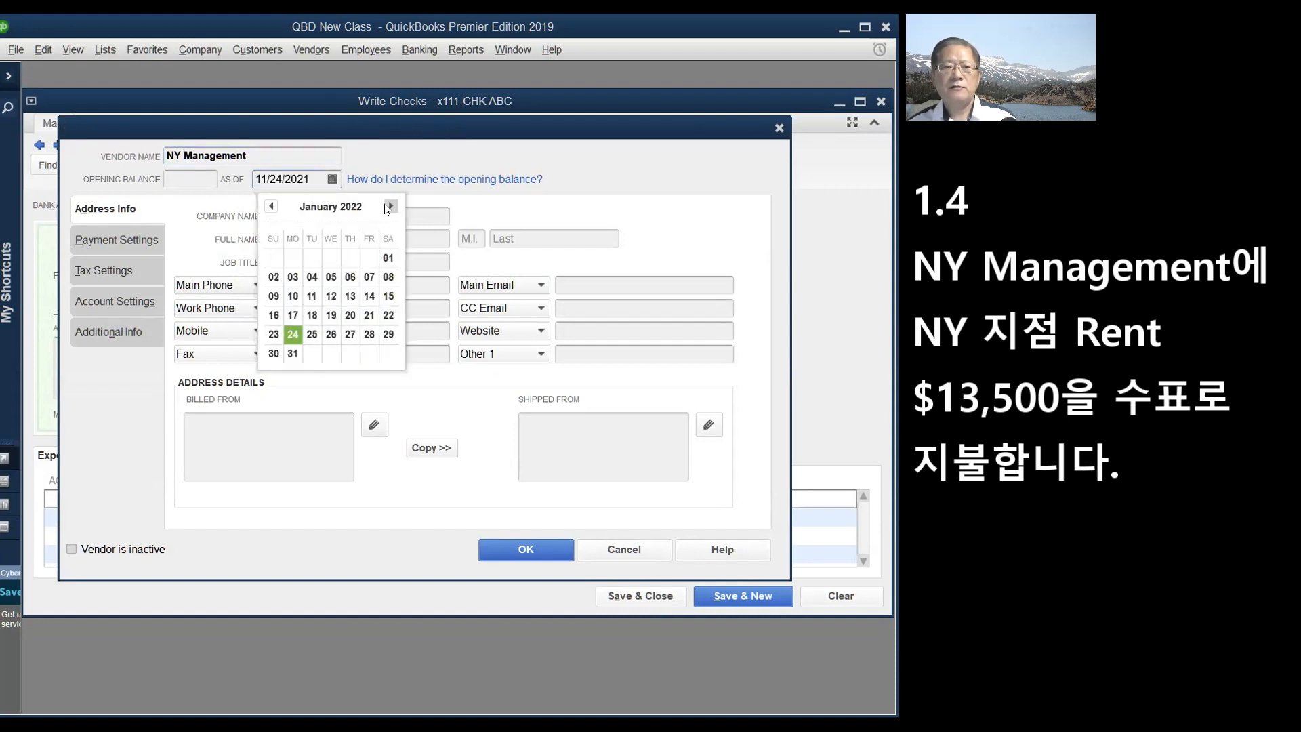
left_click(312, 282)
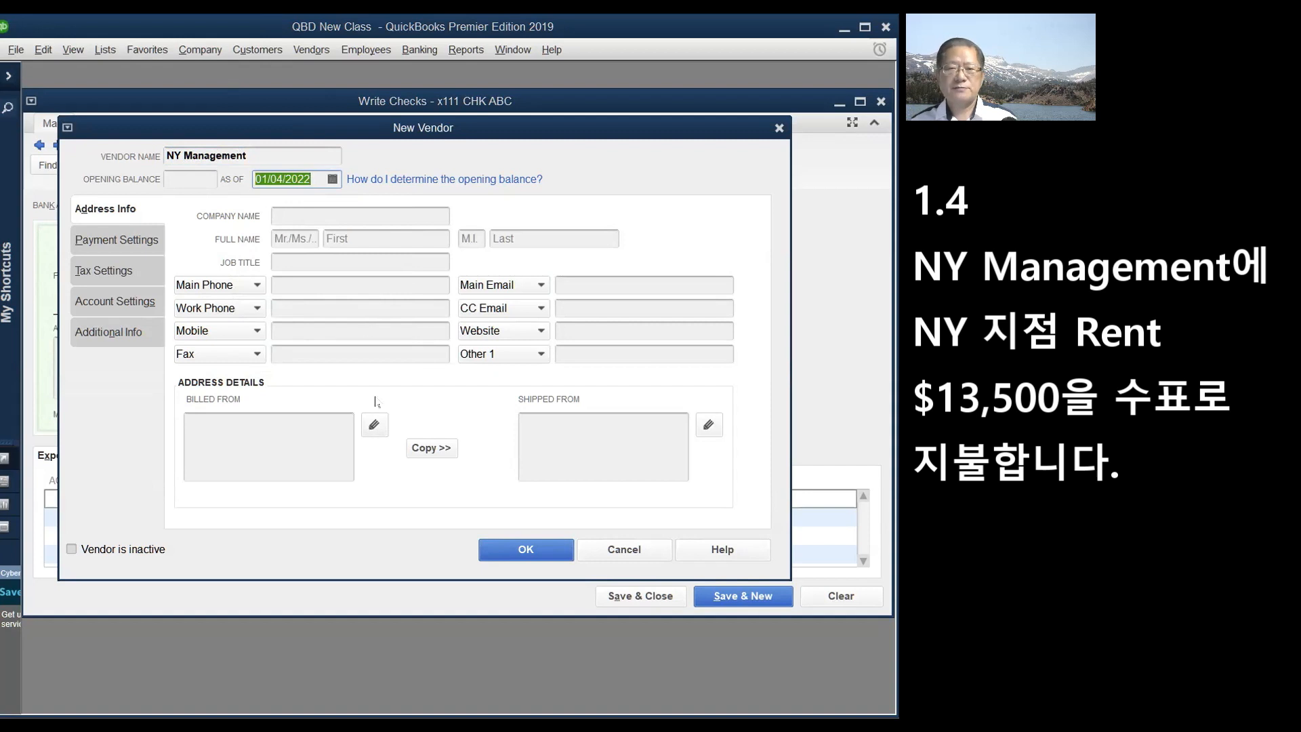
left_click(526, 543)
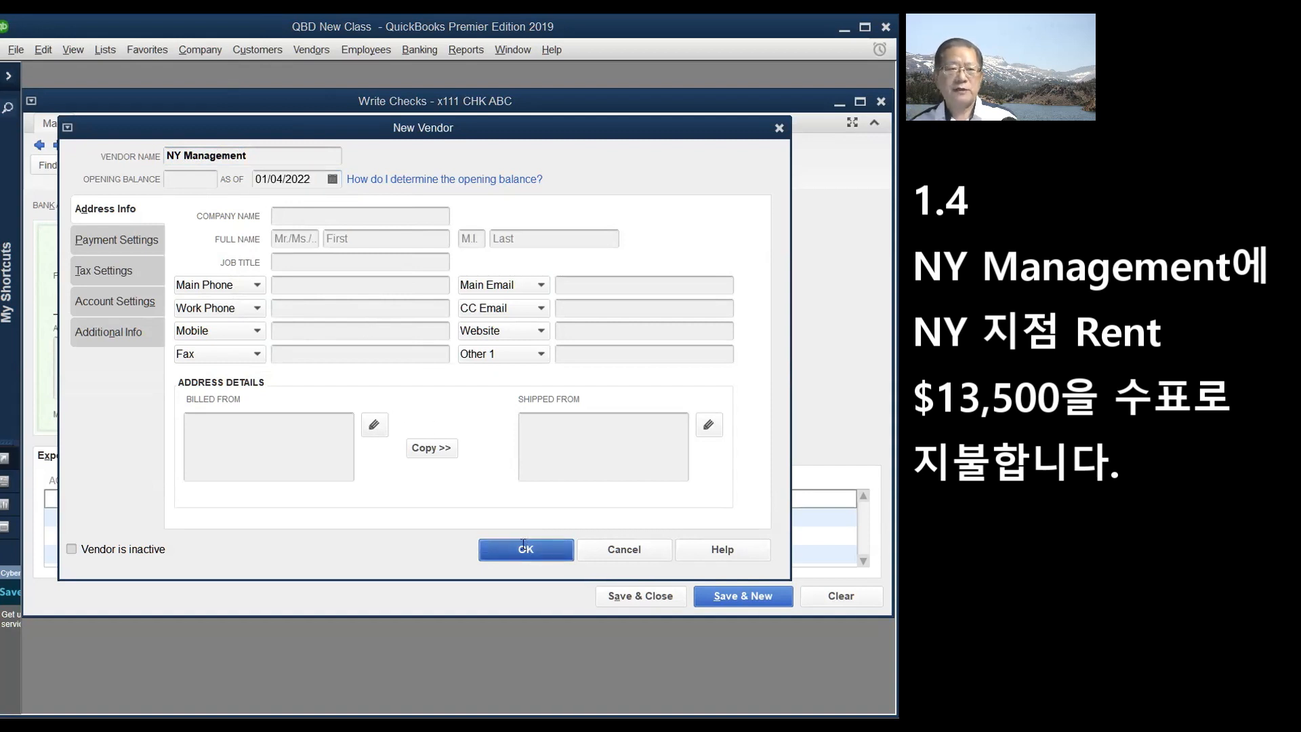
left_click(156, 499)
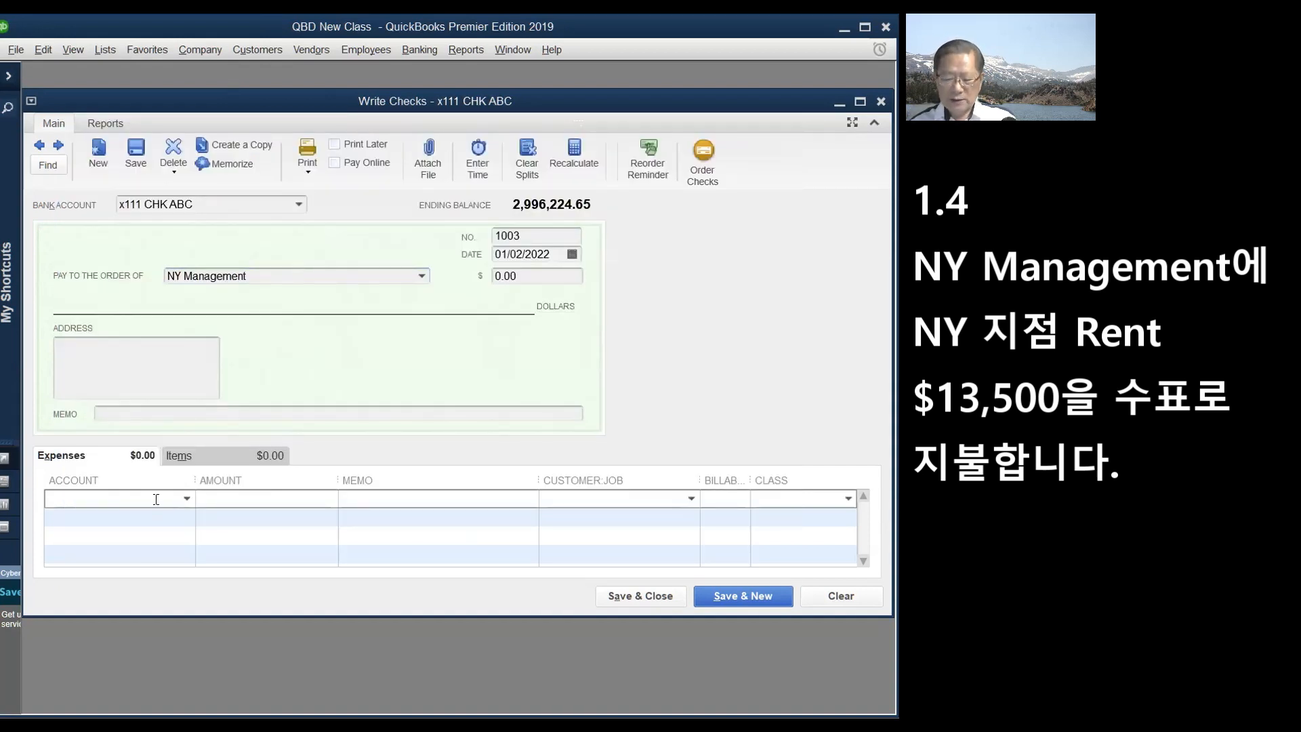
- Charge the NY Management check's first line 13,500 to Rent Expense
type("Rent Expens")
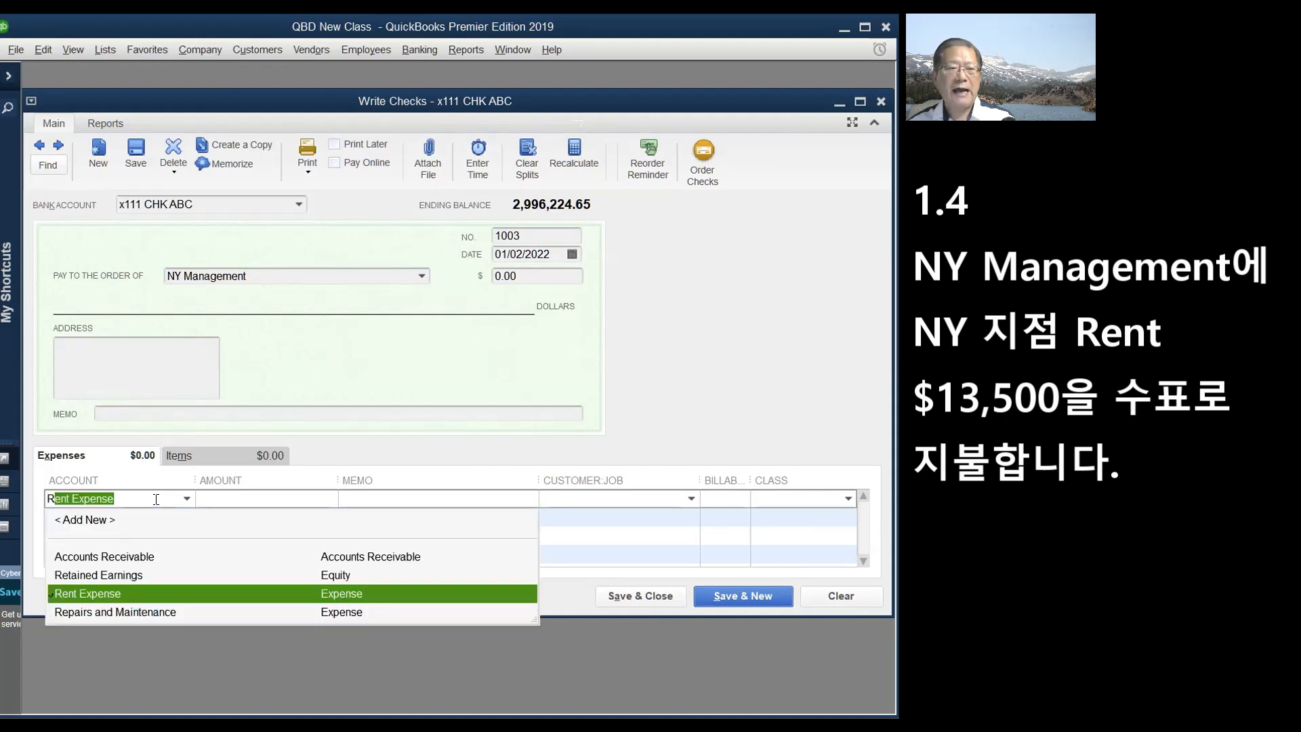
type("e")
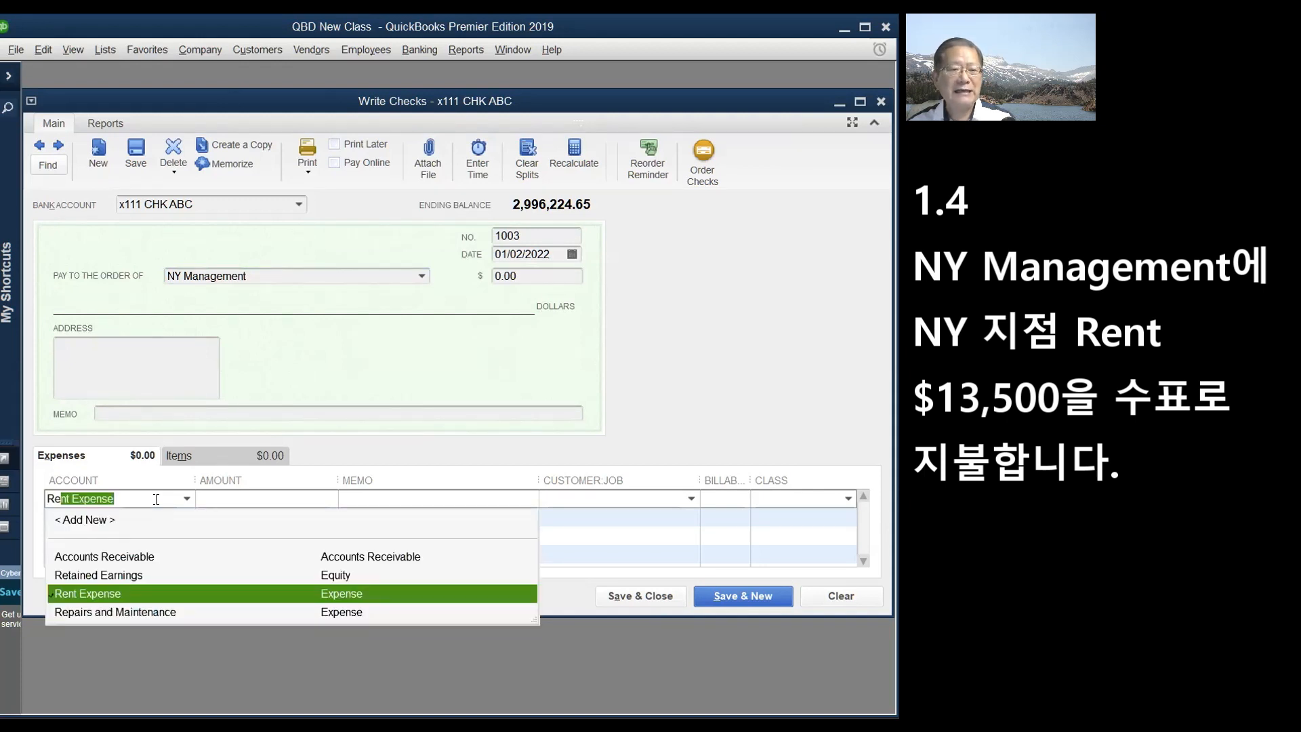
type("n")
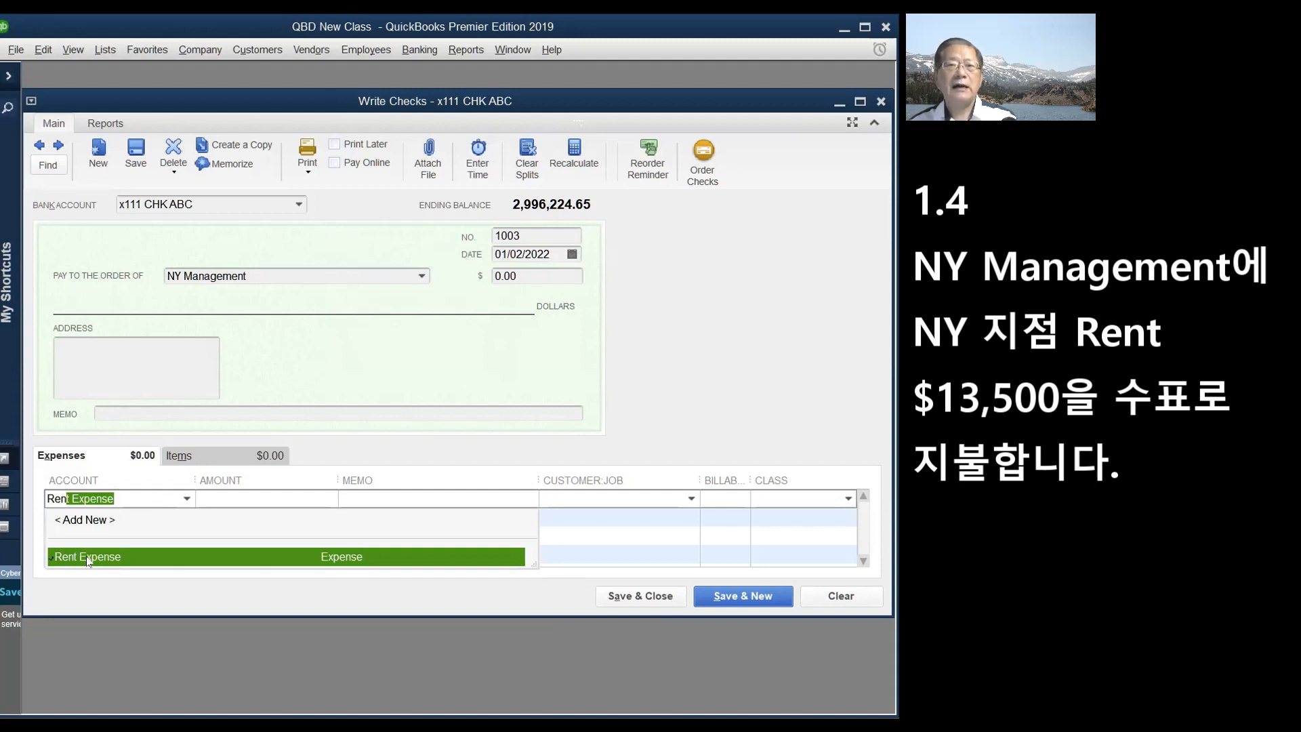
left_click(88, 558)
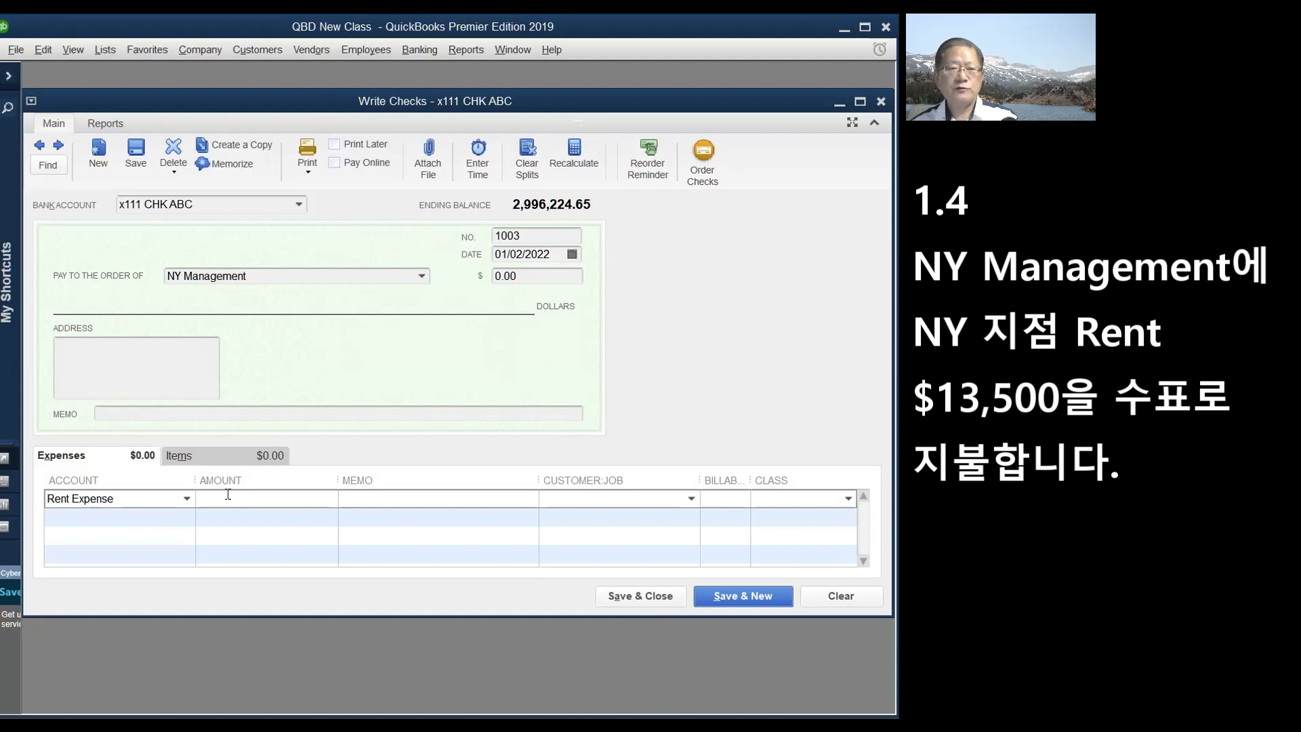
type("13500")
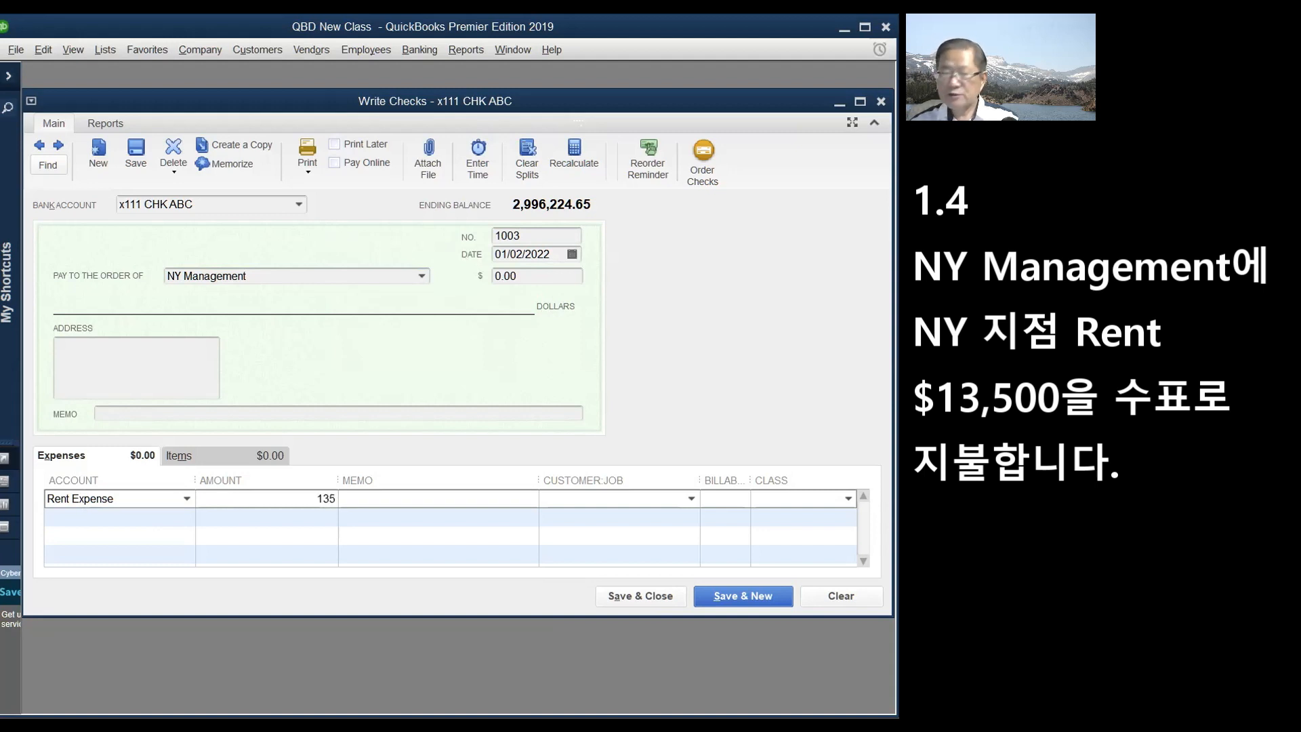
left_click(841, 502)
- Create a new NY class for the rent line and save the check, accepting its future date
left_click(848, 498)
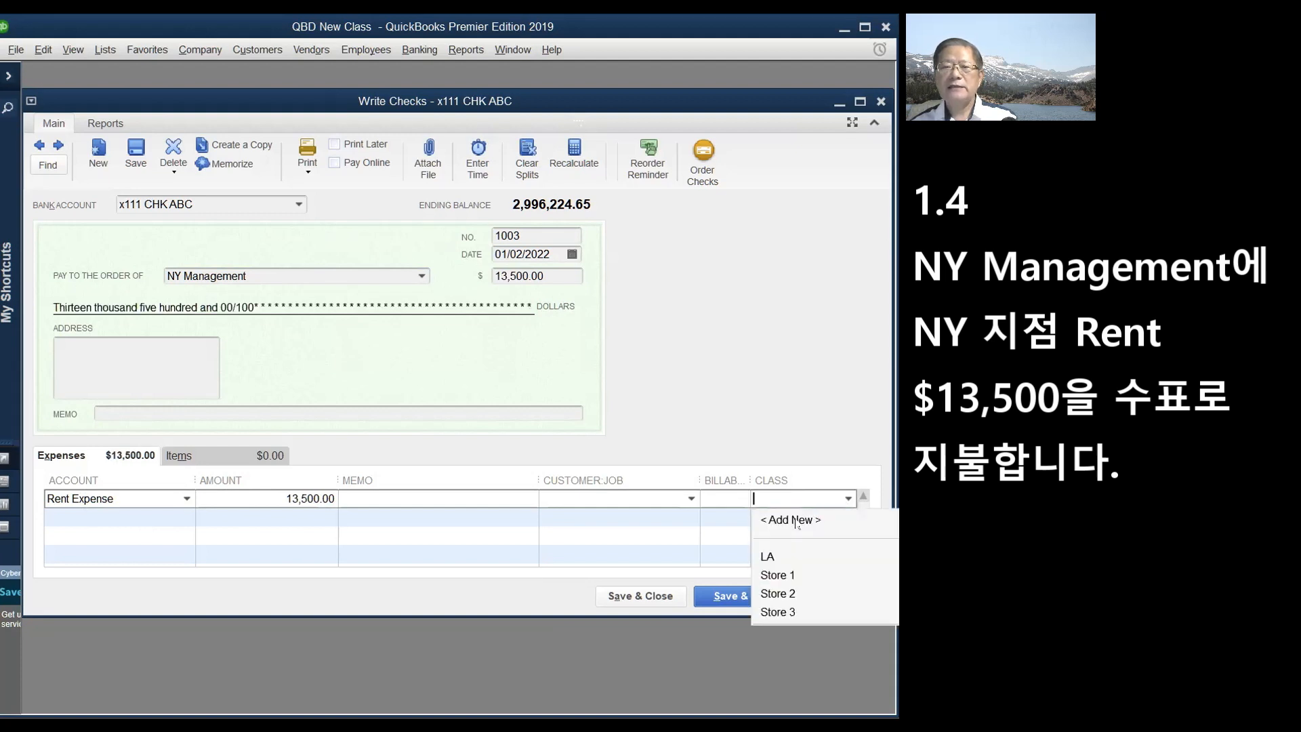
left_click(797, 520)
type("NY")
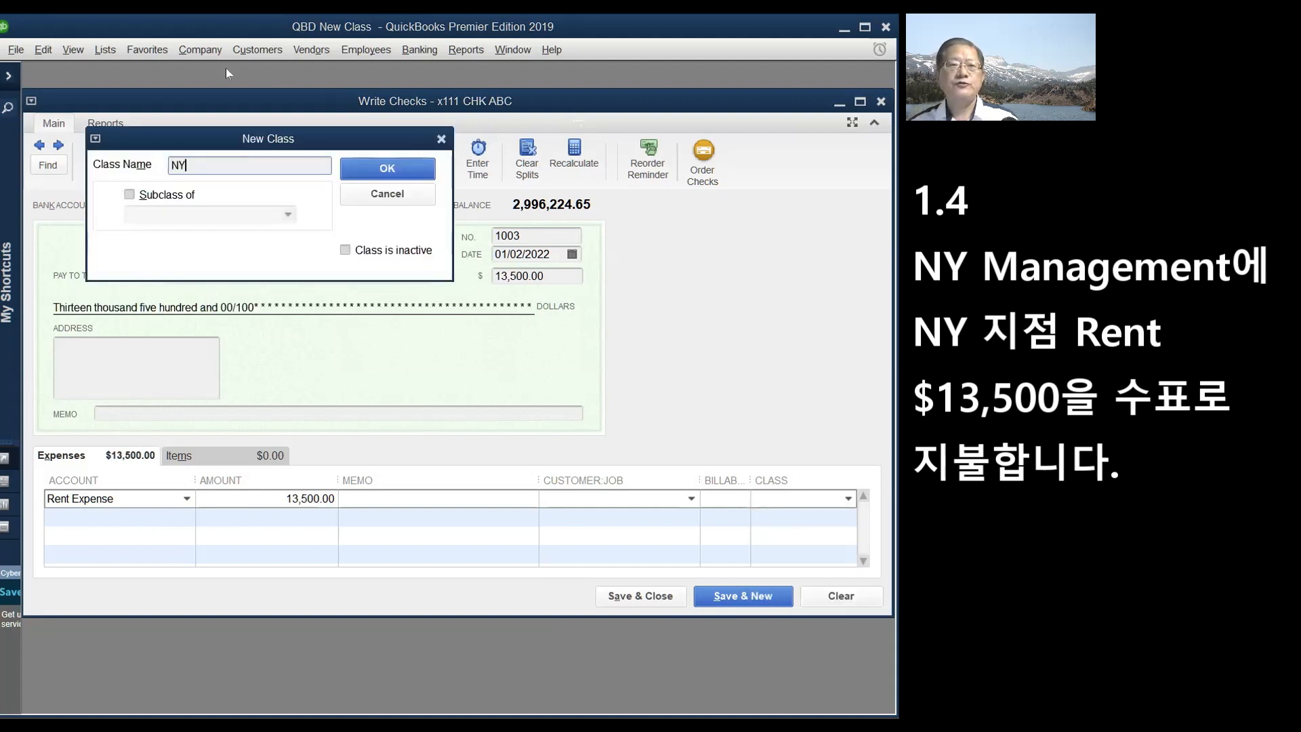
left_click(401, 167)
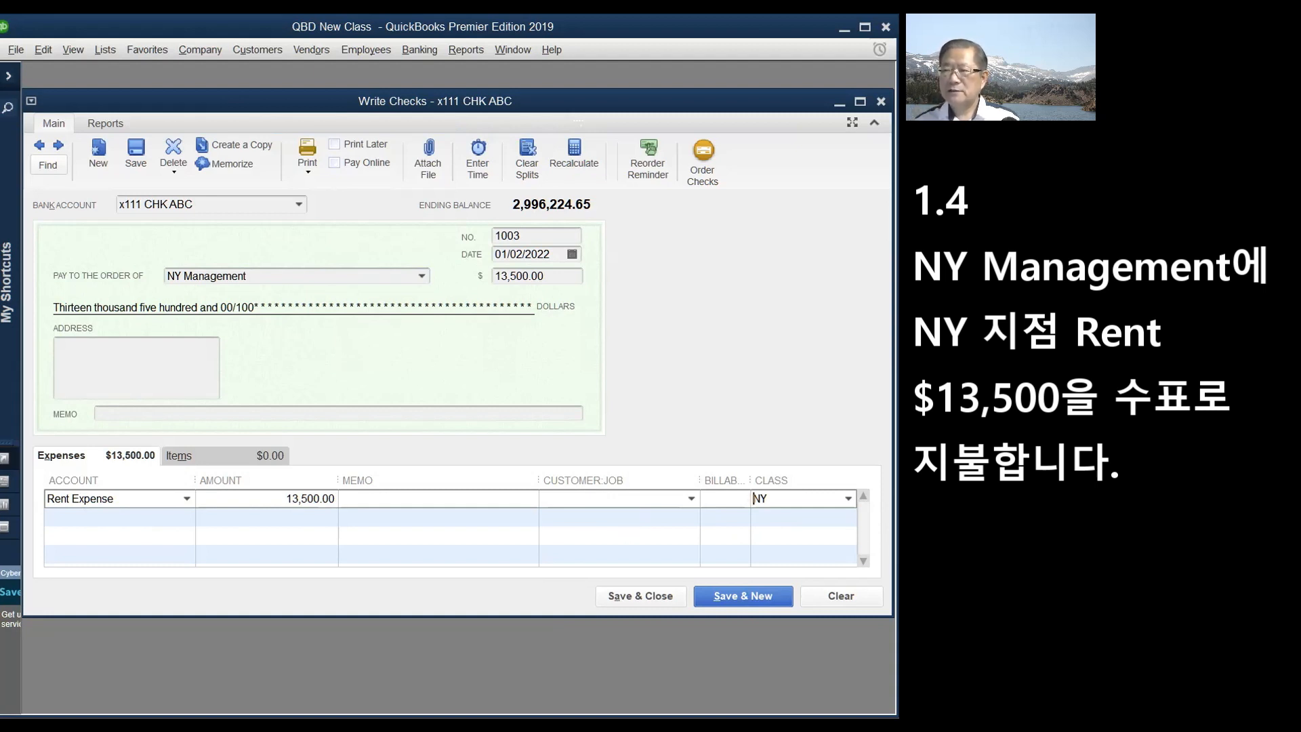
left_click(758, 596)
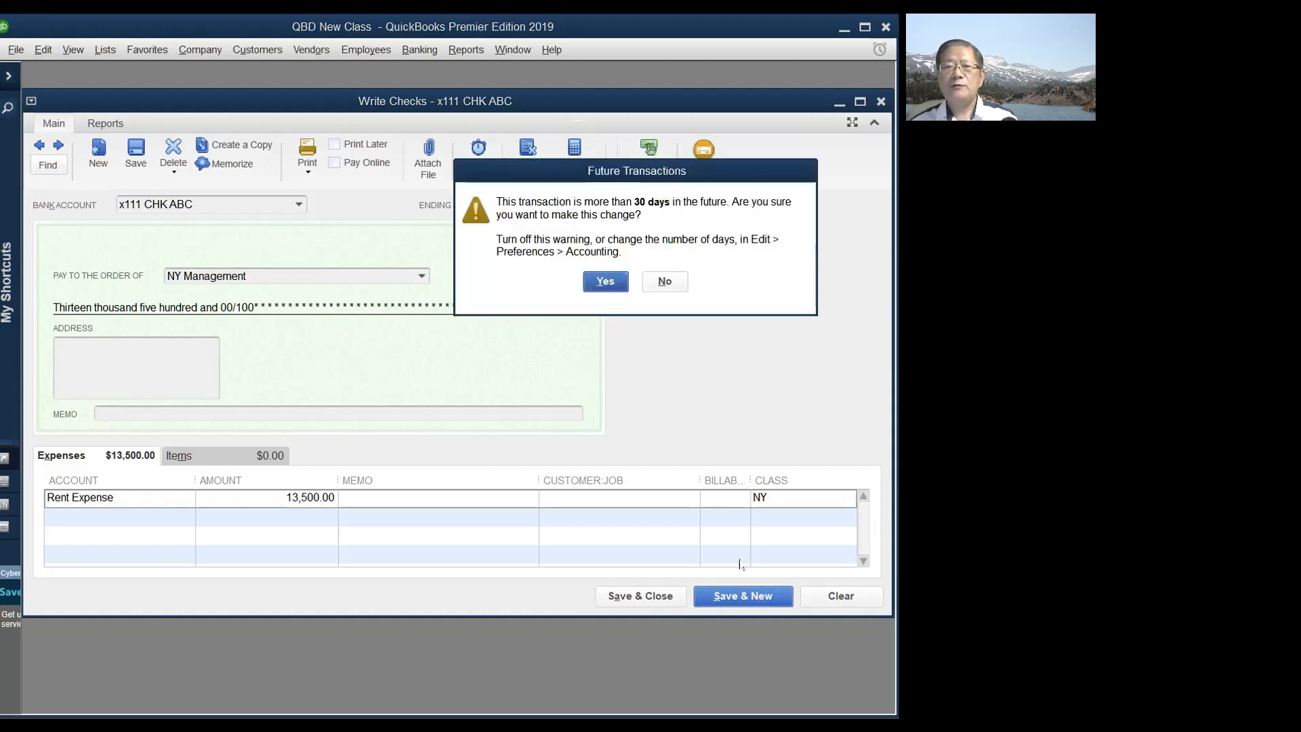
left_click(601, 280)
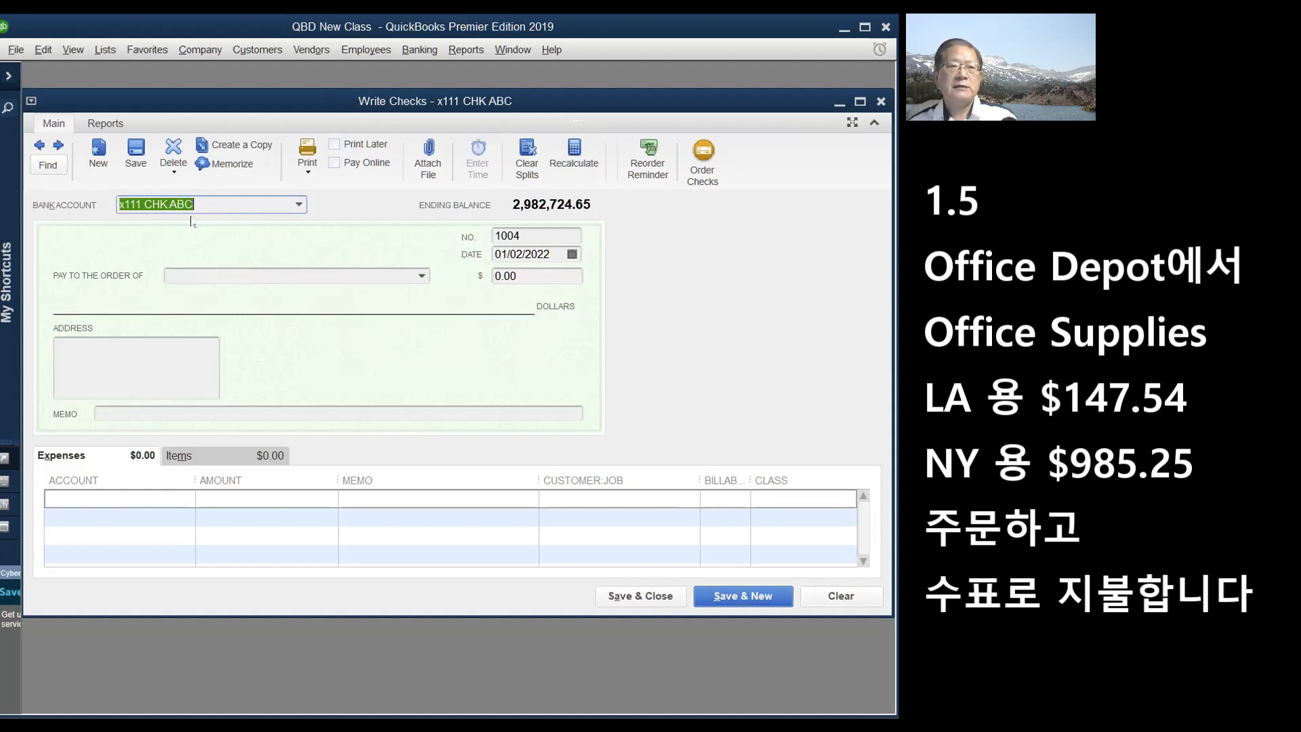
- Add Office Depot as a new vendor, as of 01/05/2022, and make it check 1004's payee
left_click(422, 277)
left_click(423, 277)
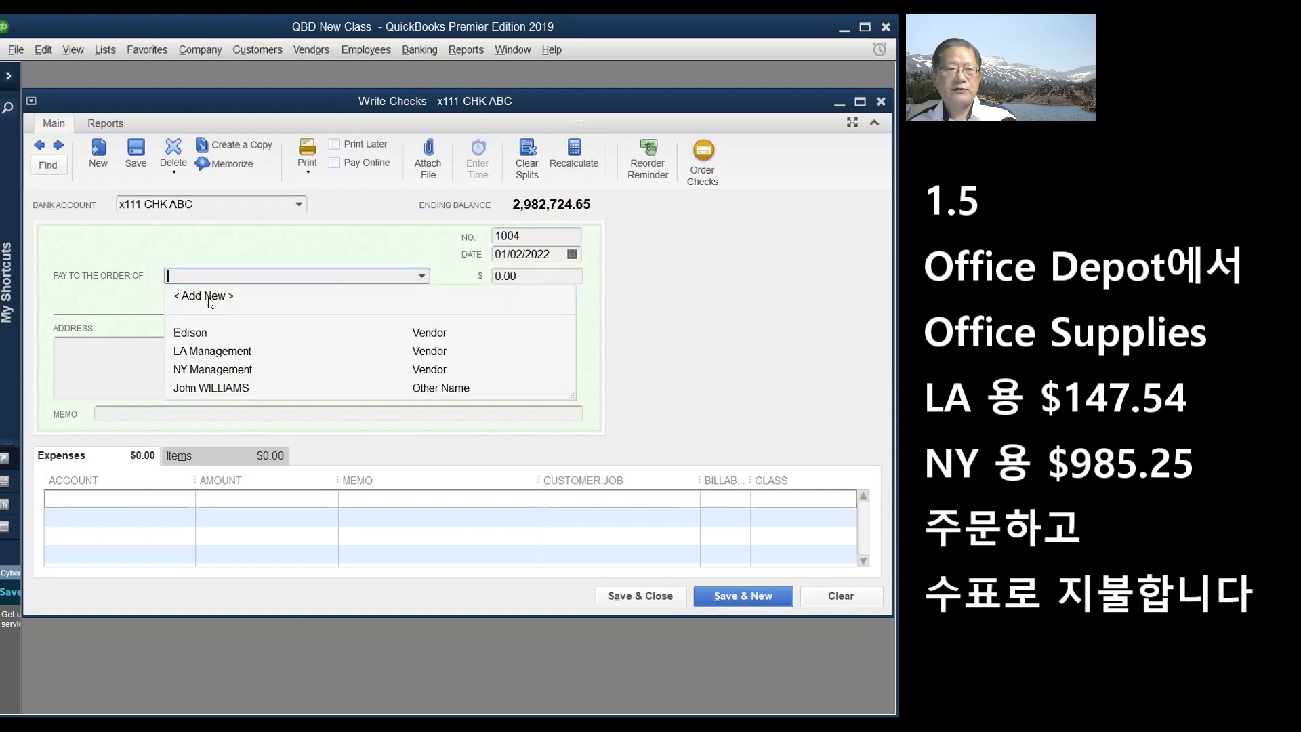
left_click(211, 298)
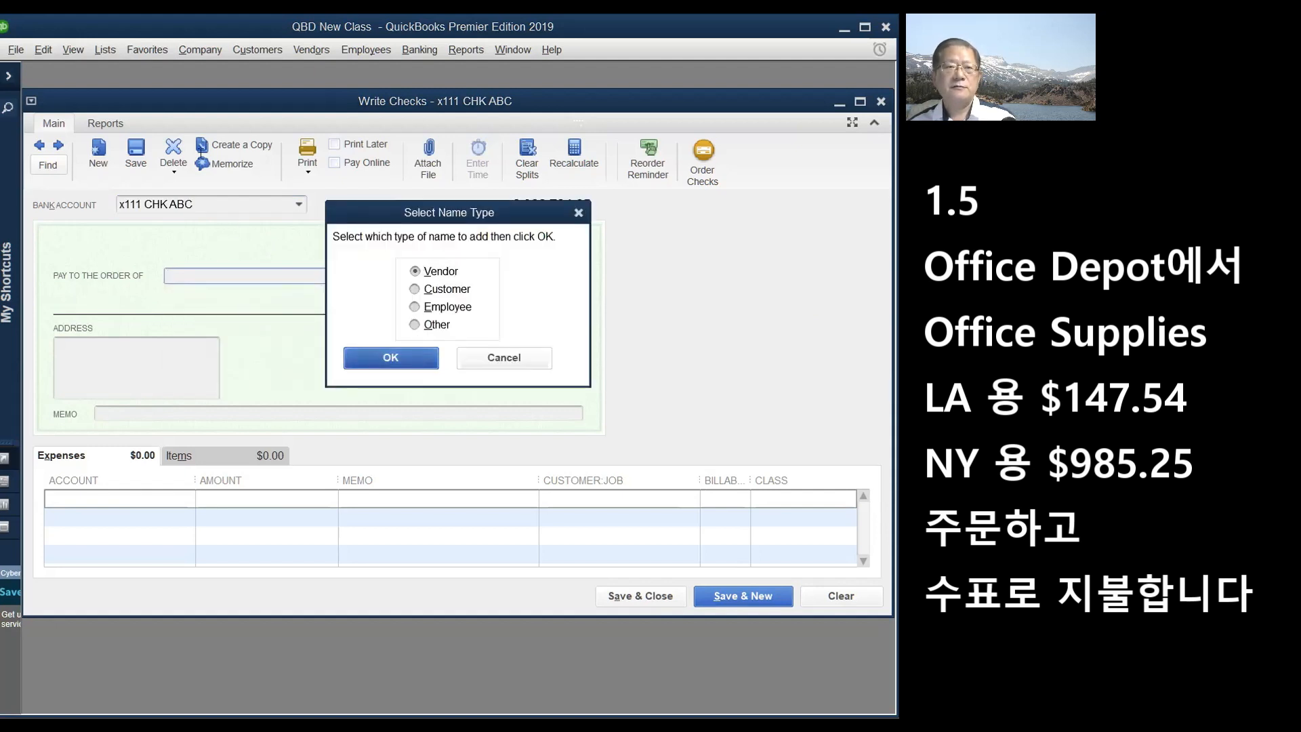
key("Return")
type("O")
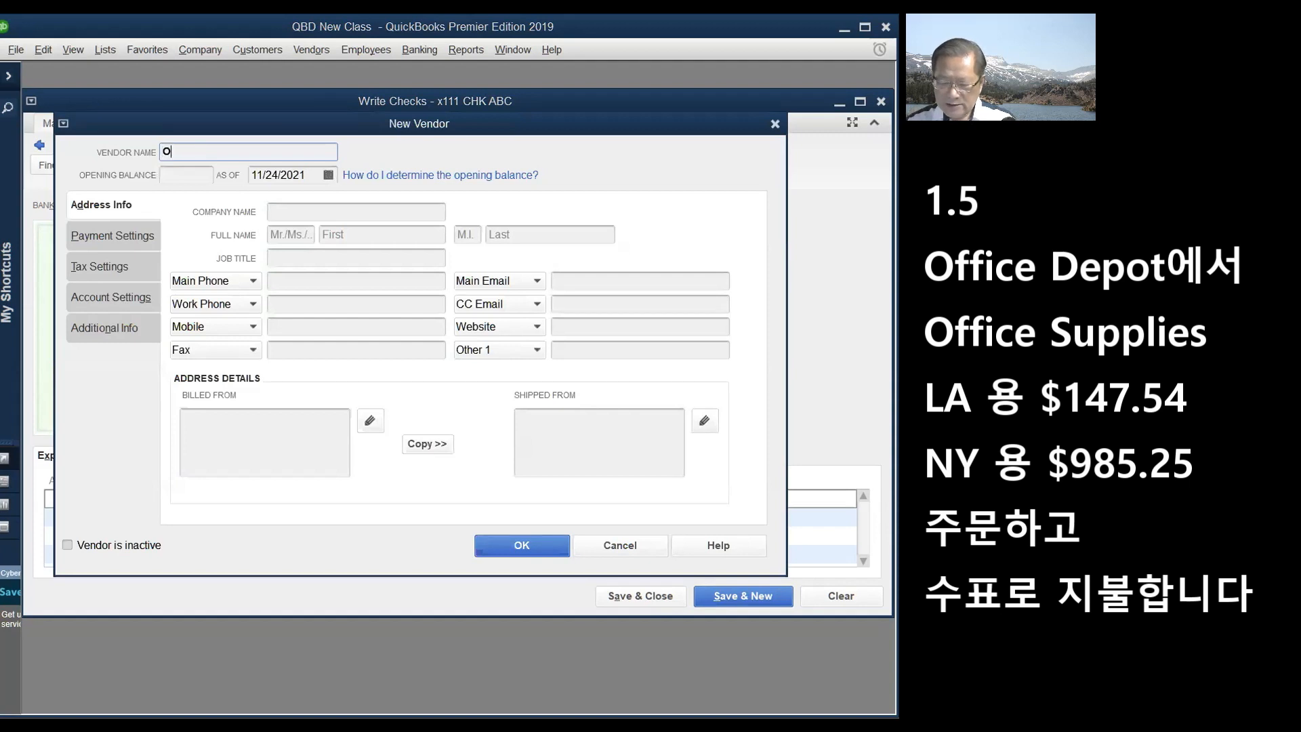
type("ffice Depot")
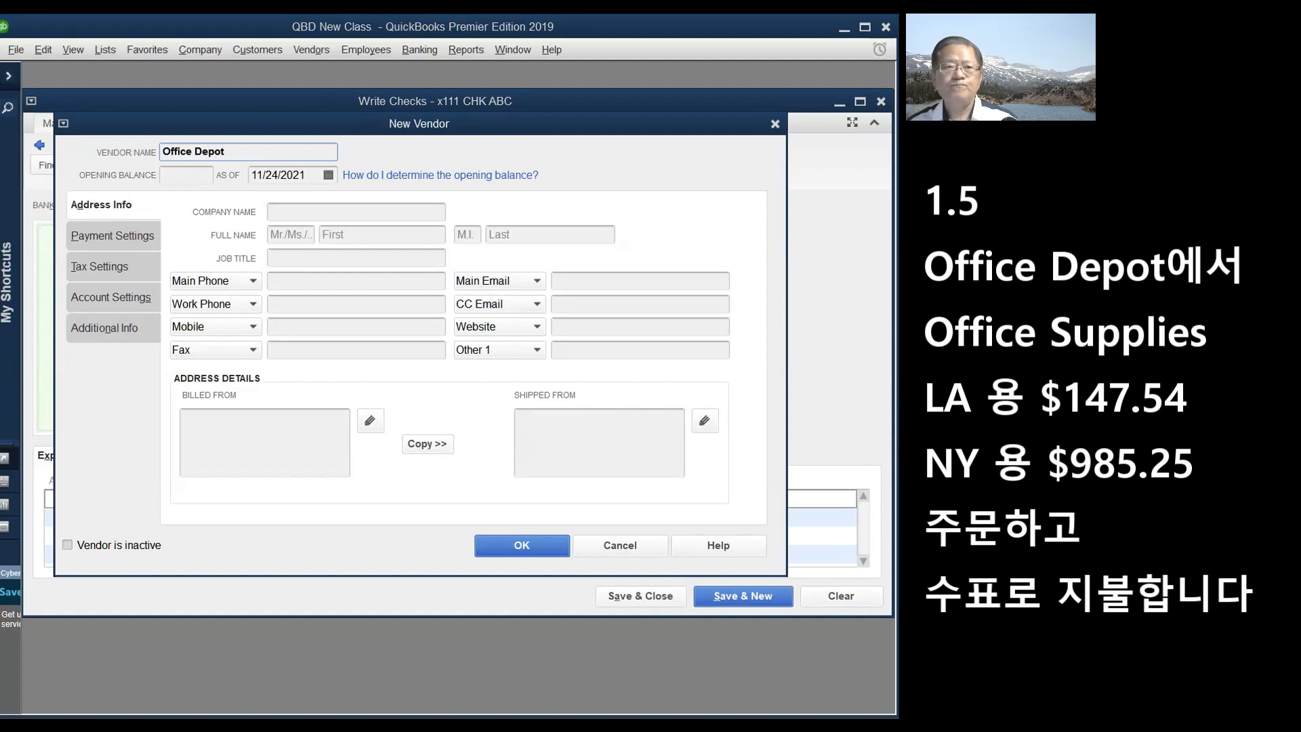
left_click(328, 175)
left_click(386, 201)
left_click(387, 202)
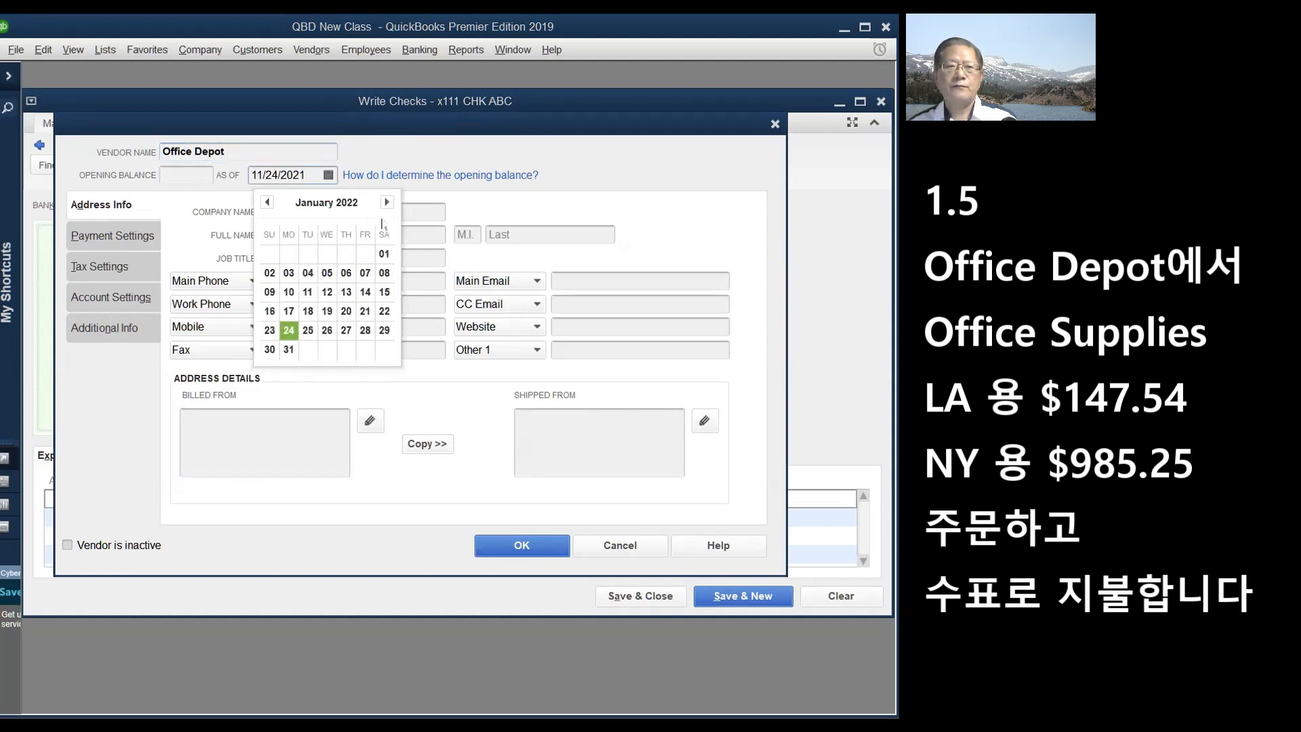
left_click(327, 273)
left_click(531, 542)
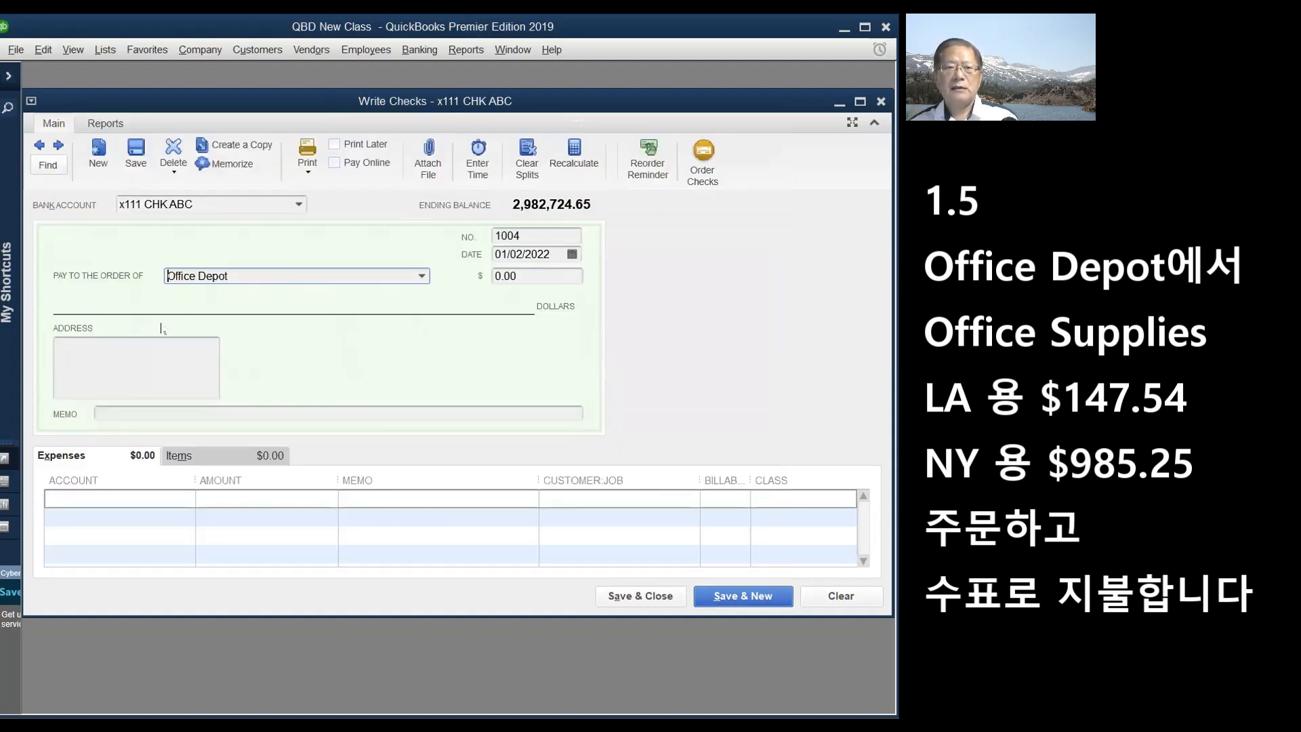
- Set the Office Depot check date to 01/05/2022
left_click(168, 495)
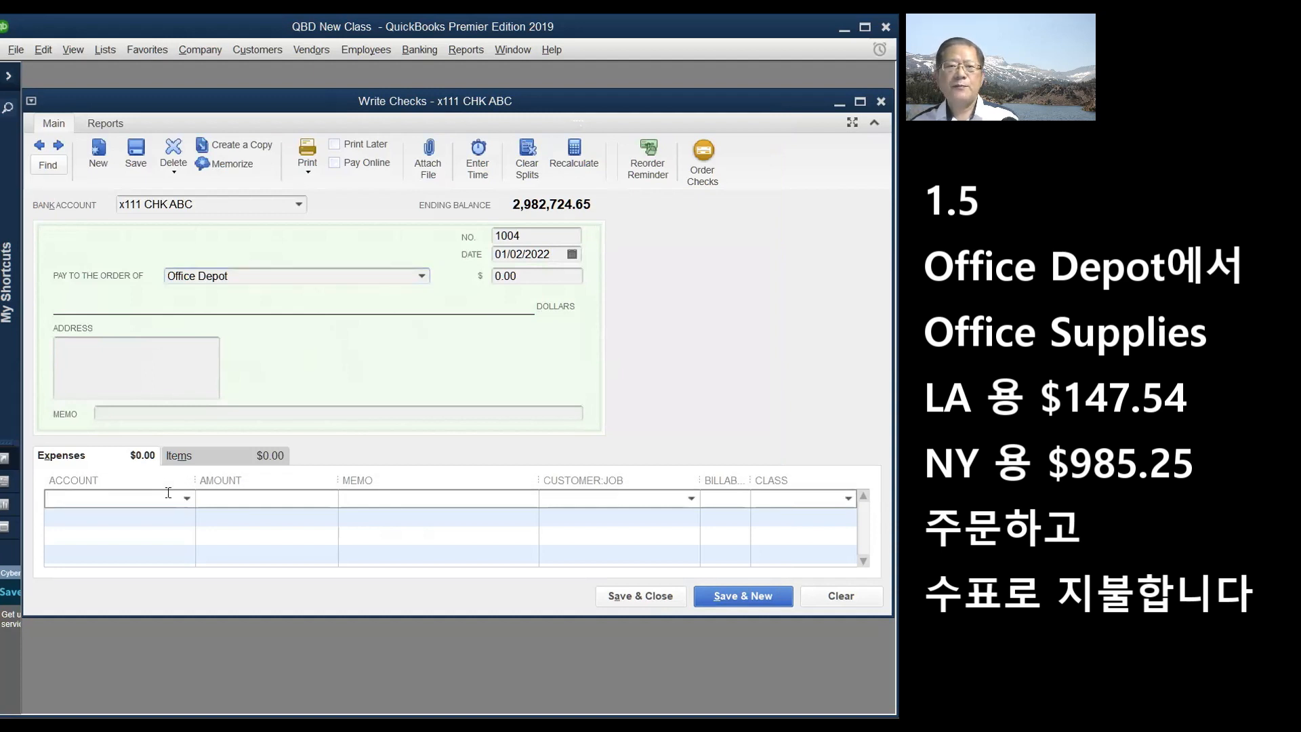
left_click(573, 255)
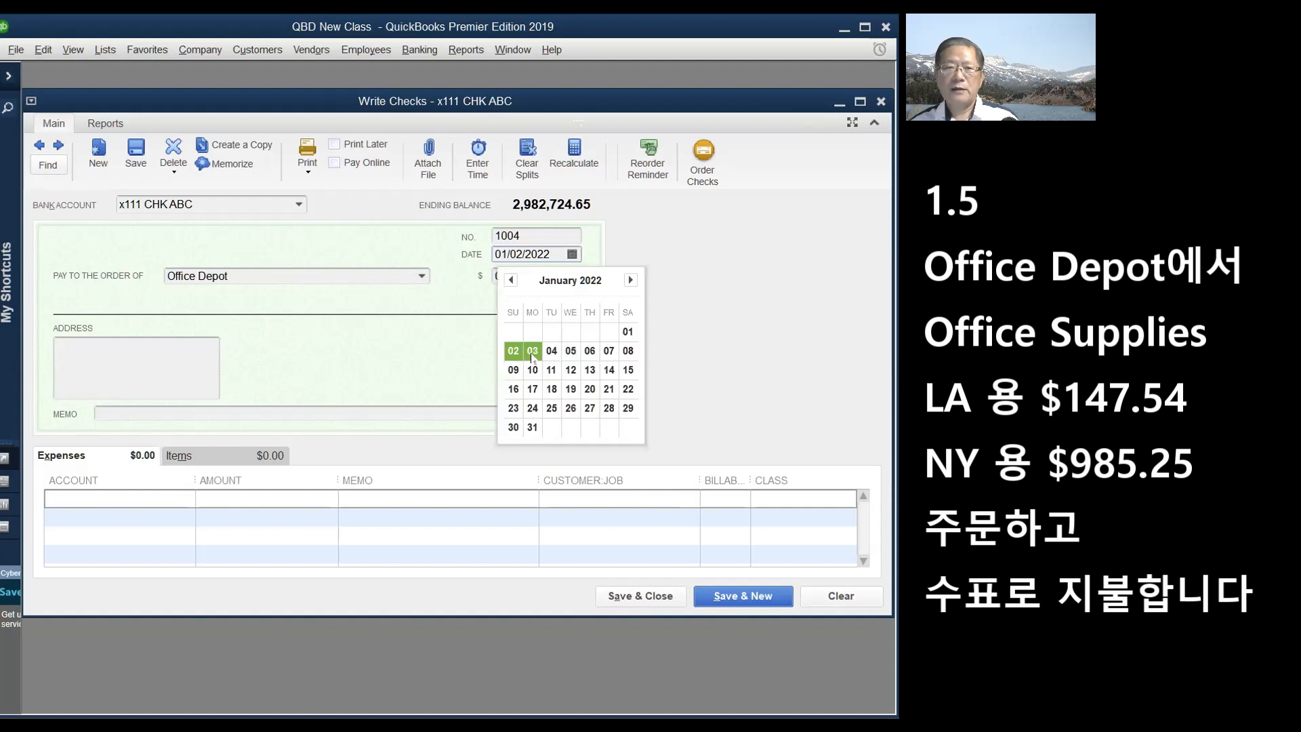
left_click(570, 351)
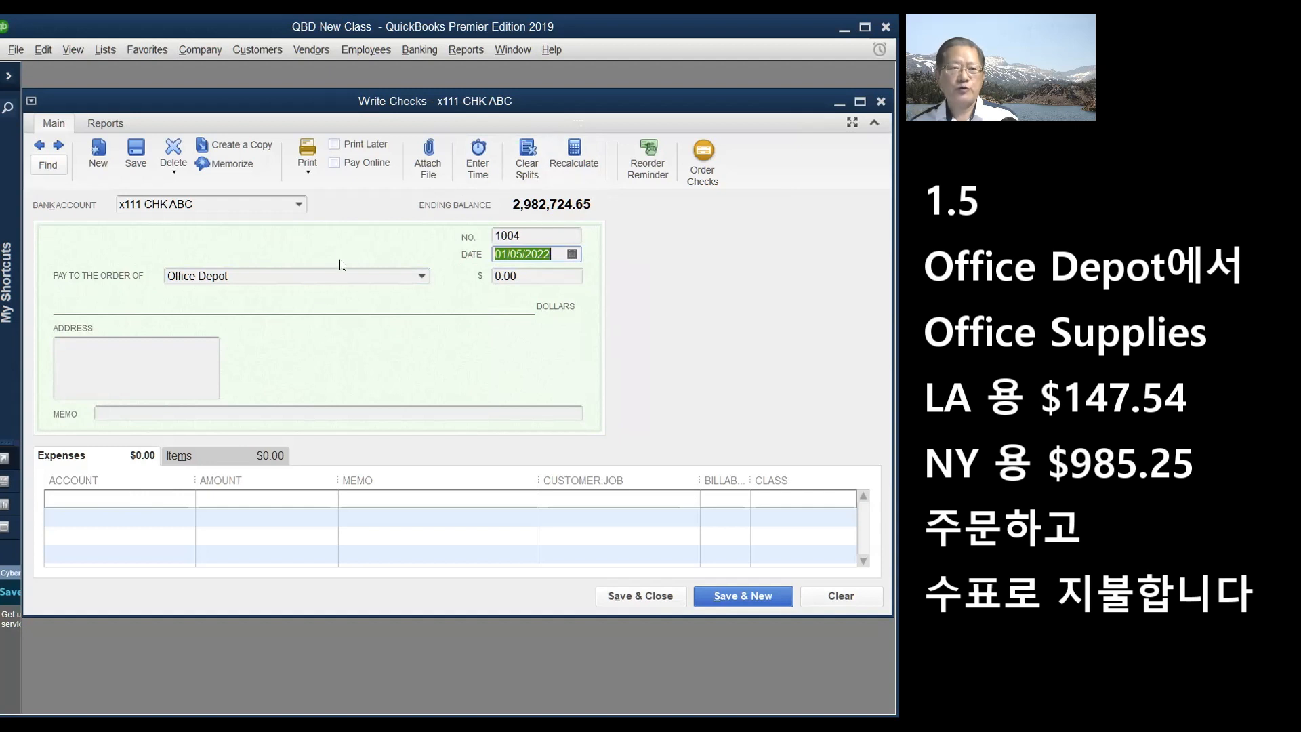
- Charge 147.54 to Office Supplies on the check's first expense line
left_click(150, 493)
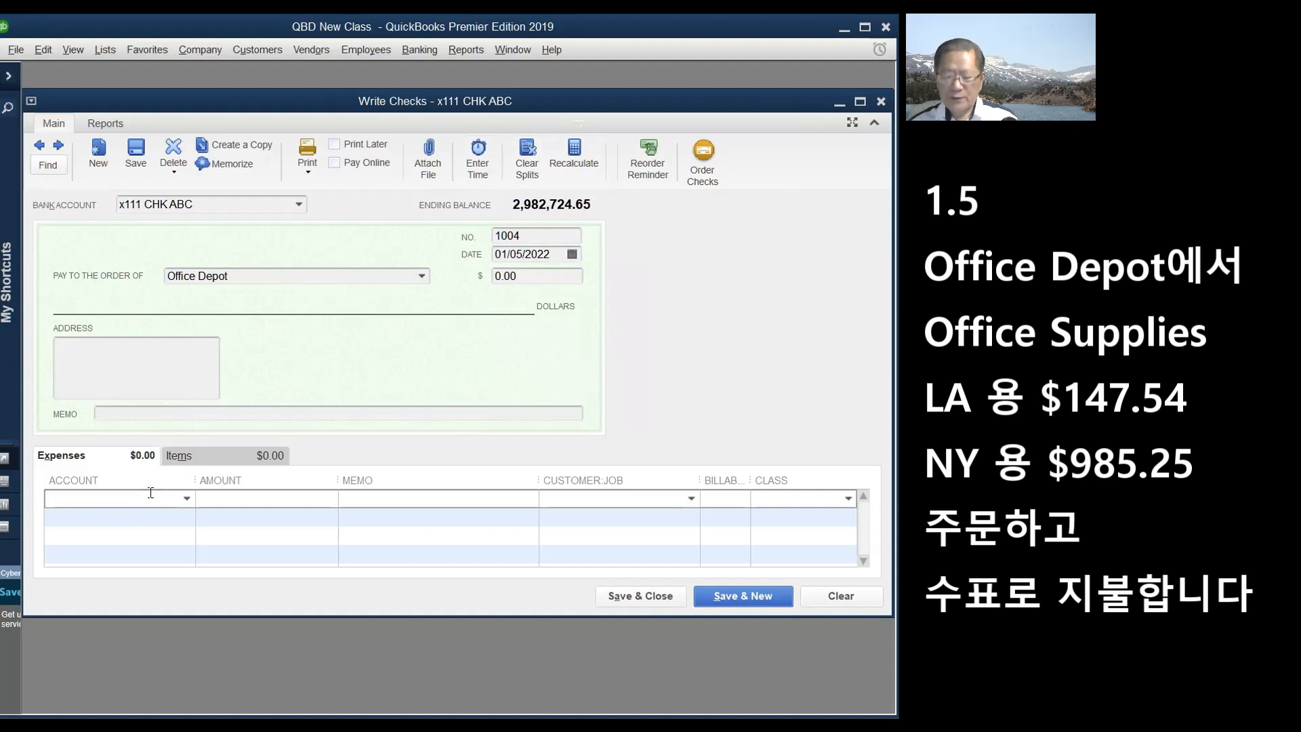
type("Office Supplies")
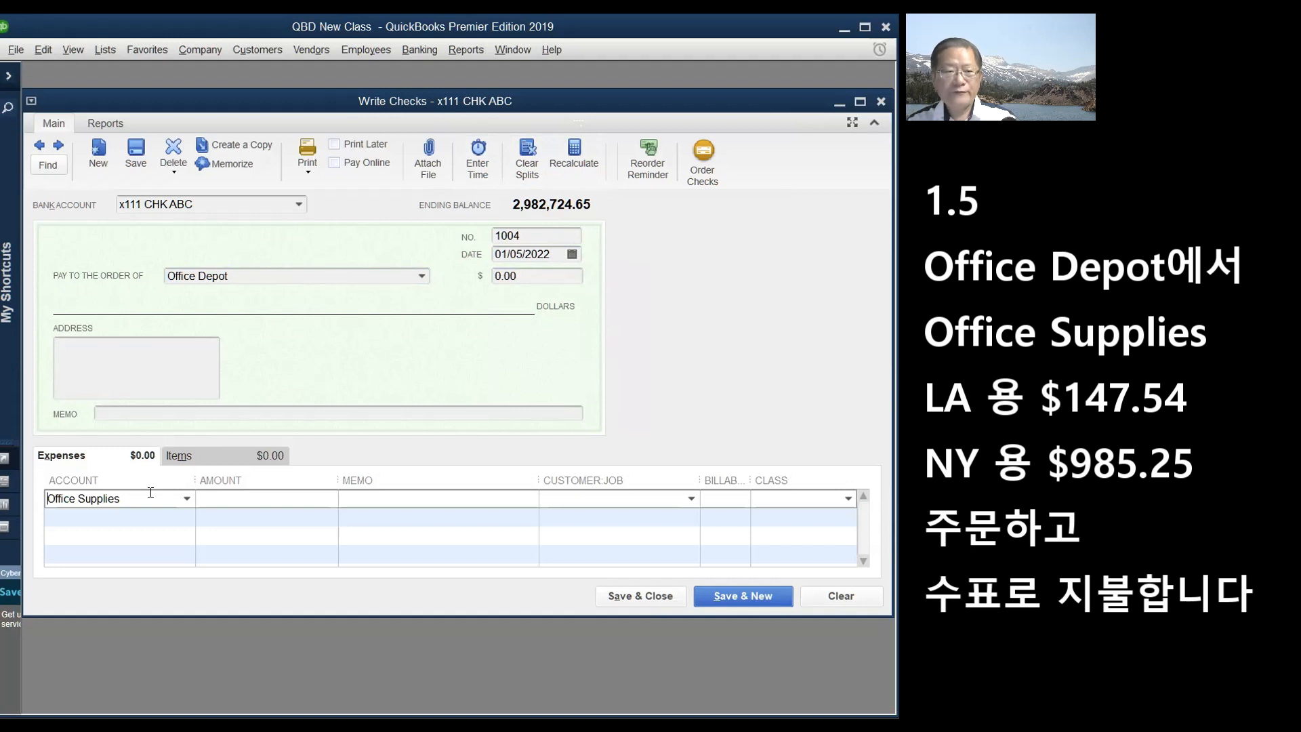
type("Of")
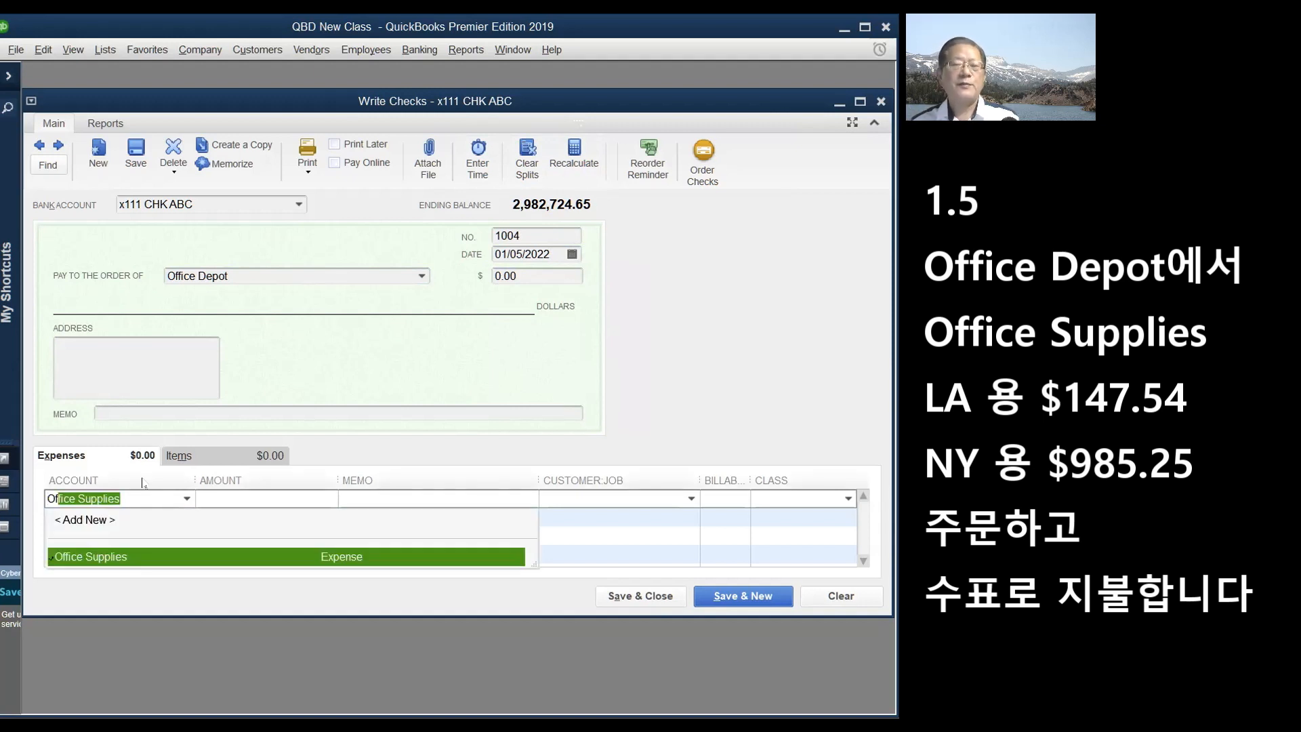
left_click(102, 558)
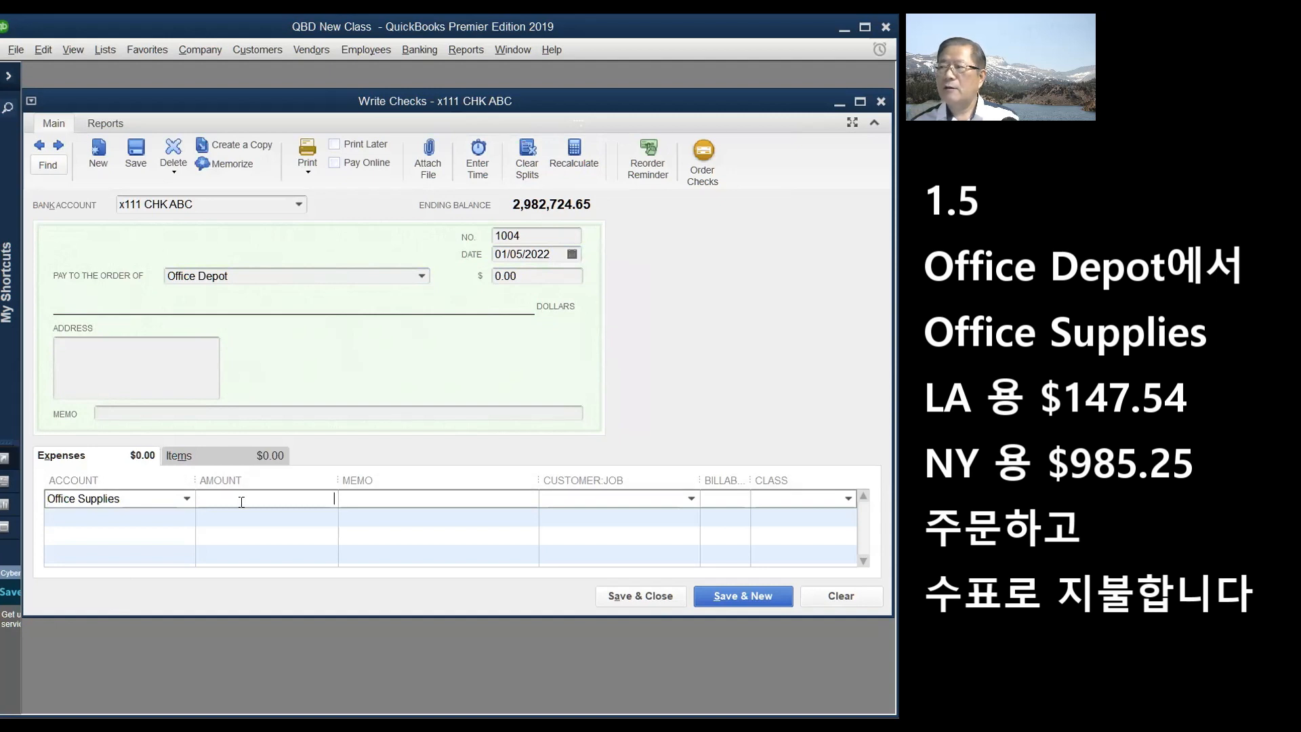
type("147.54")
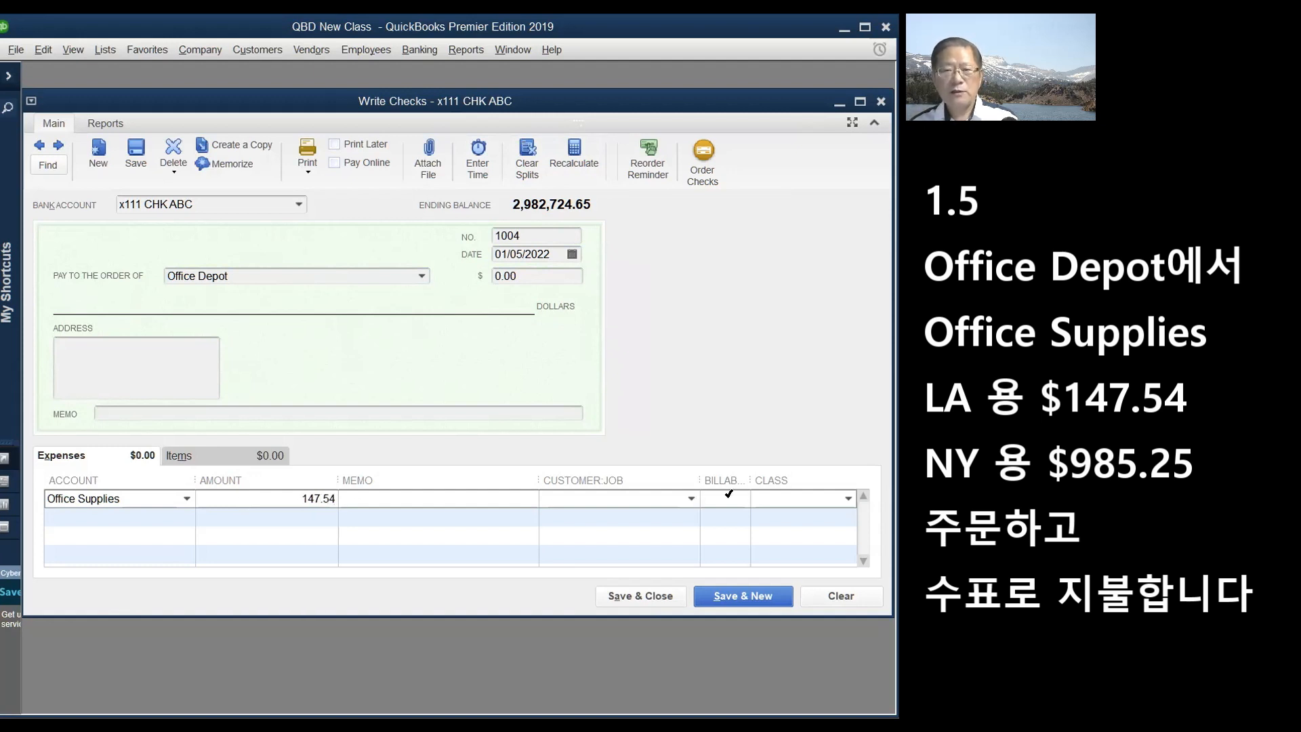
left_click(848, 500)
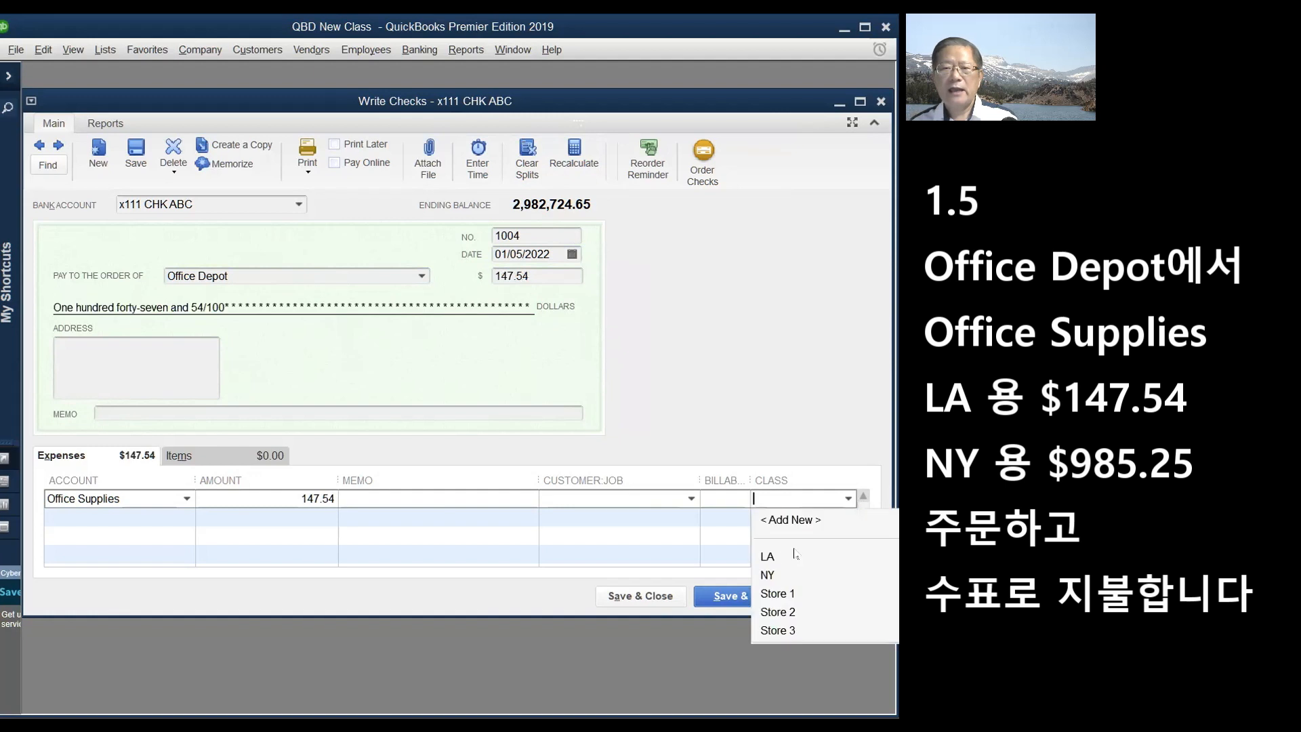
- Assign class LA to the first line and add a second Office Supplies line of 985.25
left_click(768, 557)
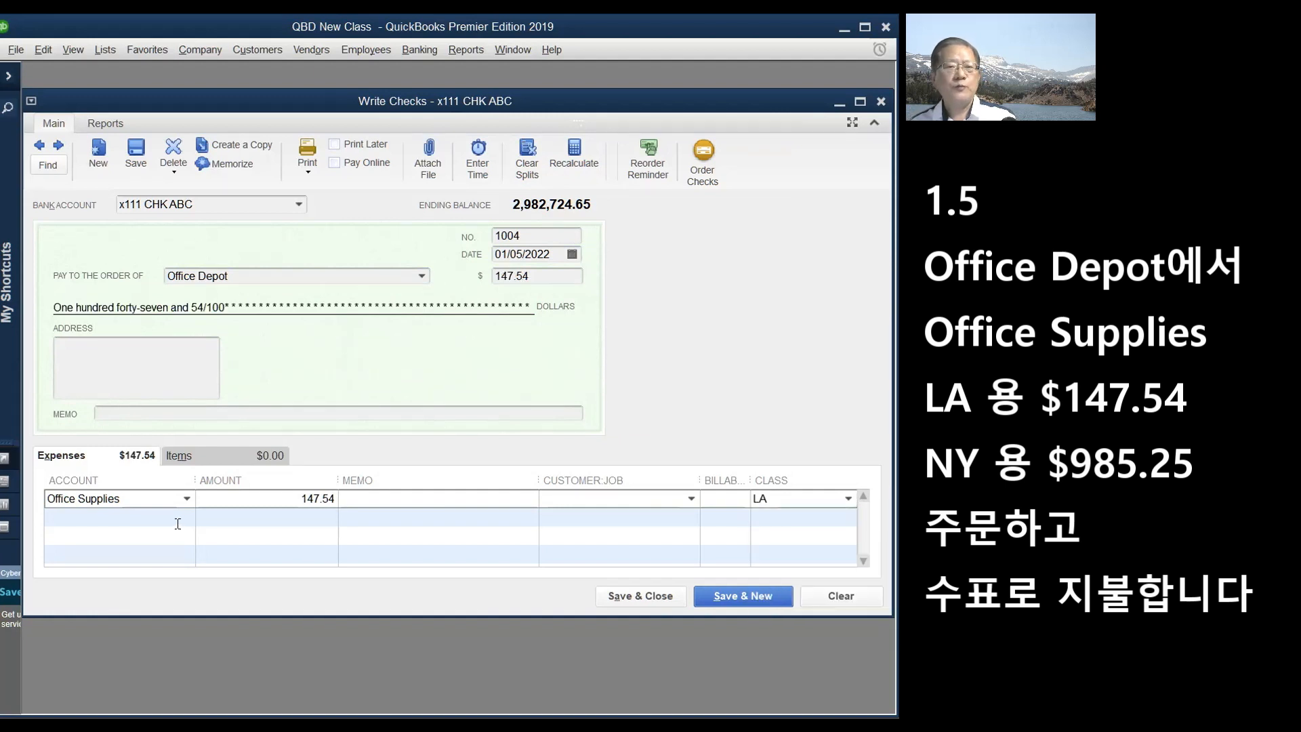
left_click(179, 518)
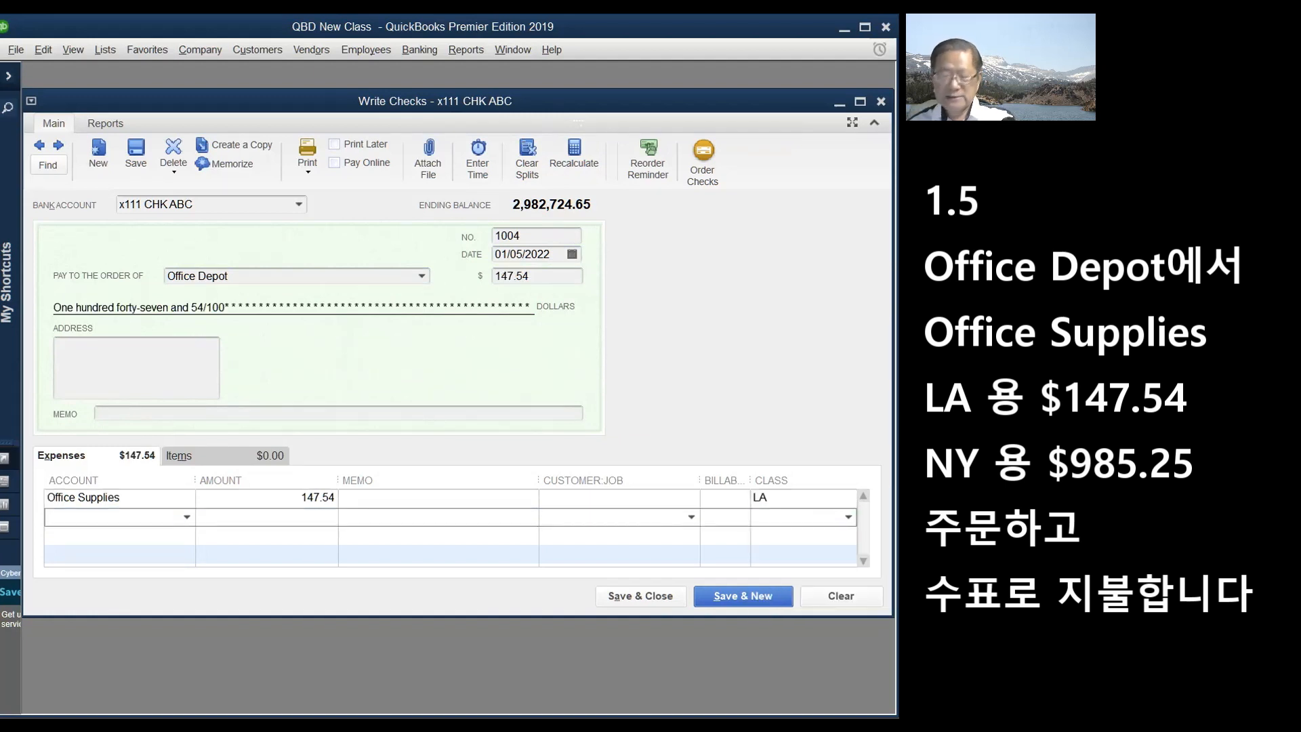
type("Office Supplies")
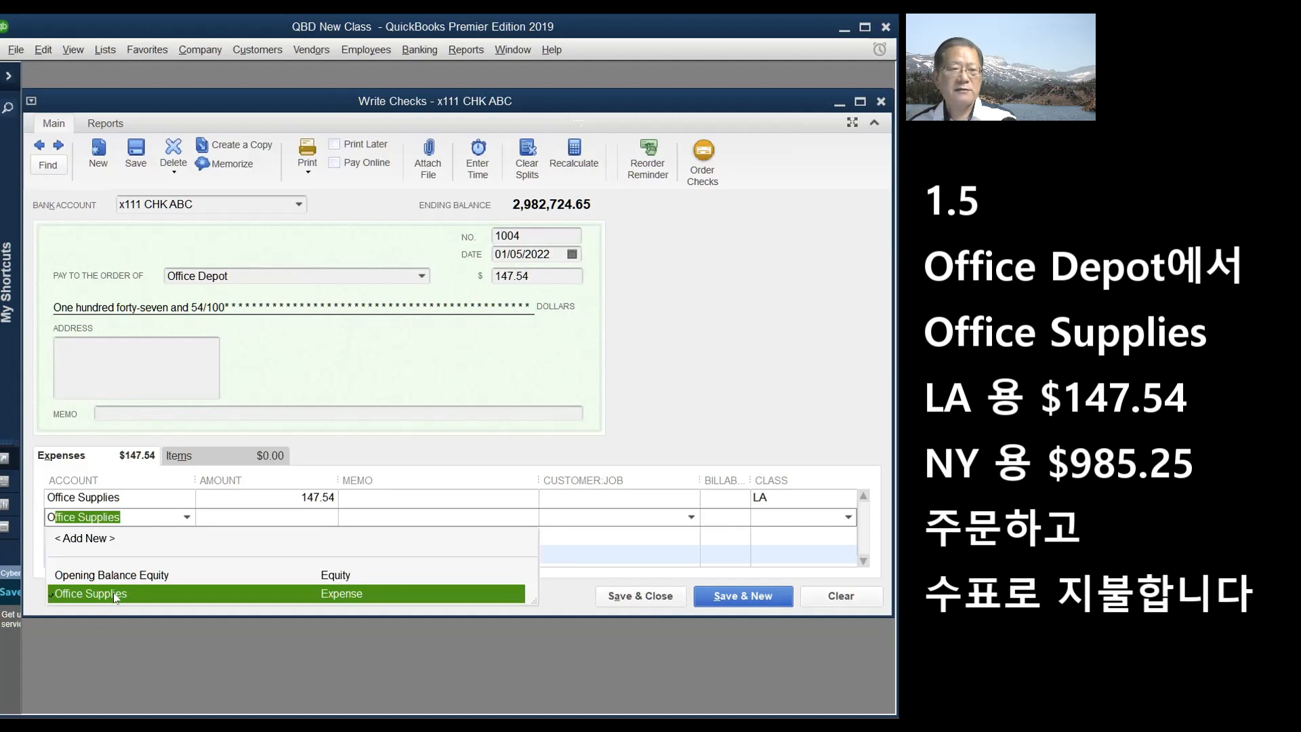
left_click(114, 594)
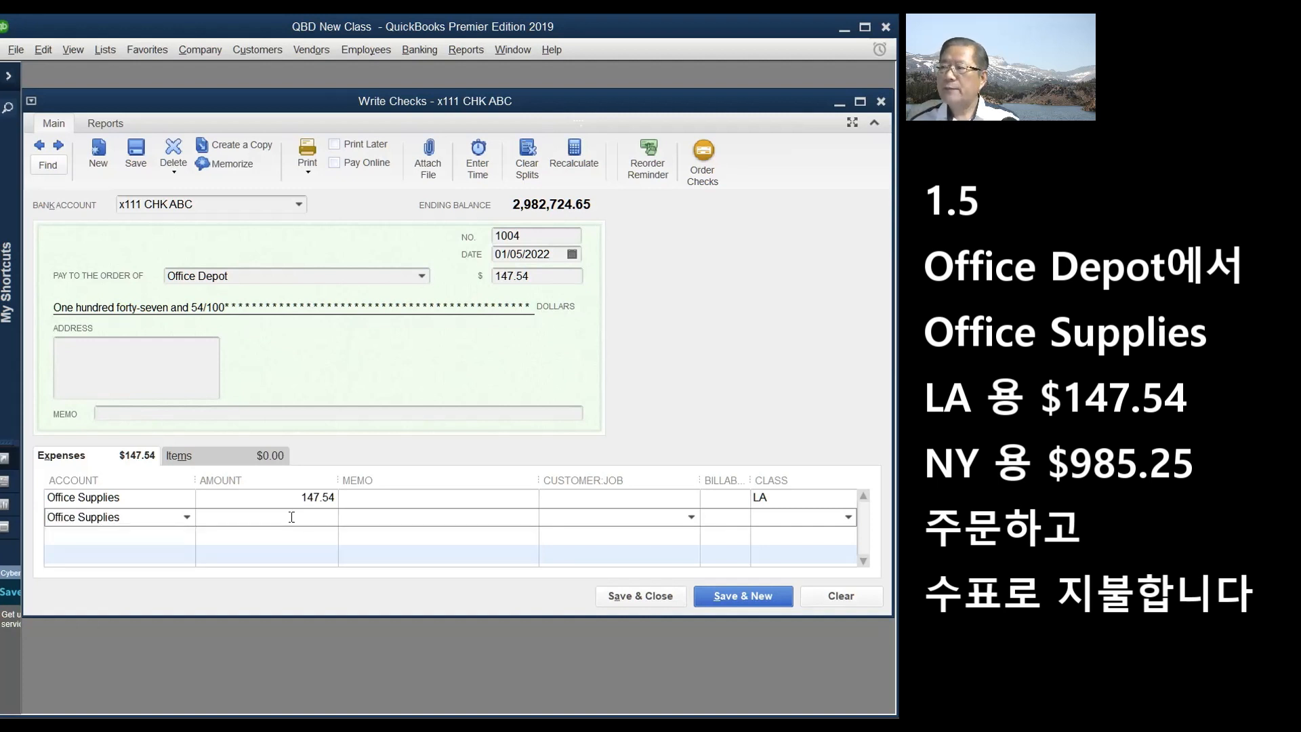
type("985")
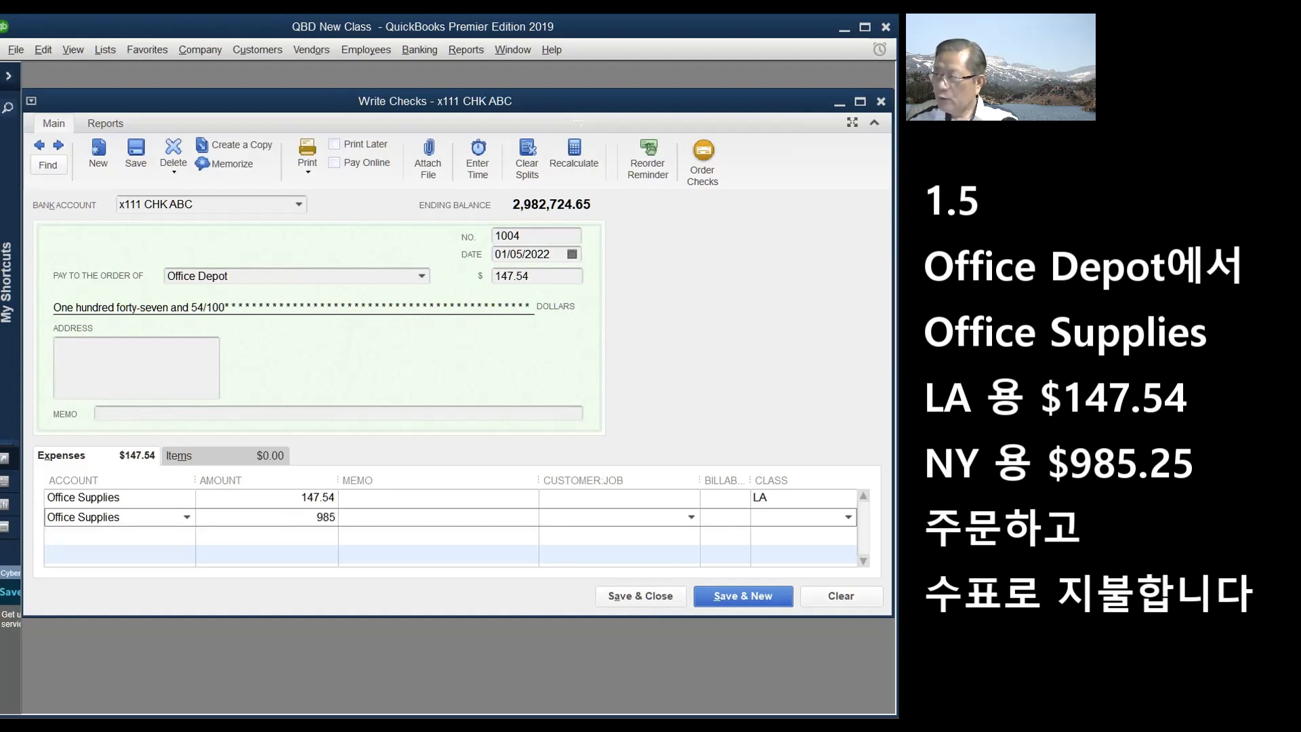
type(".25")
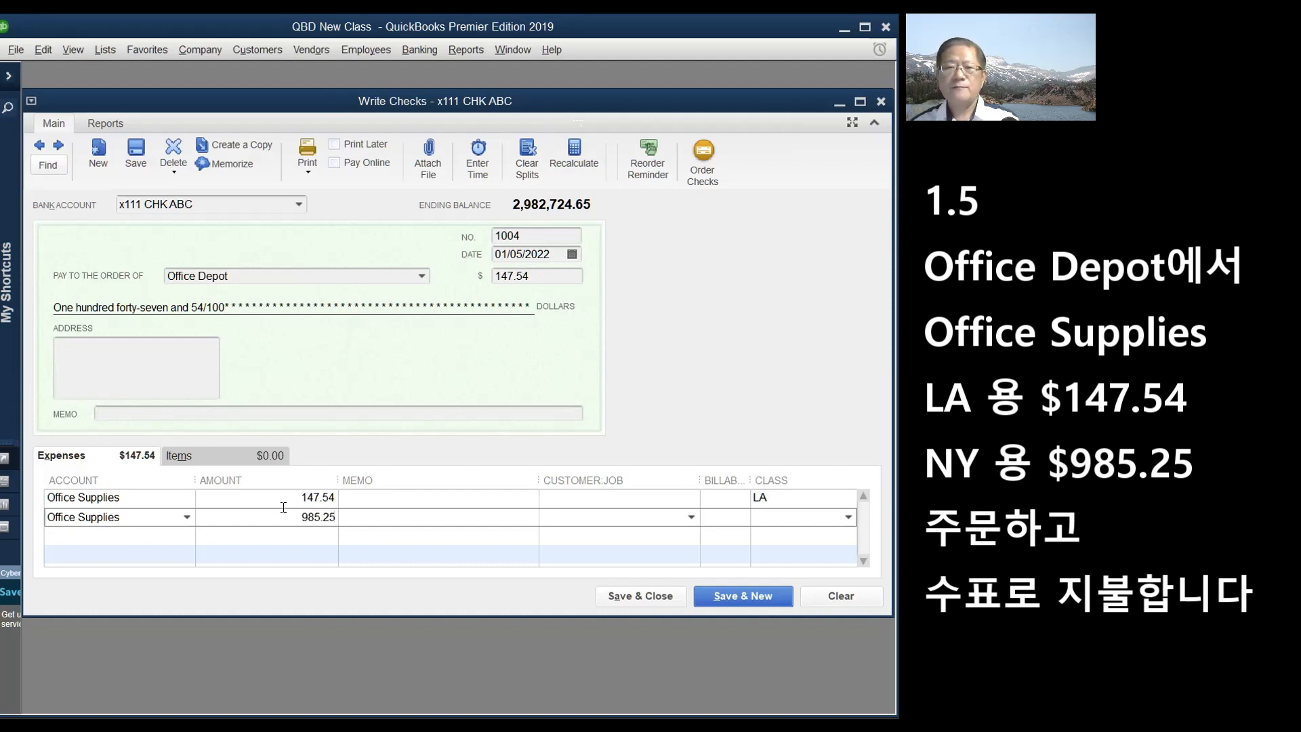
left_click(827, 520)
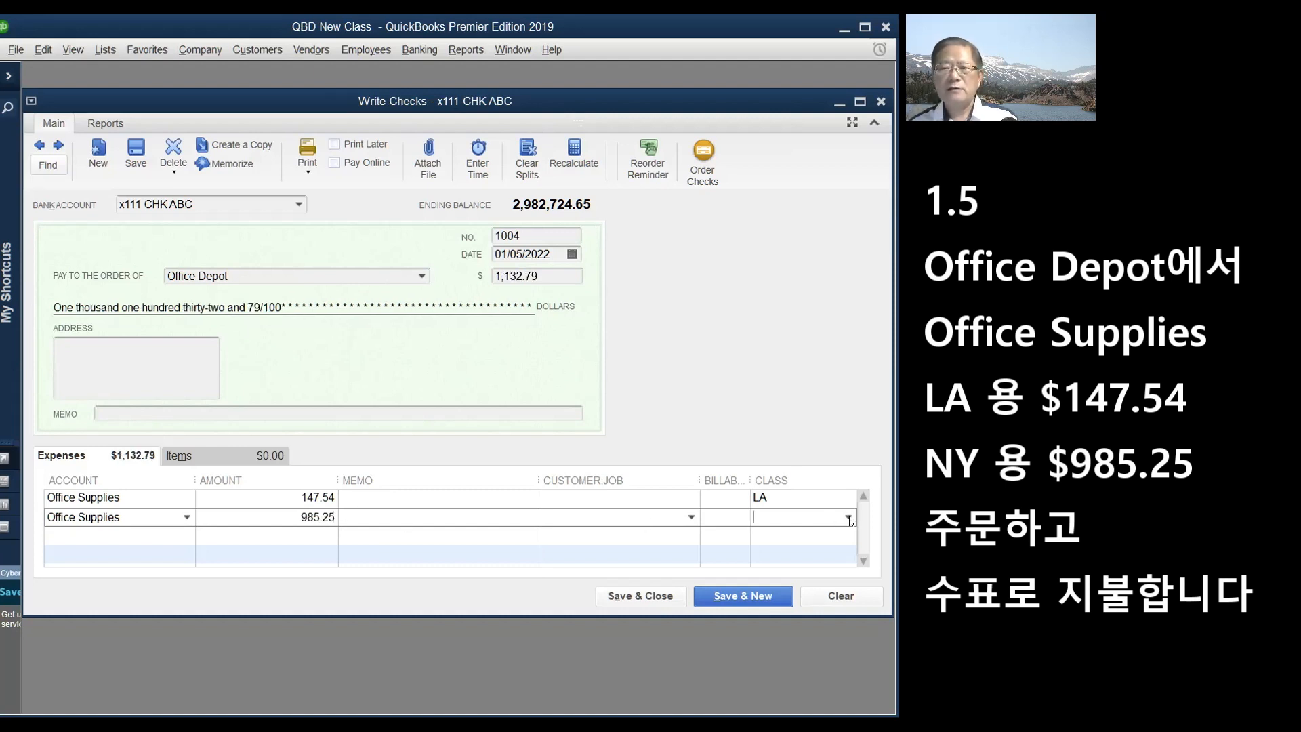
- Tag the 985.25 line with class NY, then save and close the check despite its future date
left_click(849, 519)
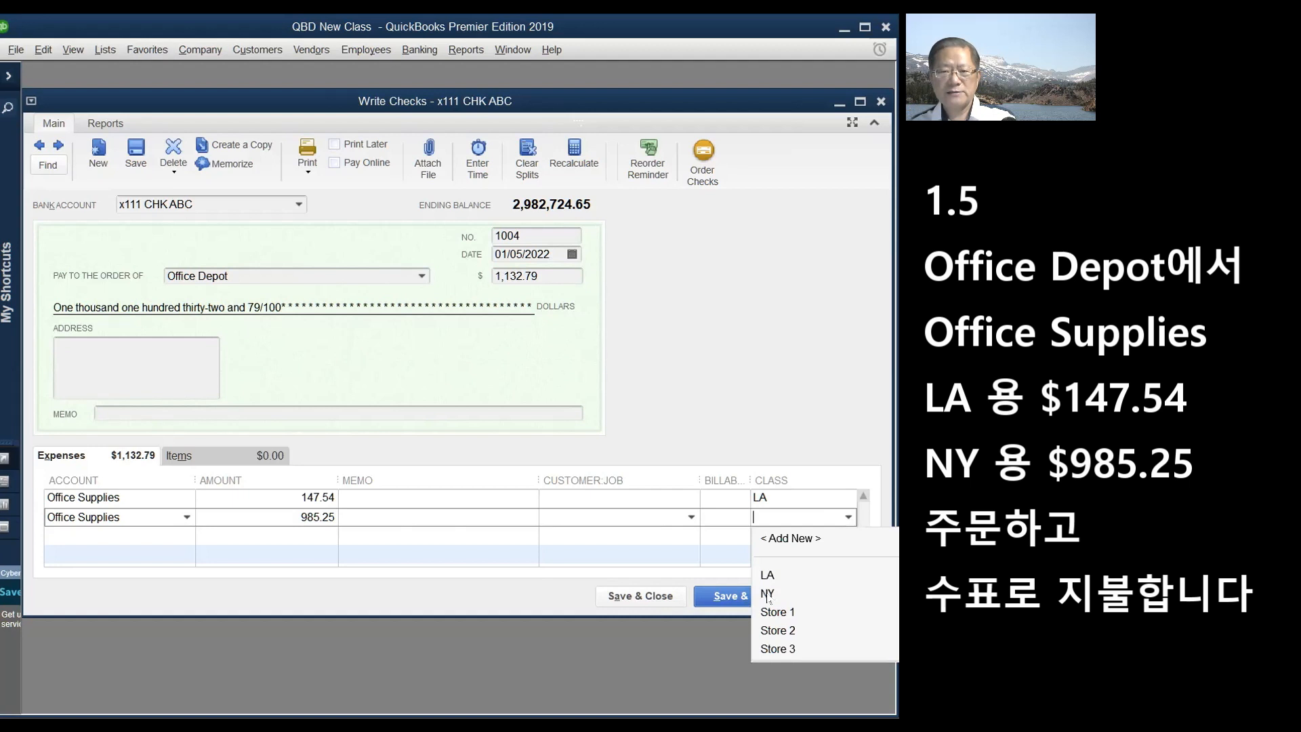
left_click(768, 594)
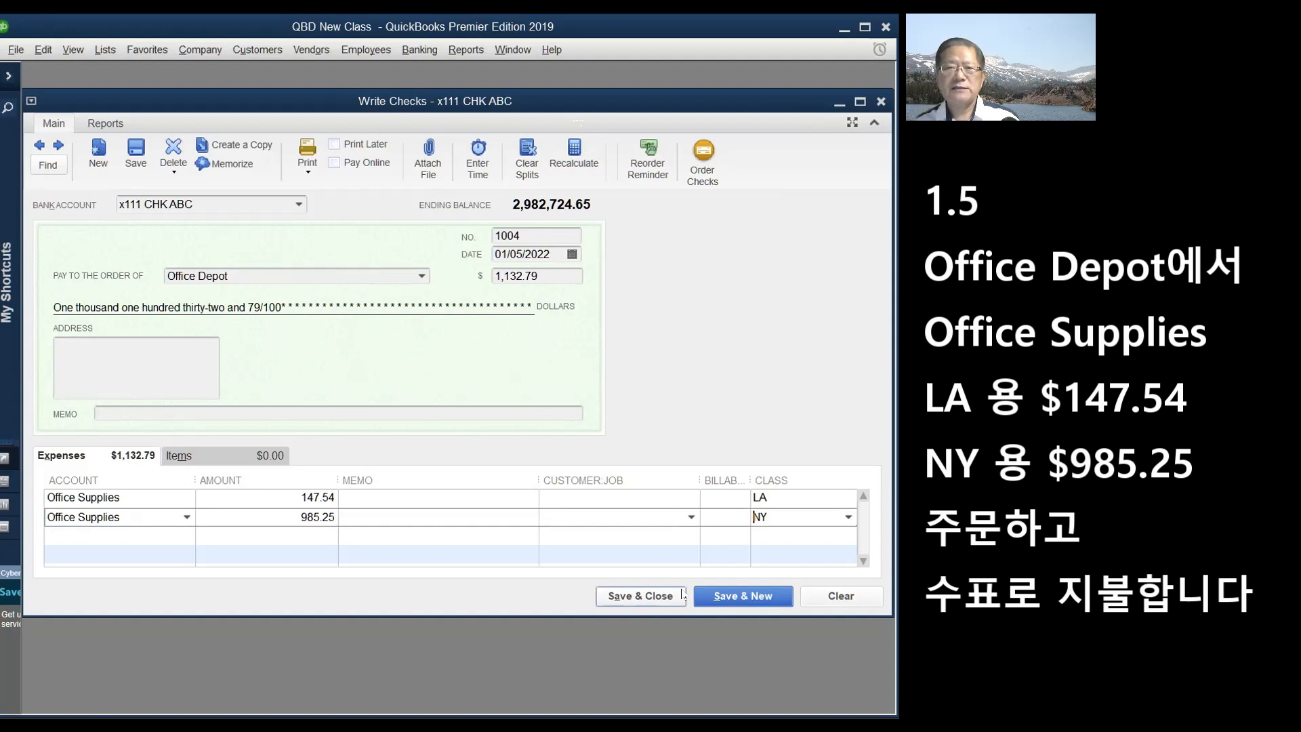
left_click(642, 599)
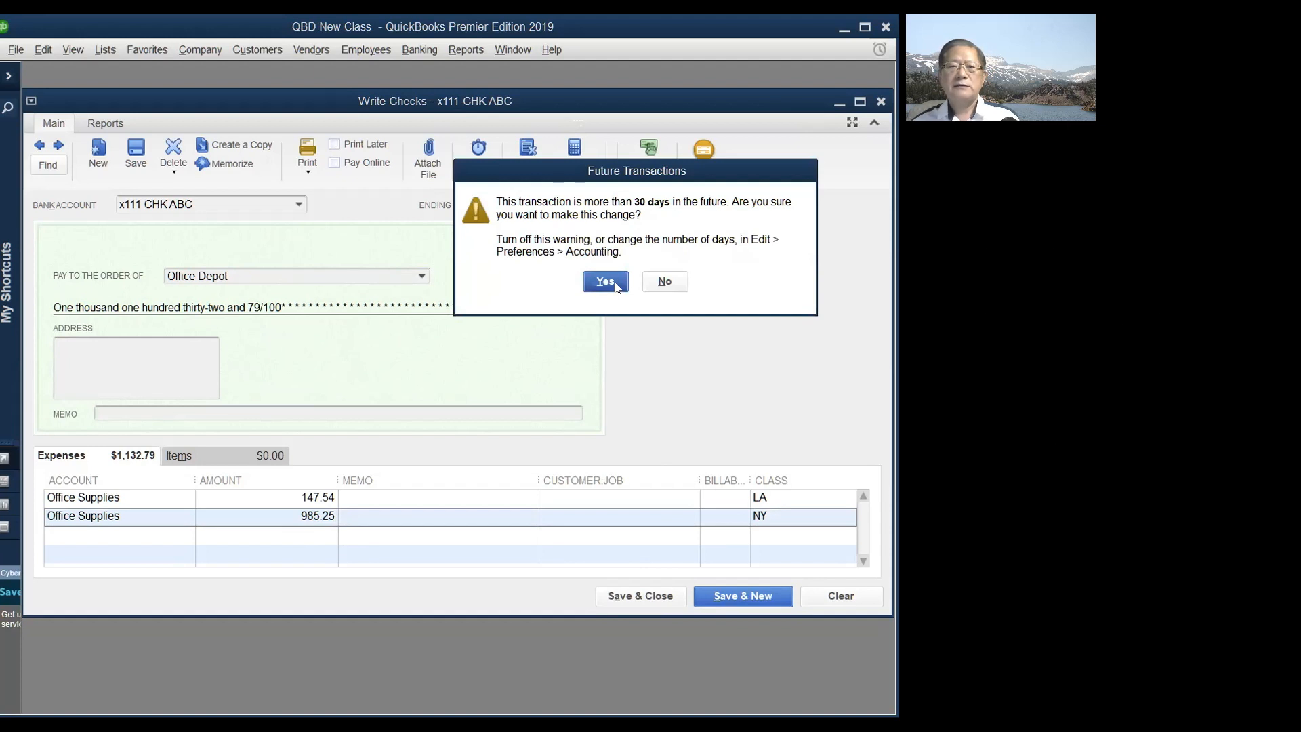
left_click(605, 282)
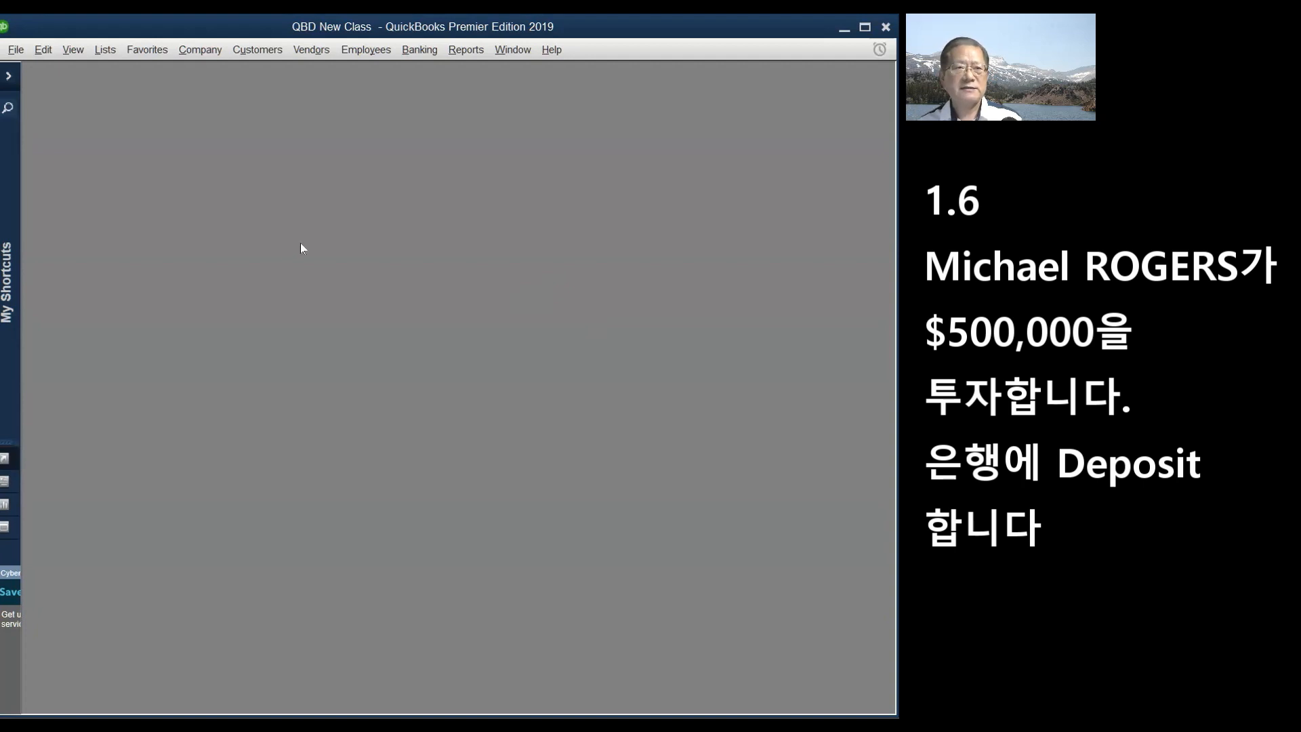
- Start a new bank deposit into x111 CHK ABC dated 01/06/2022
left_click(420, 53)
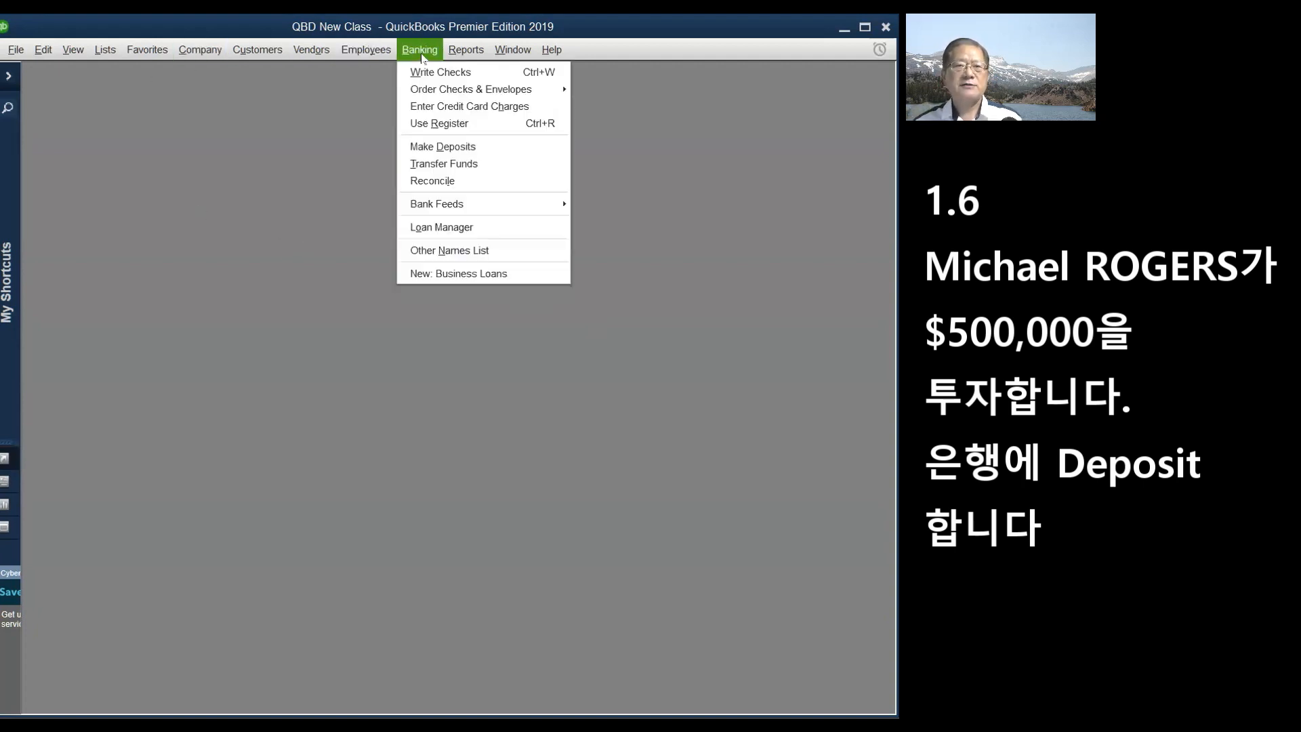
left_click(440, 146)
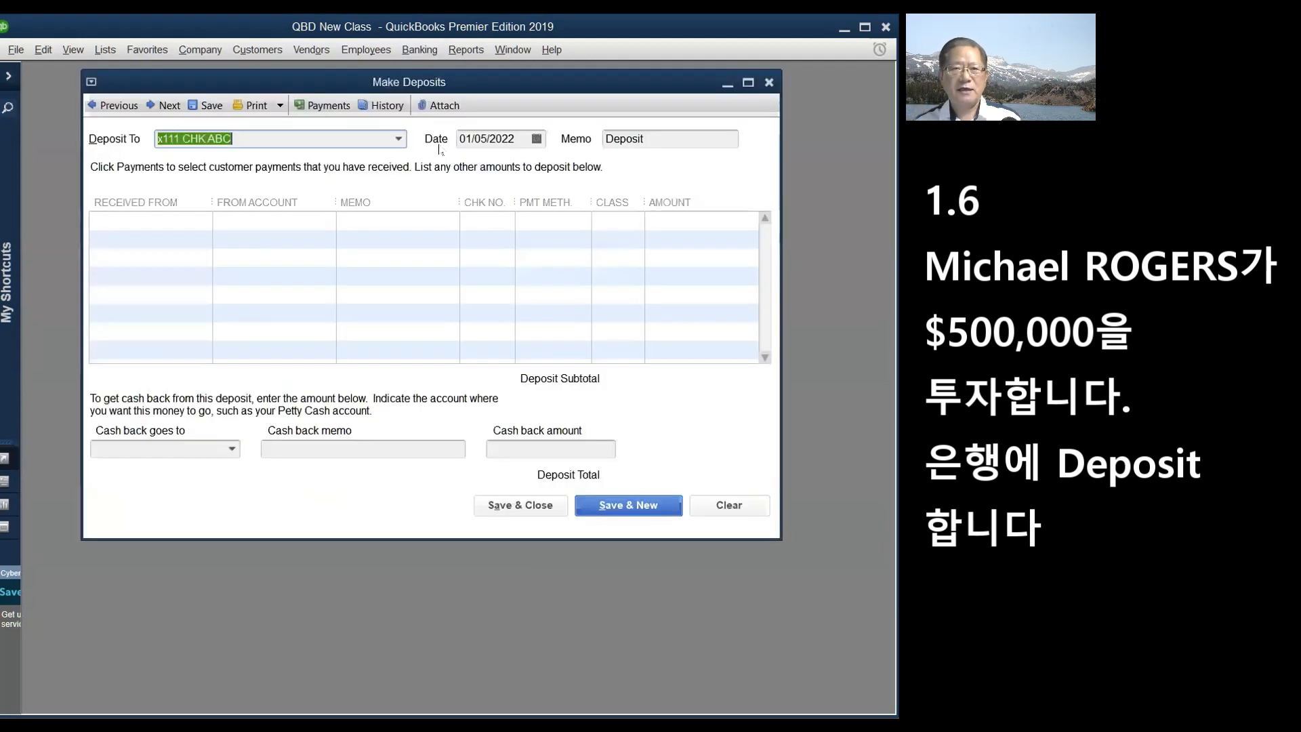
left_click(537, 139)
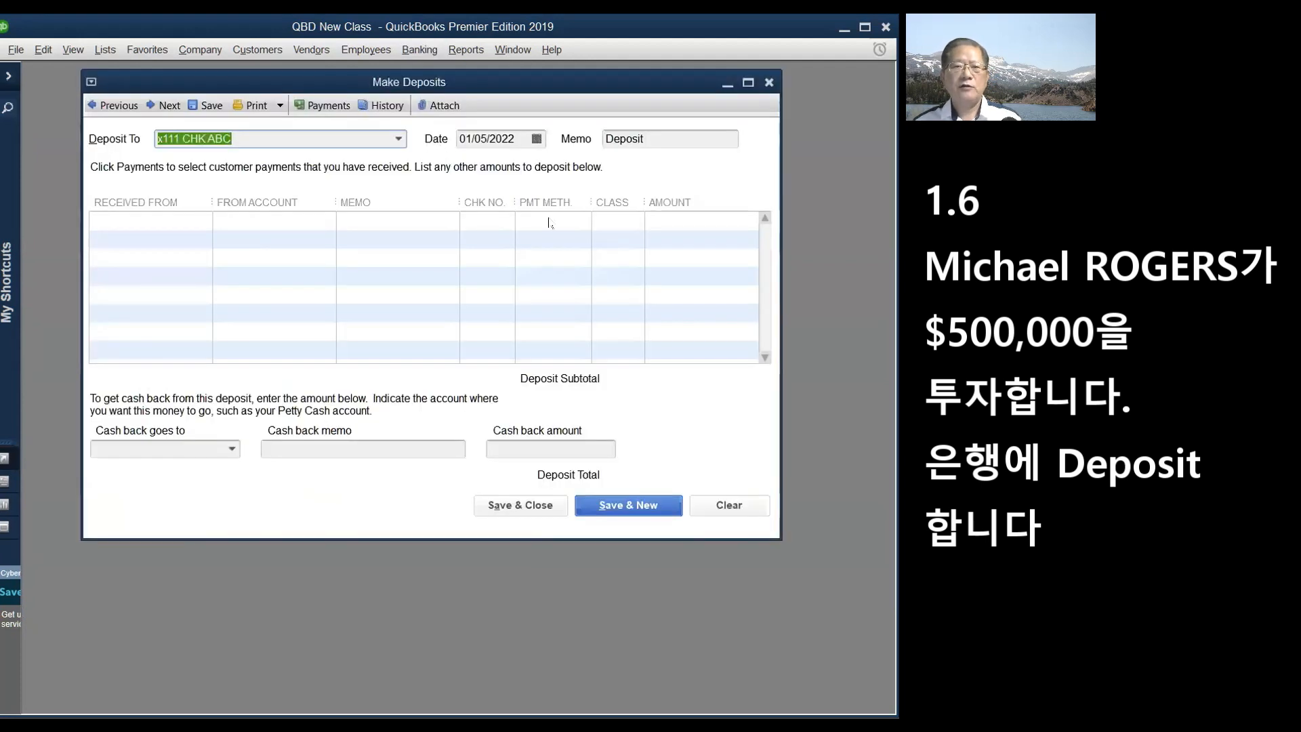
left_click(554, 238)
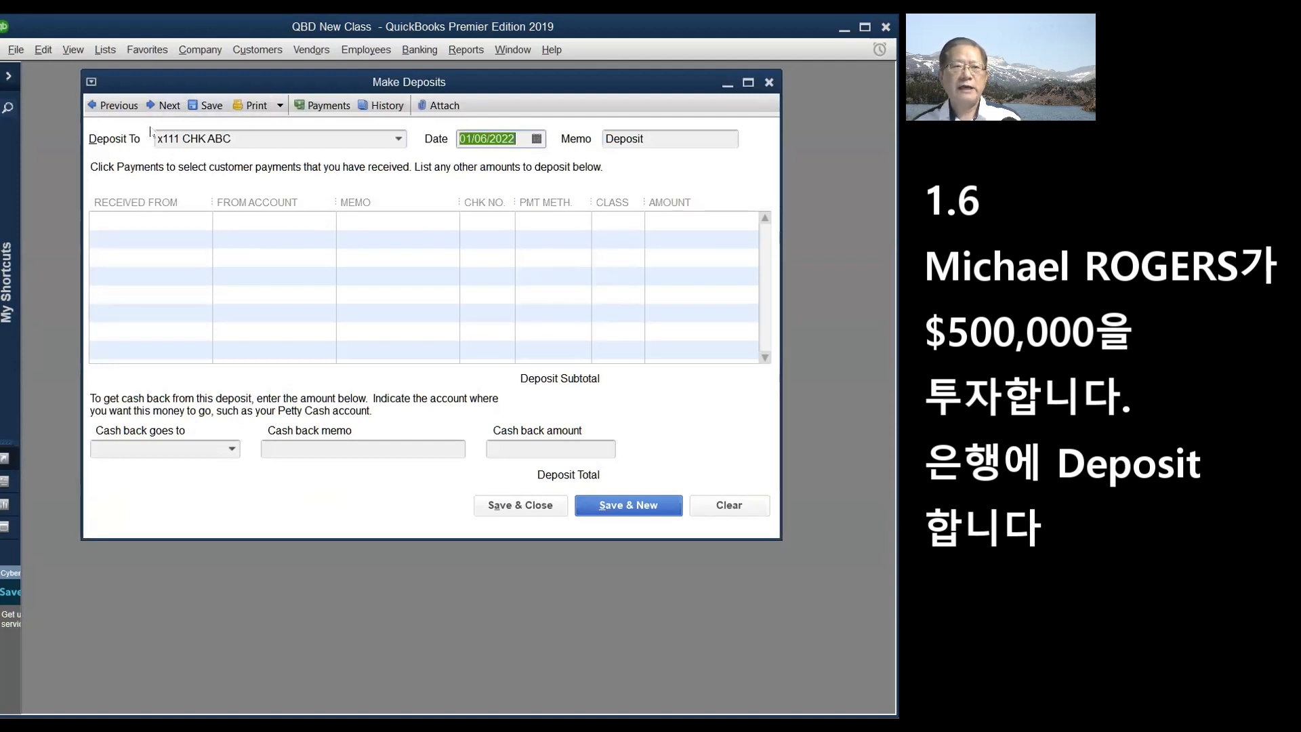
- On the first deposit line, choose <Add New> in Received From for a new payer
left_click(183, 216)
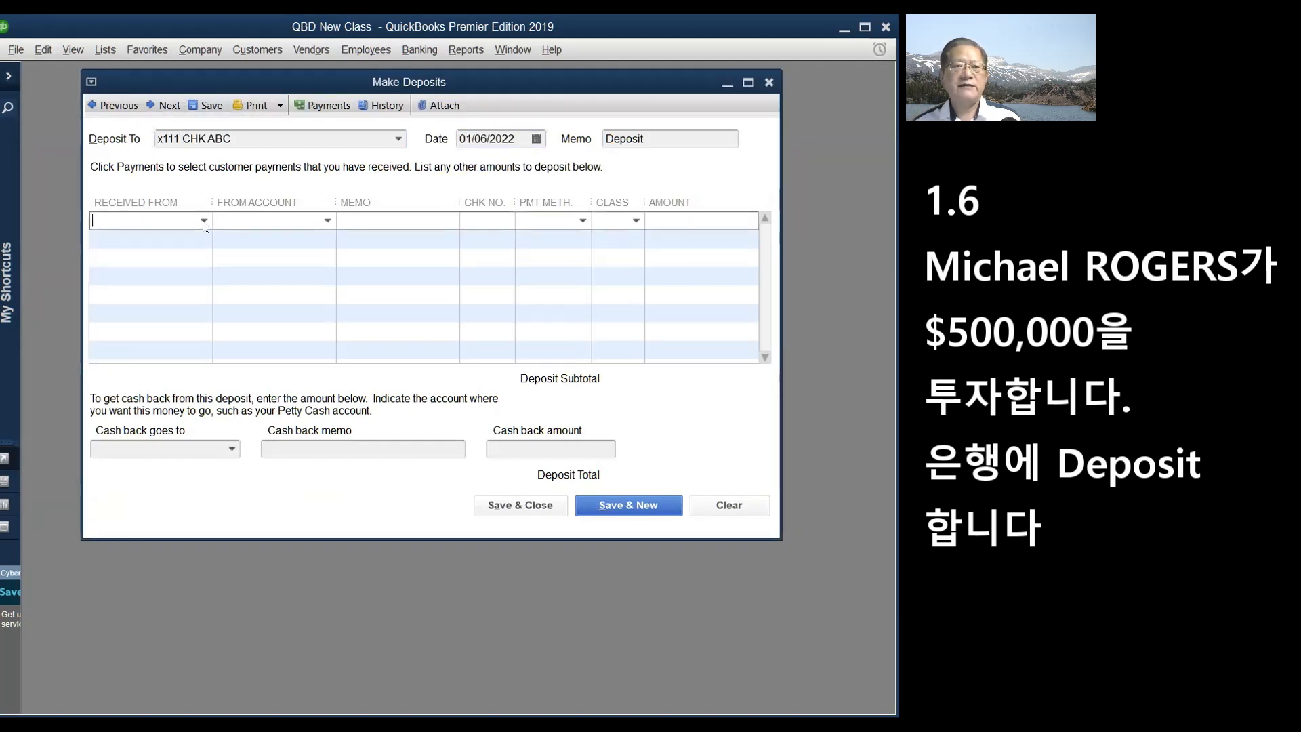
left_click(204, 221)
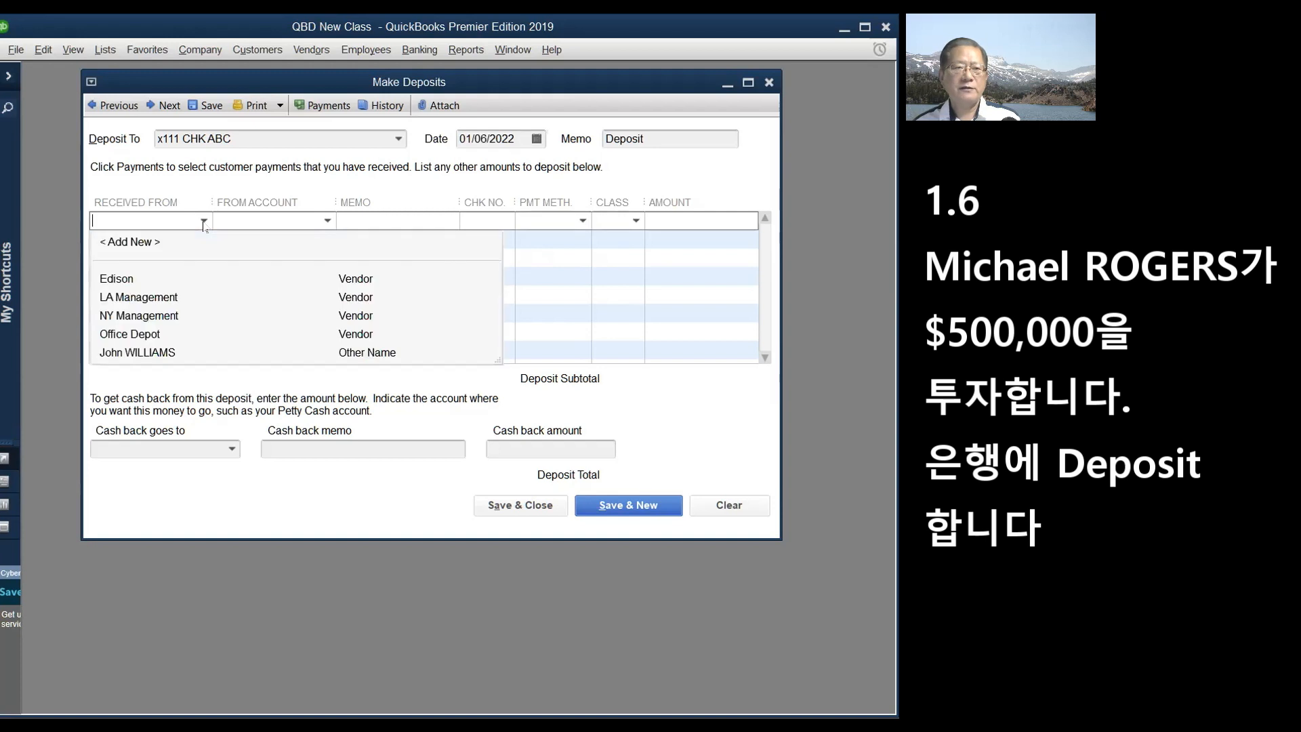
left_click(146, 245)
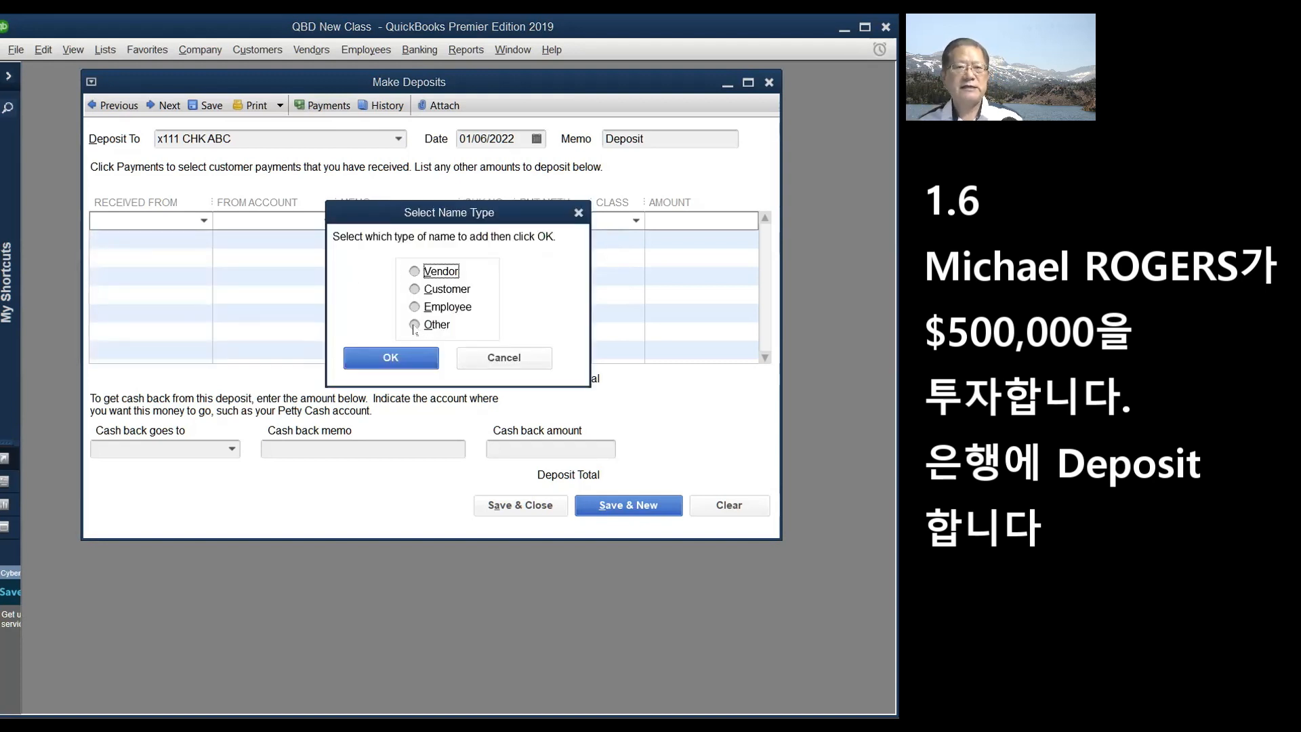
- Add the investor's name as a new Other-type name and set them as the payer
left_click(414, 326)
left_click(391, 358)
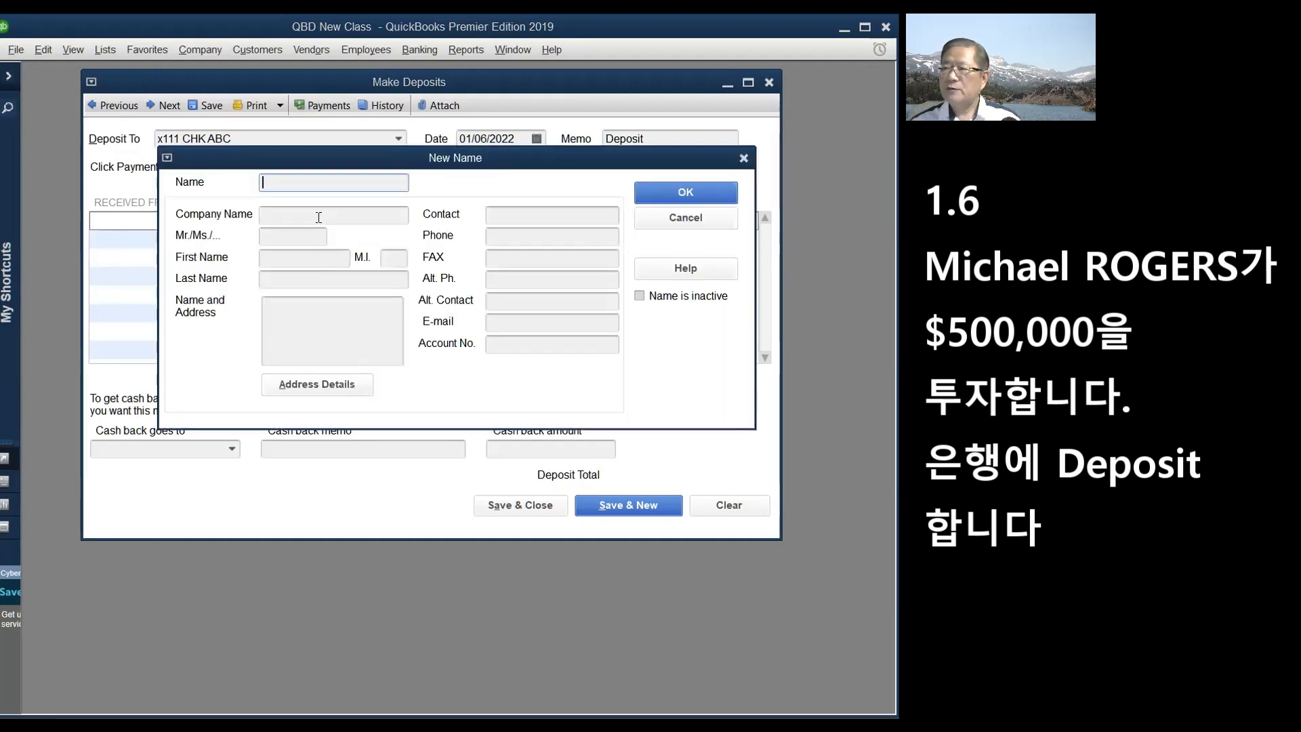
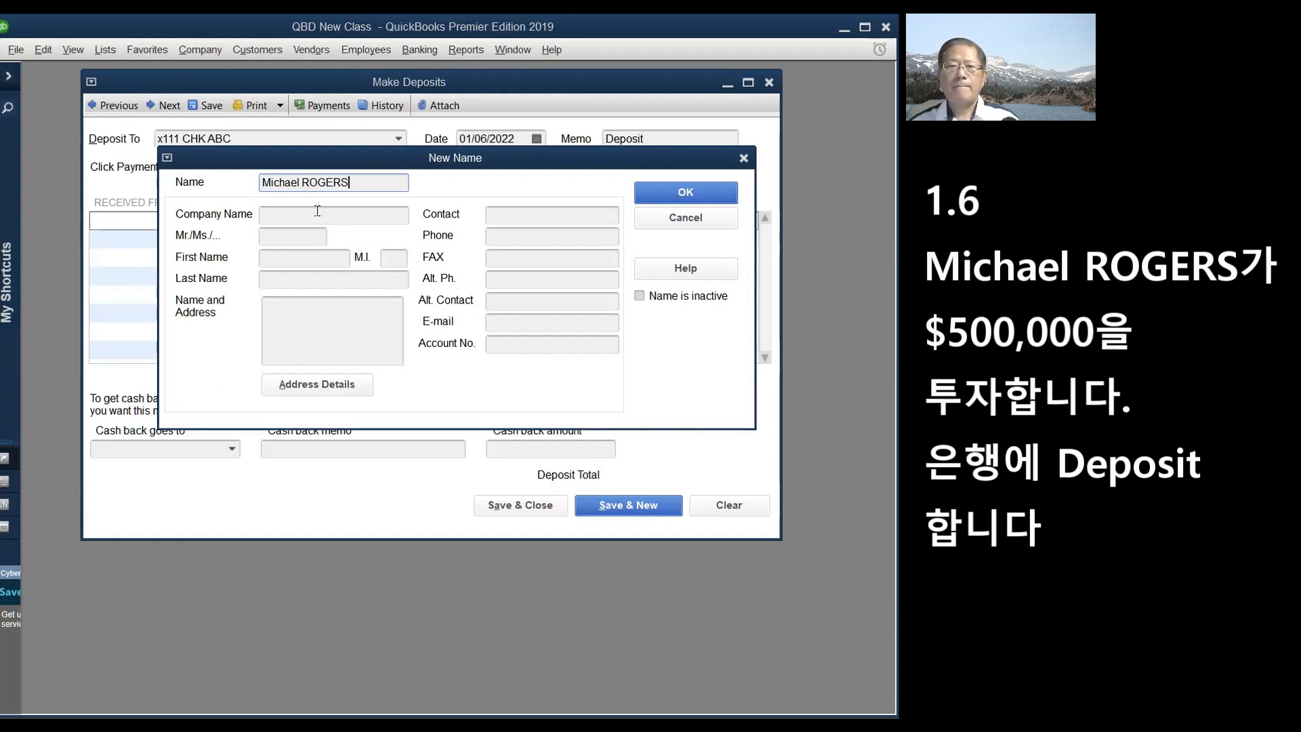
left_click(674, 187)
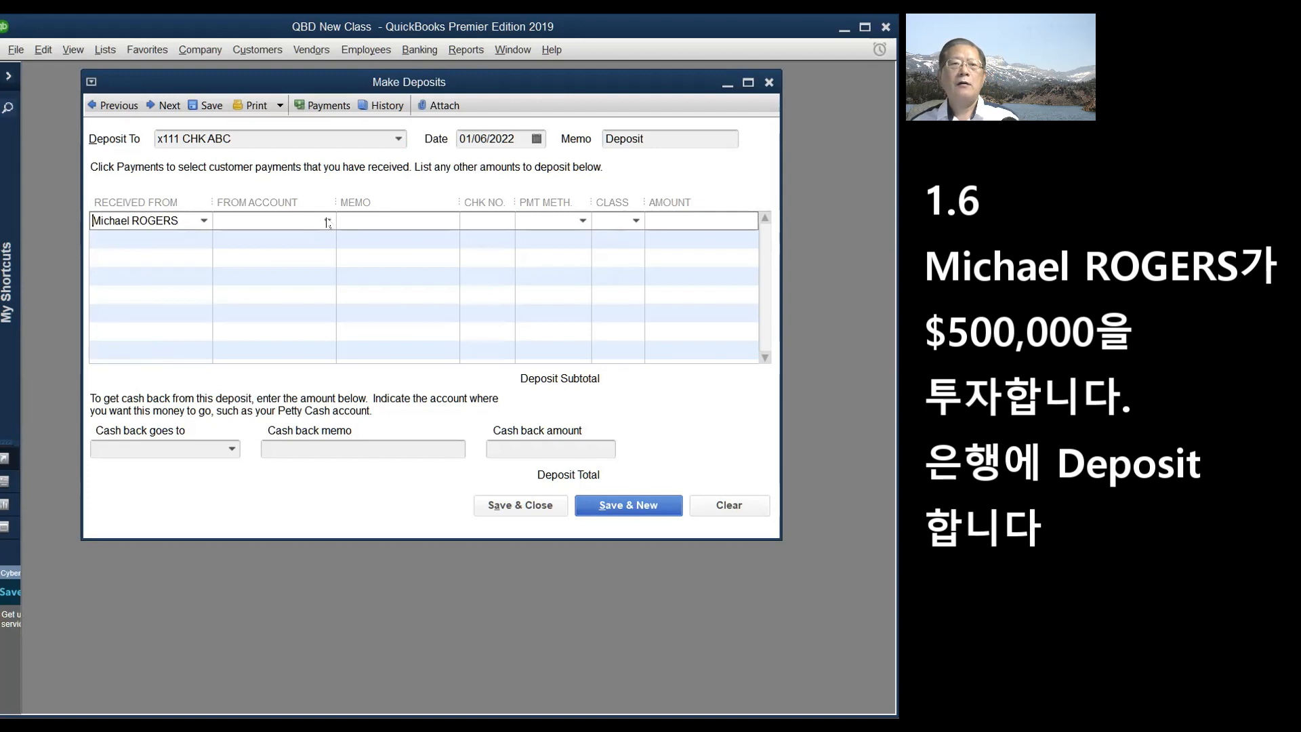
left_click(327, 220)
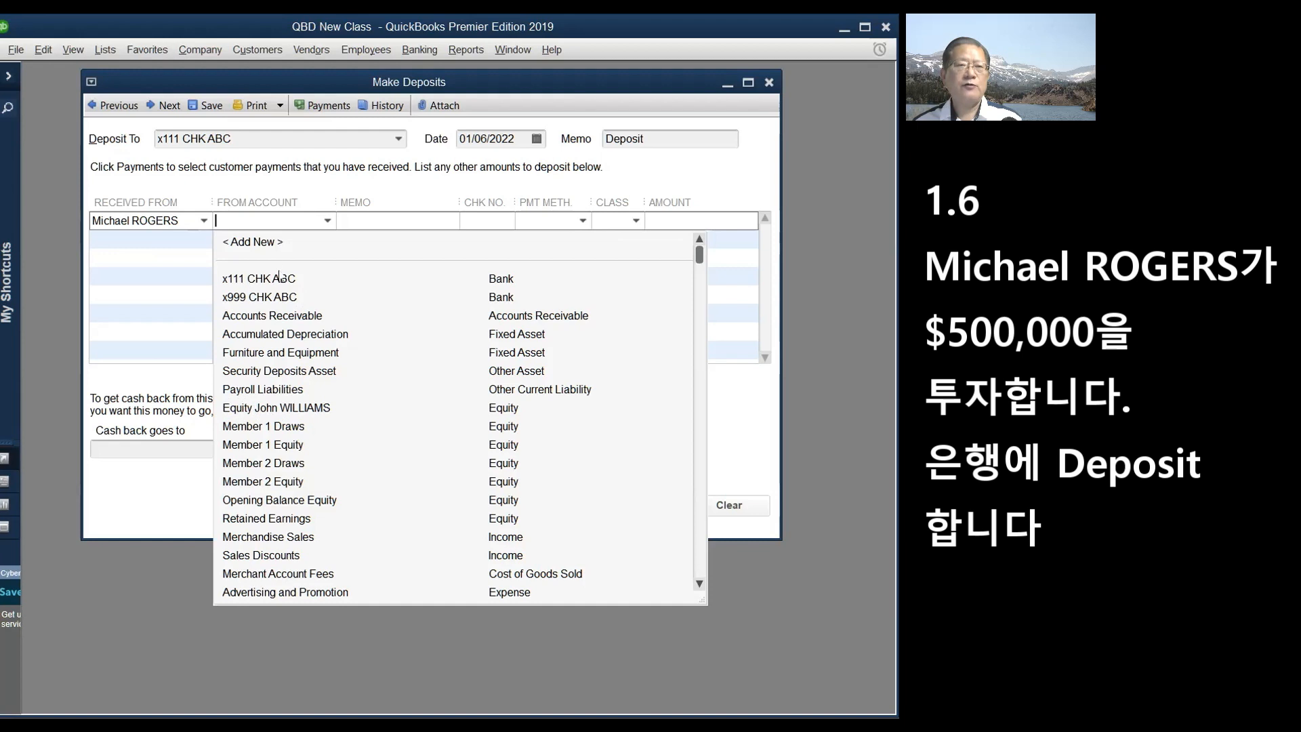
- Create an Equity account named 'Equity' plus the investor's name as the line's From Account
left_click(255, 243)
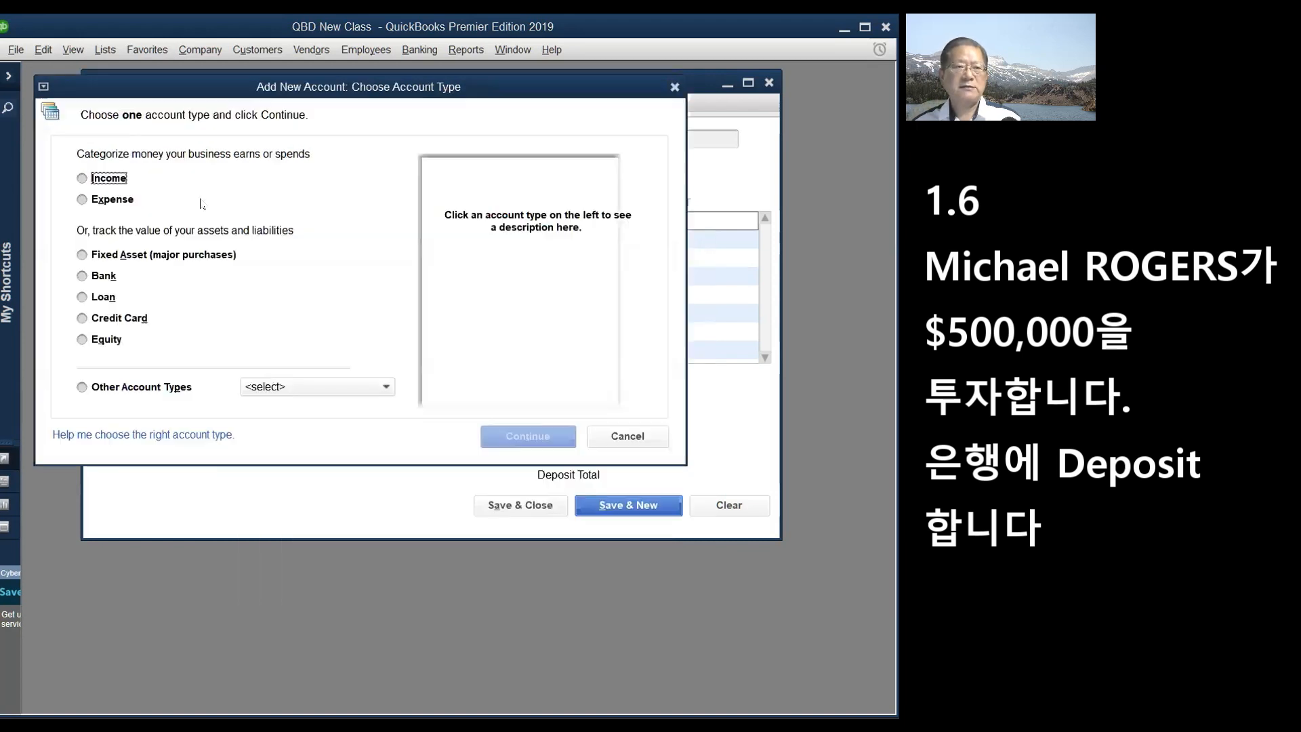
left_click(82, 338)
left_click(559, 439)
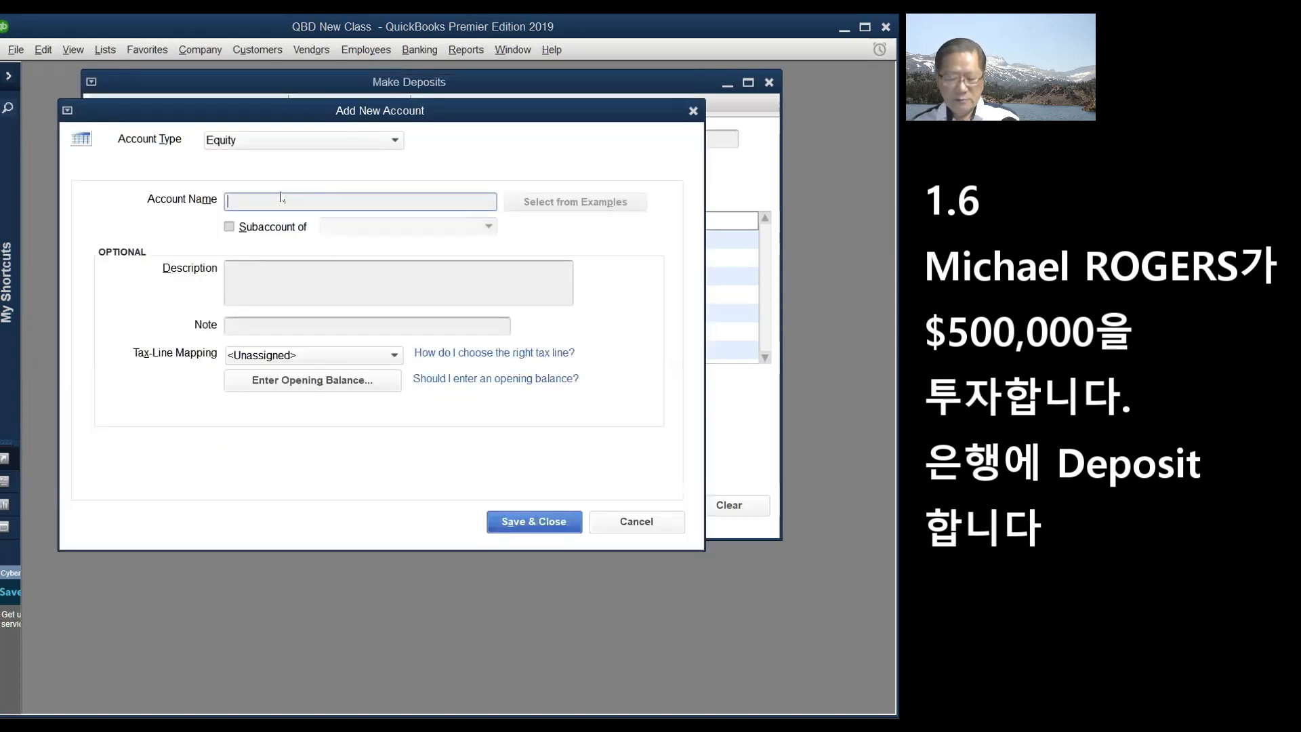
type("Equity")
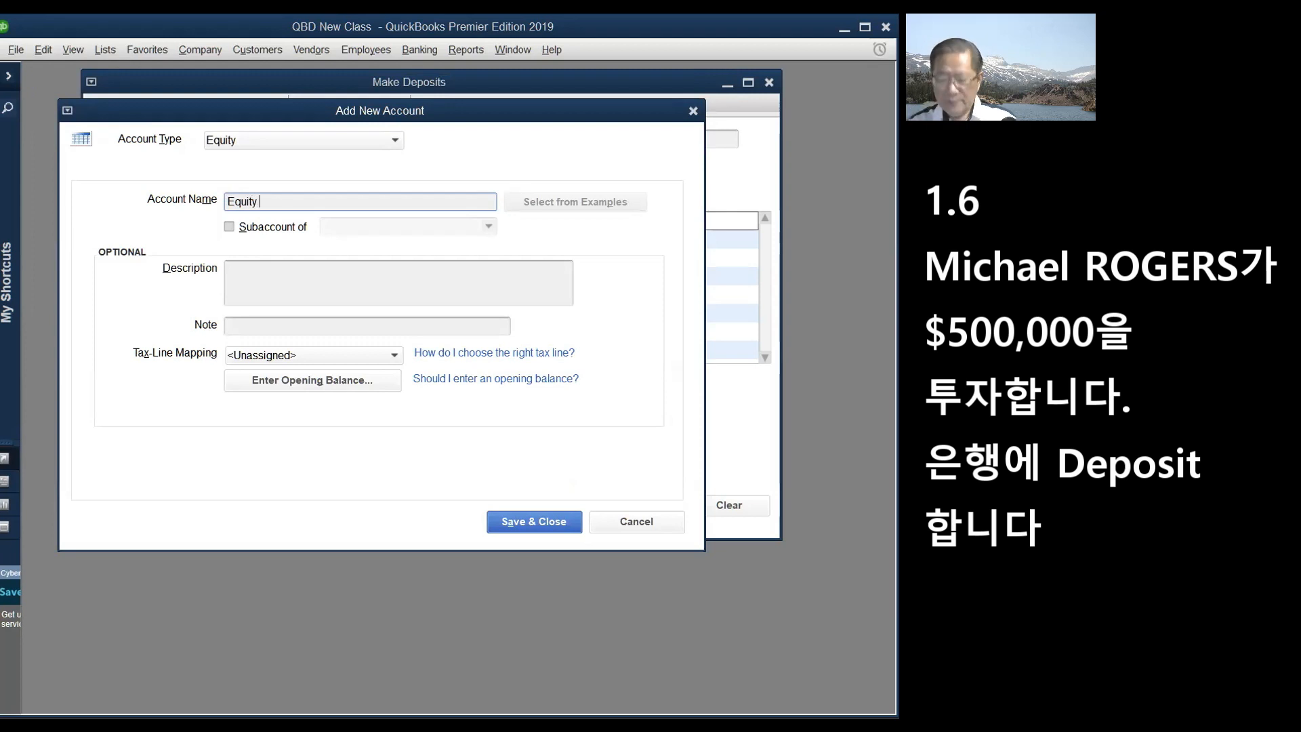
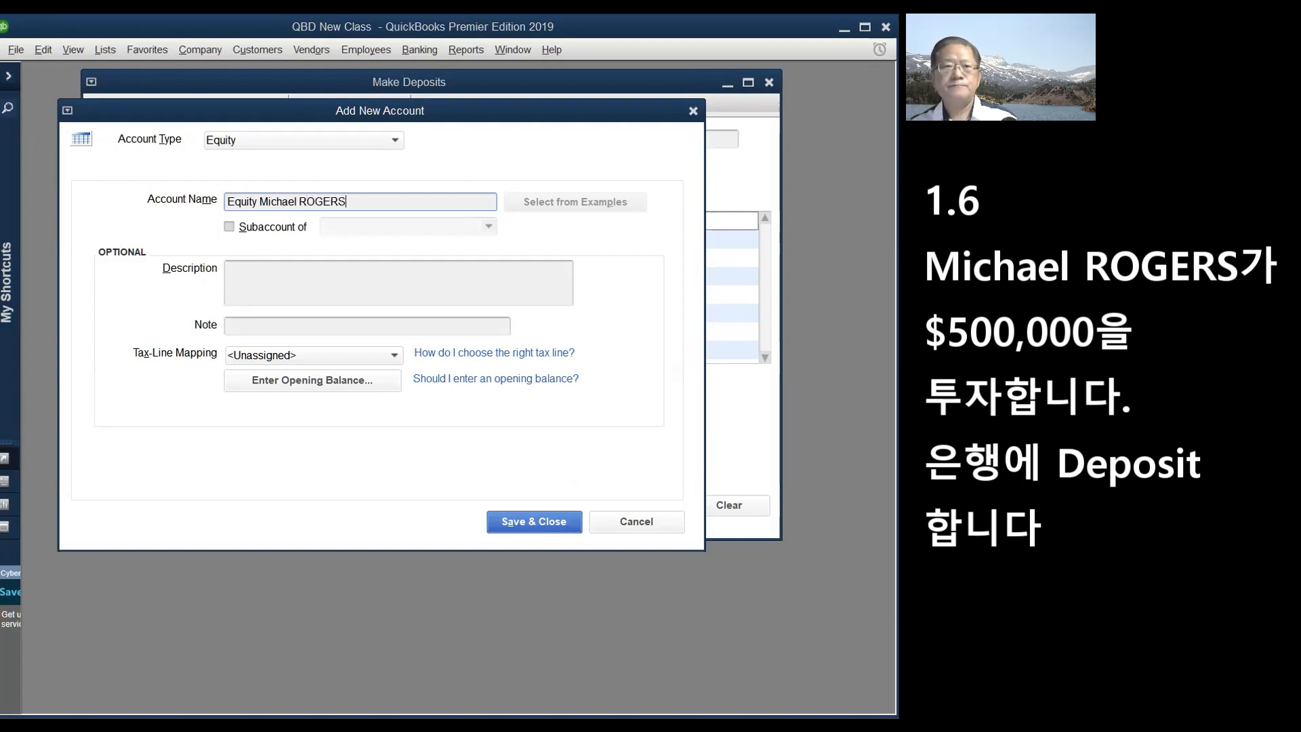
left_click(519, 518)
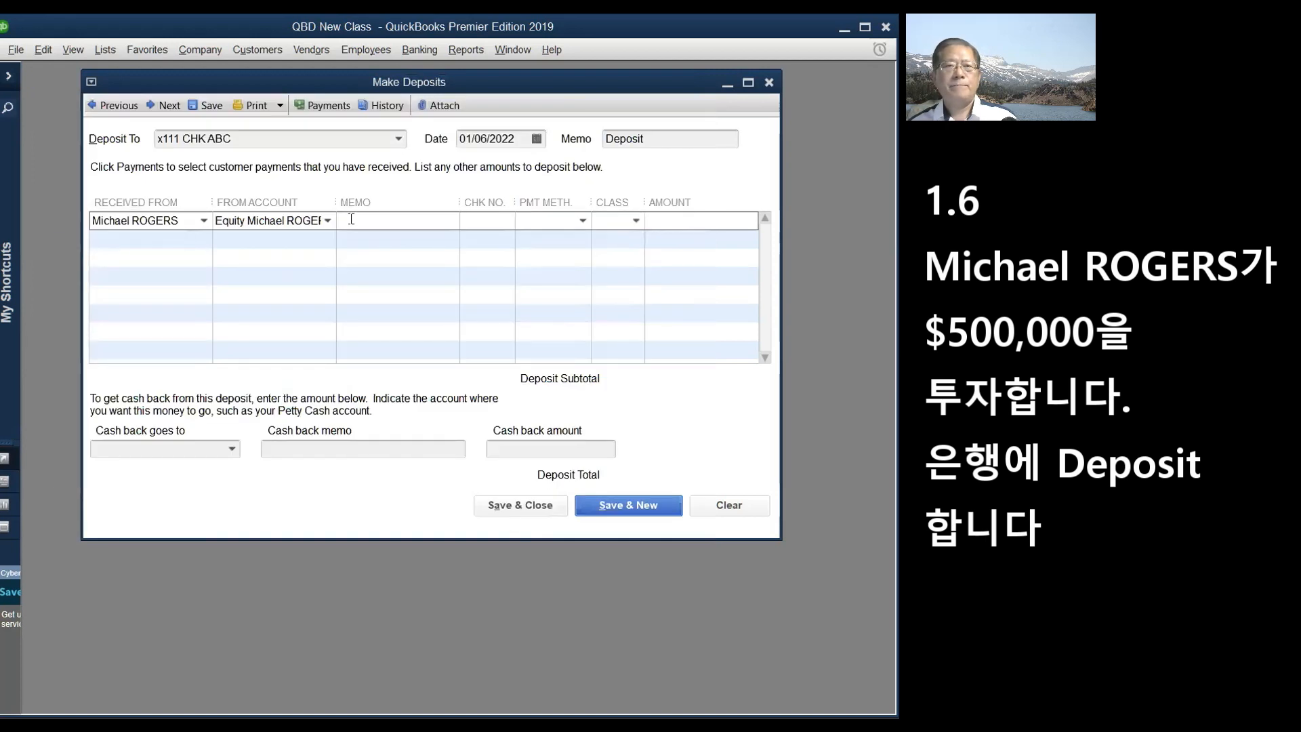
- Enter check number 6543, payment method Check, amount 500000, then save, accepting the future-date warning
left_click(470, 217)
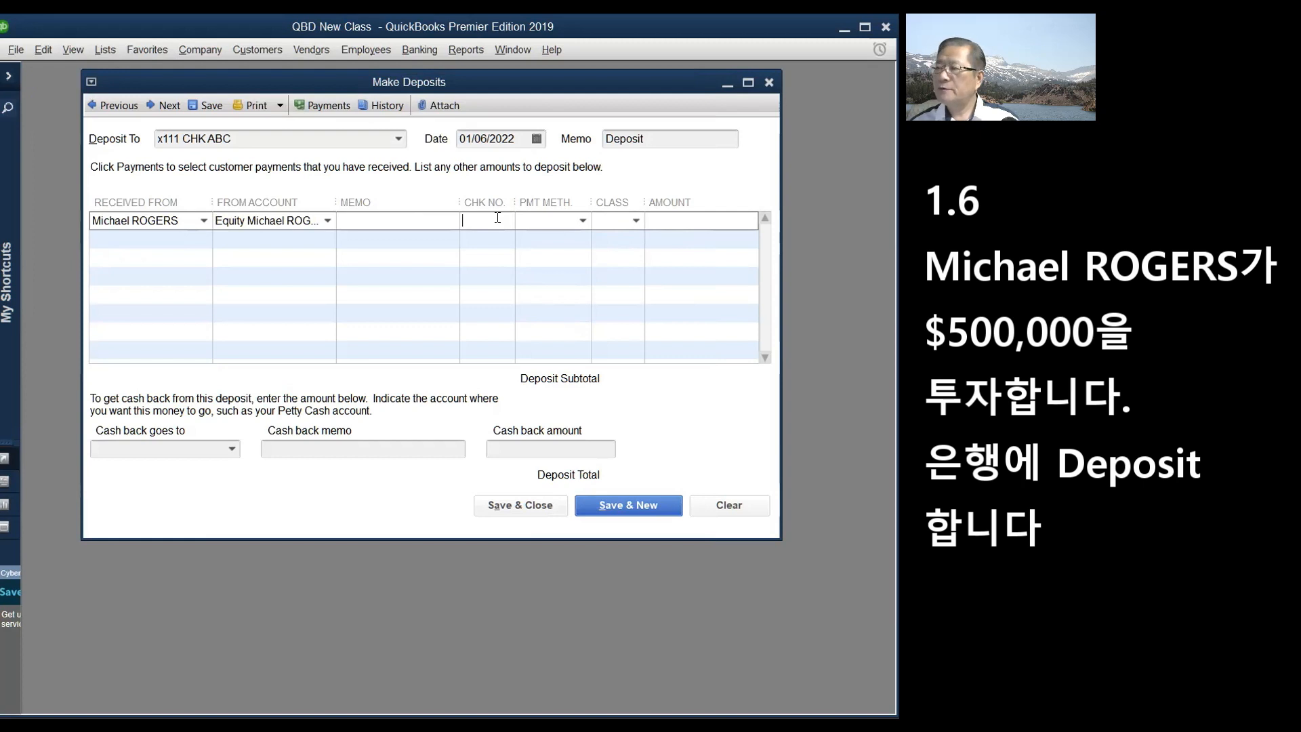
type("6543")
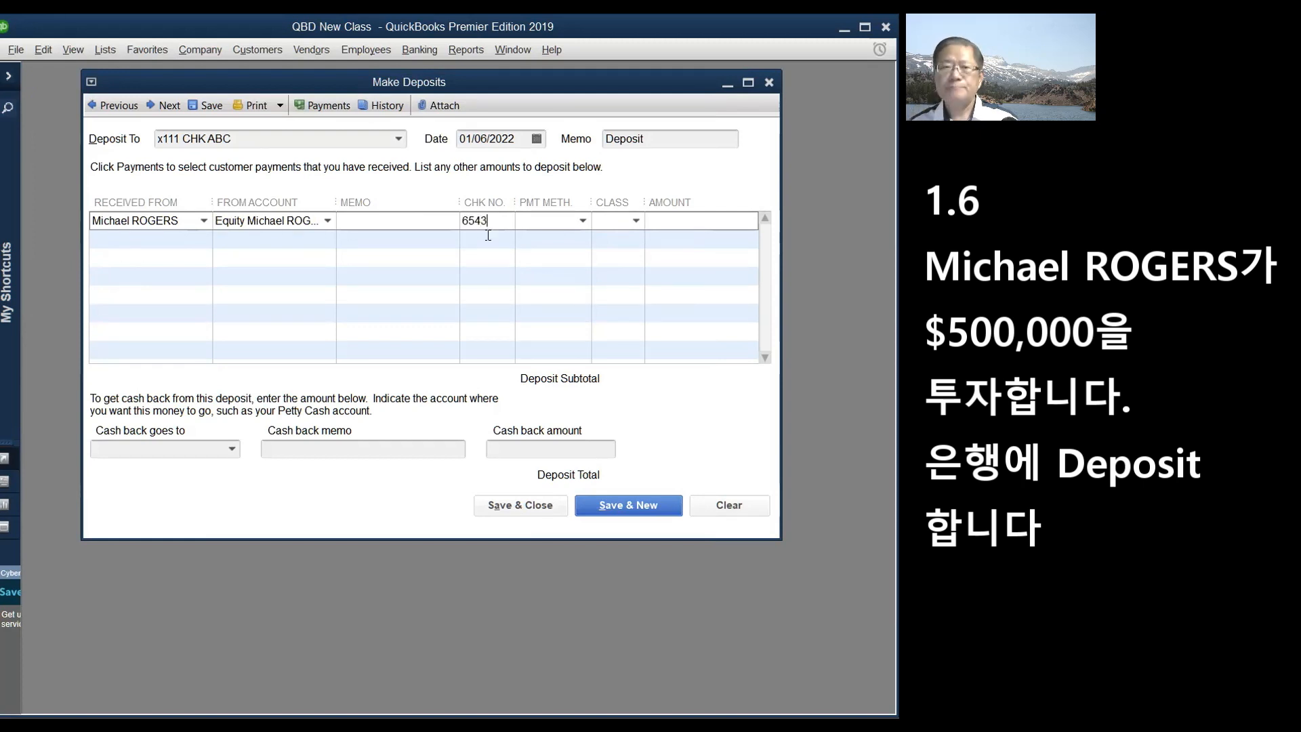
left_click(583, 221)
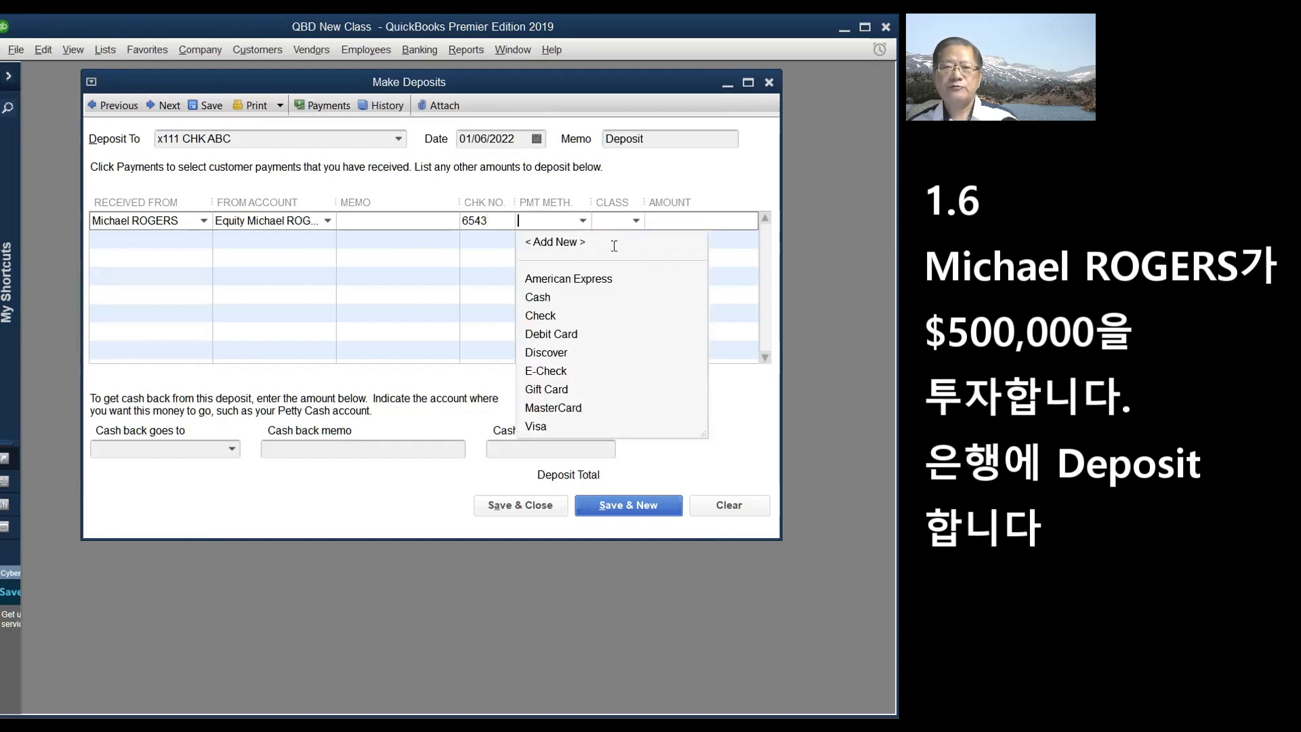
left_click(542, 316)
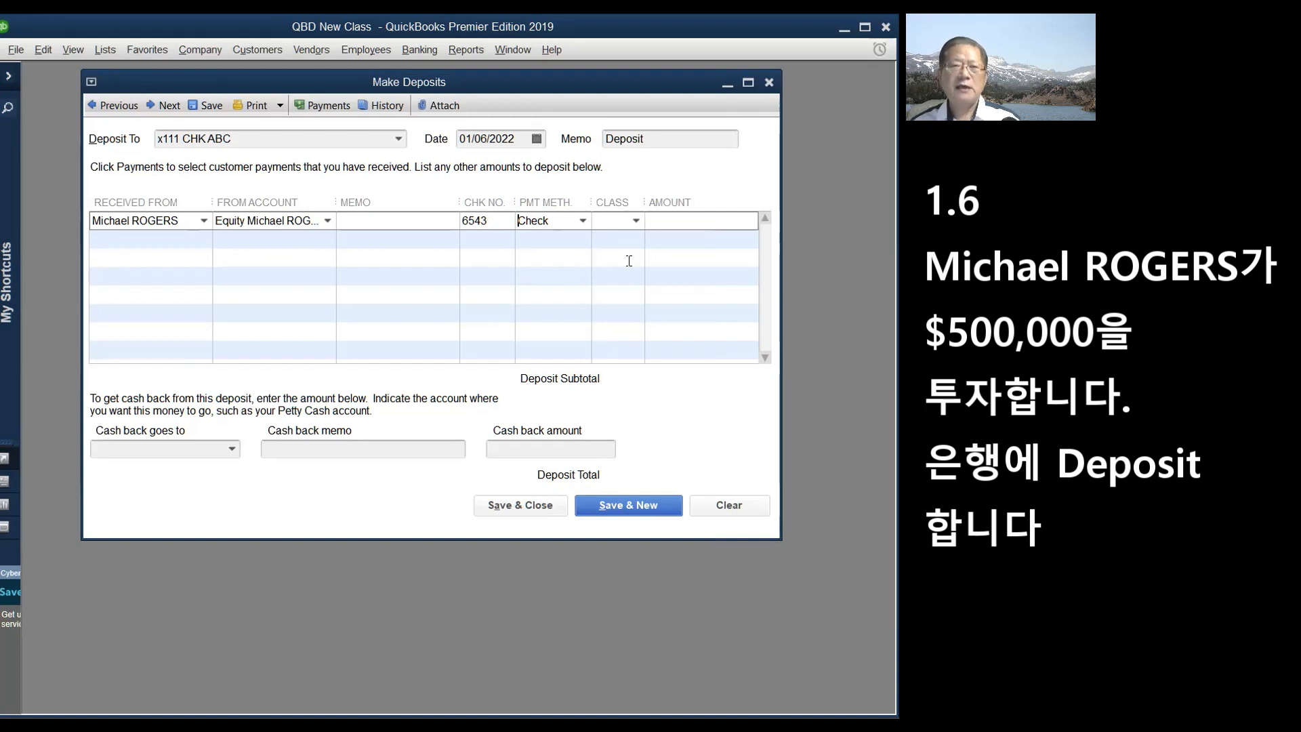
left_click(658, 219)
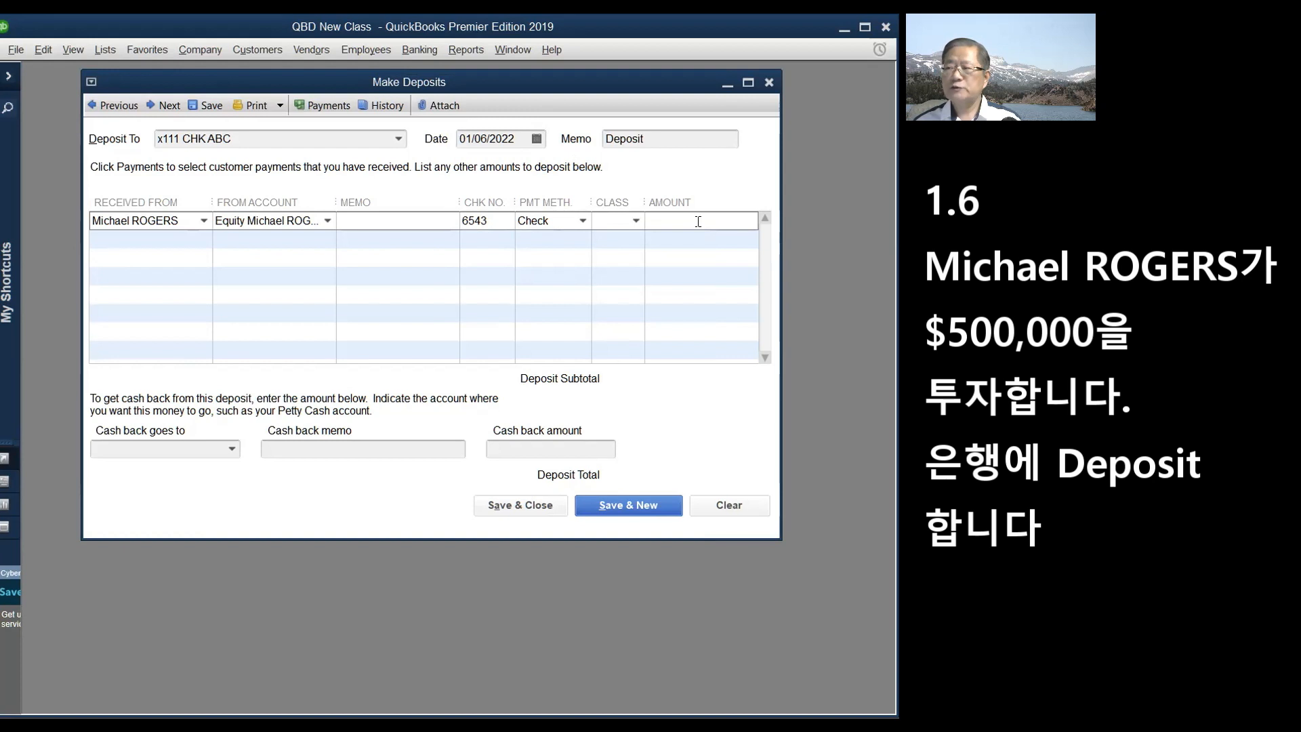
type("500000")
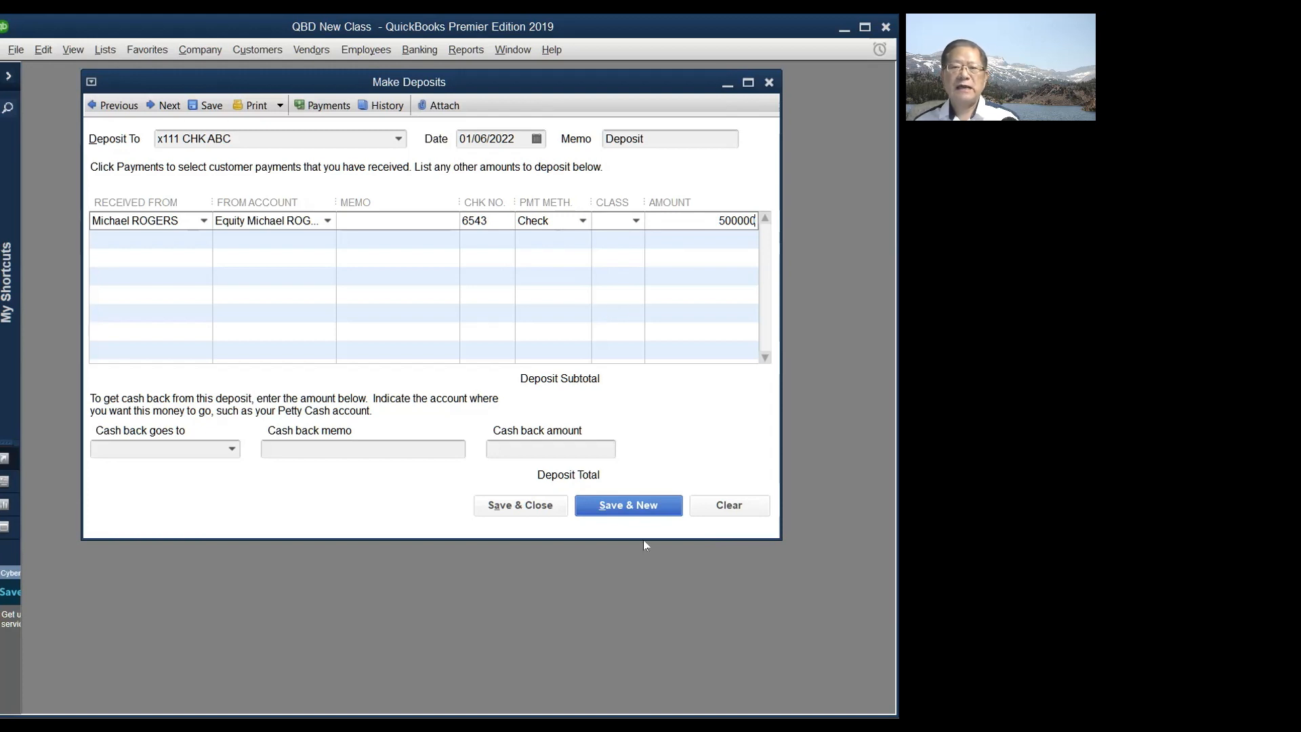
left_click(539, 506)
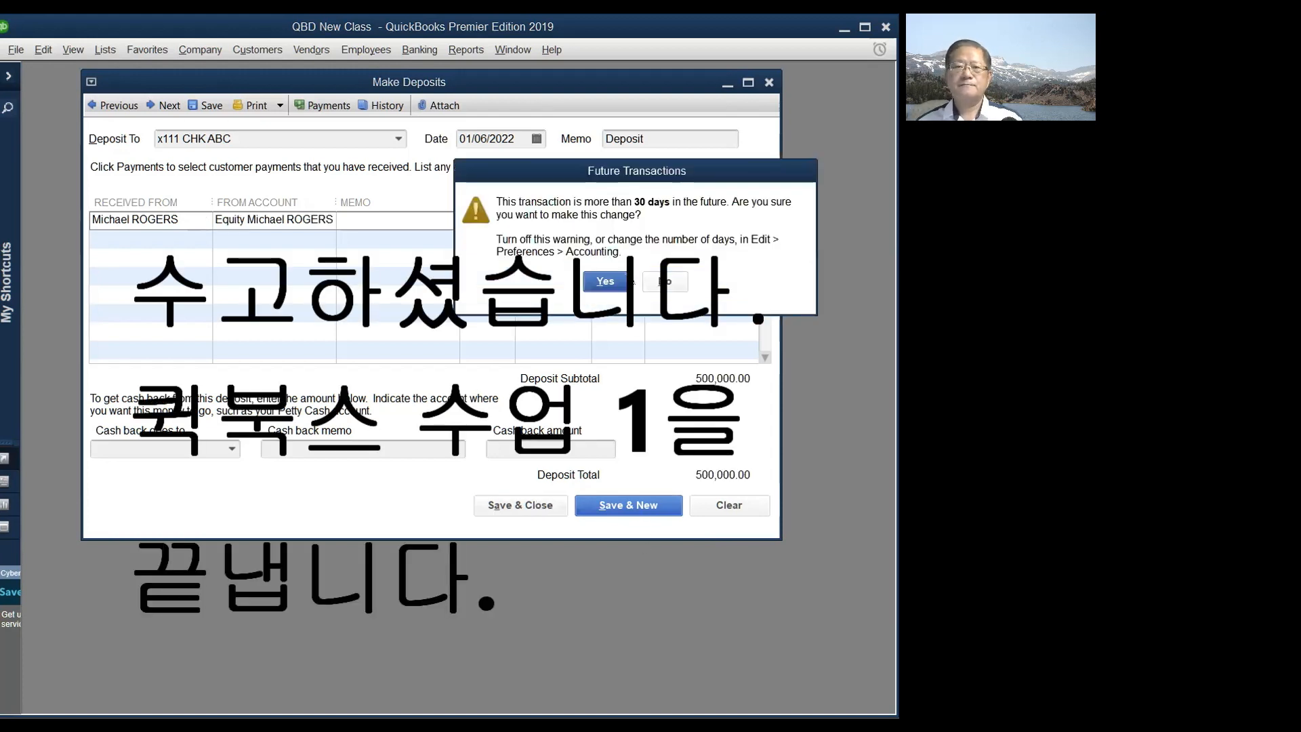
left_click(603, 289)
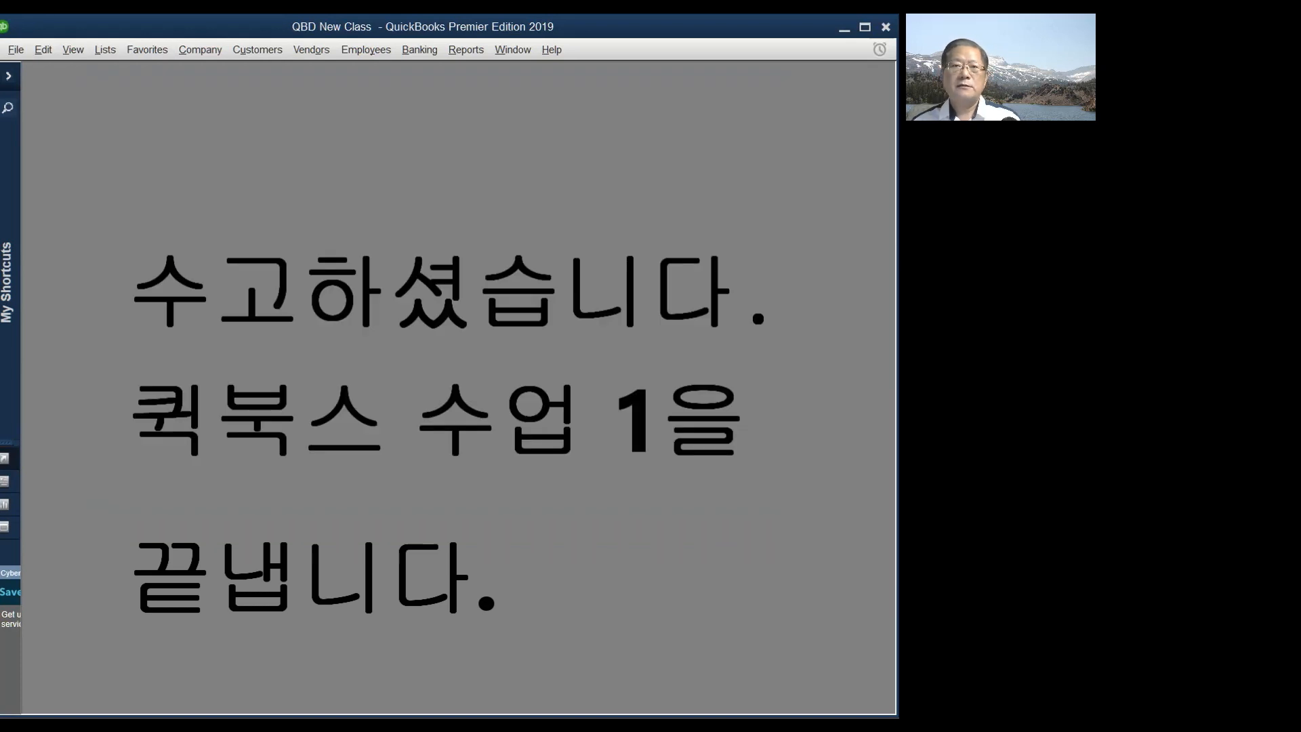